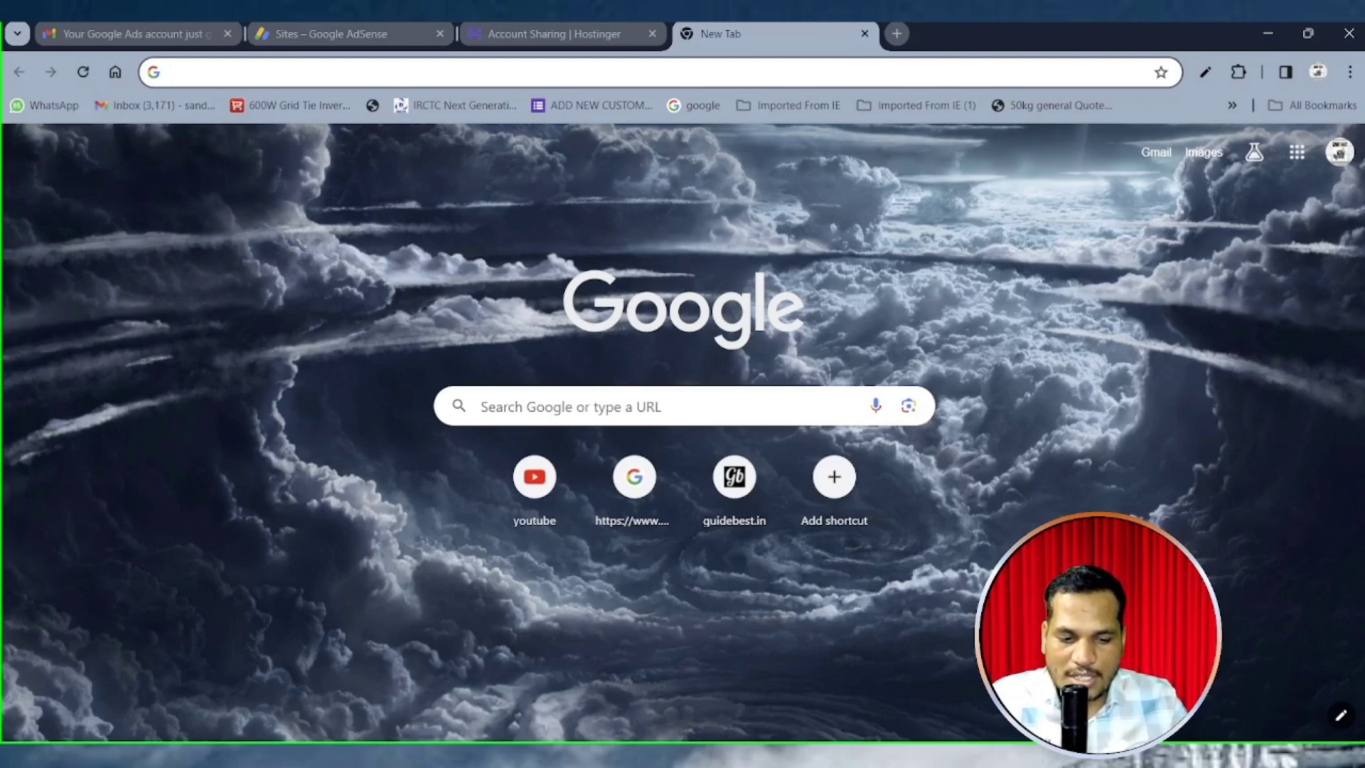
# Search Google for 'xammp file' and open the apachefriends.org Download XAMPP page to its Windows builds
pyautogui.click(570, 407)
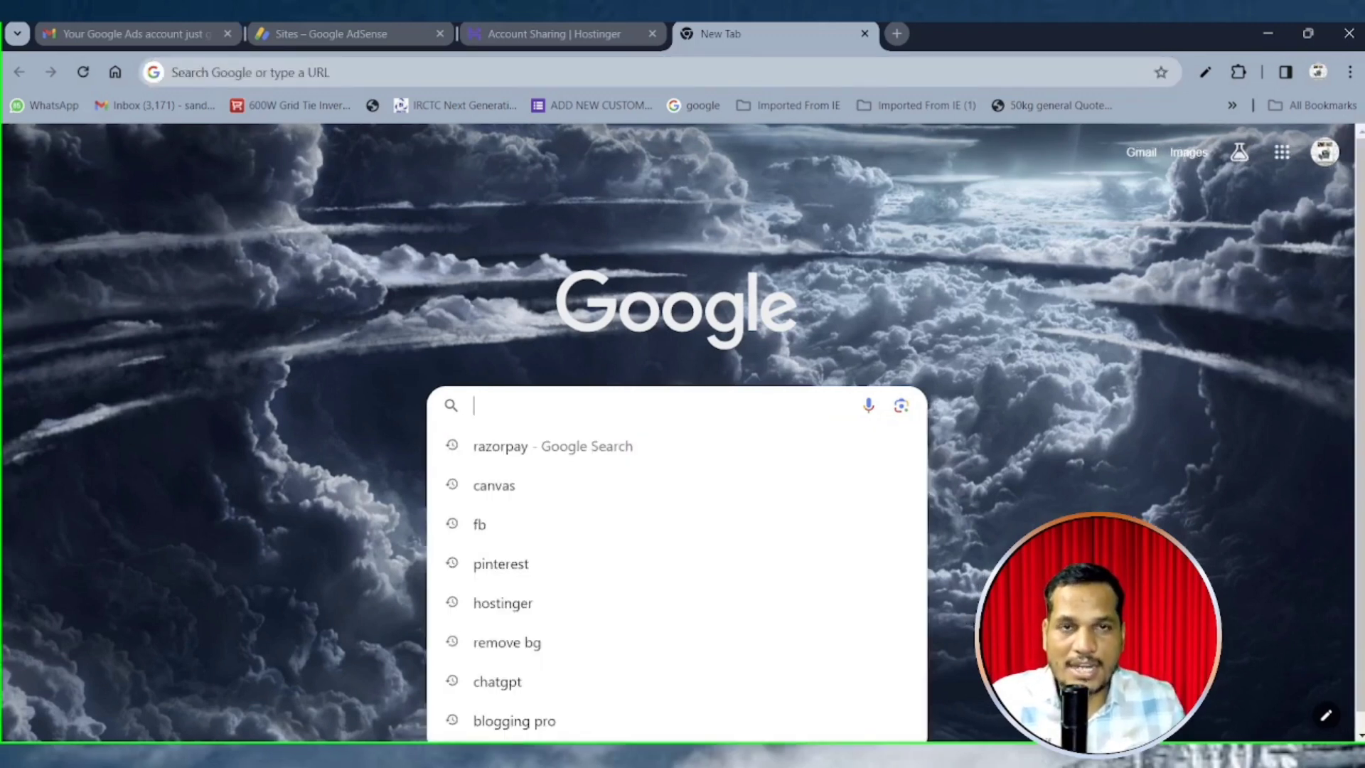
pyautogui.write('x')
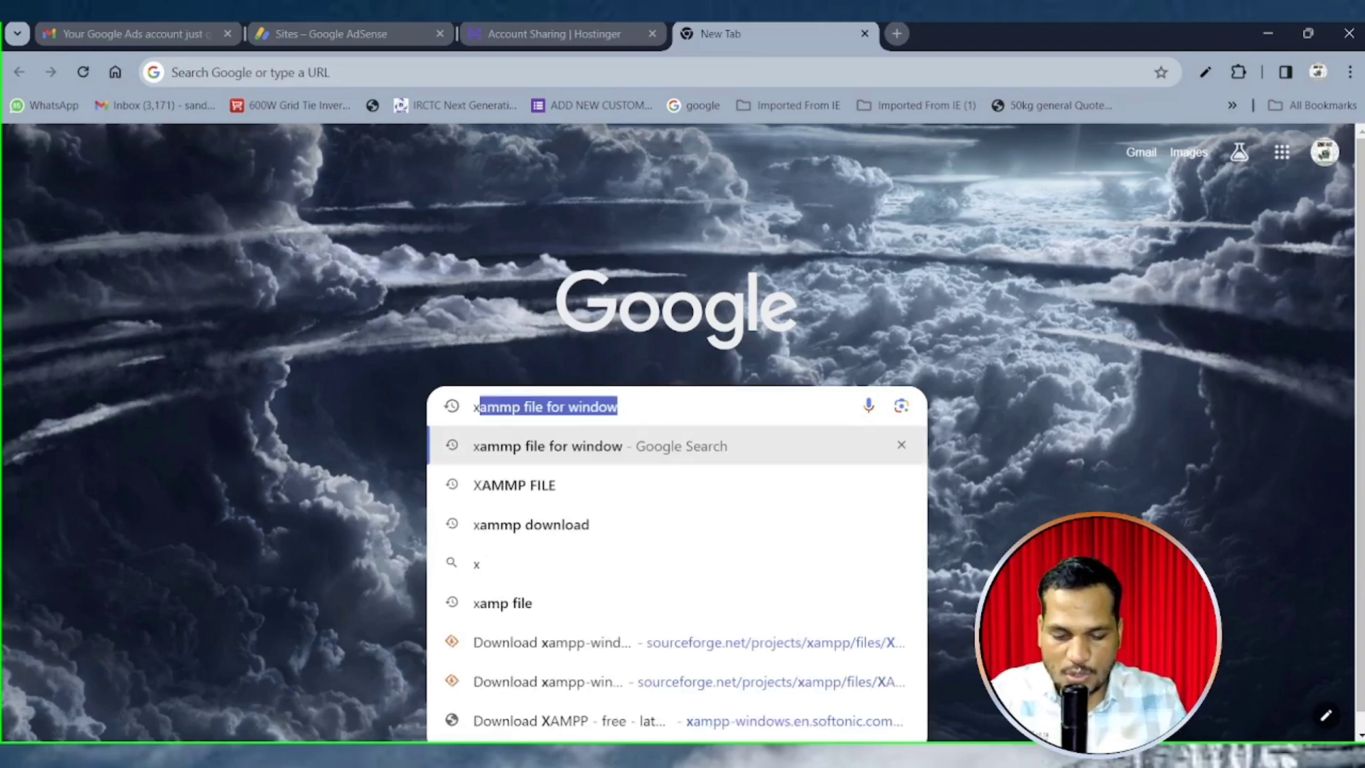
pyautogui.write('ammp')
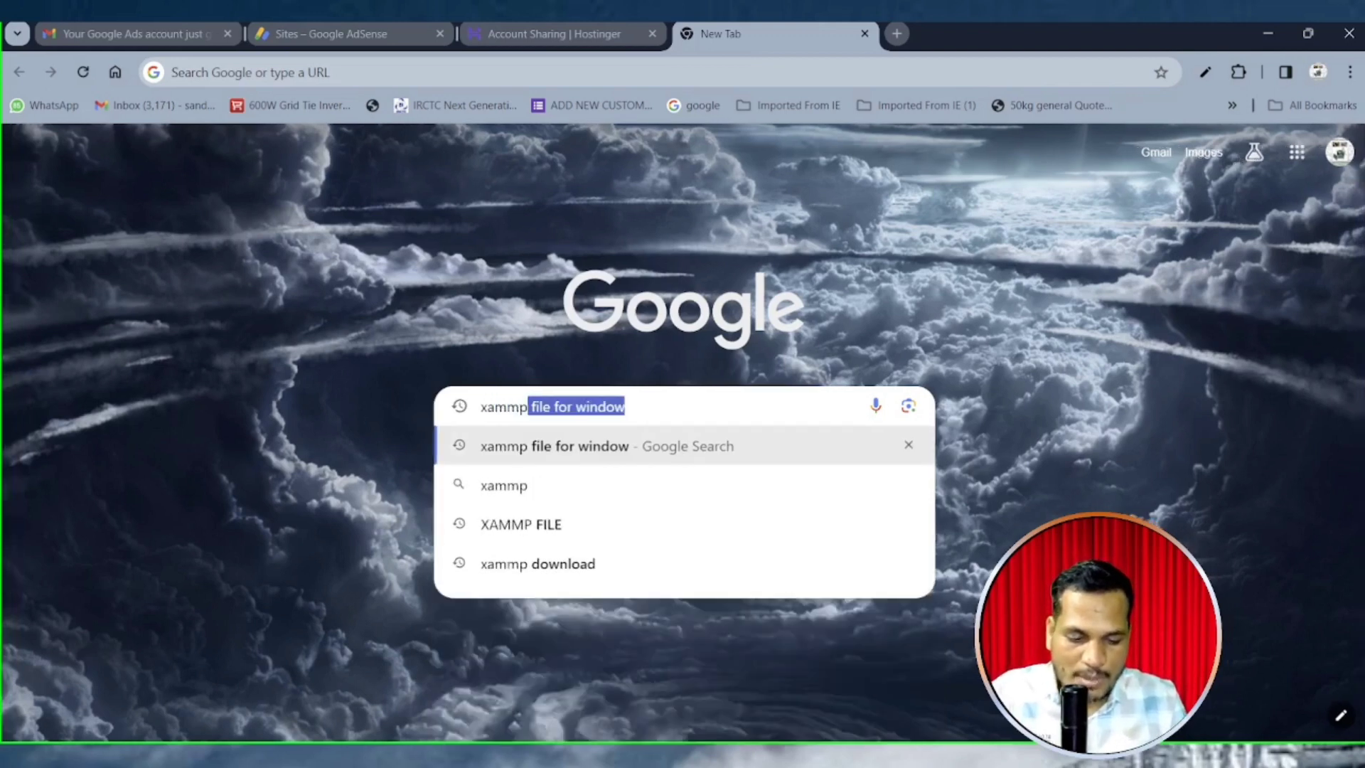
pyautogui.write(' file')
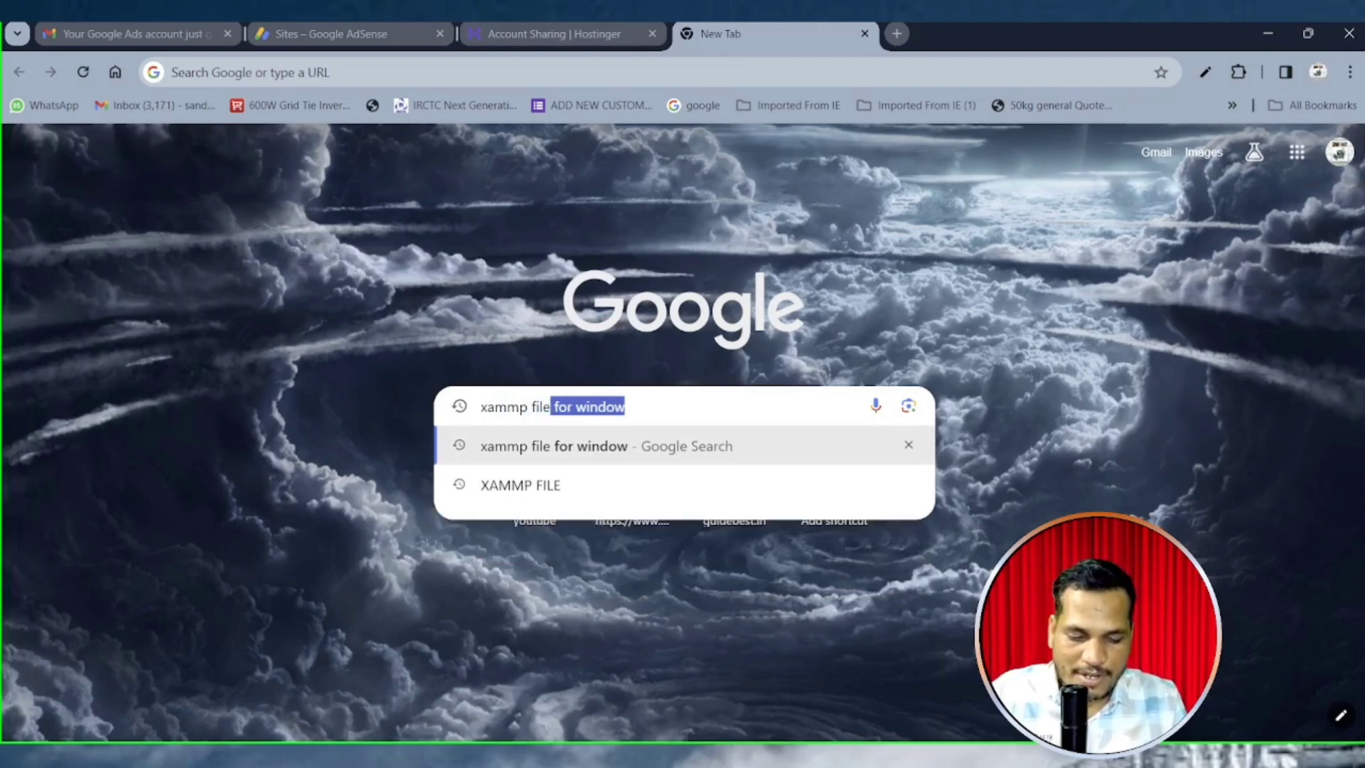
pyautogui.press('Return')
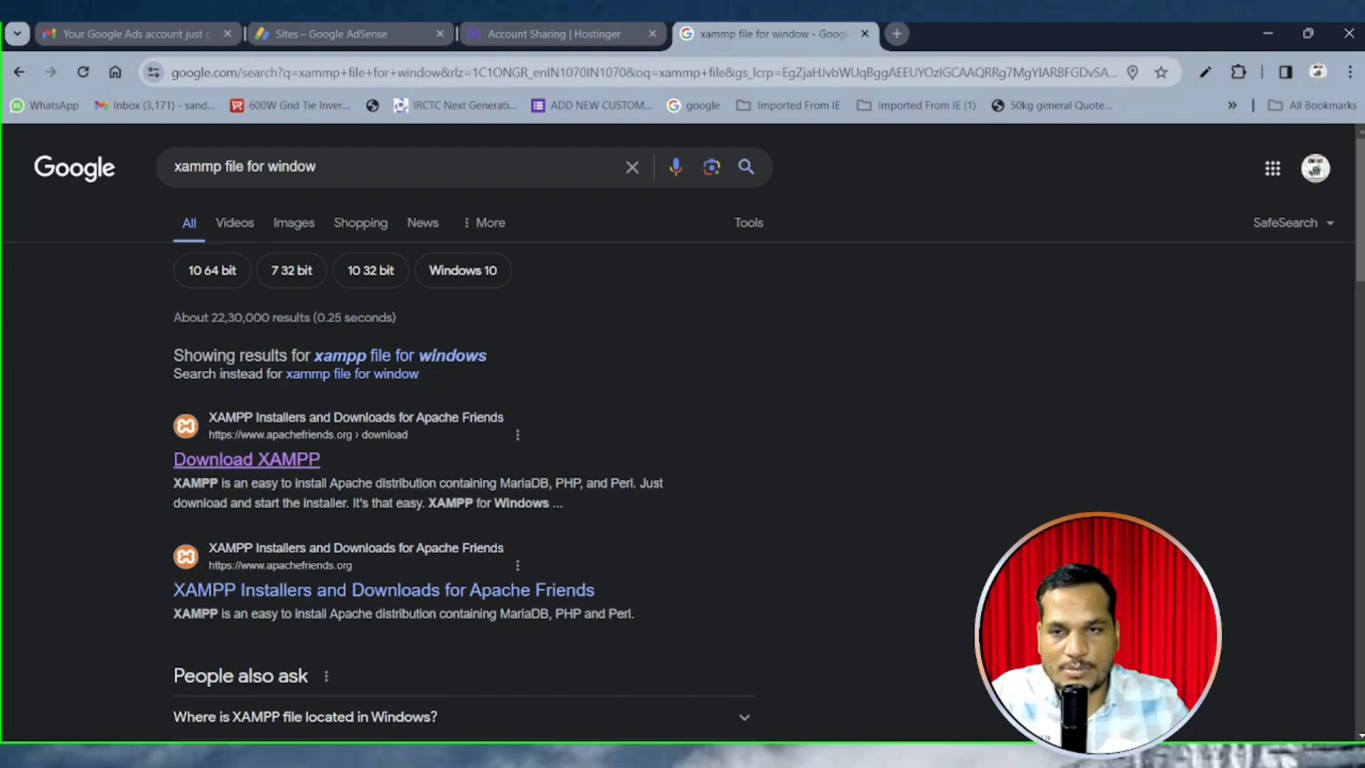
pyautogui.click(246, 459)
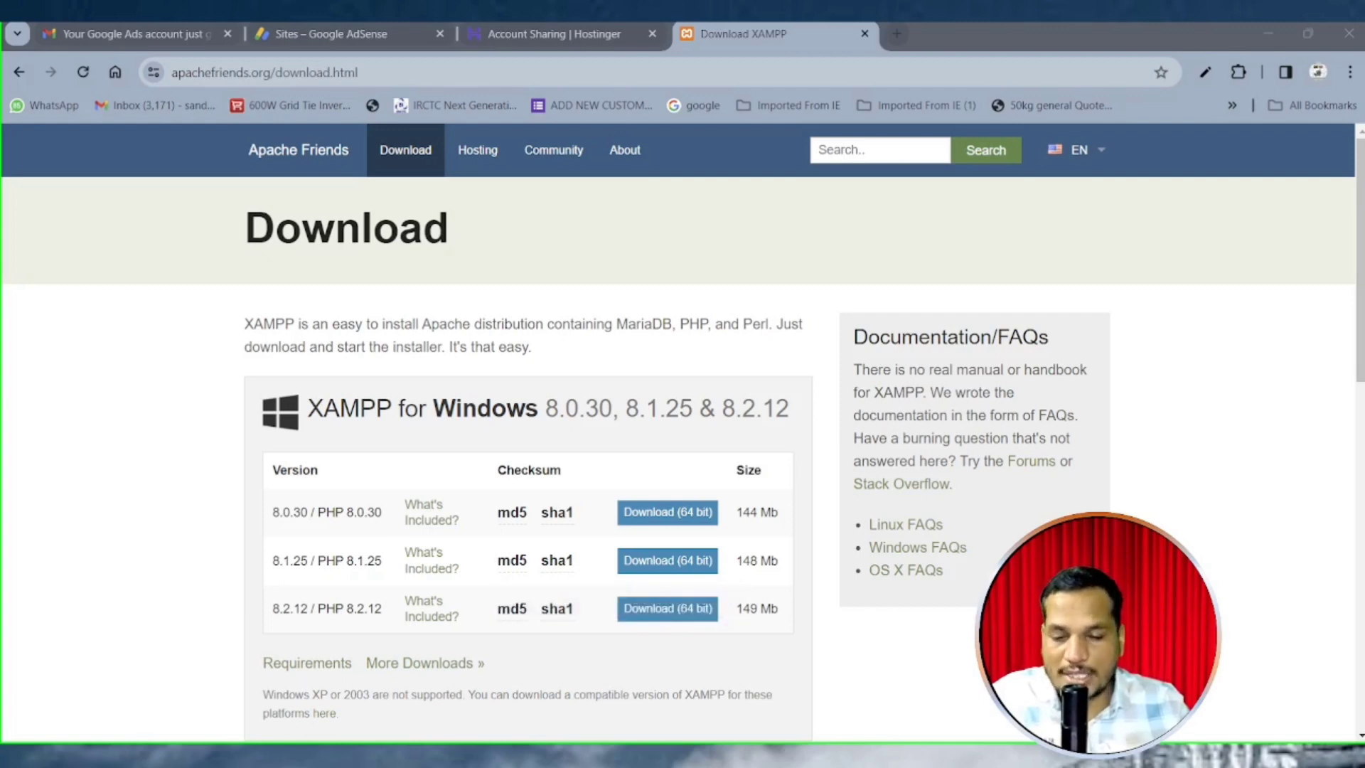
pyautogui.scroll(-4, 683, 427)
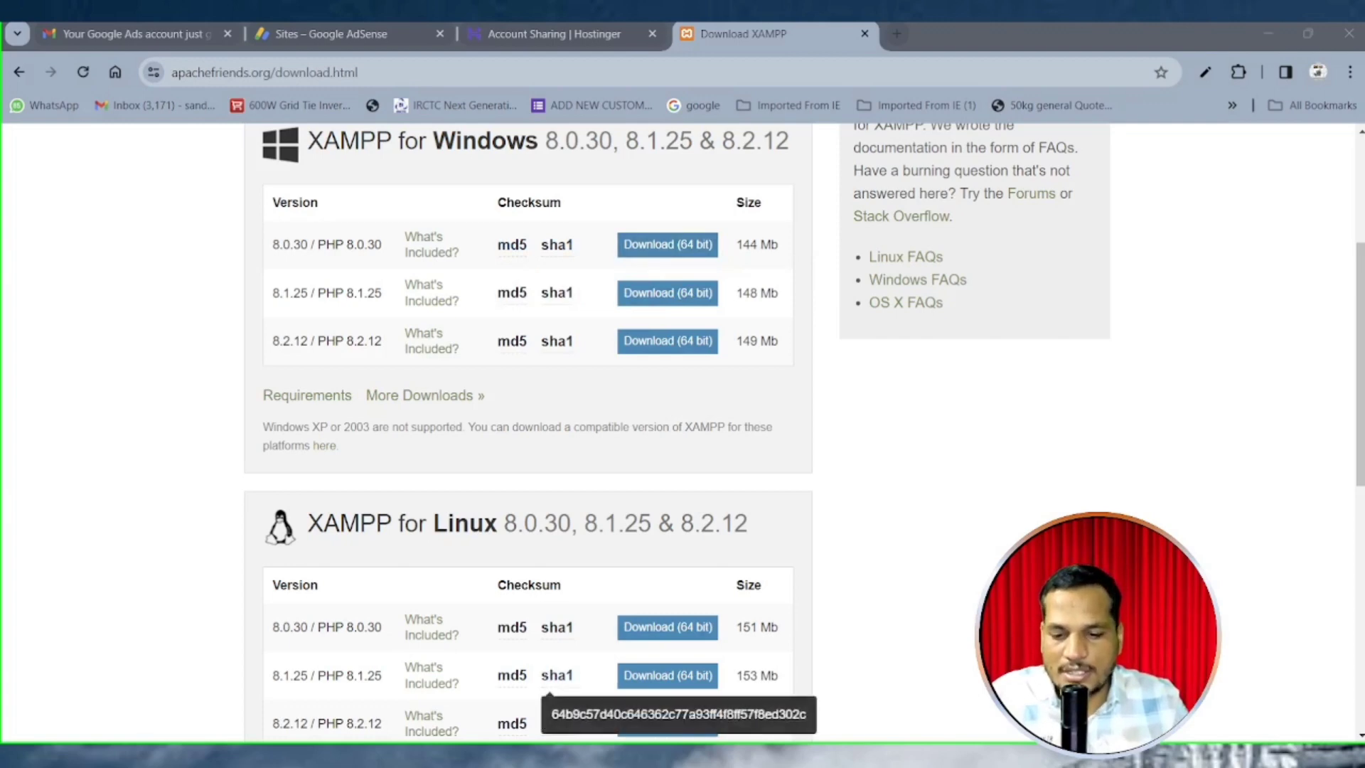
# Open This PC's Properties to confirm a 64-bit operating system, then return to the XAMPP download page
pyautogui.moveTo(585, 747)
pyautogui.click(475, 663)
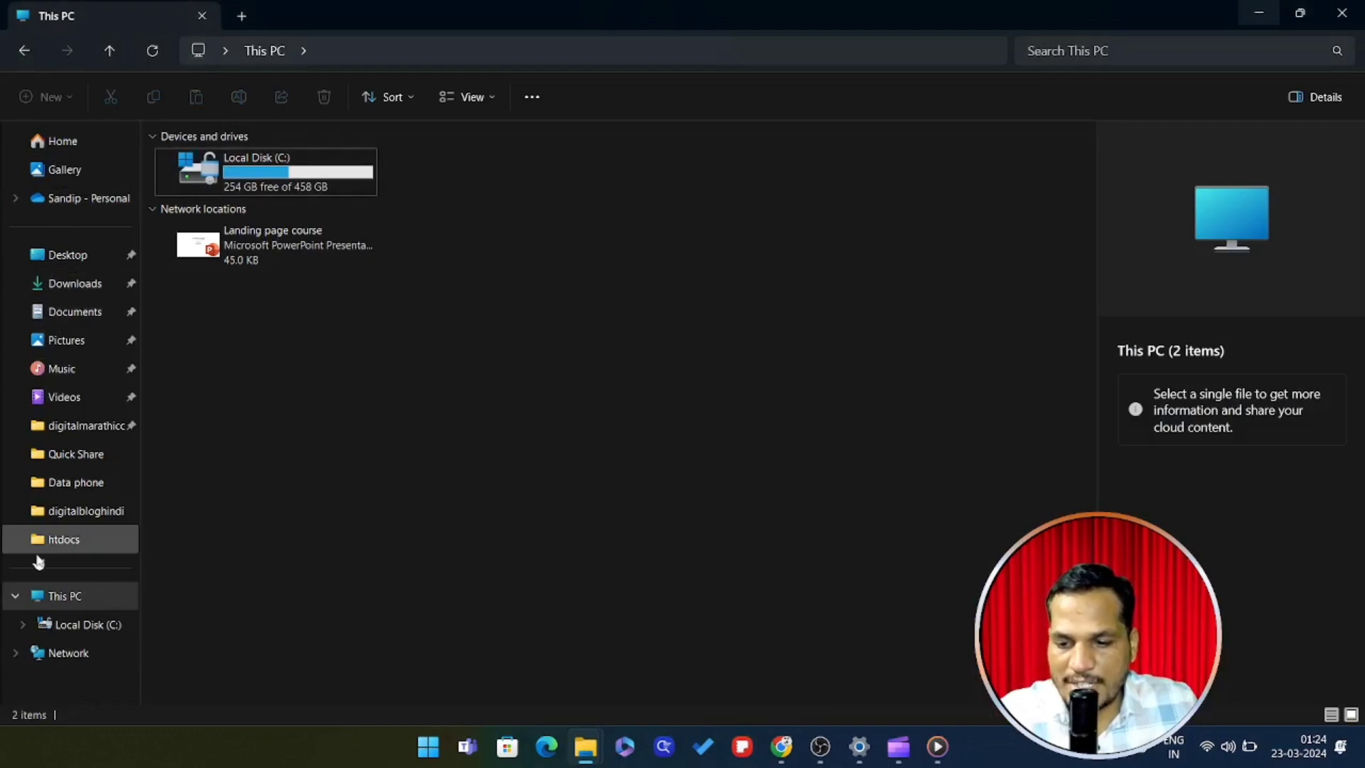
pyautogui.rightClick(609, 291)
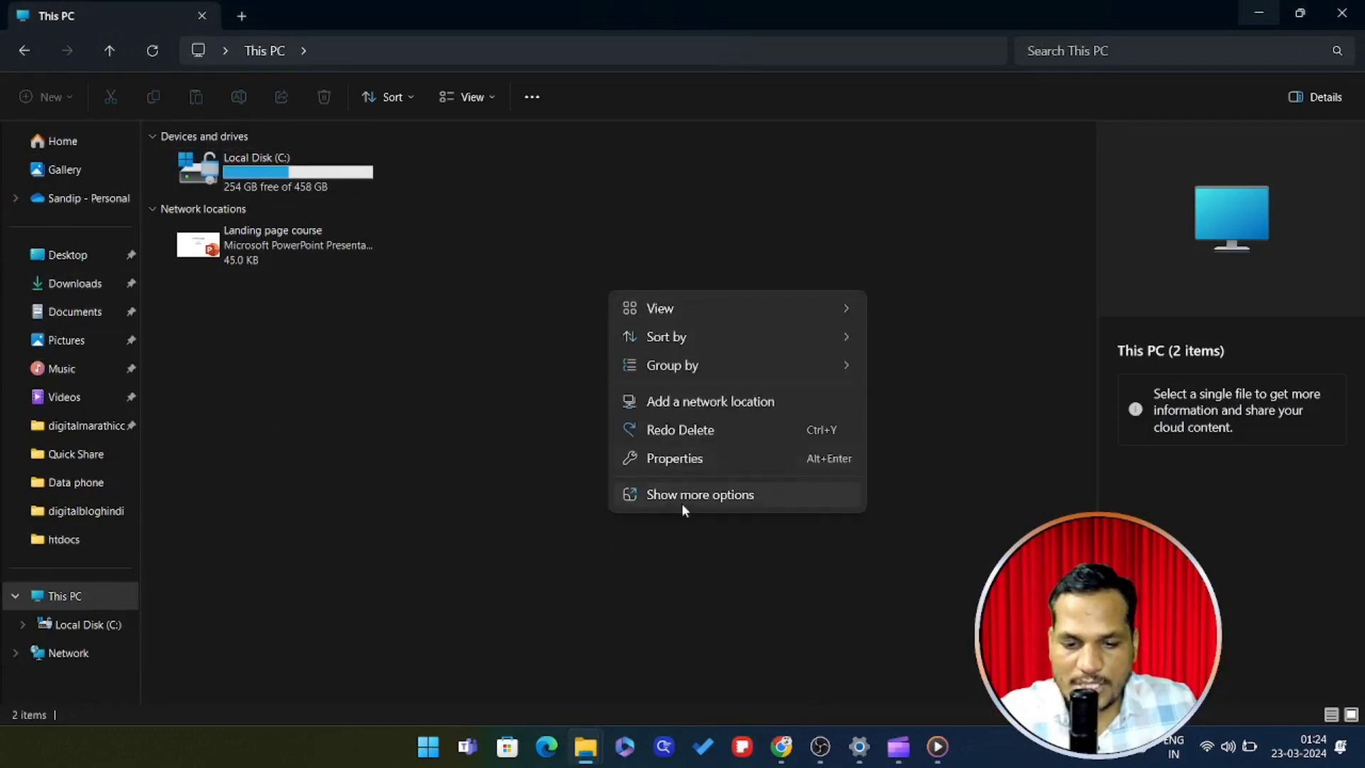
pyautogui.click(689, 459)
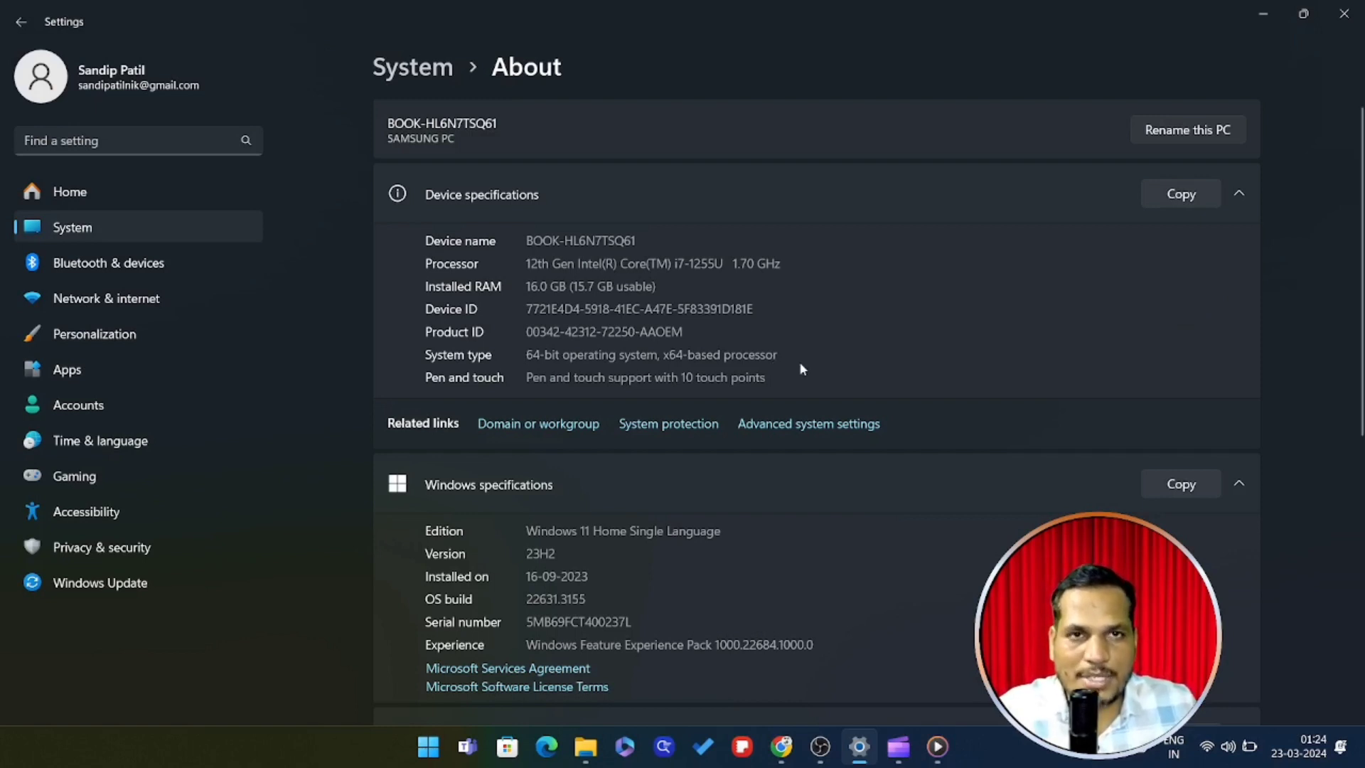
pyautogui.click(1264, 14)
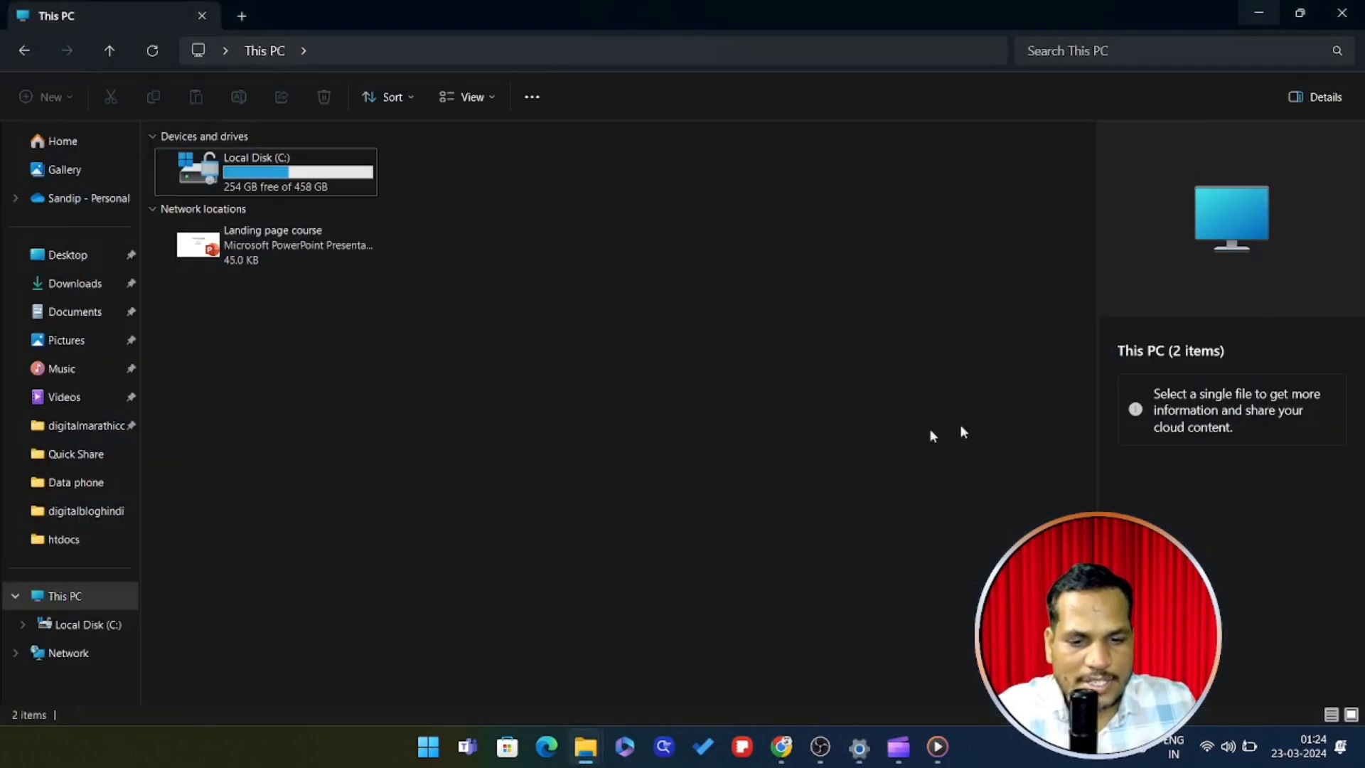
pyautogui.click(782, 746)
# Download the 64-bit XAMPP 8.0.30 Windows installer and confirm it finished in the downloads panel
pyautogui.scroll(1, 623, 397)
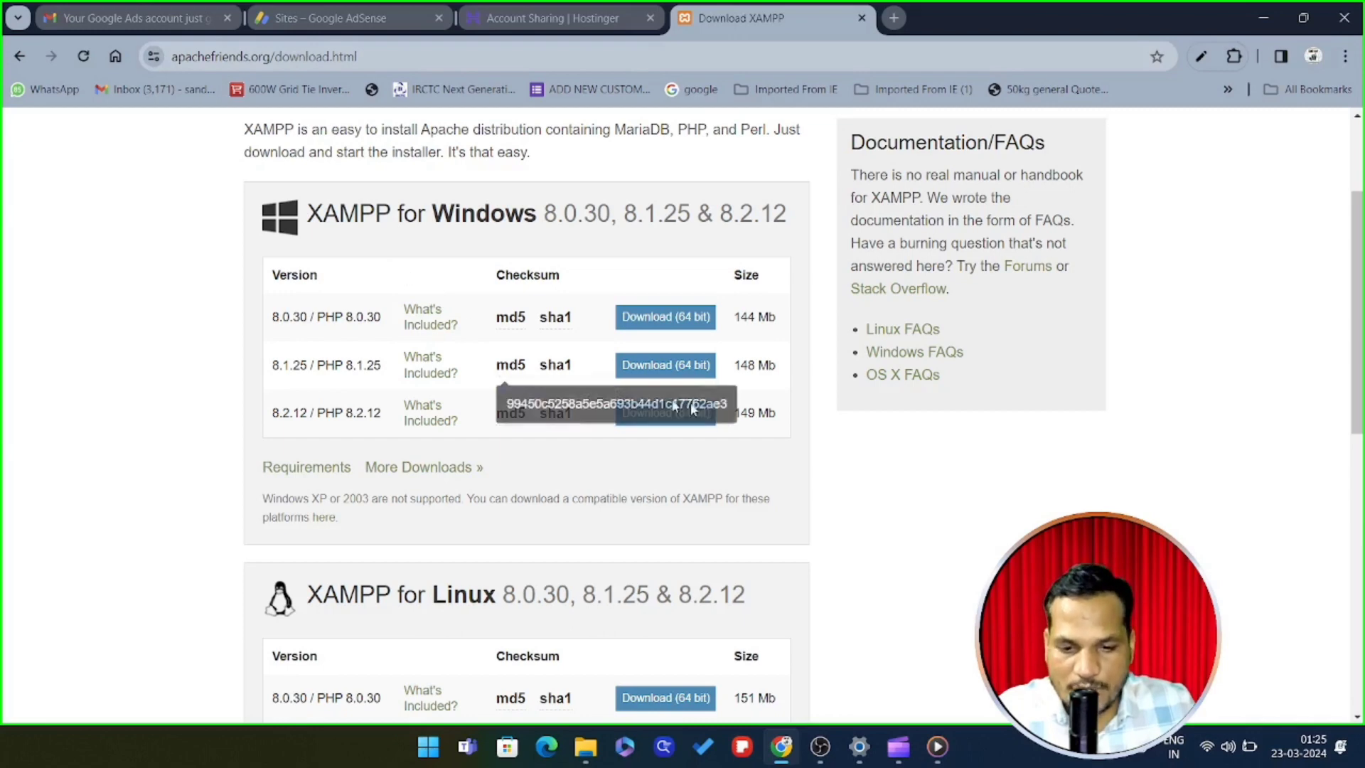
pyautogui.click(658, 318)
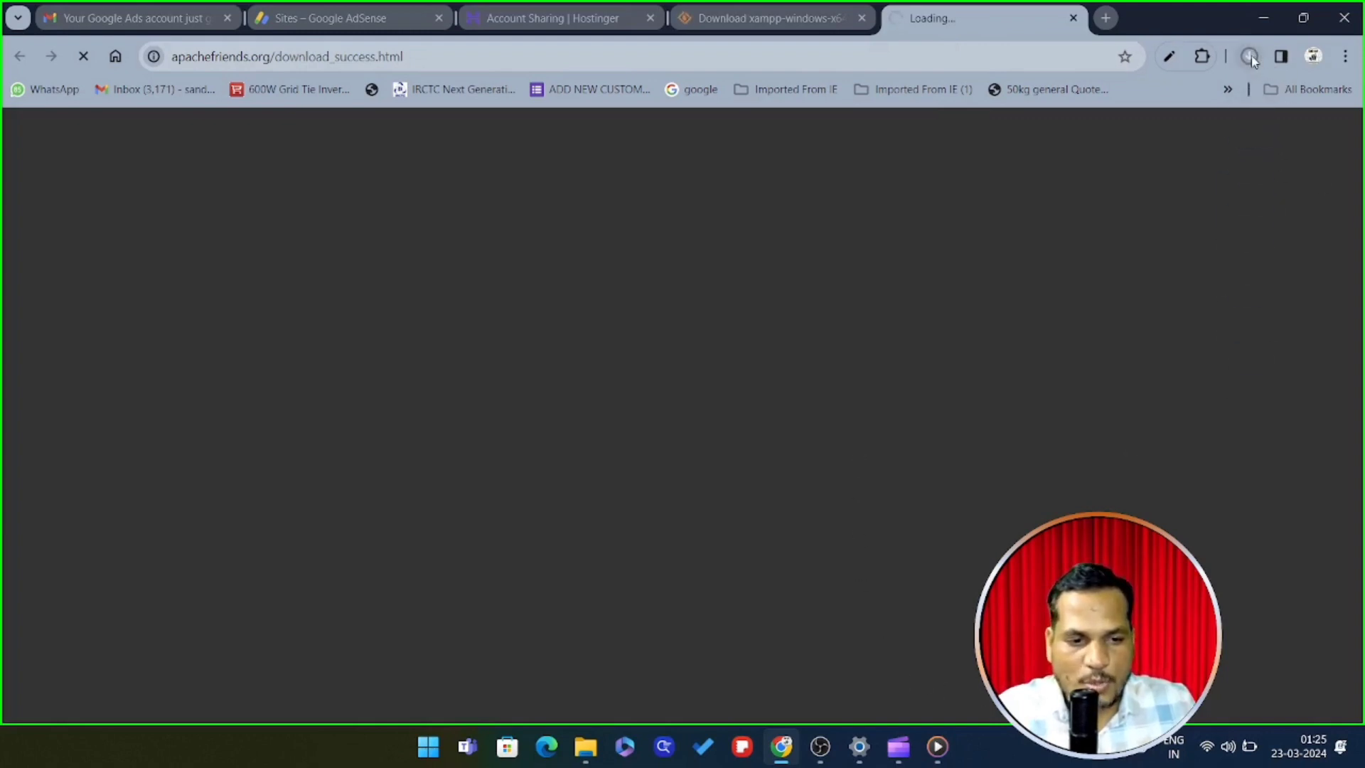
pyautogui.click(1250, 56)
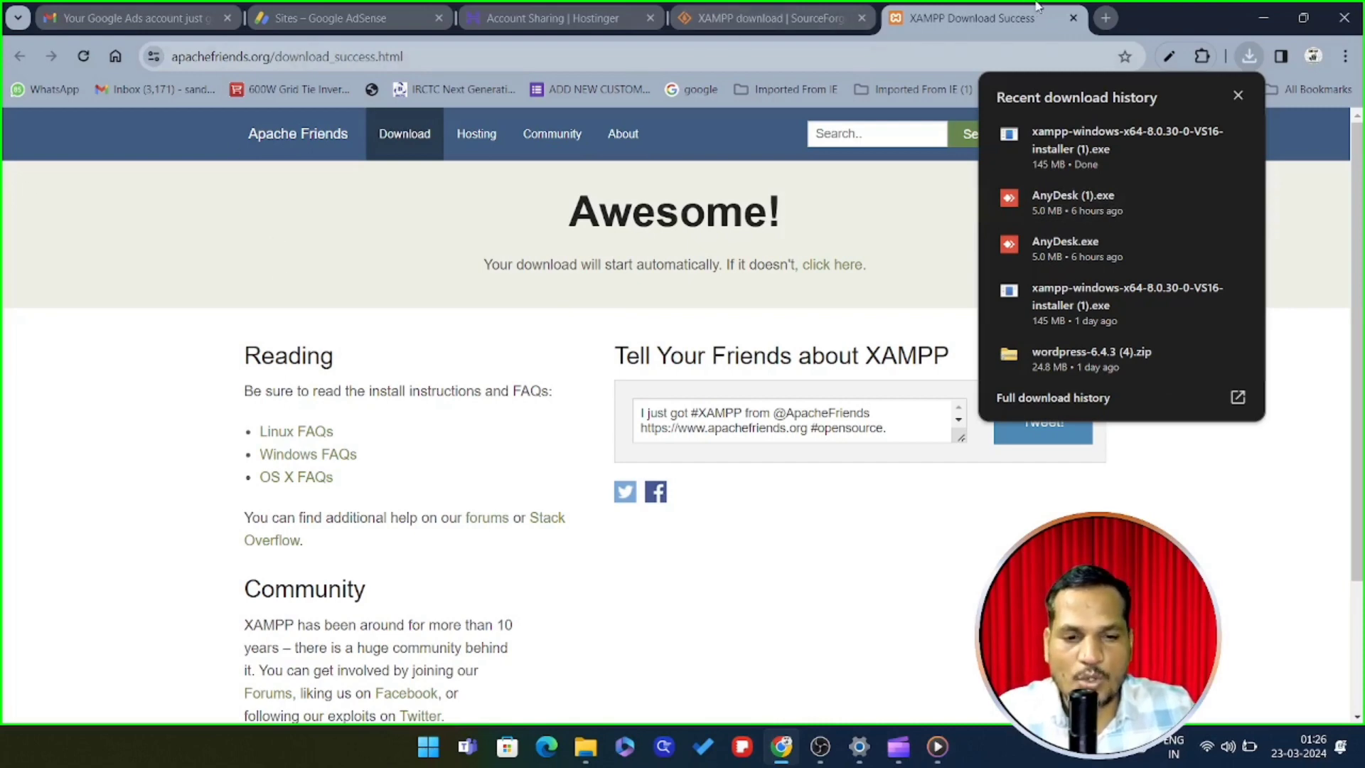
pyautogui.click(1115, 21)
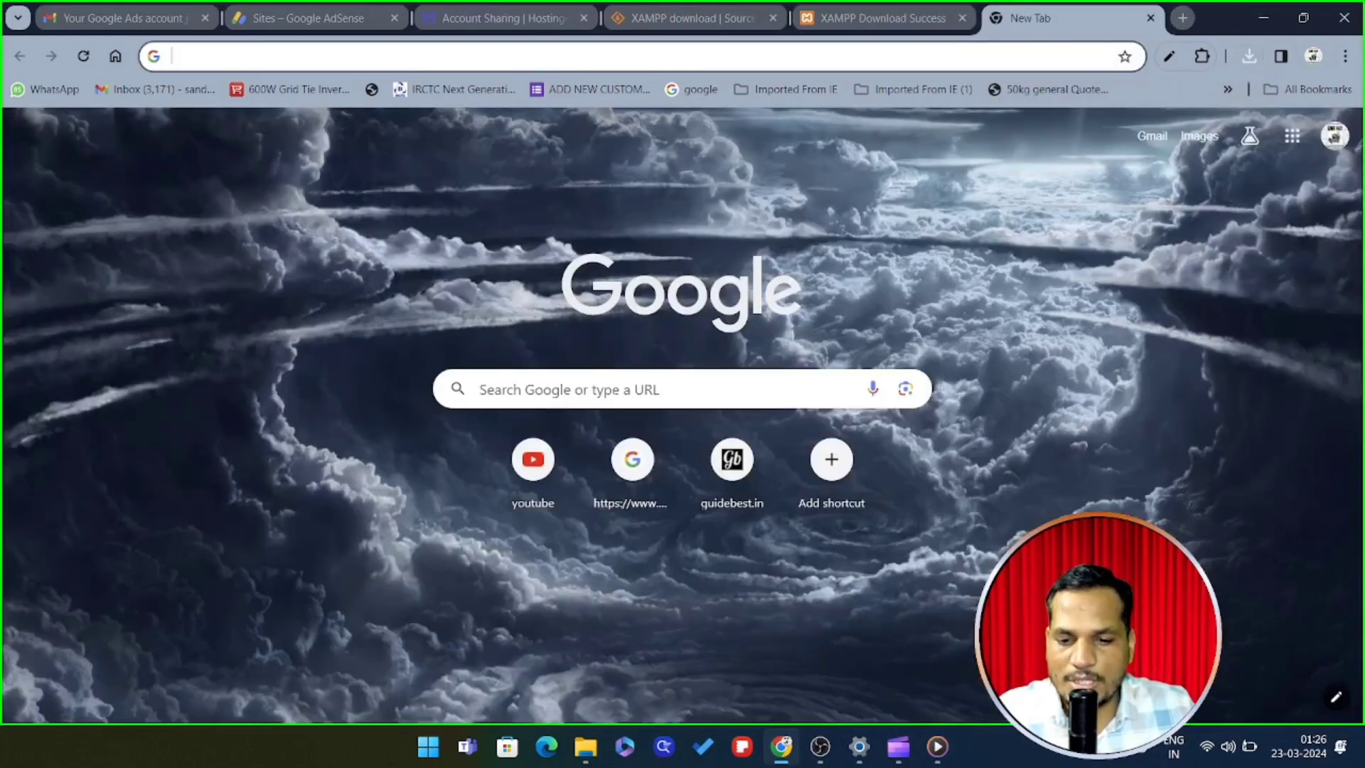
# Search for 'wordpress.org', look over the WordPress site, and go back to the new tab page
pyautogui.click(626, 388)
pyautogui.write('o')
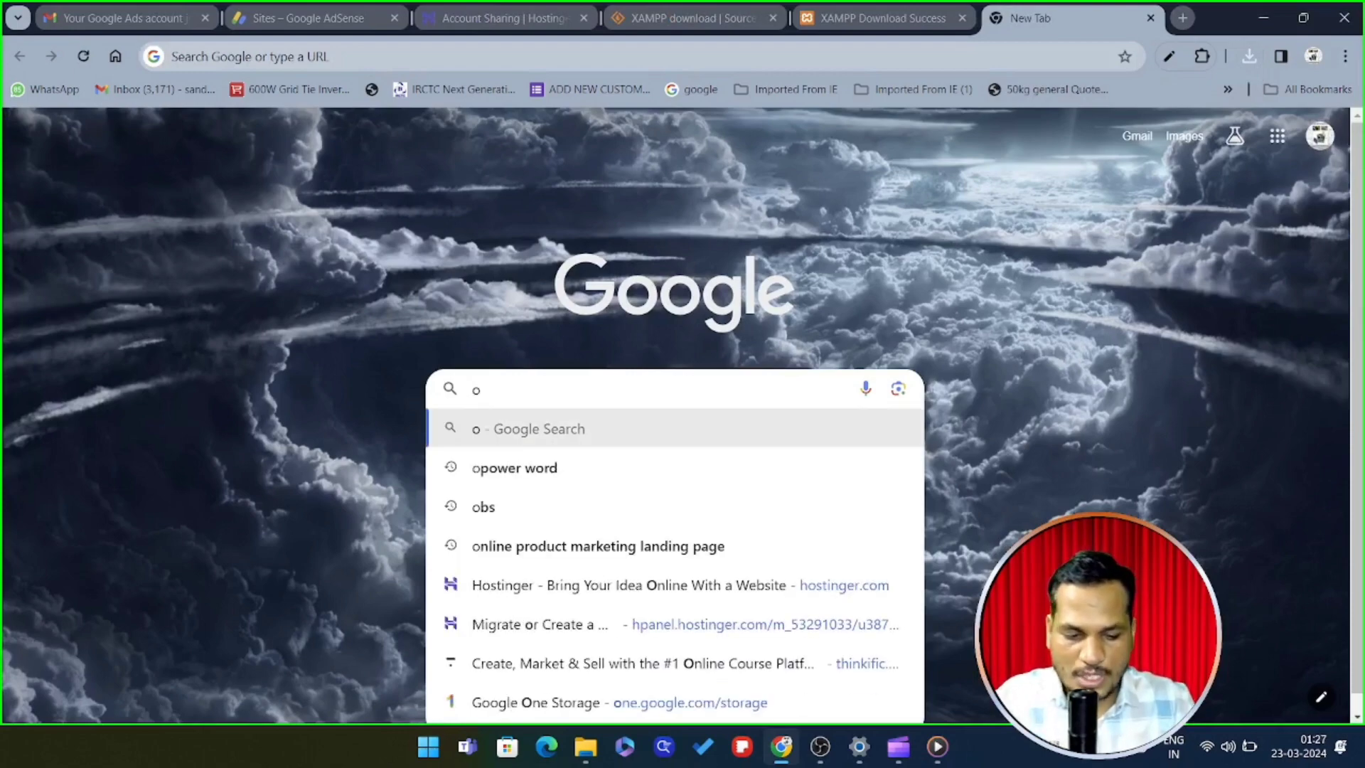
pyautogui.press('BackSpace')
pyautogui.write('wordp')
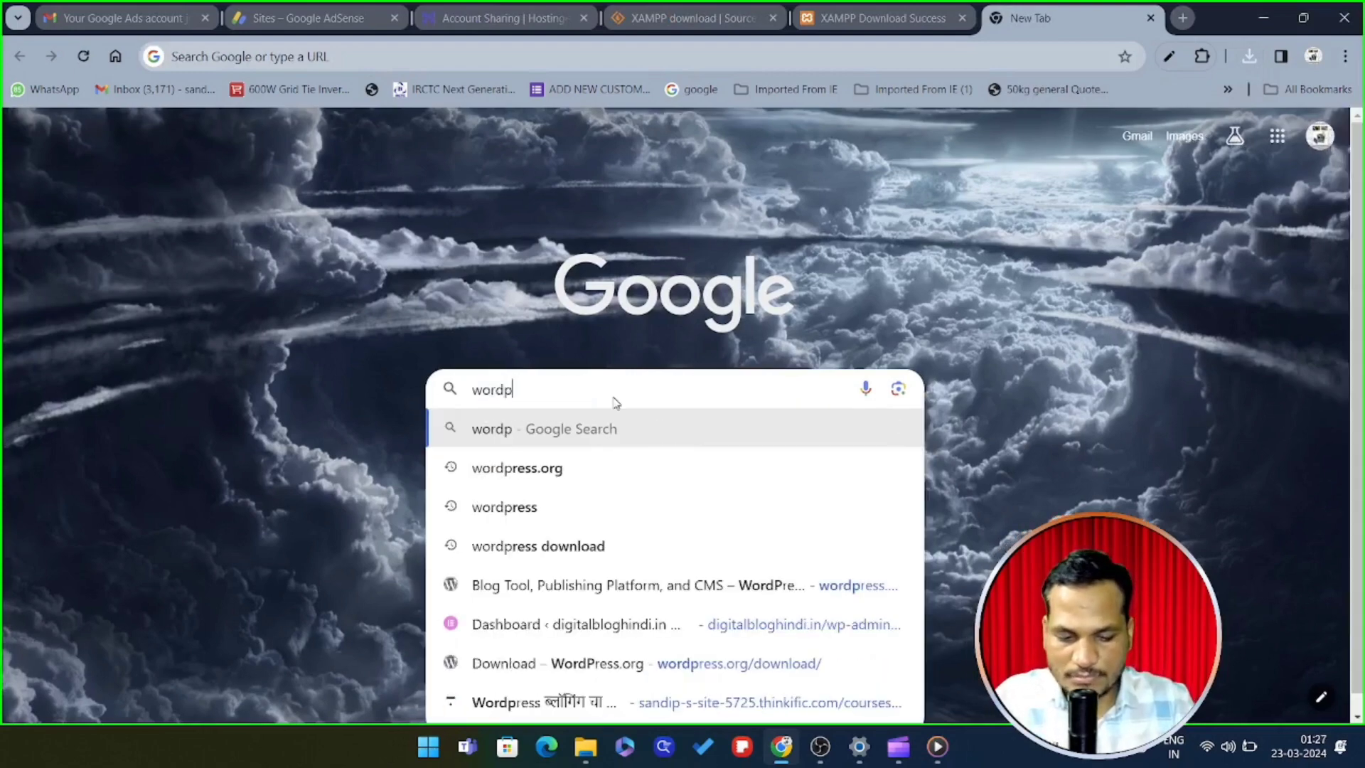
pyautogui.write('ress.')
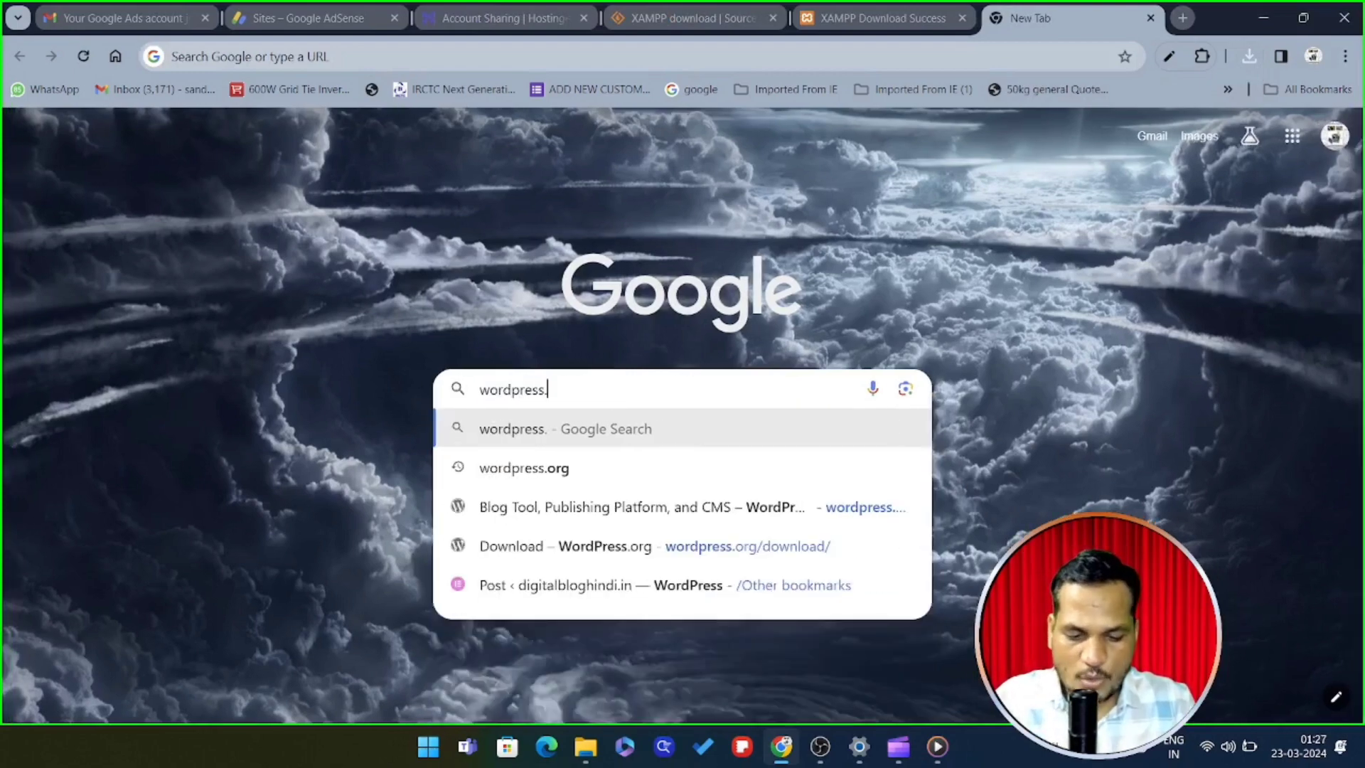
pyautogui.write('org')
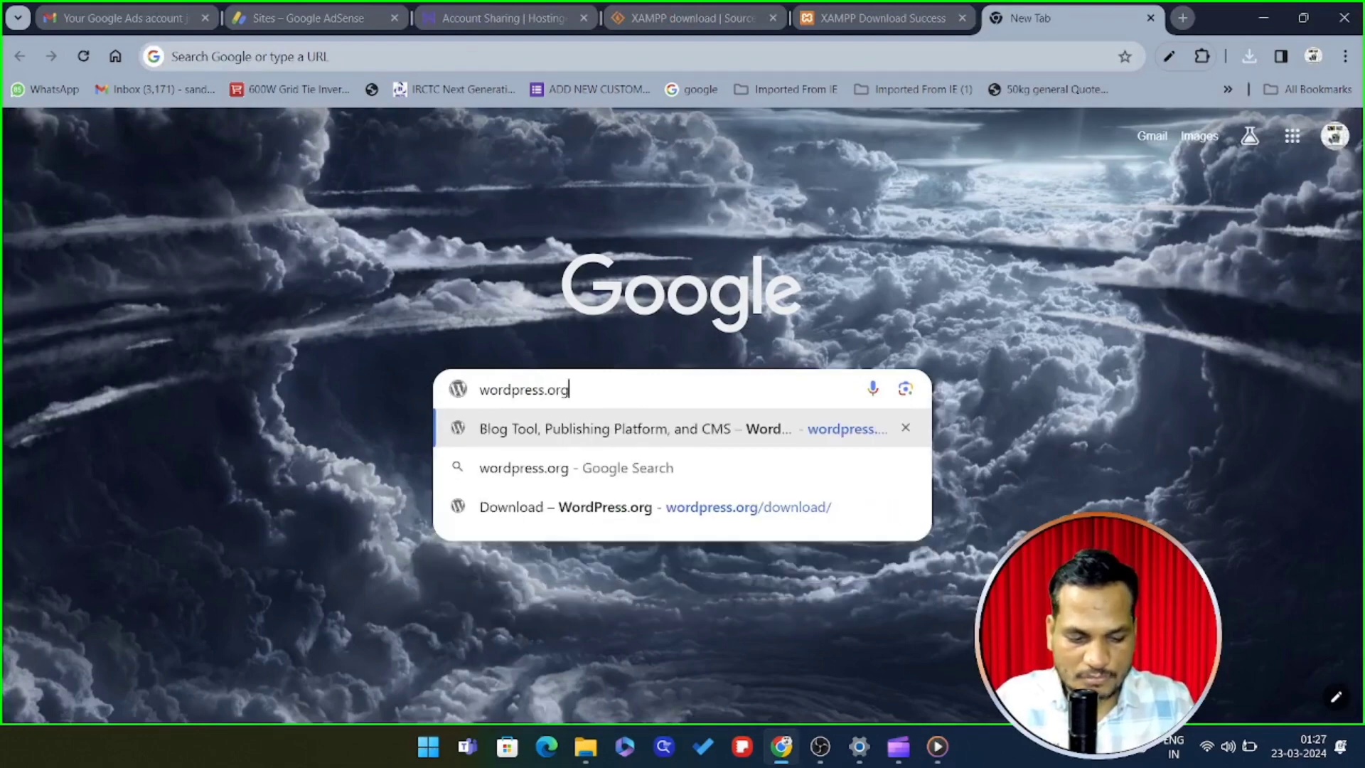
pyautogui.press('Return')
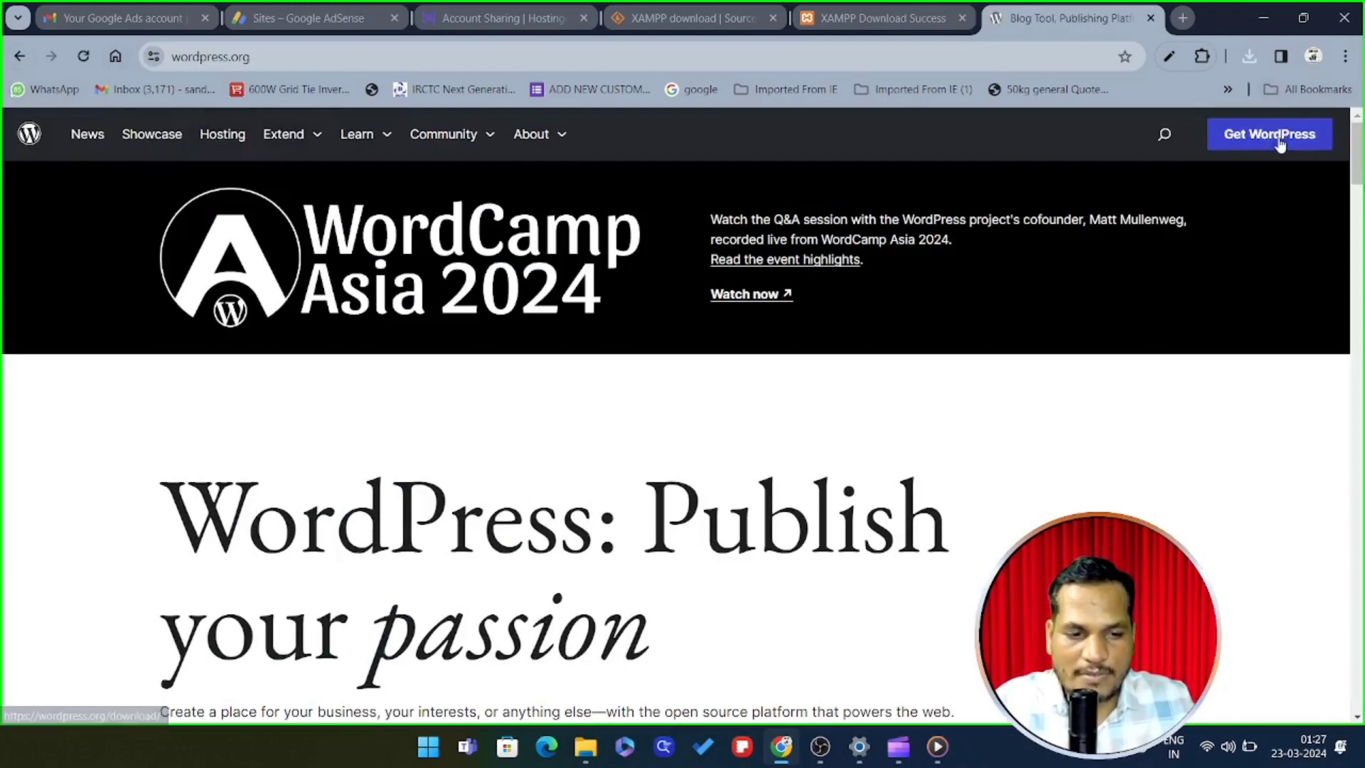
pyautogui.scroll(-7, 822, 329)
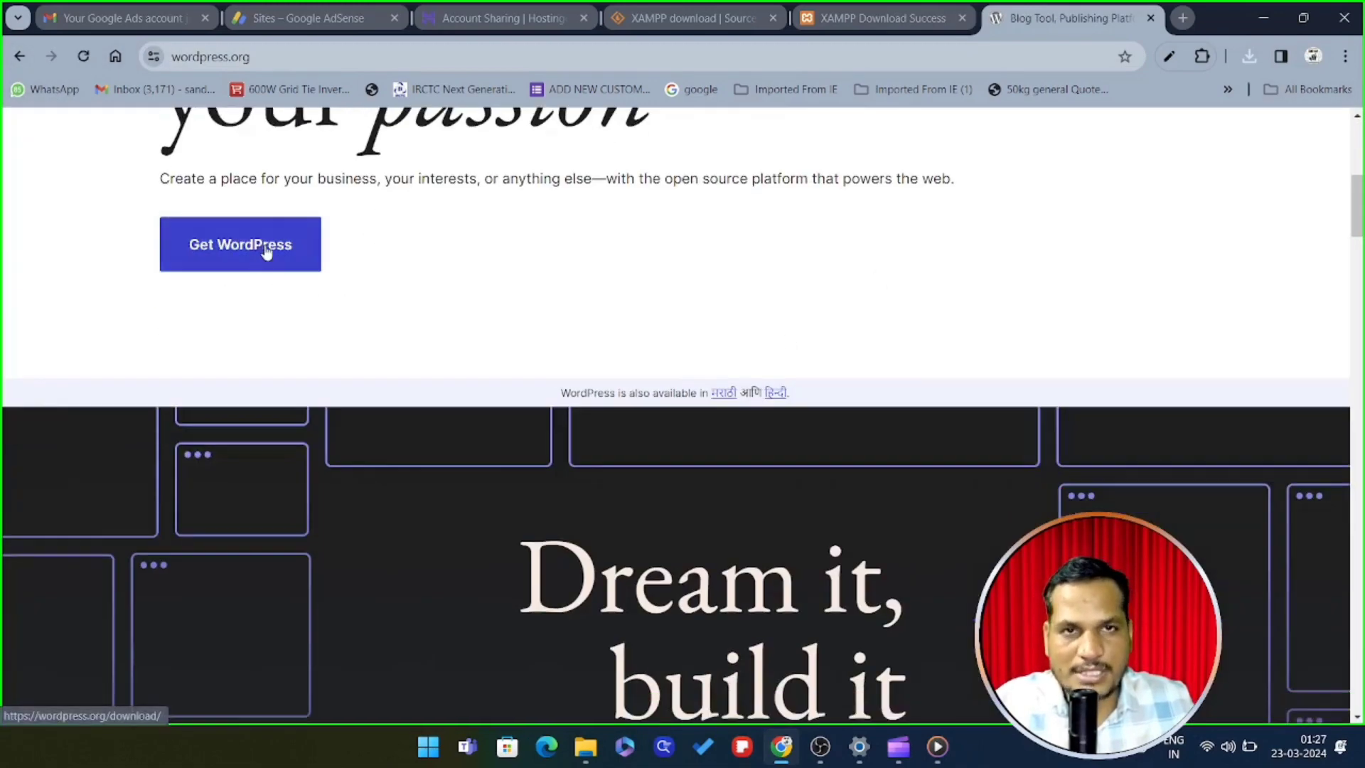
pyautogui.scroll(7, 265, 252)
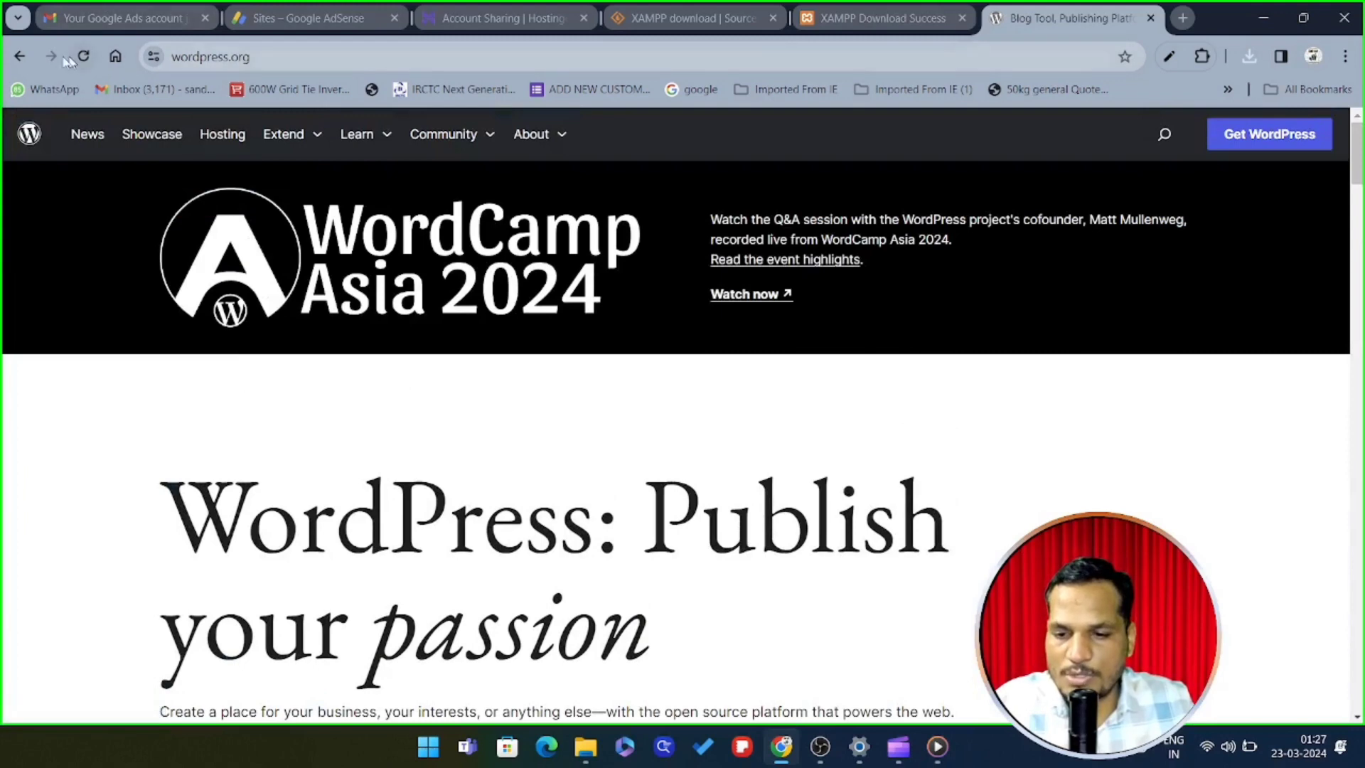
pyautogui.click(19, 56)
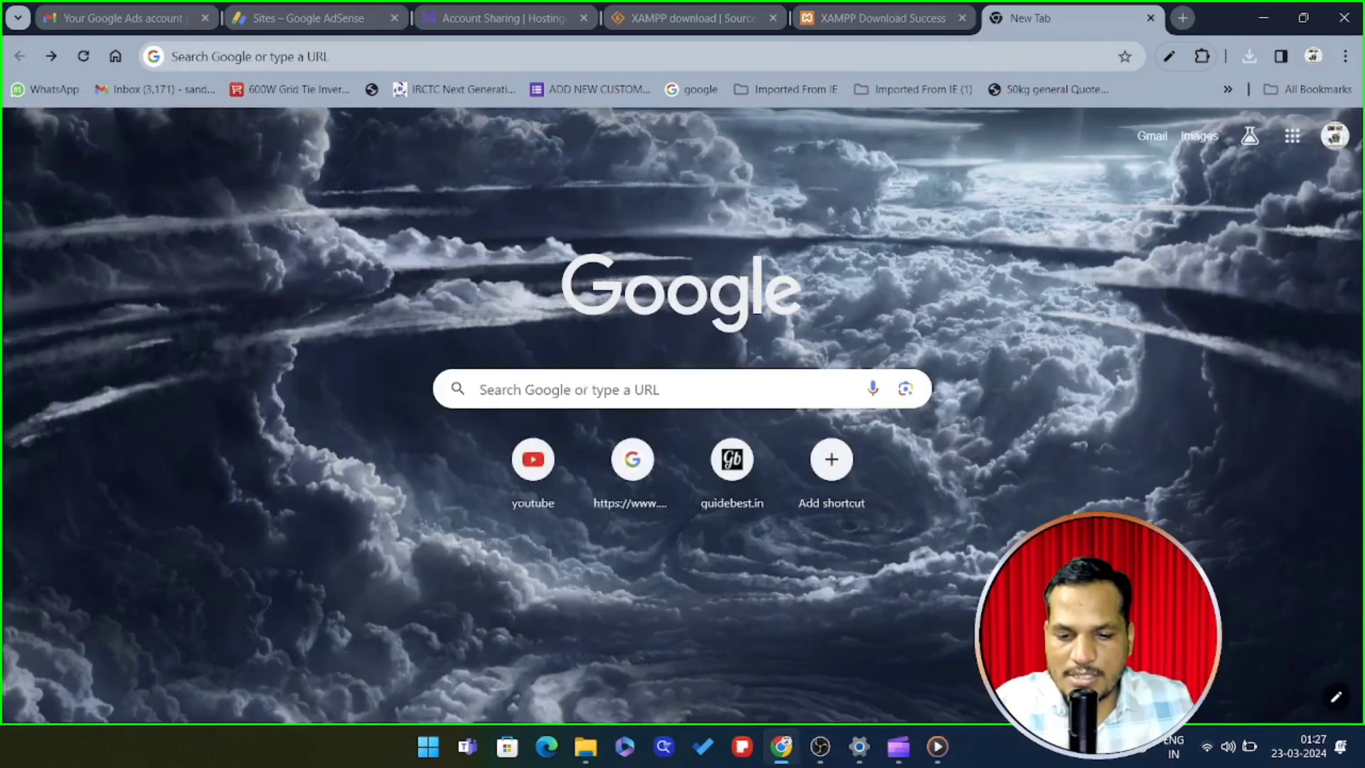
# Search 'wordpress.org download' and start downloading WordPress 6.4.3, checking its progress
pyautogui.click(483, 388)
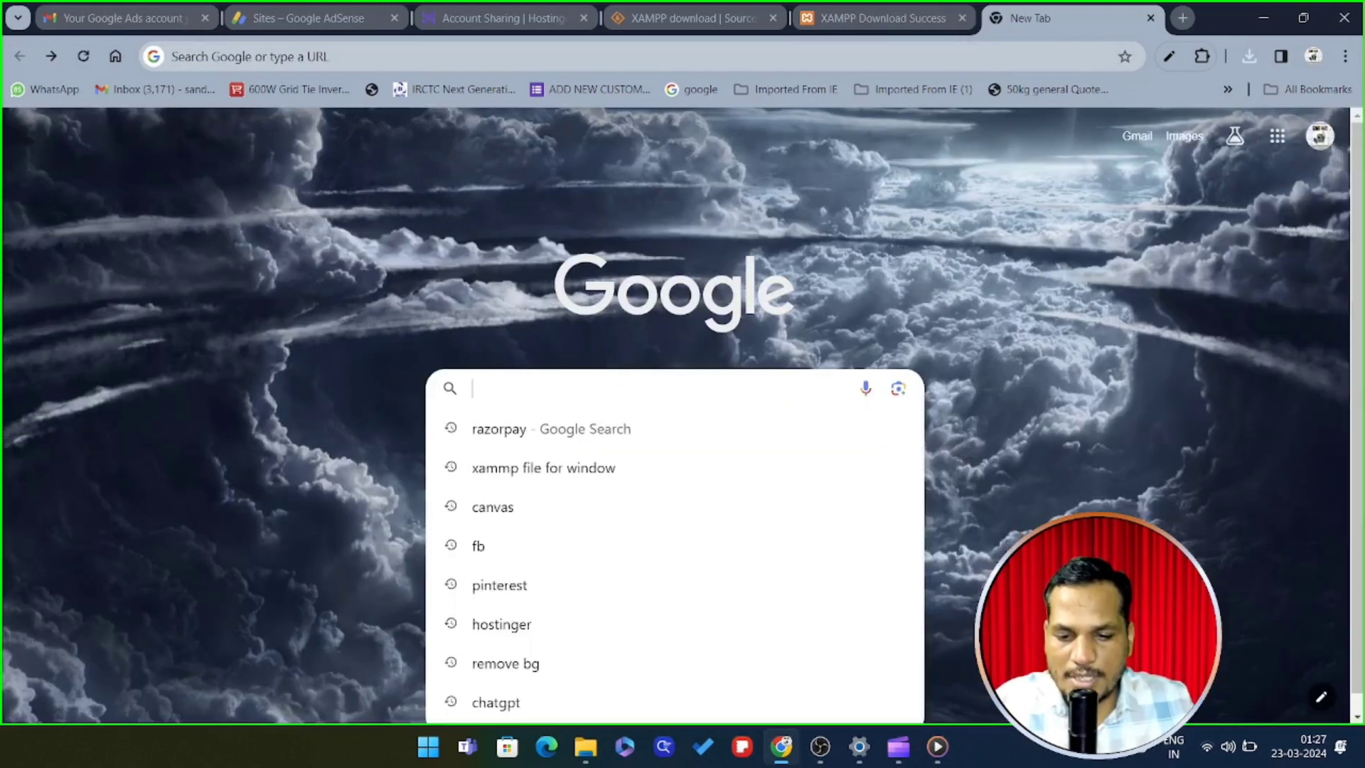
pyautogui.write('wordp')
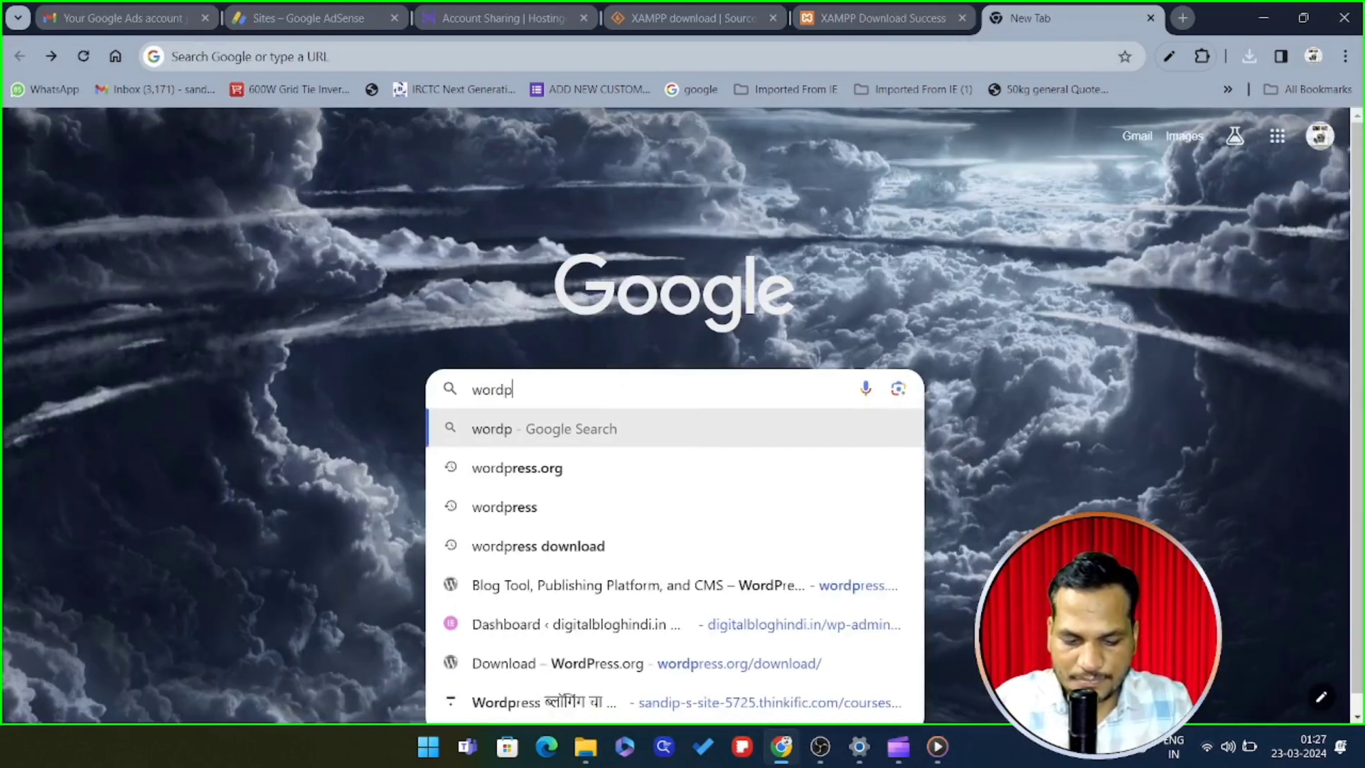
pyautogui.write('ress.')
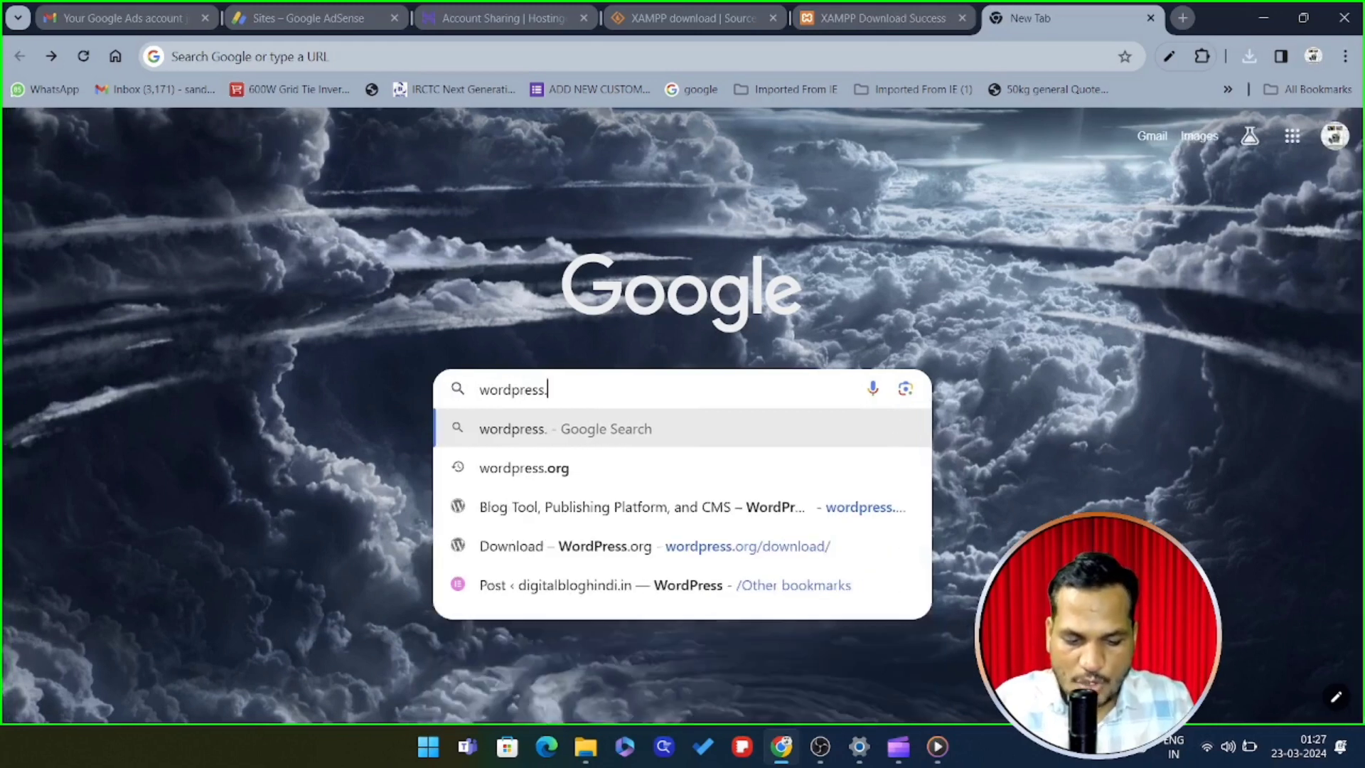
pyautogui.write('org ')
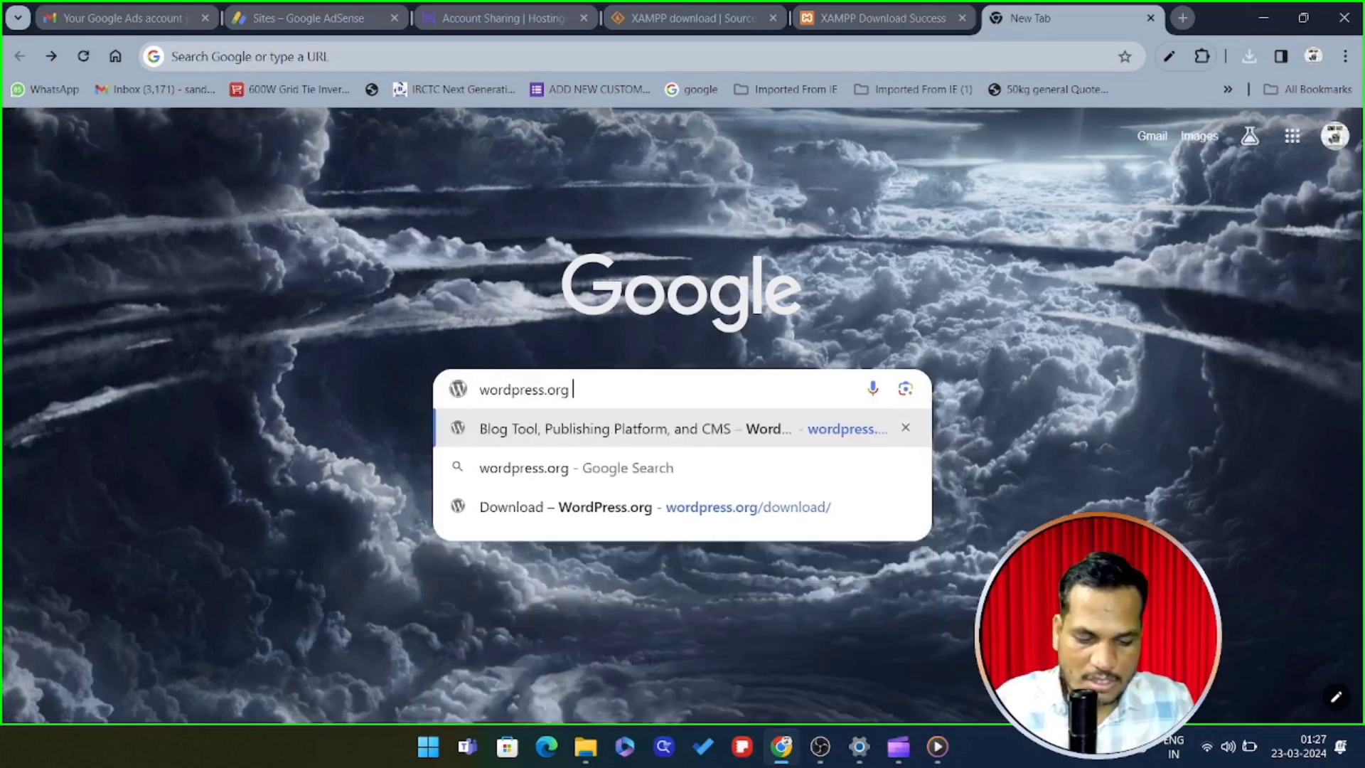
pyautogui.write('downlo')
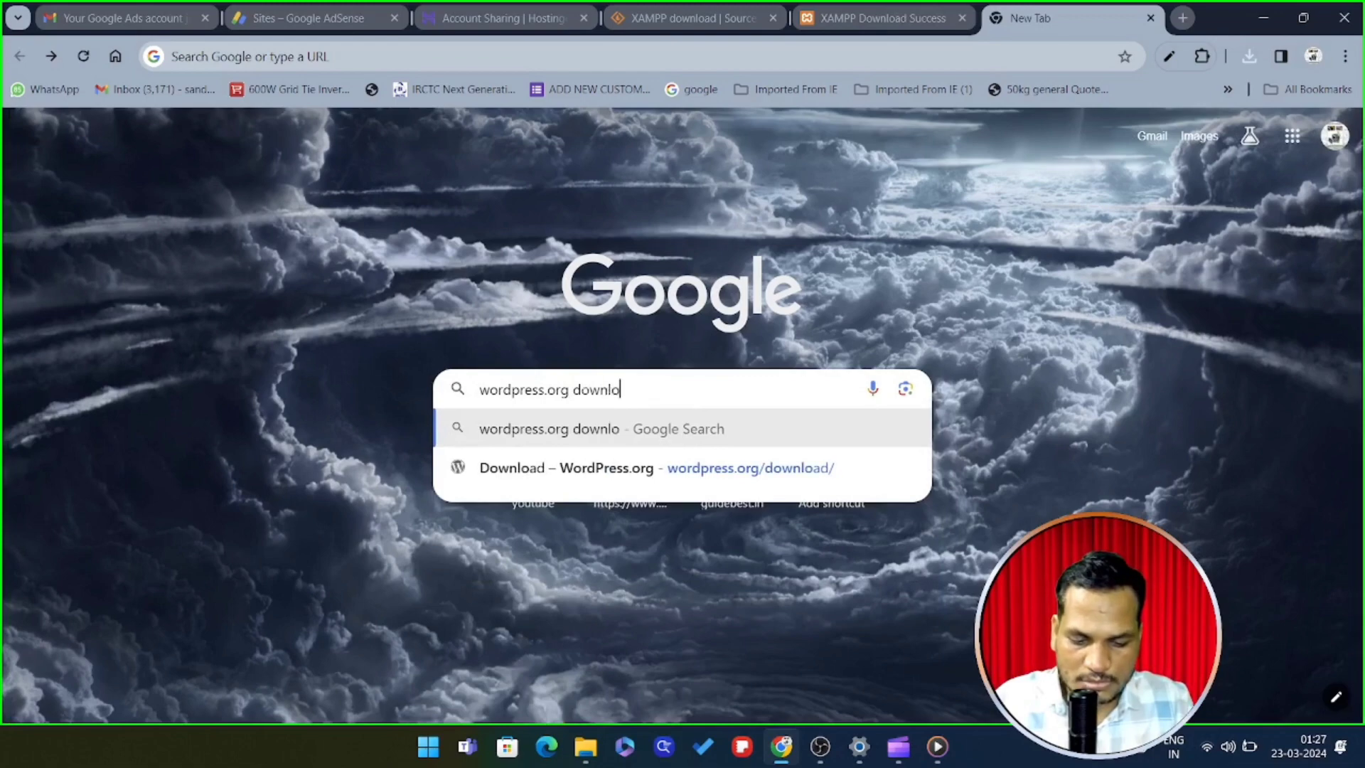
pyautogui.write('ad')
pyautogui.press('Return')
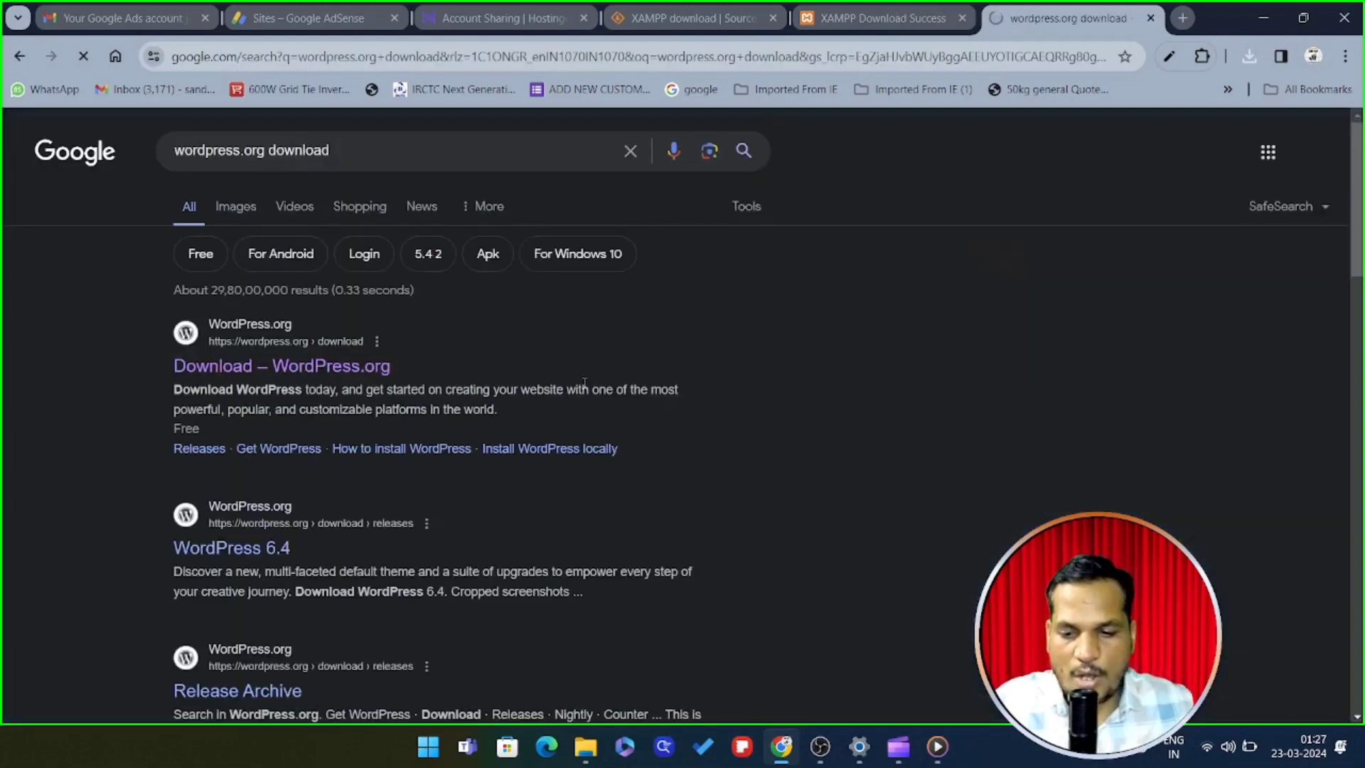
pyautogui.click(298, 367)
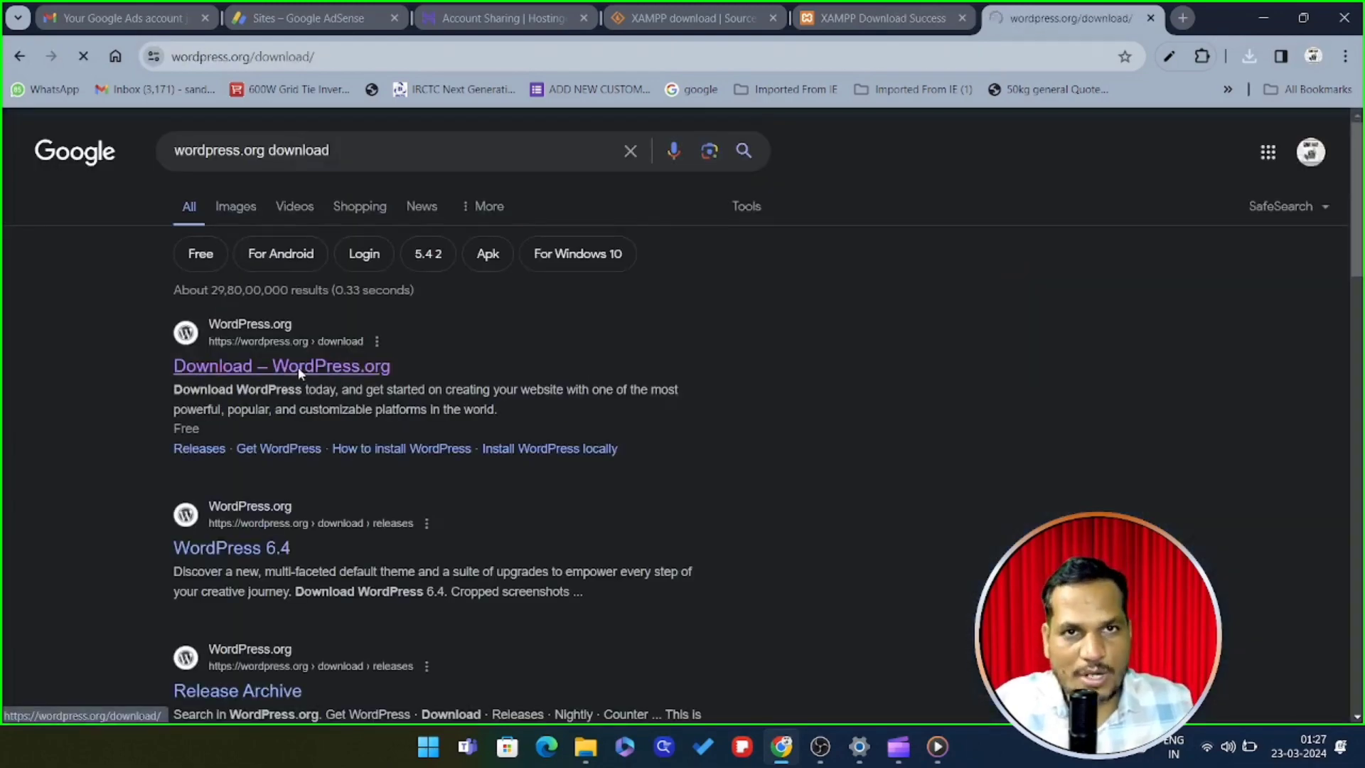
pyautogui.scroll(-3, 717, 437)
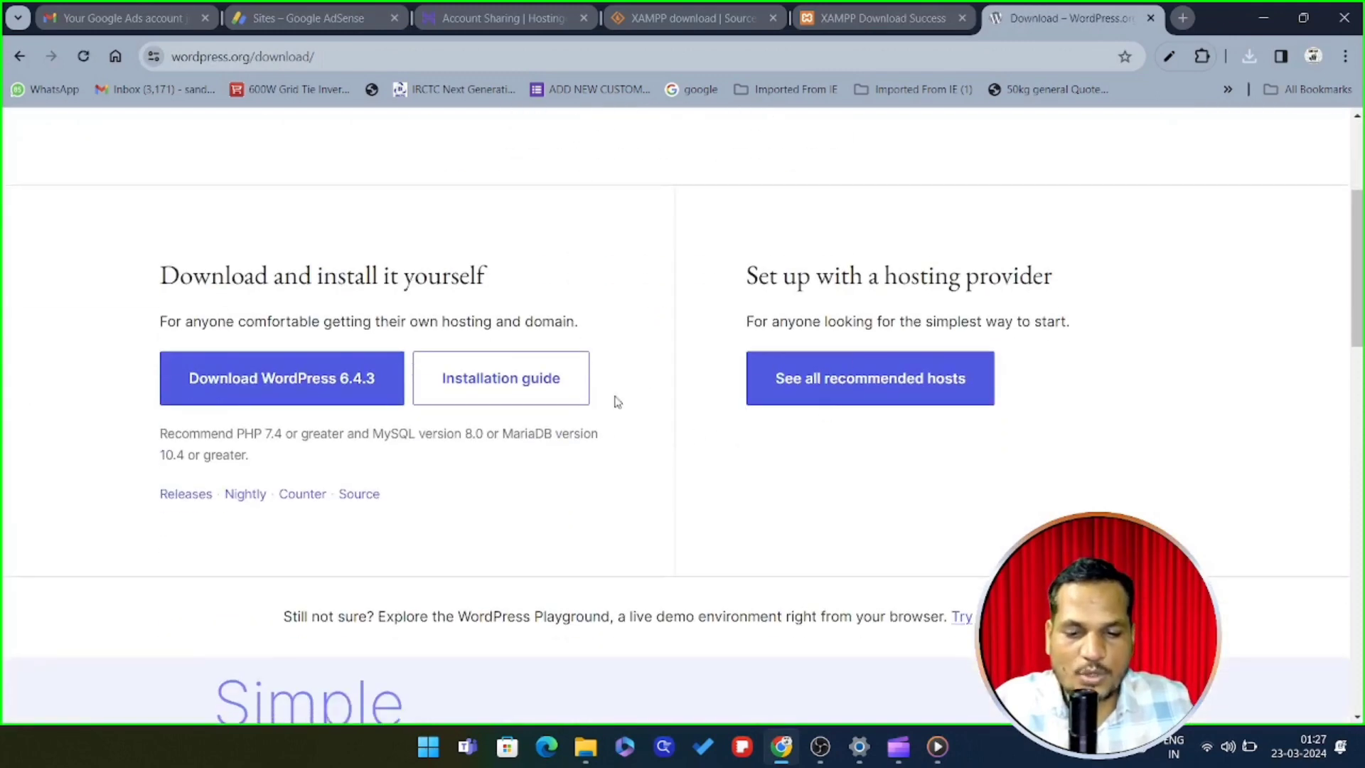
pyautogui.click(249, 383)
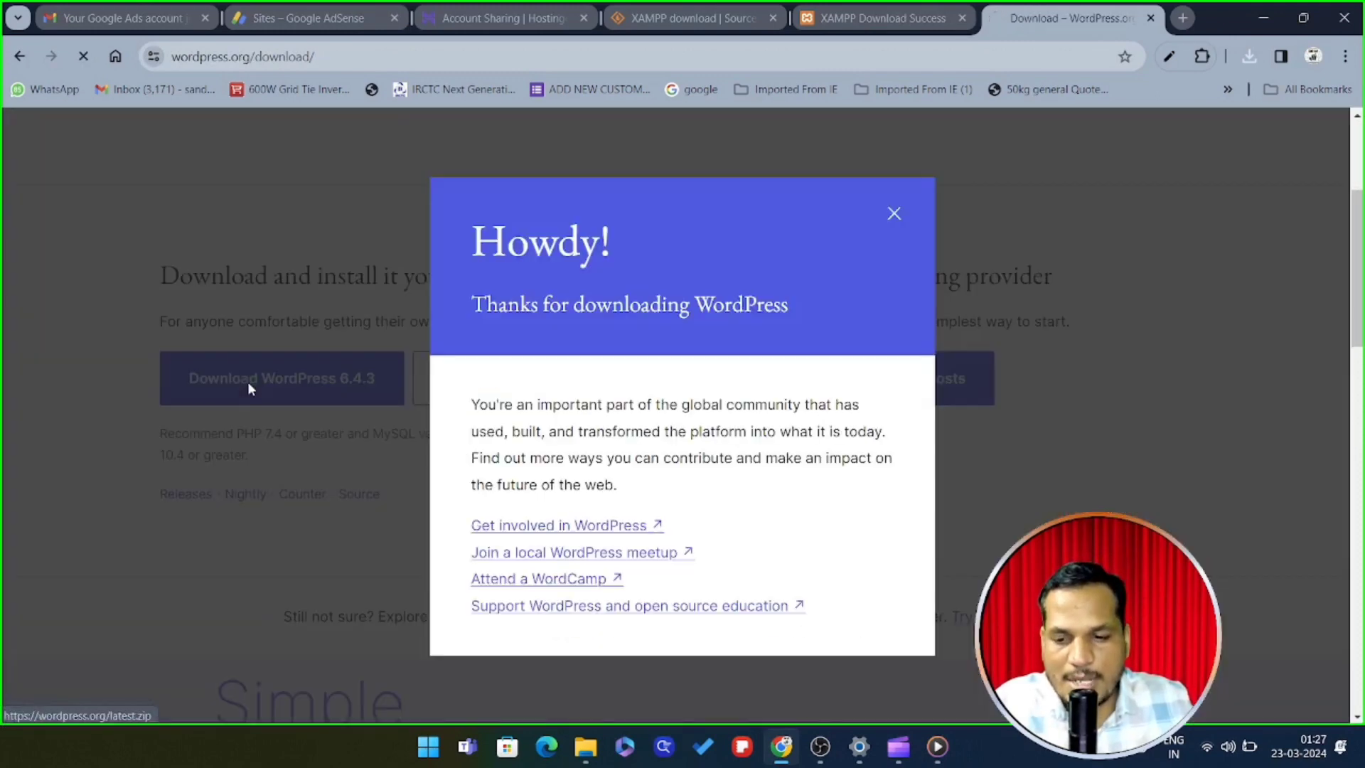
pyautogui.click(894, 215)
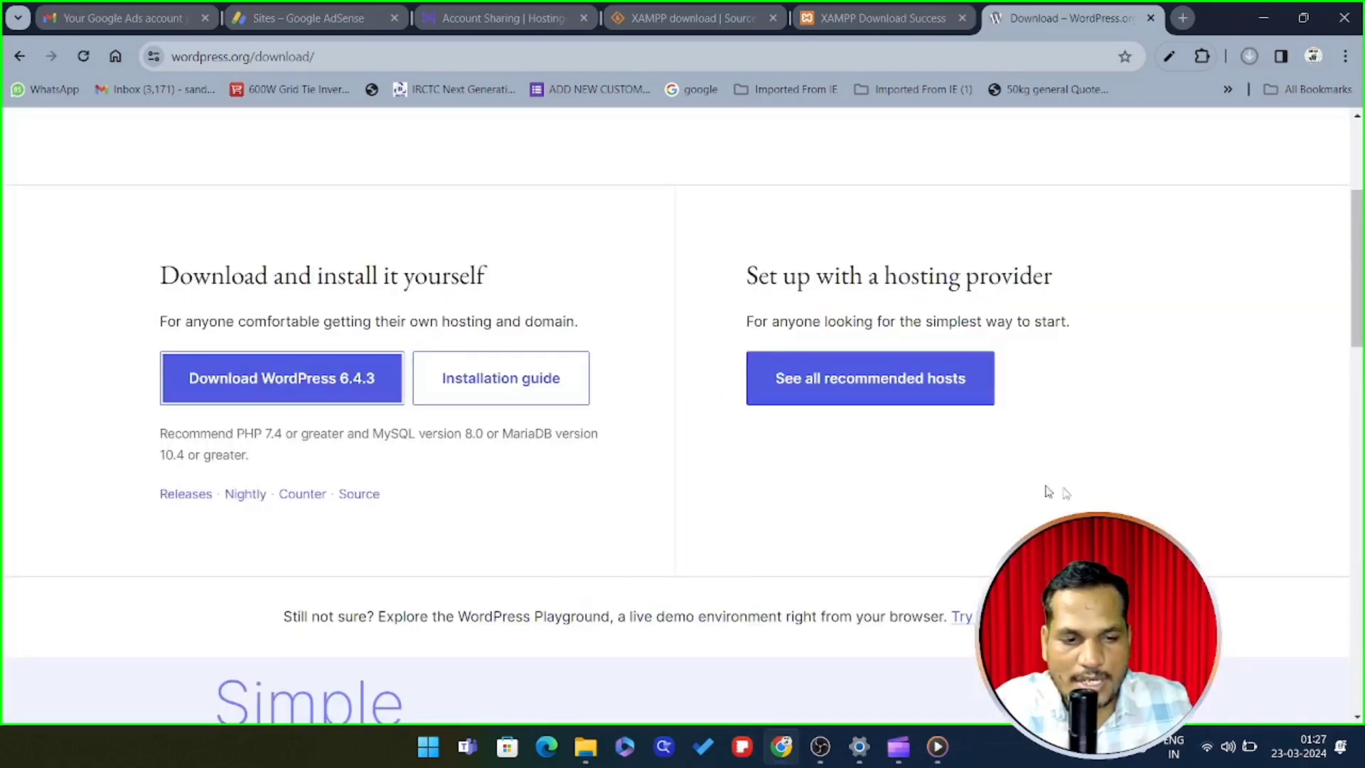
pyautogui.click(1250, 57)
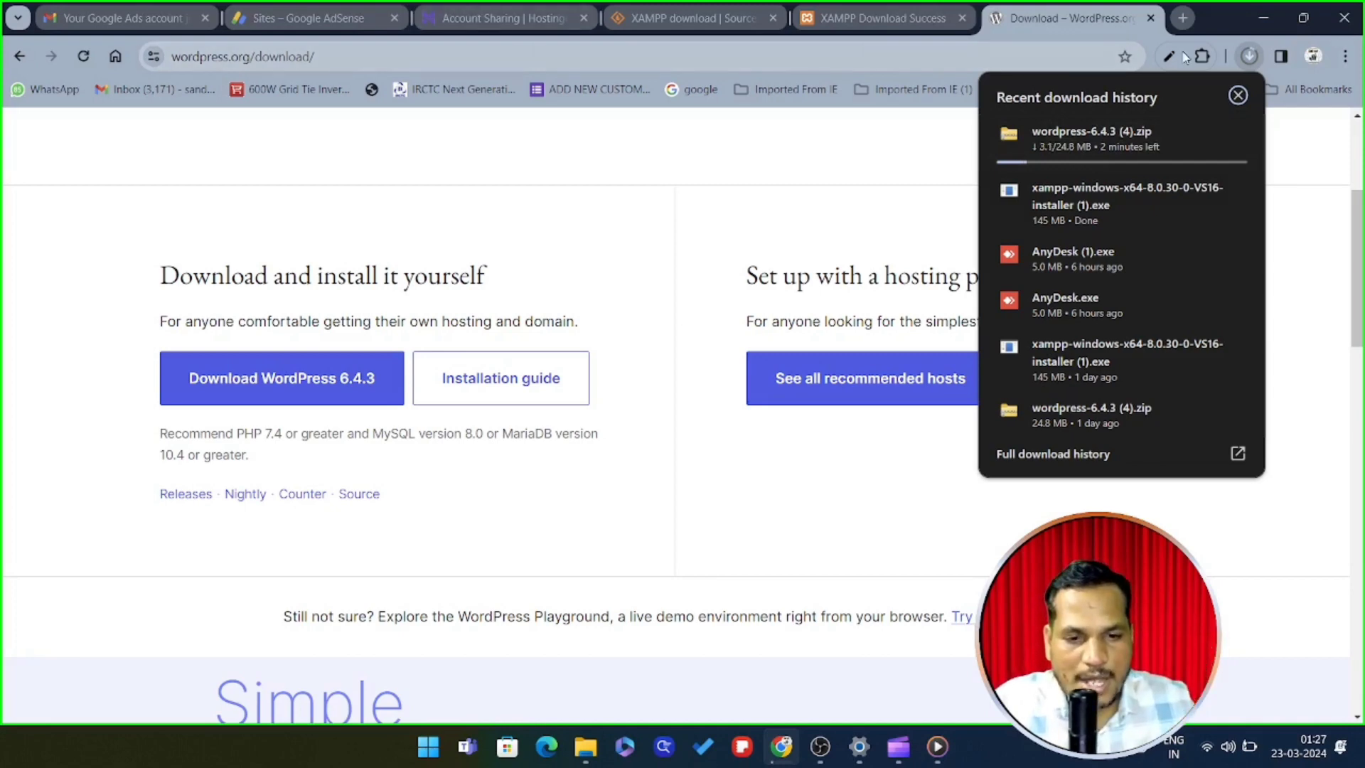
pyautogui.click(1182, 18)
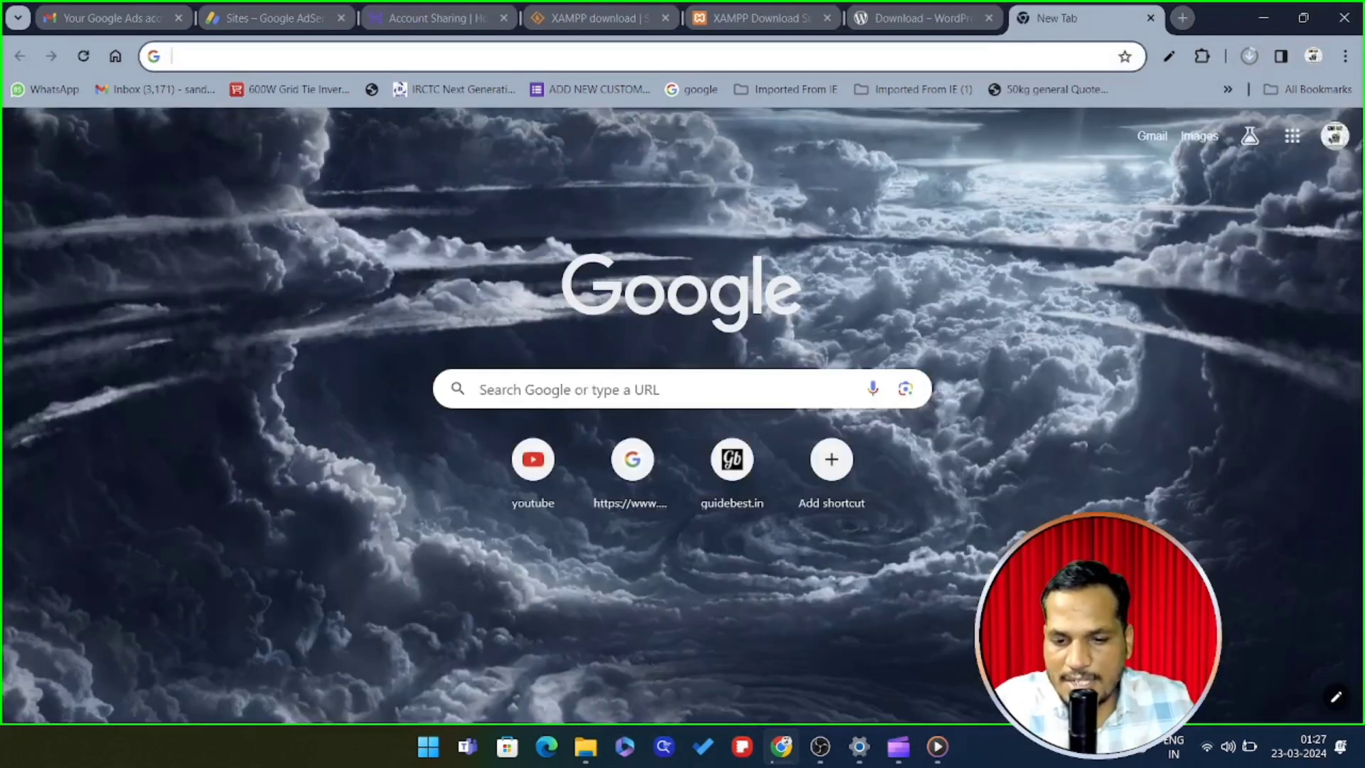
# Search Google for 'winrar download for free'
pyautogui.click(613, 390)
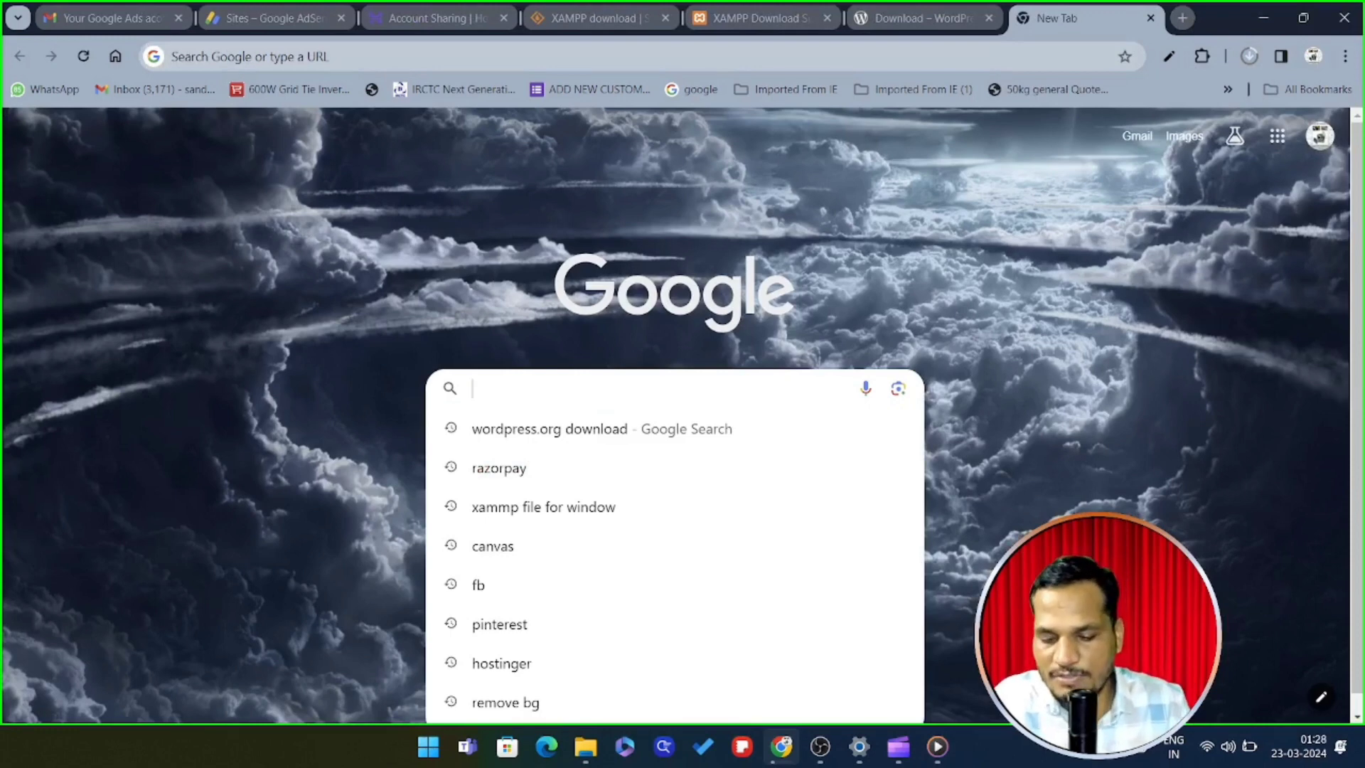
pyautogui.write('winrar')
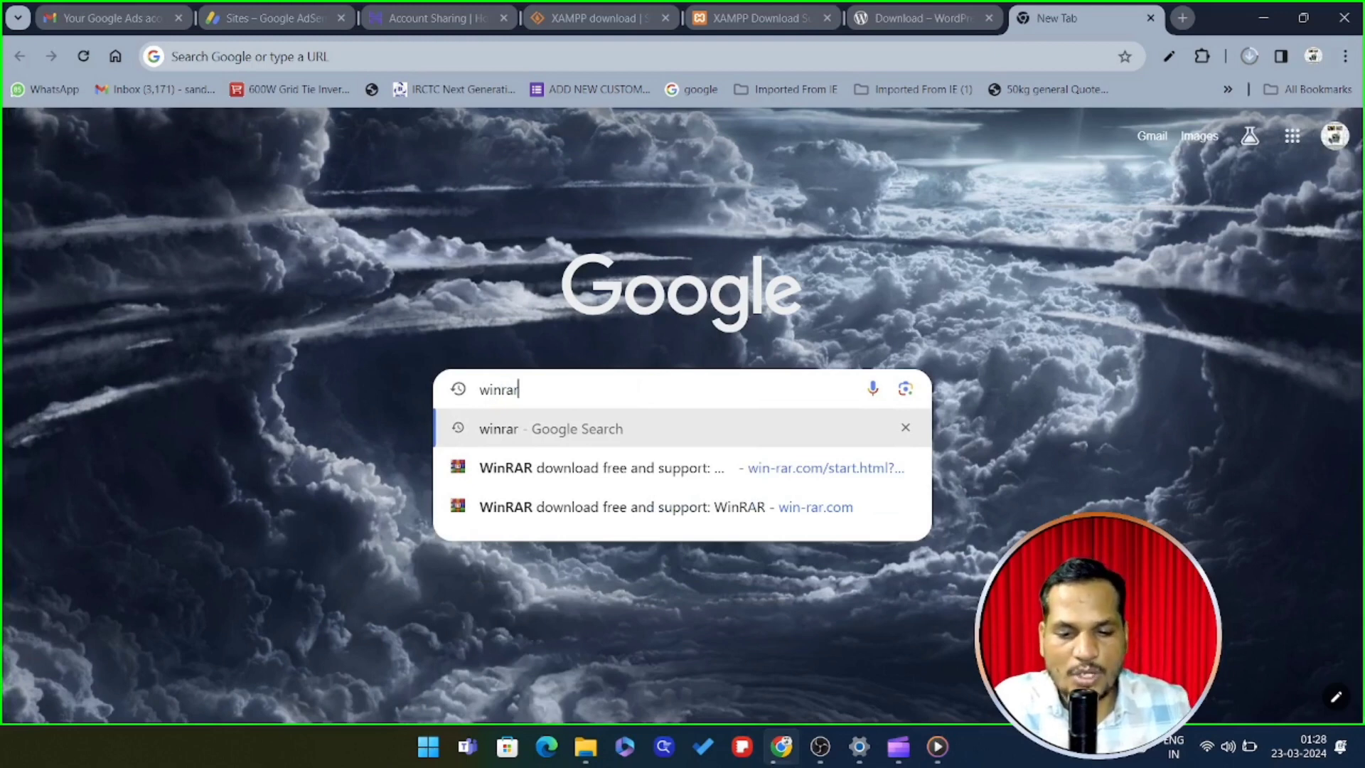
pyautogui.write(' d')
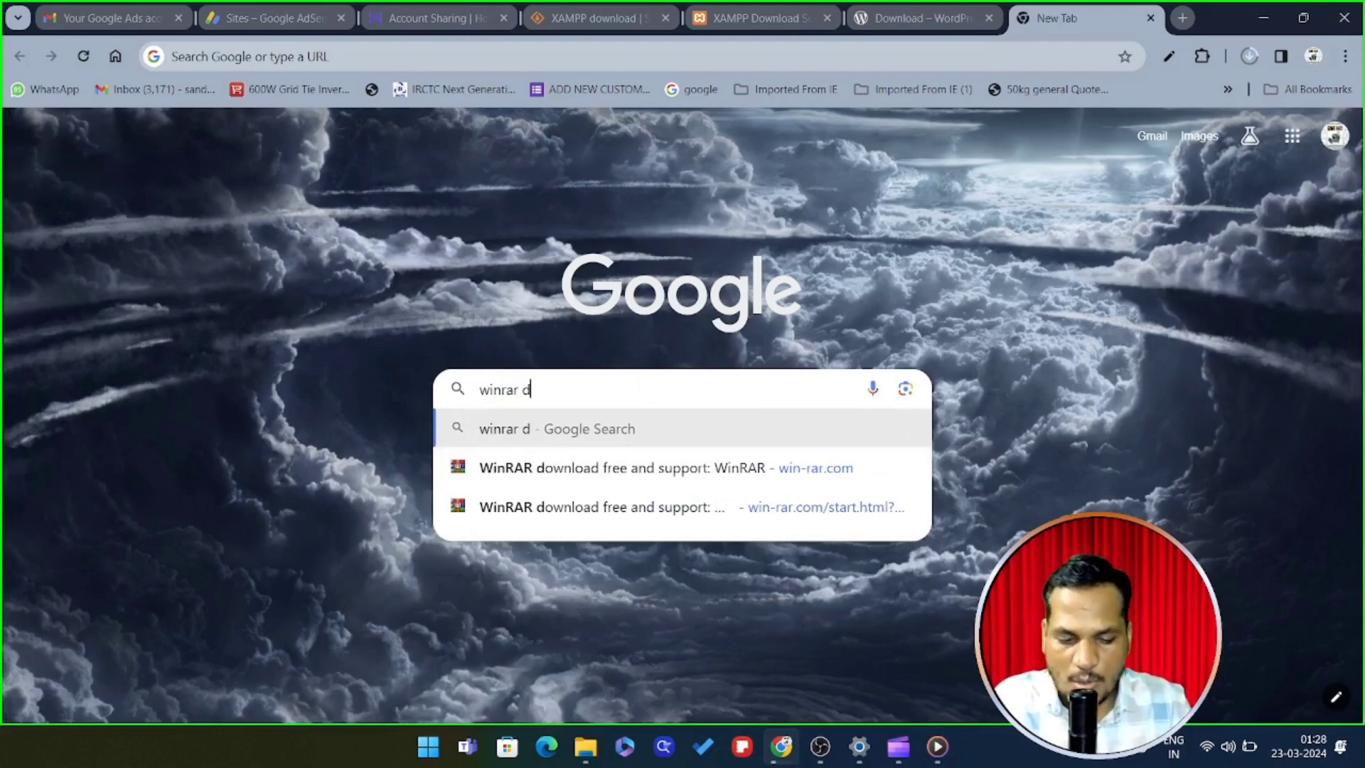
pyautogui.write('ownload')
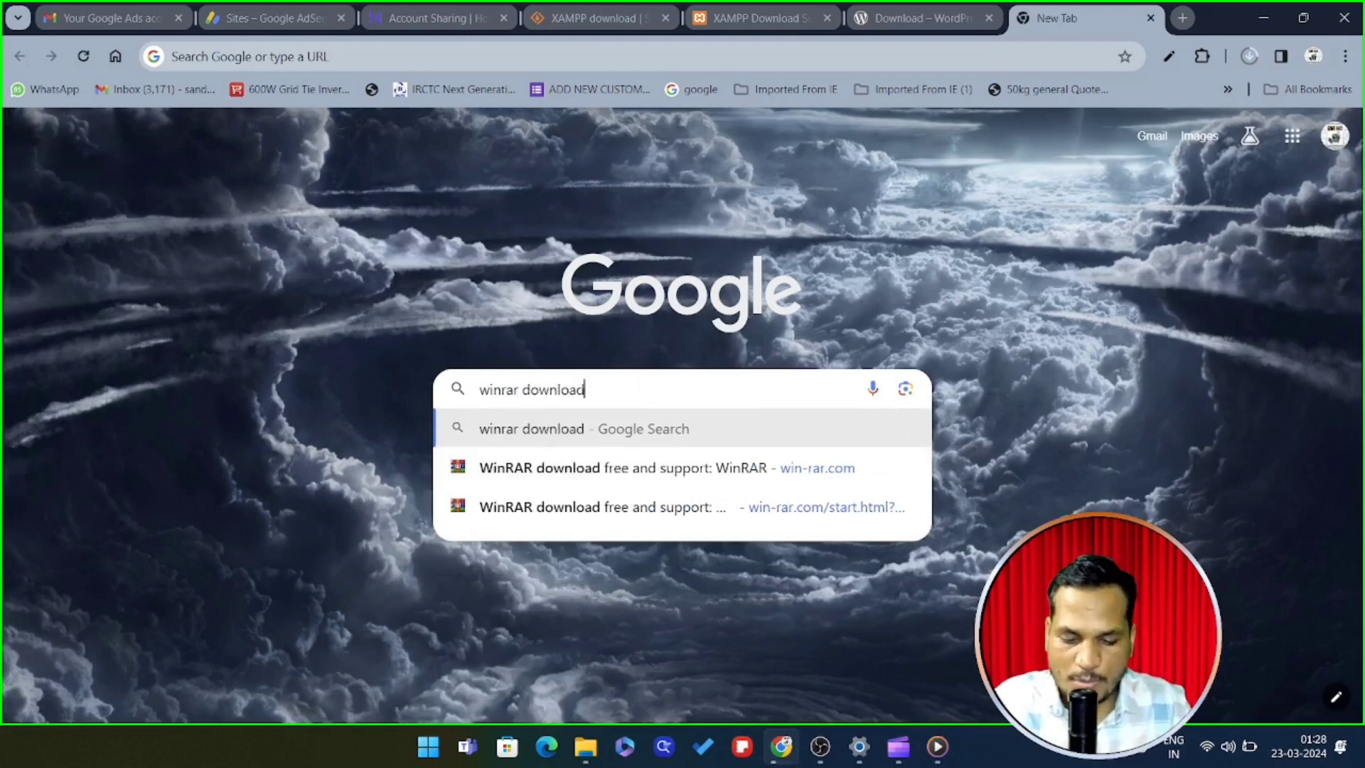
pyautogui.press('Return')
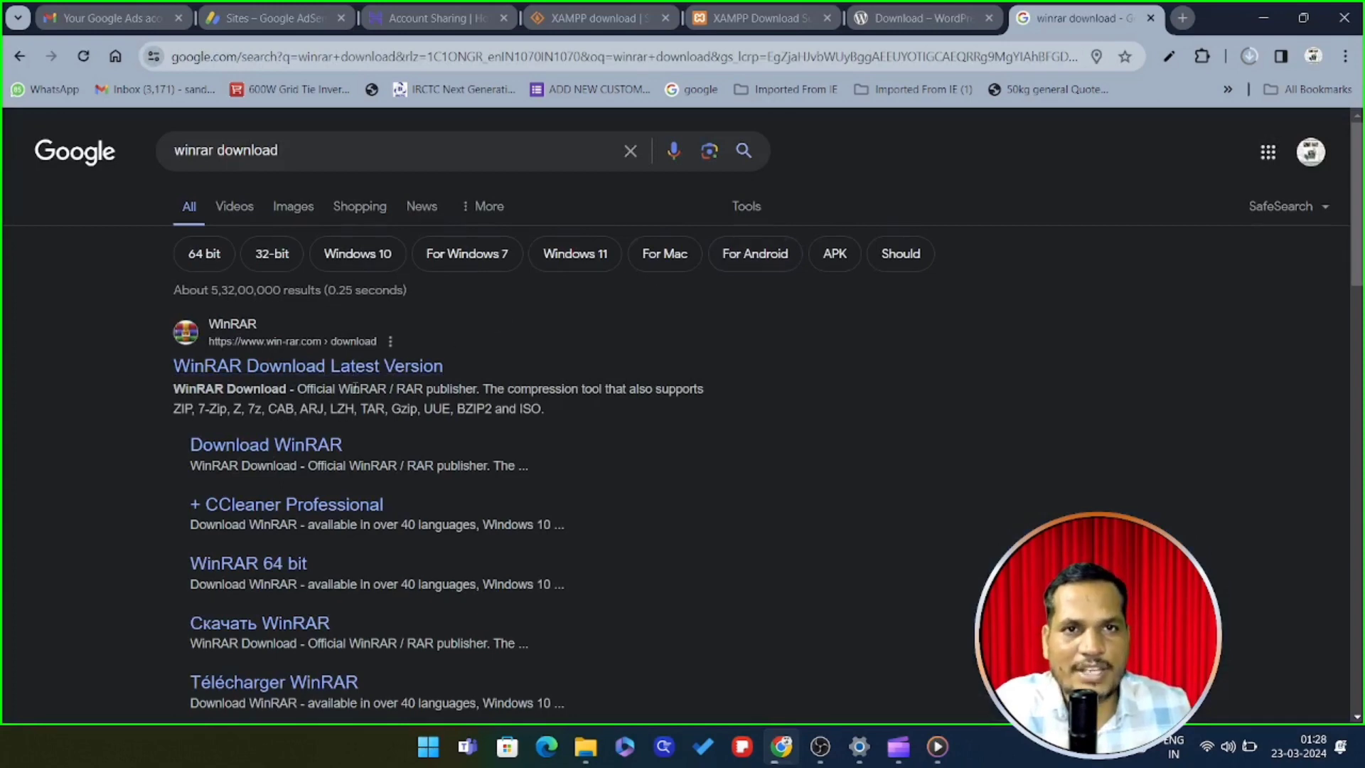
pyautogui.click(306, 149)
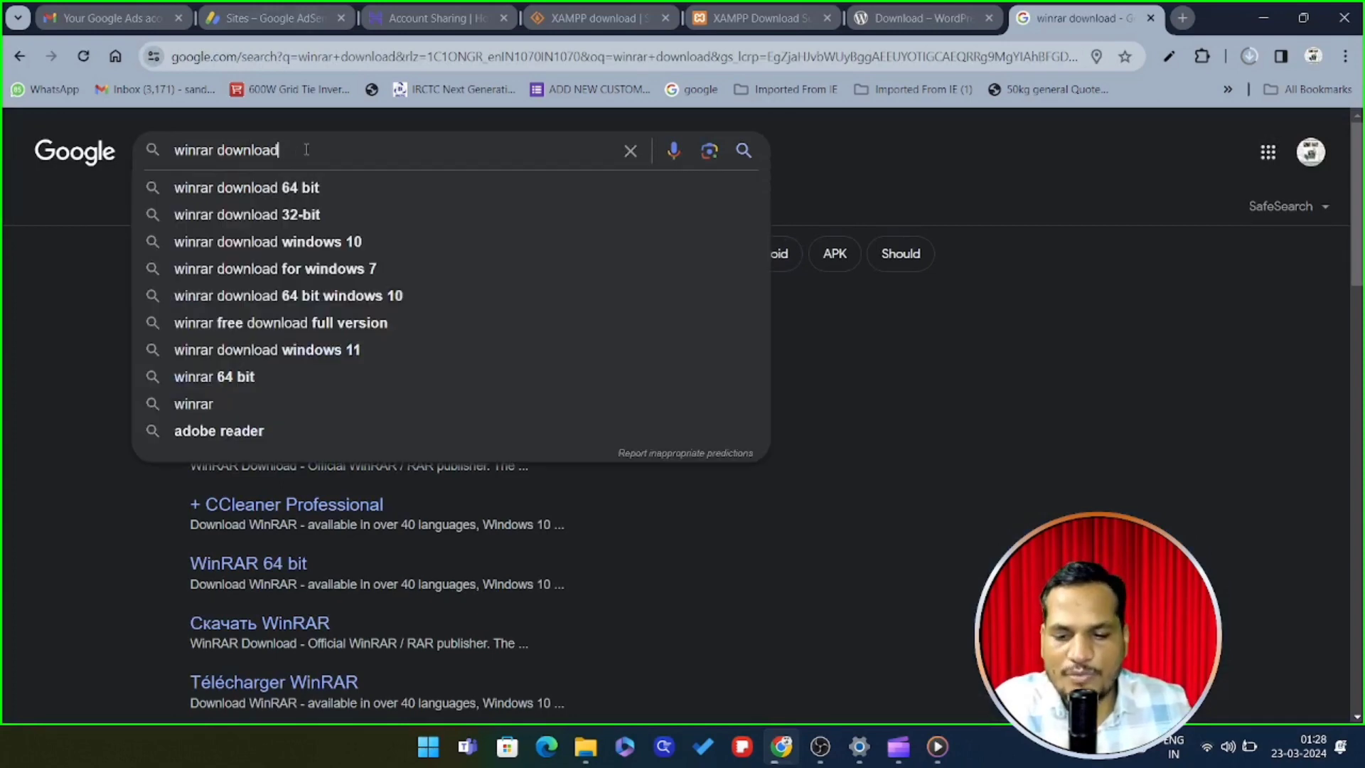
pyautogui.write('for free')
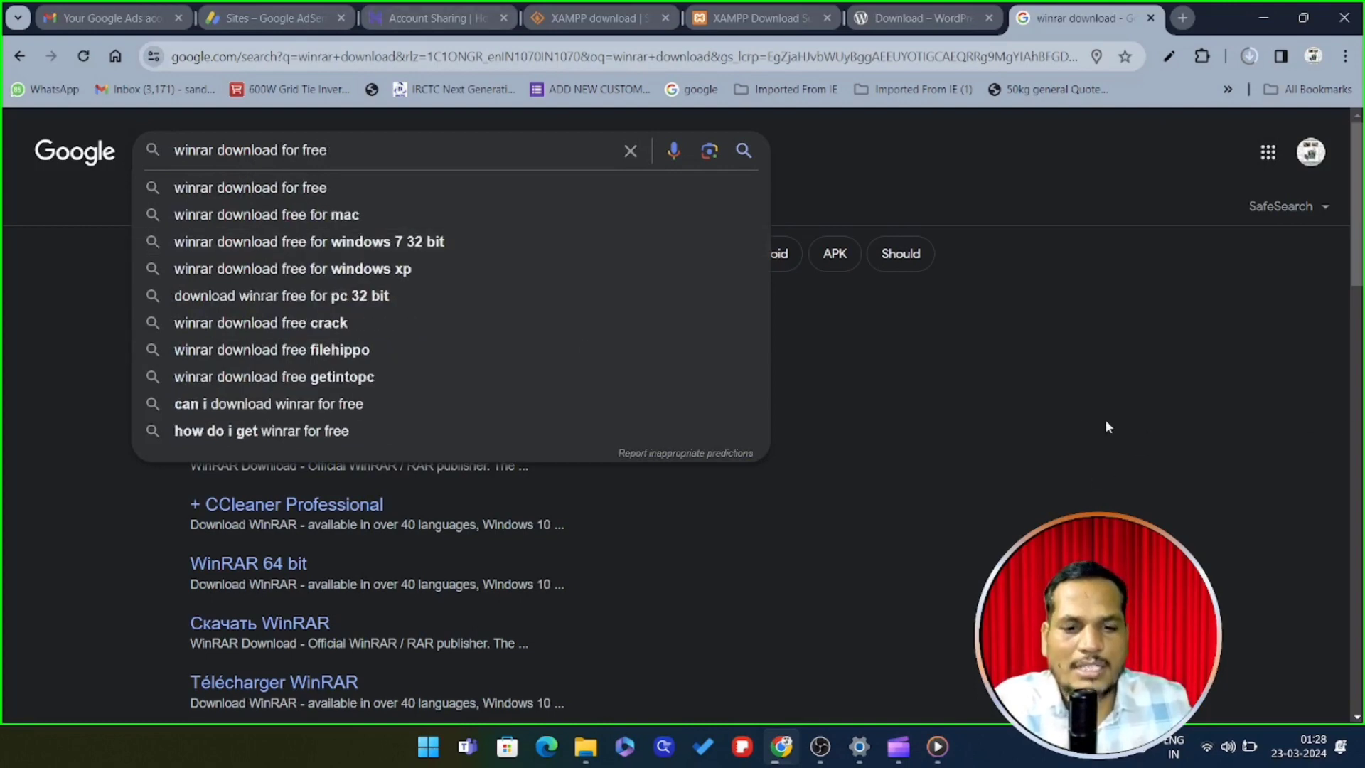
pyautogui.click(1074, 403)
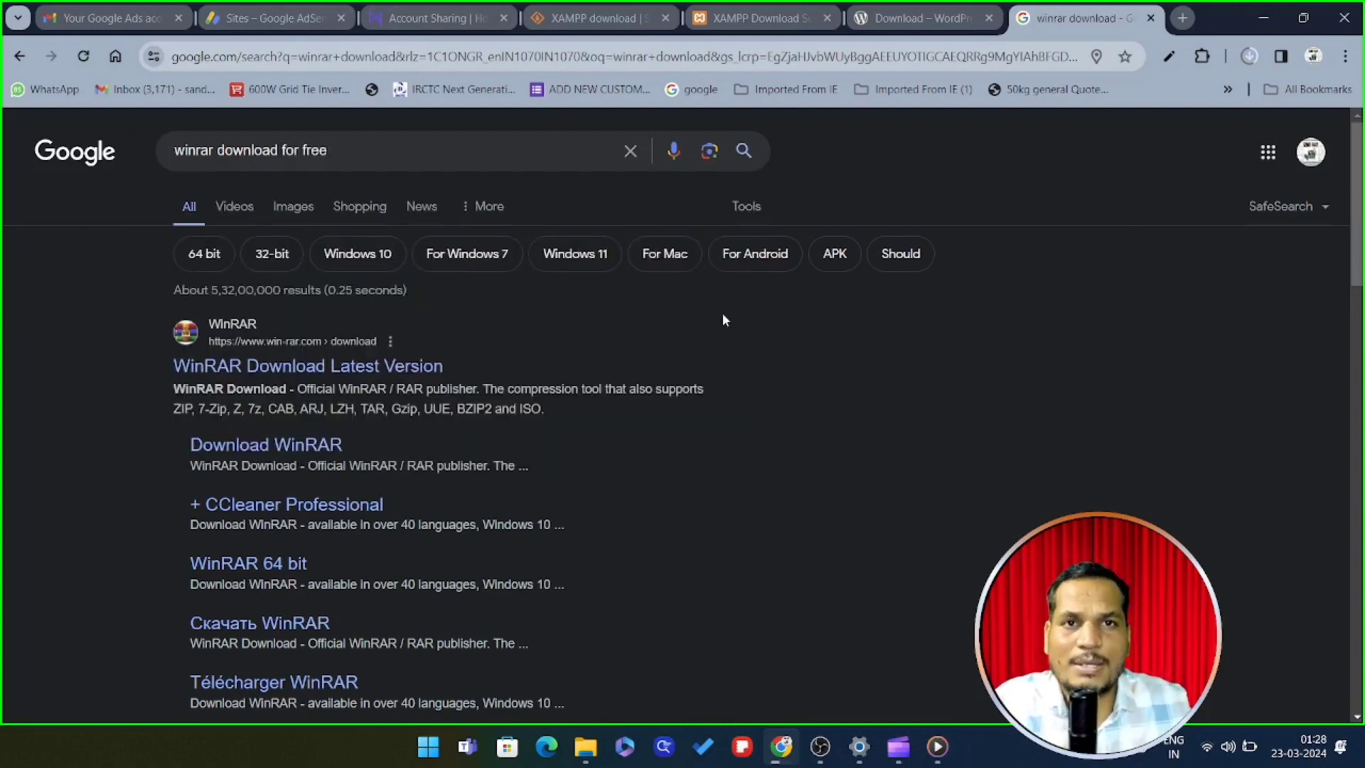
# Recheck the WordPress download progress, then minimize Chrome
pyautogui.click(1250, 57)
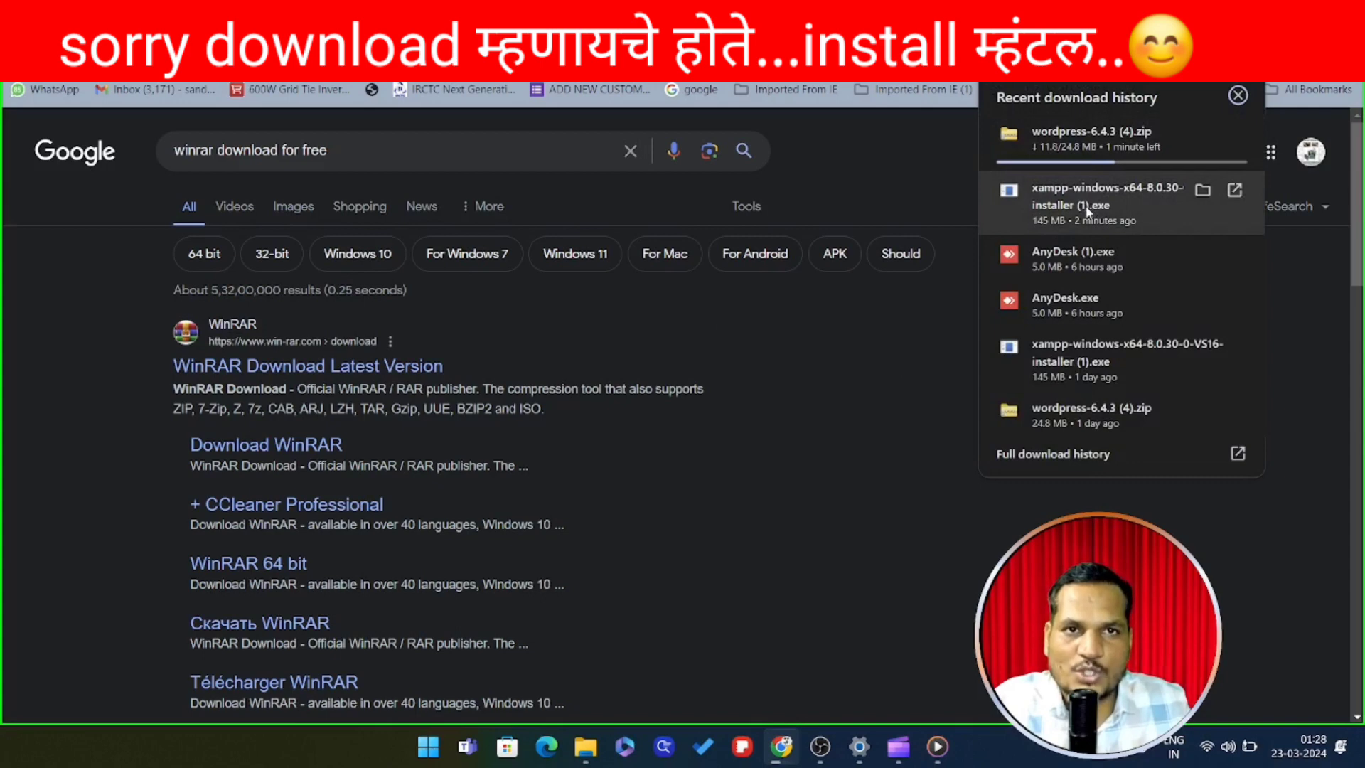
pyautogui.click(820, 454)
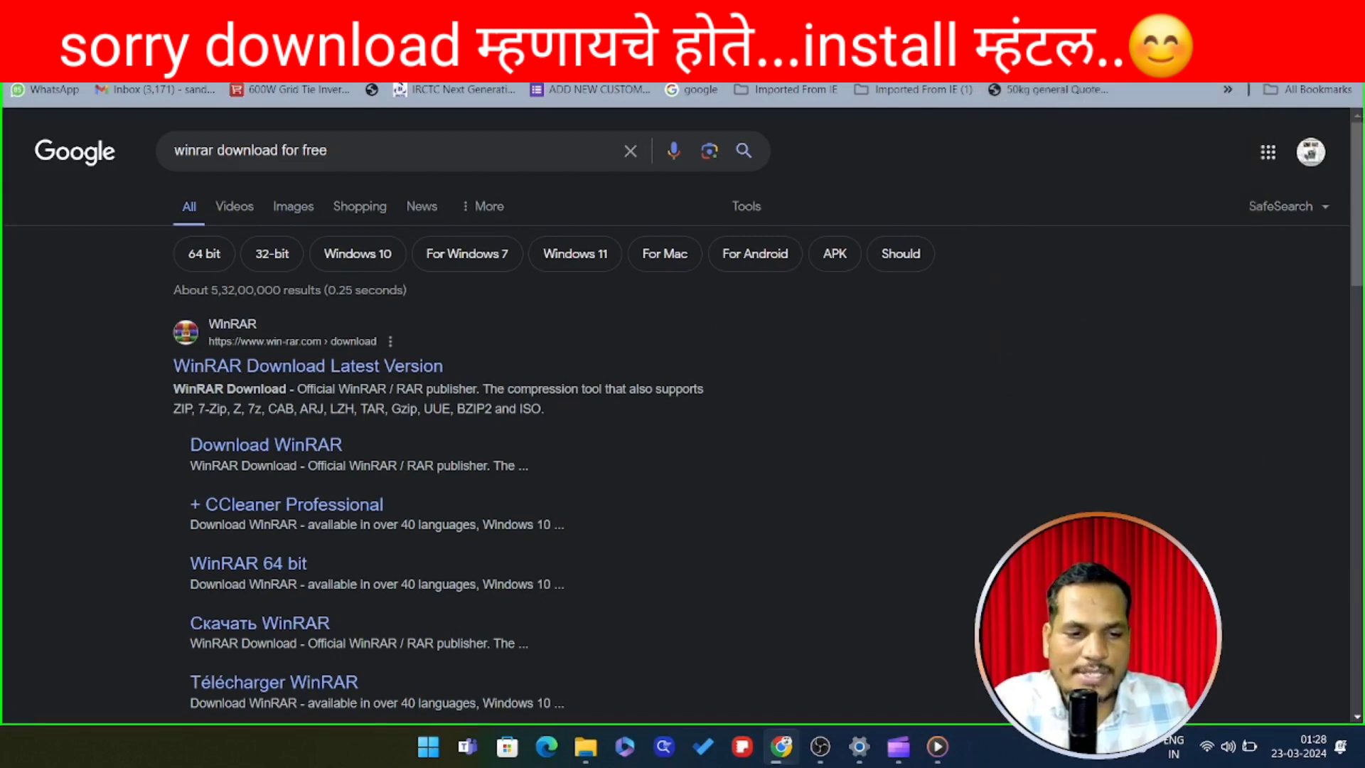
pyautogui.click(1257, 14)
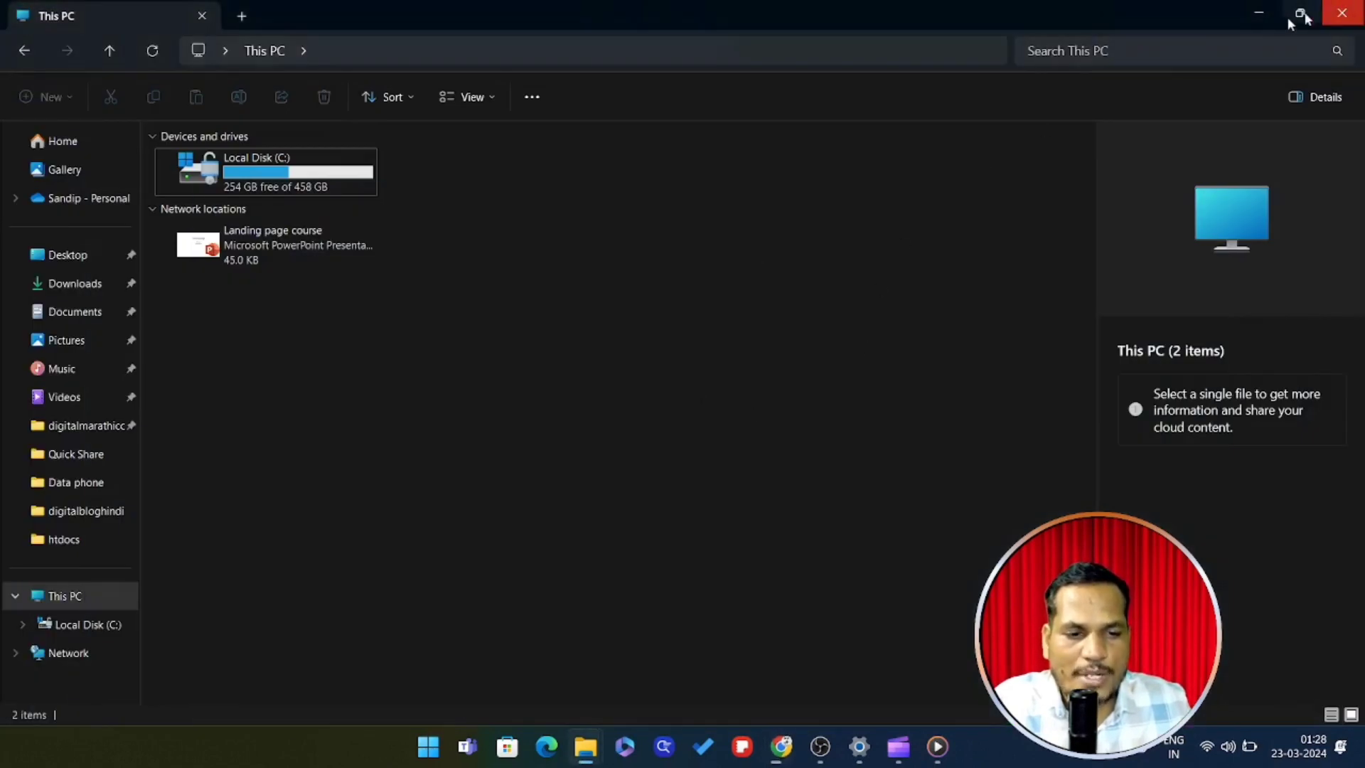
# Minimize File Explorer and the remaining window to clear the desktop
pyautogui.click(1257, 16)
pyautogui.click(1259, 13)
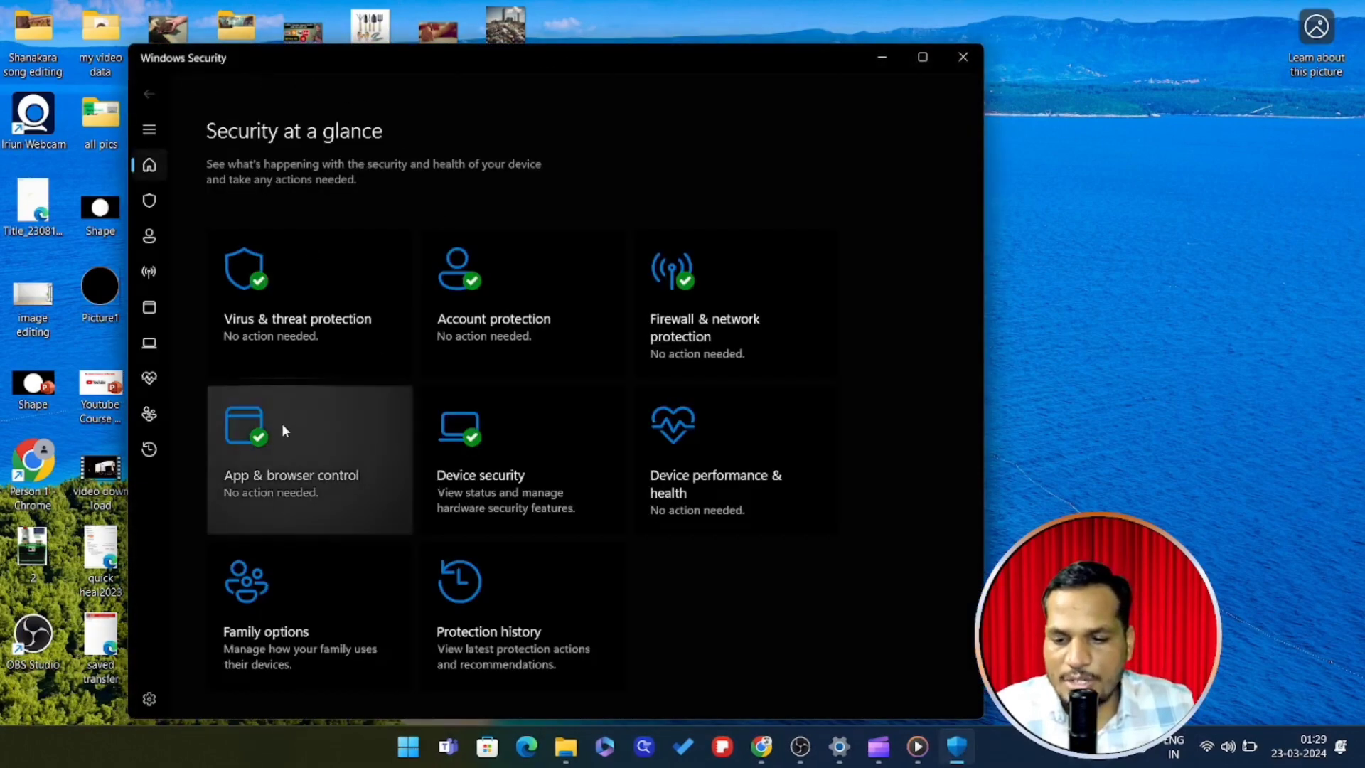
# Move the Windows Security window and maximize it to fill the screen
pyautogui.moveTo(726, 54); pyautogui.dragTo(765, 66)
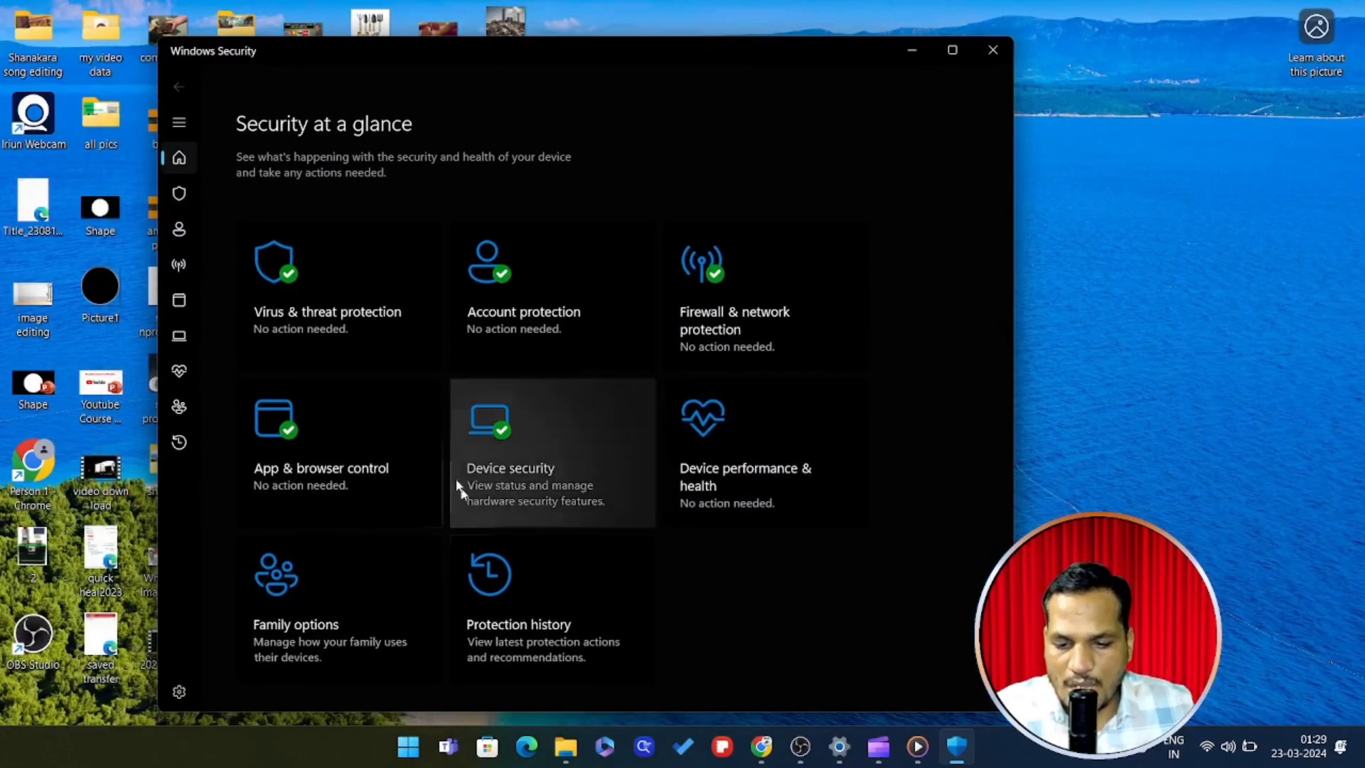
pyautogui.click(951, 51)
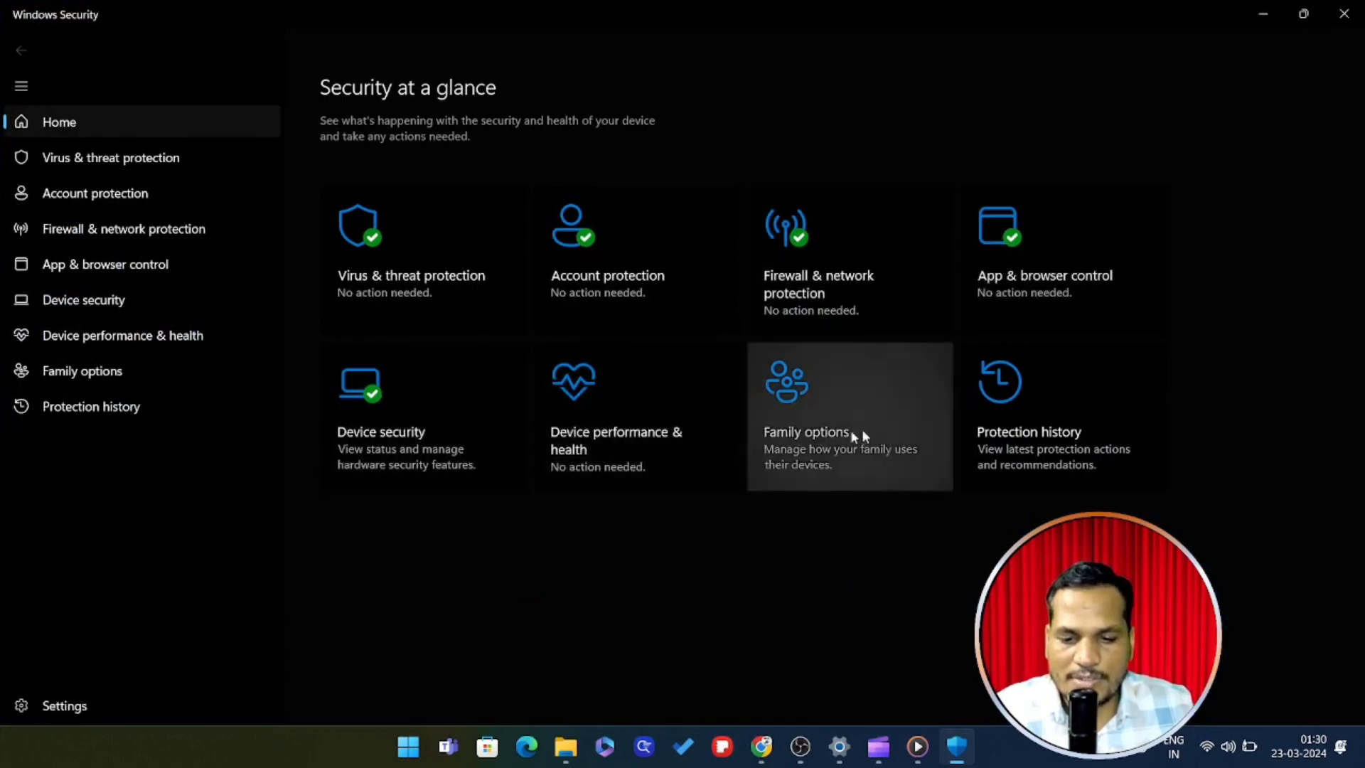
# Check Virus & threat protection with Microsoft Defender Antivirus options expanded, then minimize Windows Security
pyautogui.click(437, 277)
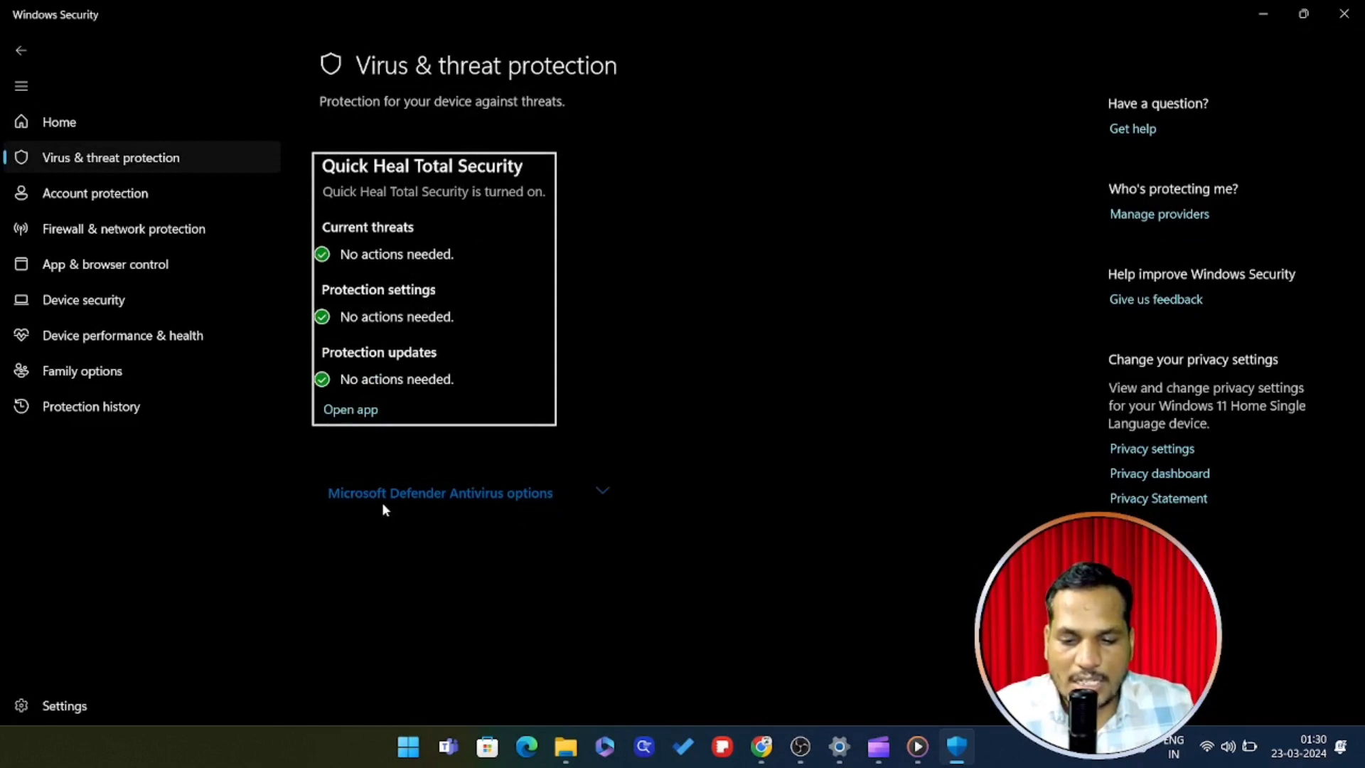
pyautogui.click(602, 493)
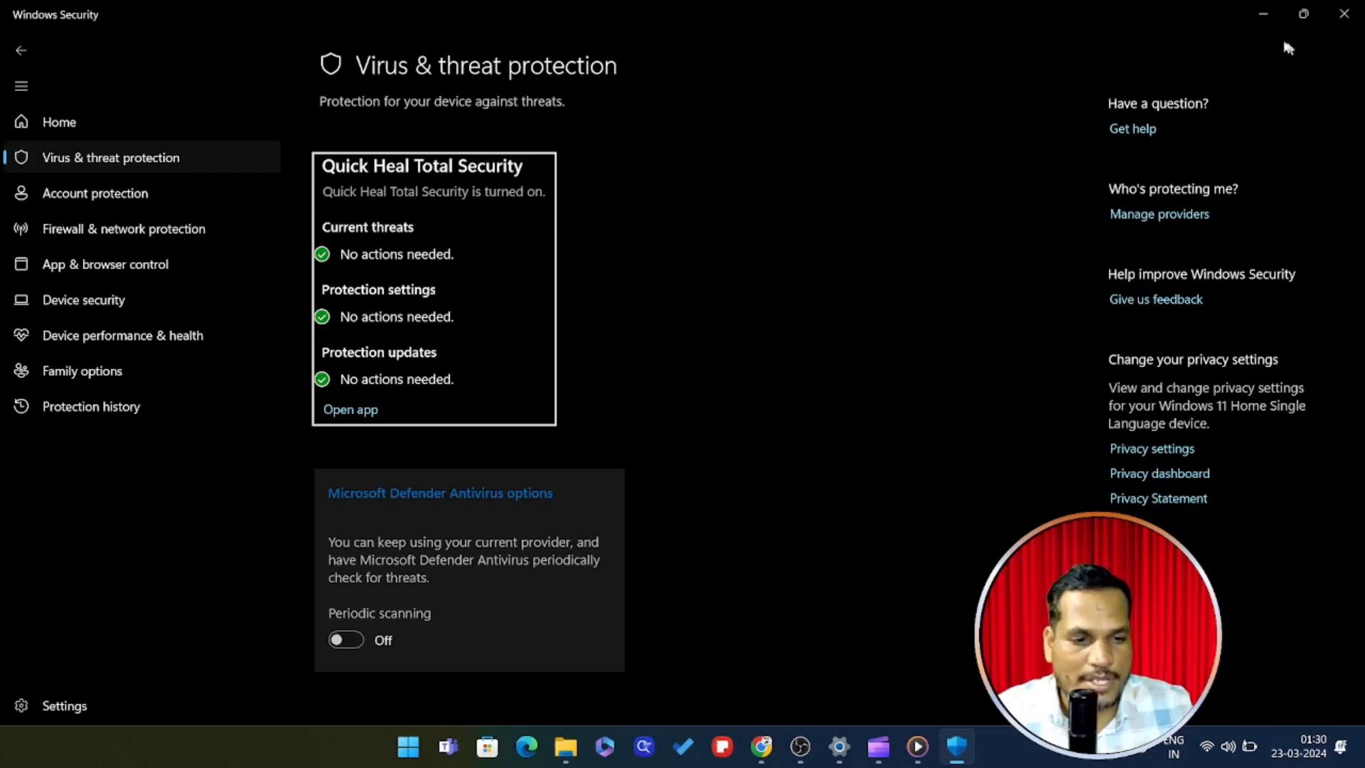
pyautogui.click(1263, 16)
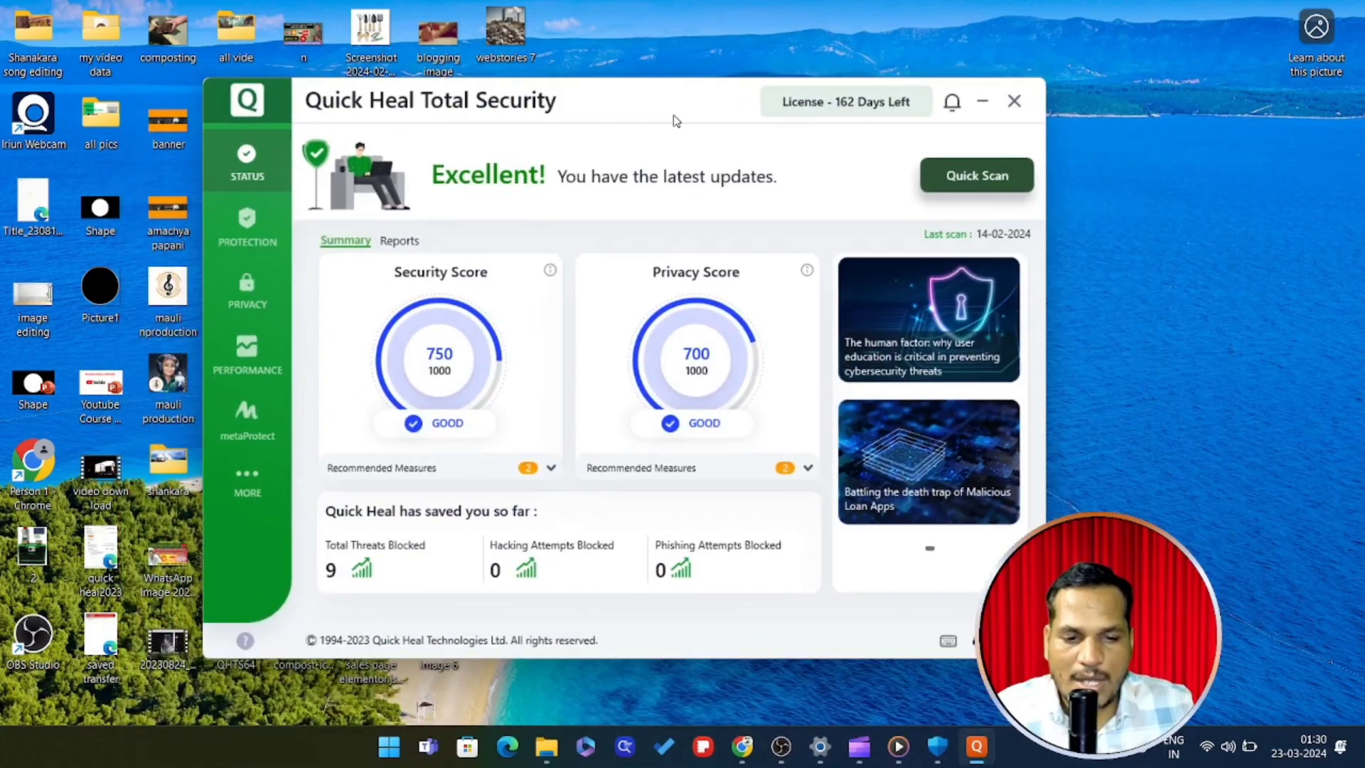
# Turn off Quick Heal Virus Protection to resume after 30 minutes, then minimize Quick Heal
pyautogui.click(255, 239)
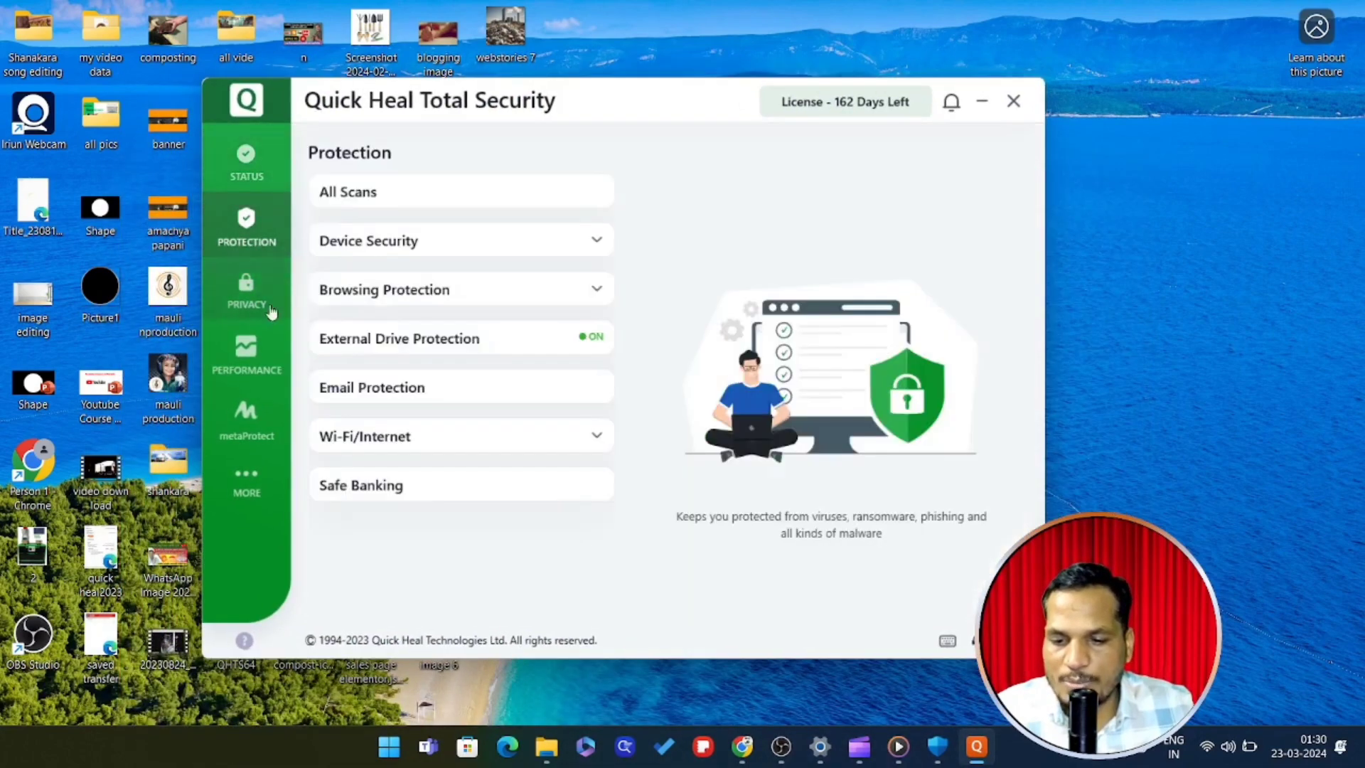
pyautogui.click(595, 243)
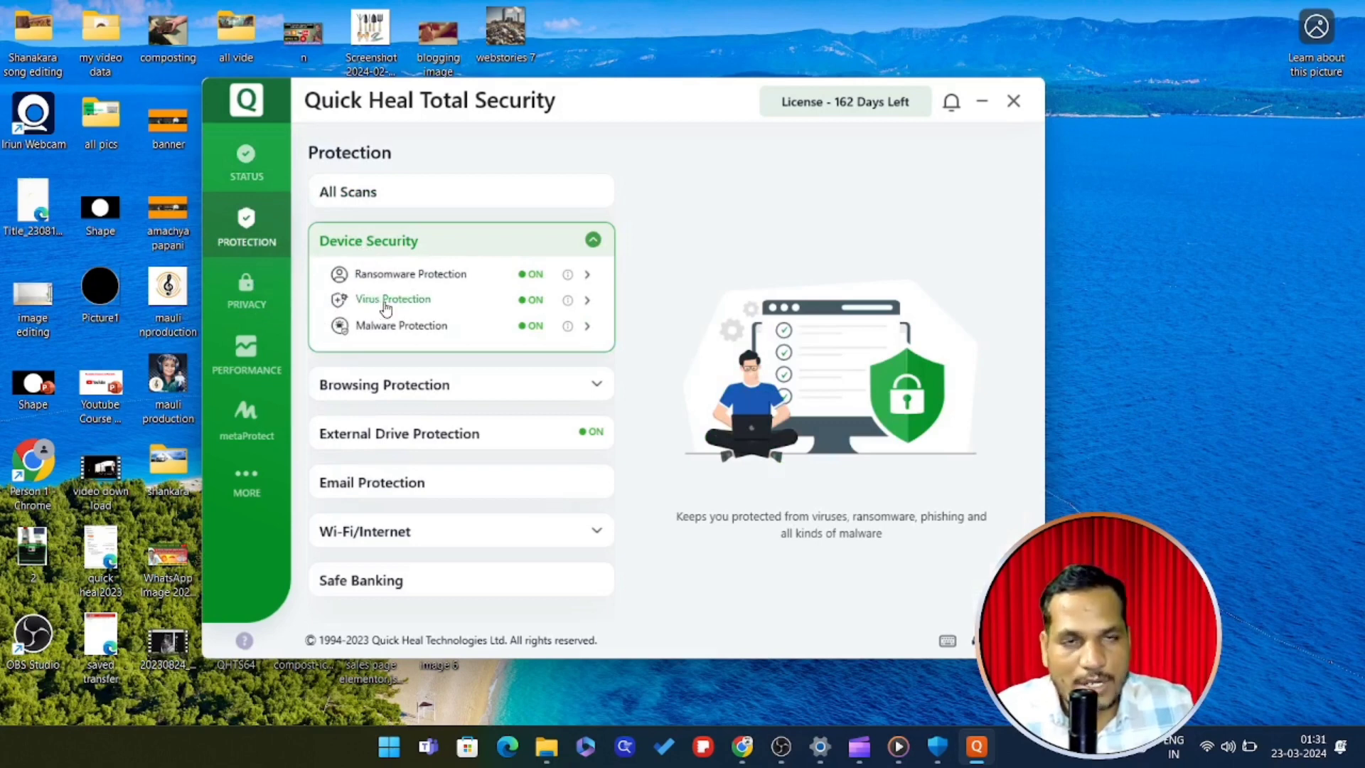
pyautogui.click(393, 301)
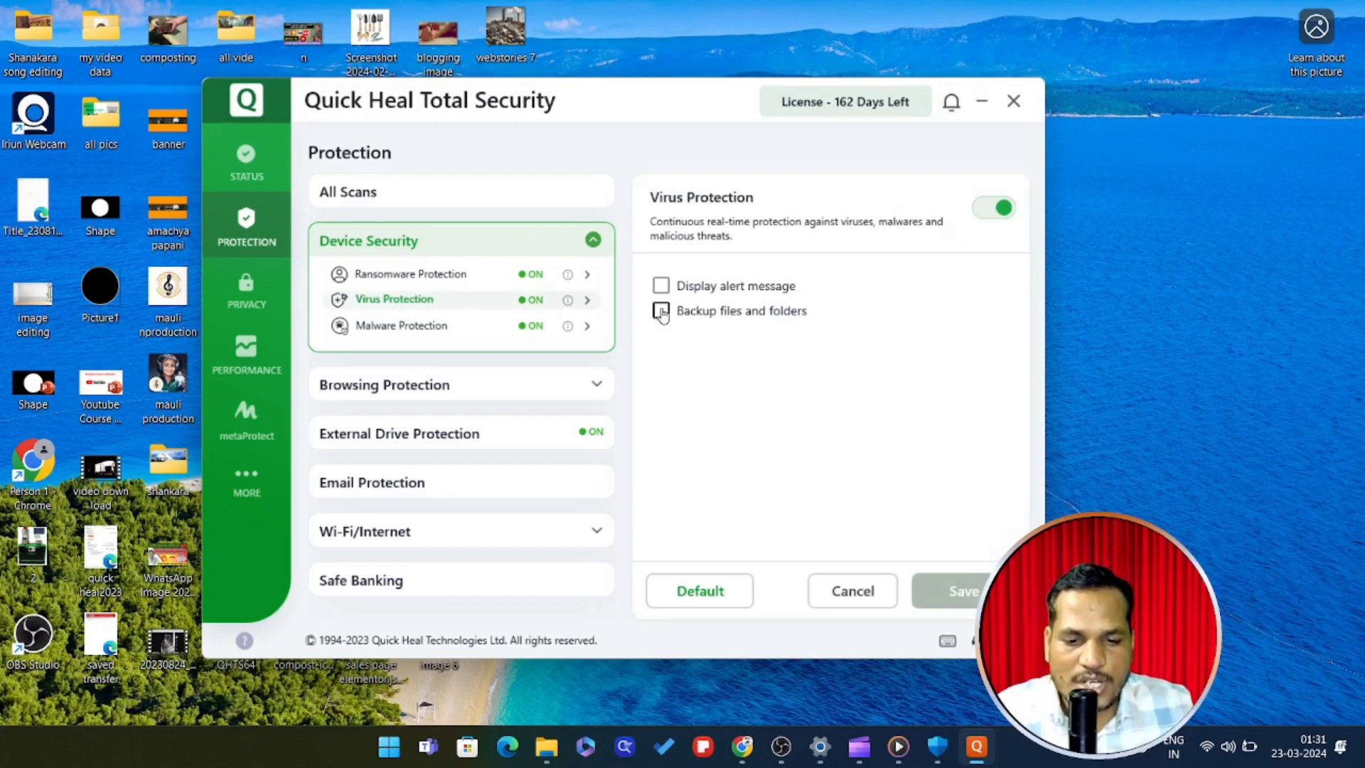
pyautogui.click(990, 216)
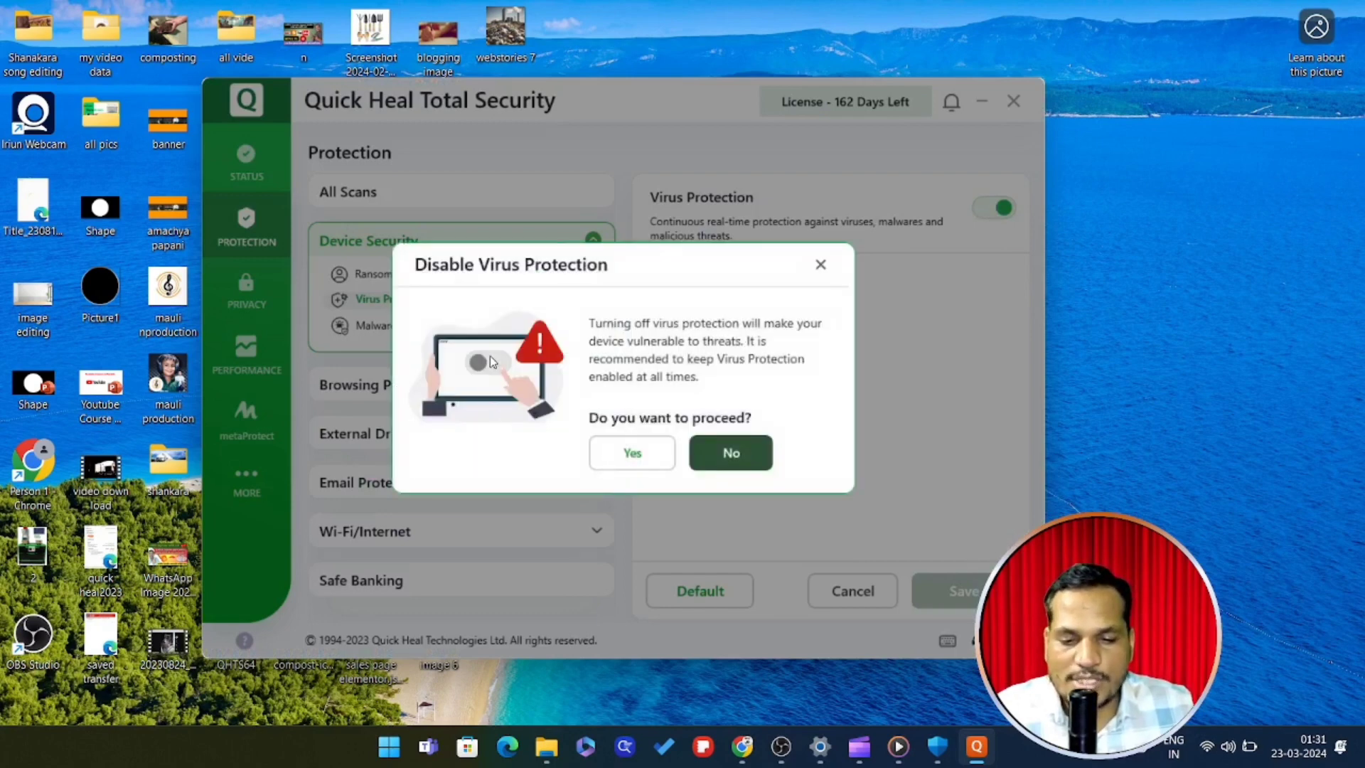
pyautogui.click(635, 455)
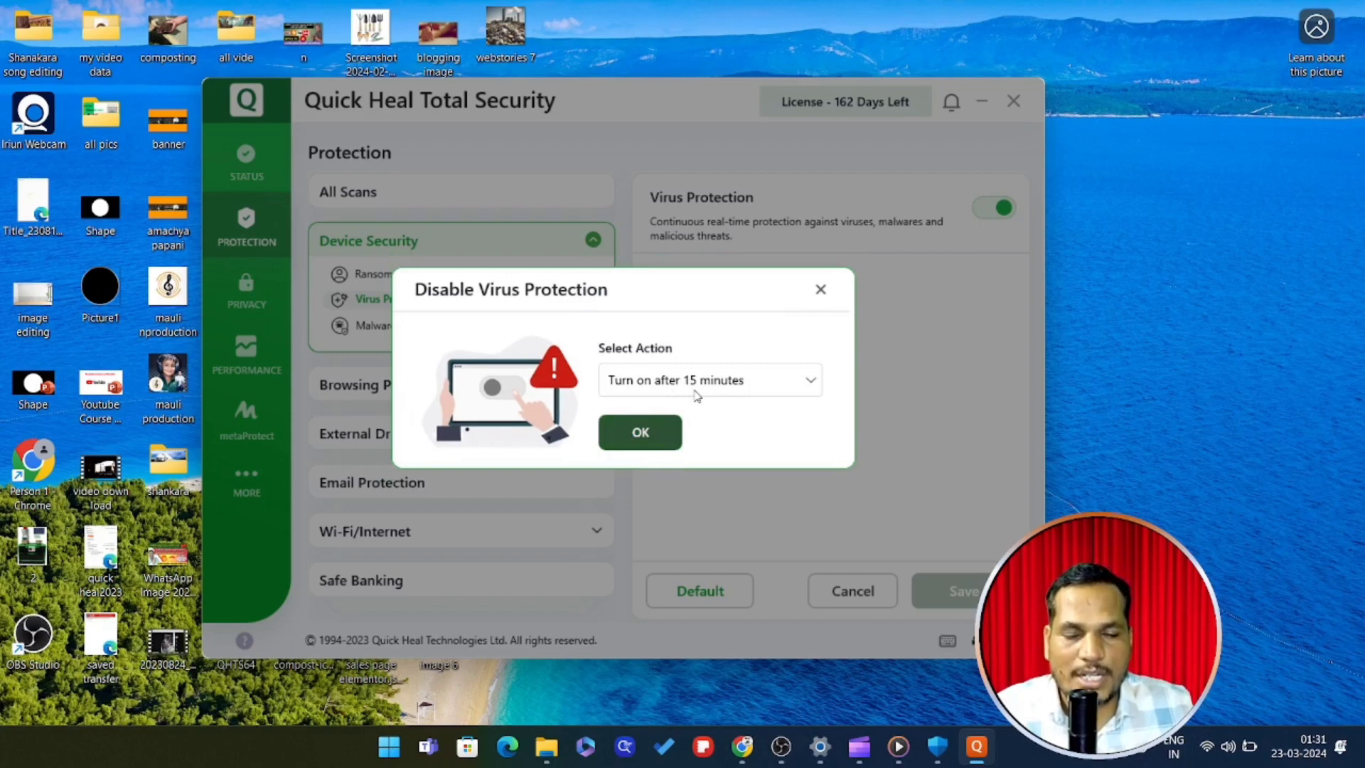
pyautogui.click(808, 388)
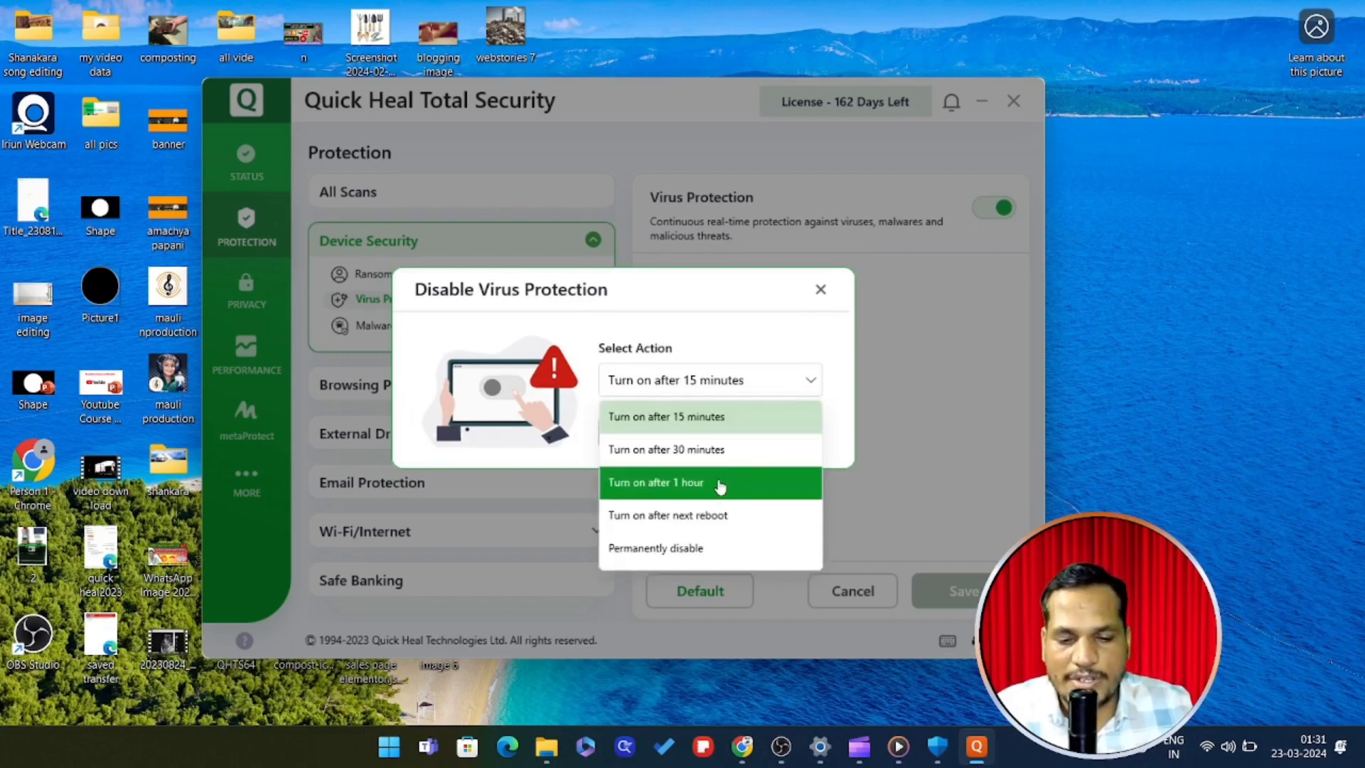
pyautogui.click(713, 455)
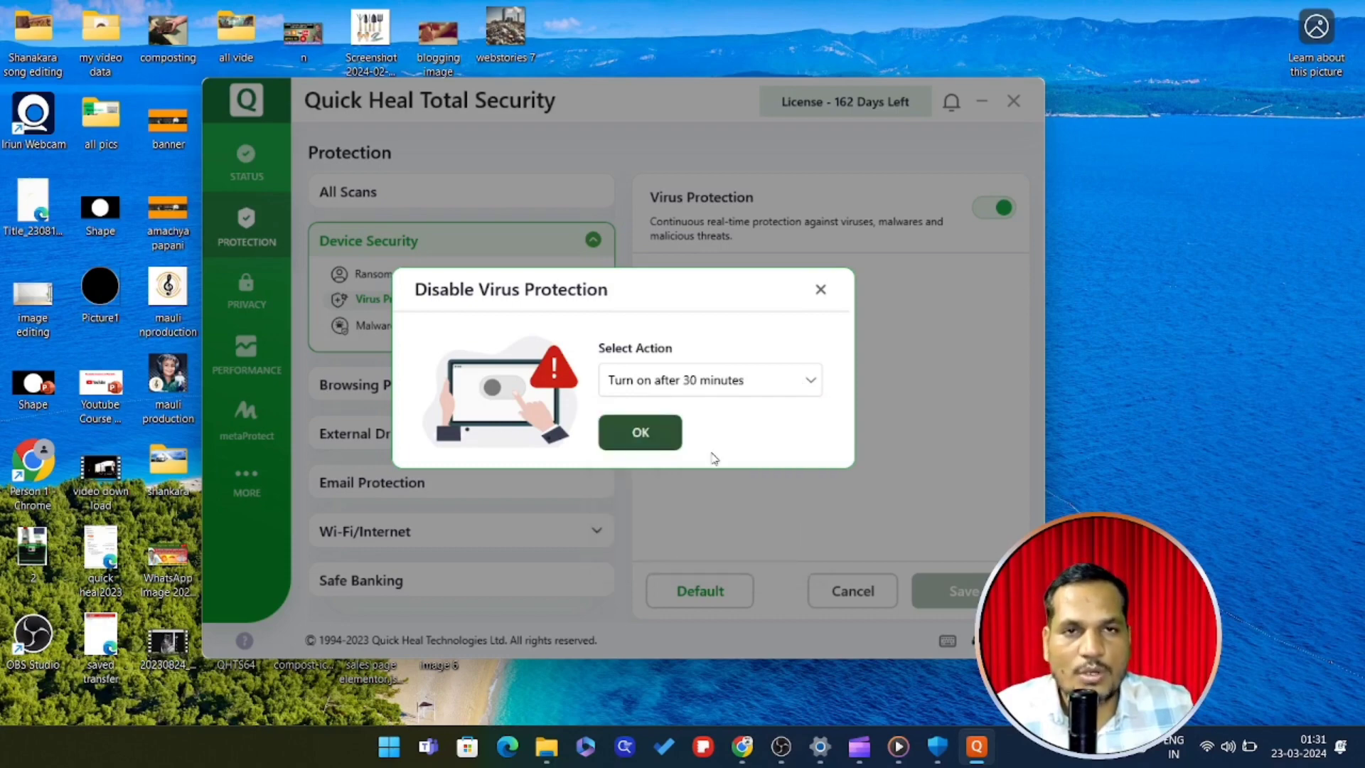
pyautogui.click(640, 432)
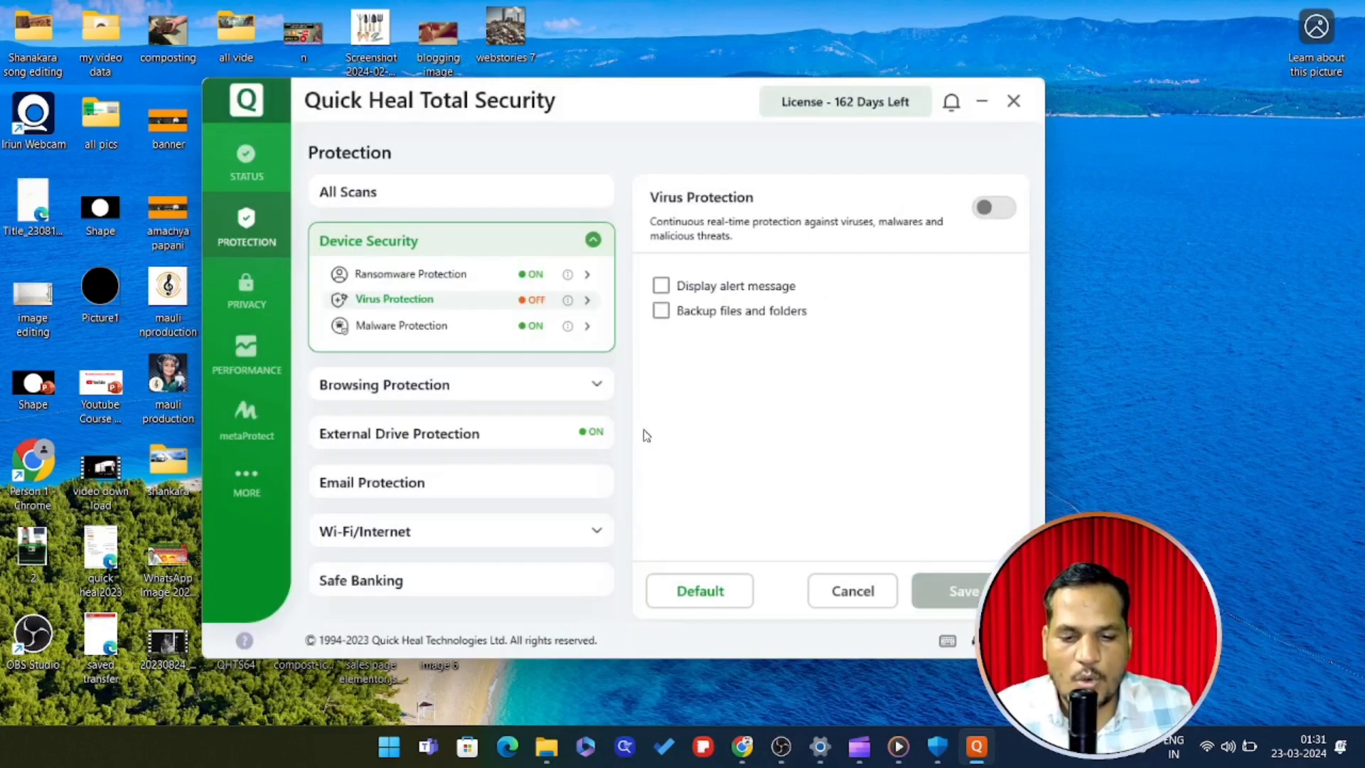
pyautogui.click(981, 102)
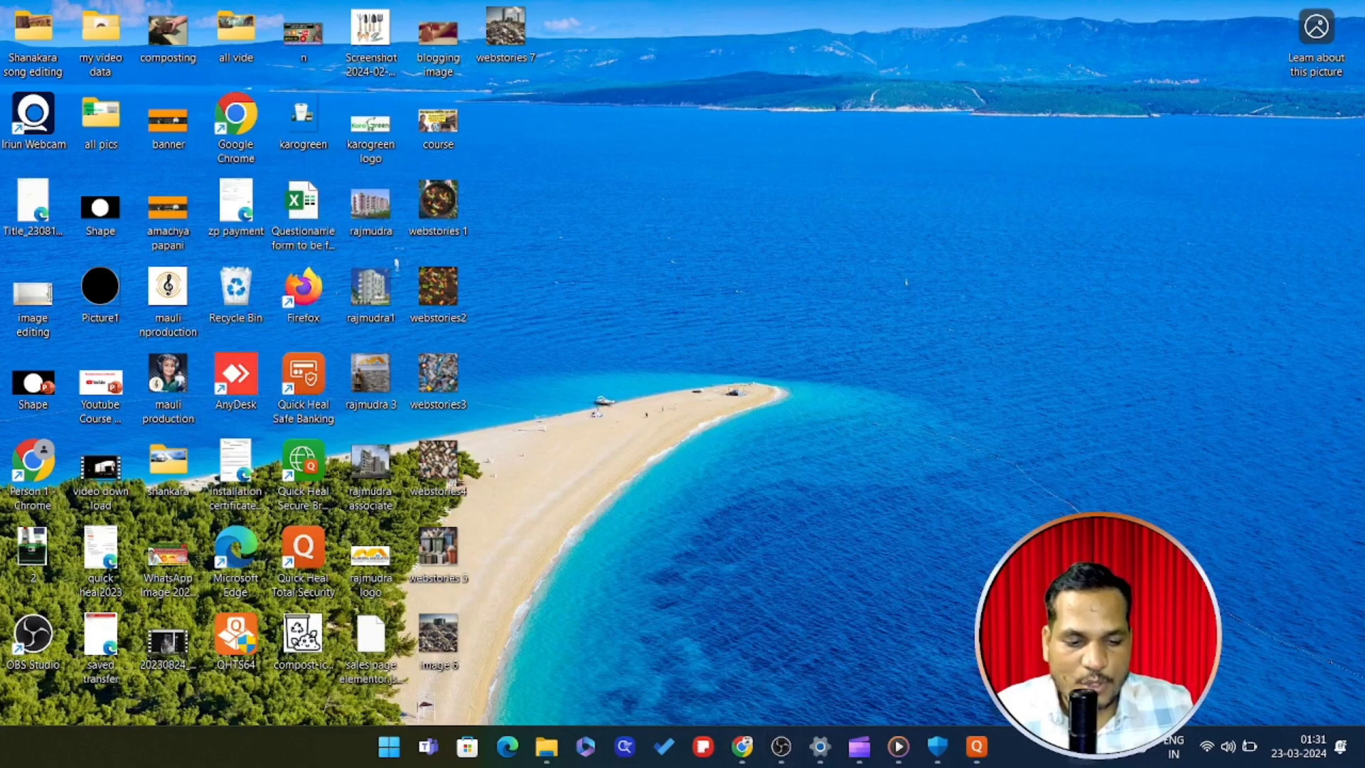
# Collapse the Microsoft Defender Antivirus options in Windows Security and minimize it
pyautogui.click(938, 746)
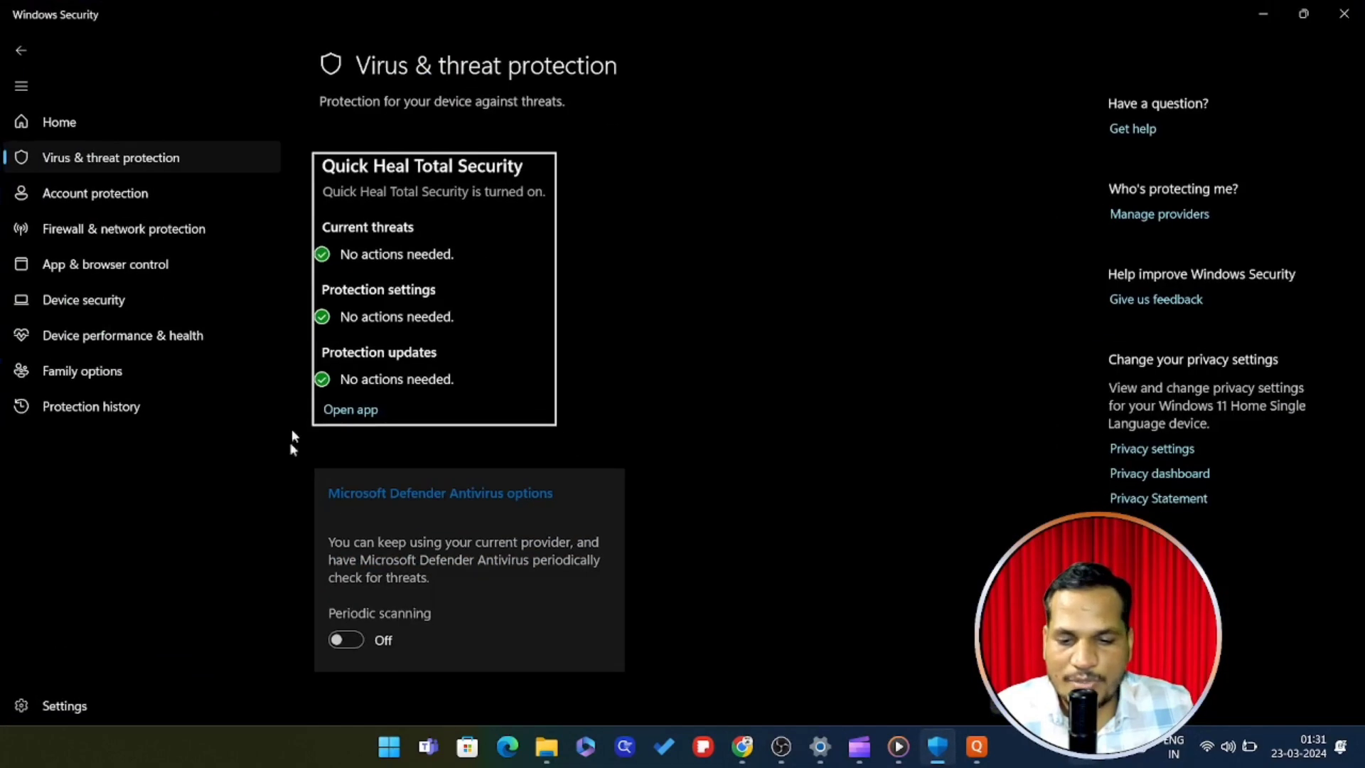
pyautogui.click(602, 491)
pyautogui.click(690, 310)
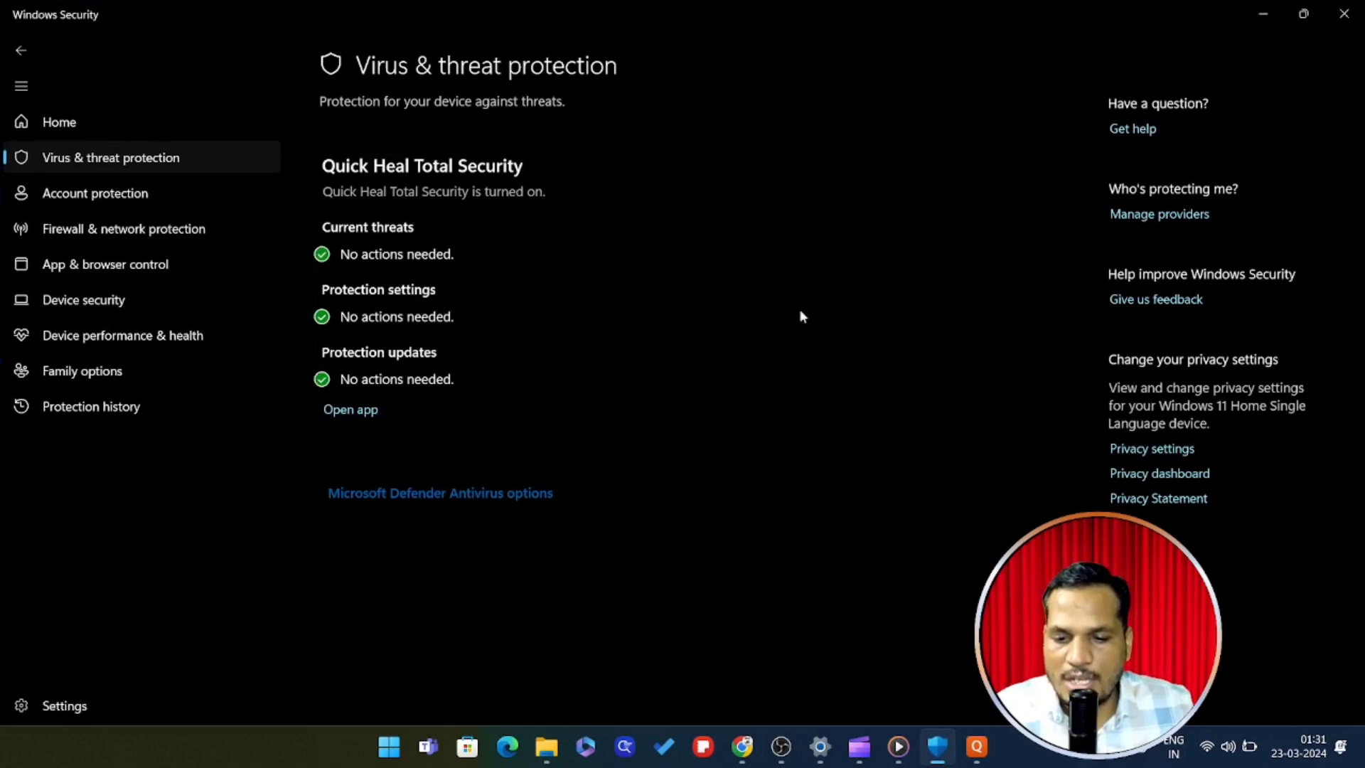
pyautogui.click(1263, 14)
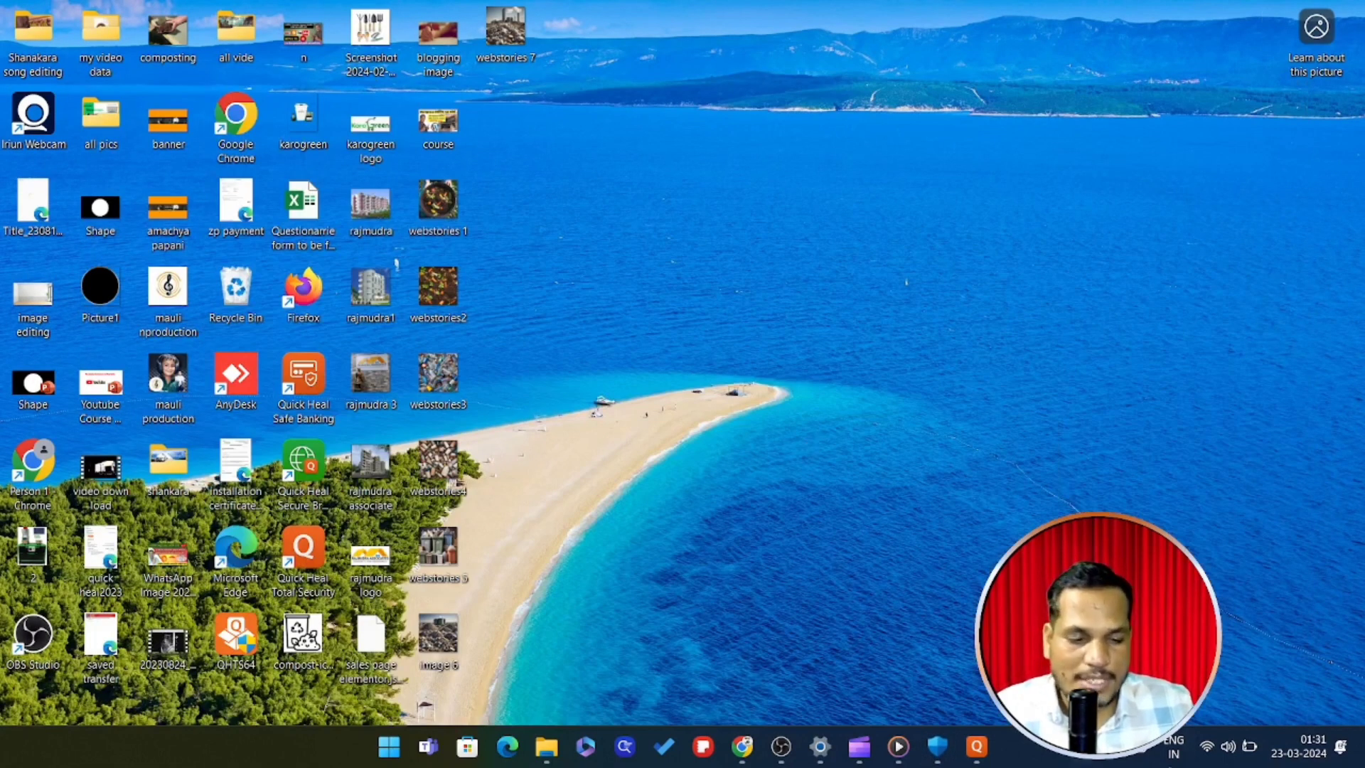
# Disconnect and reconnect Wi-Fi, then switch Wi-Fi off in Quick Settings
pyautogui.click(1213, 760)
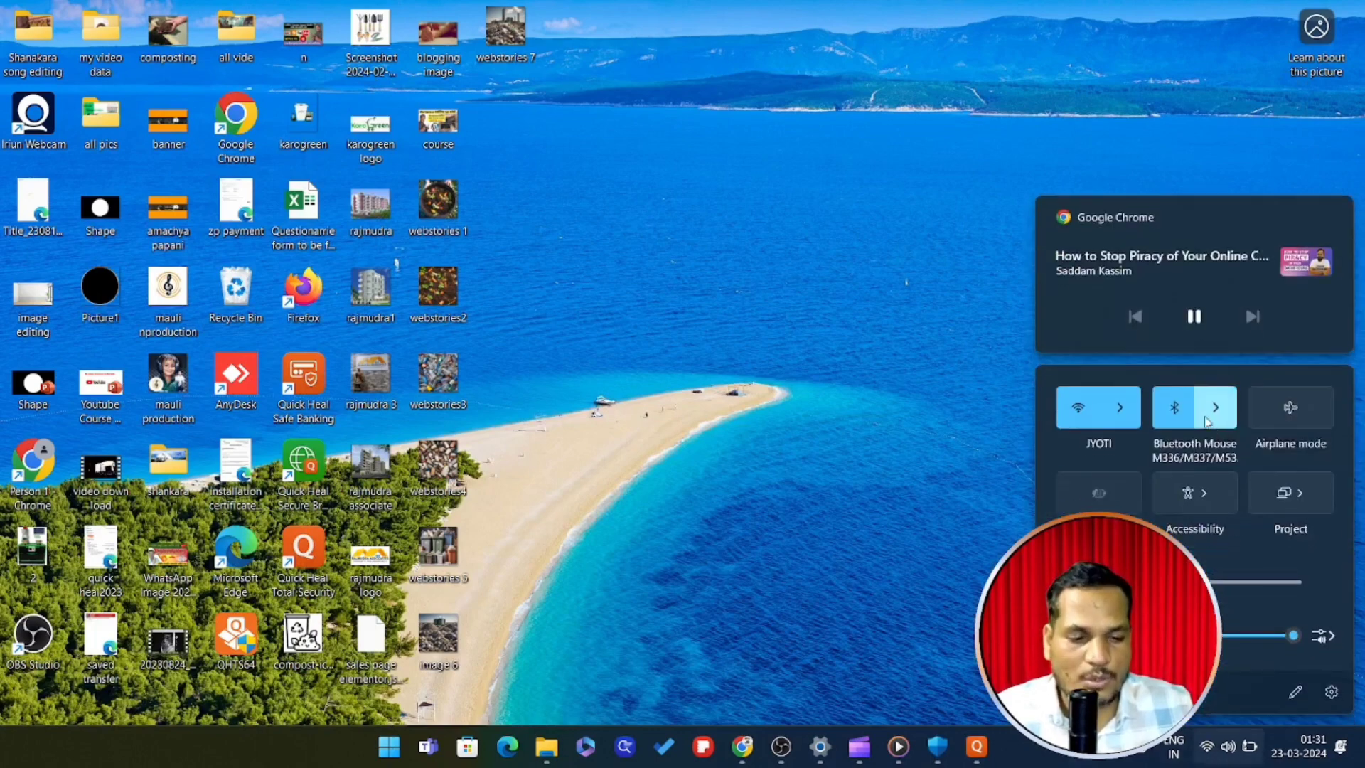
pyautogui.click(1115, 419)
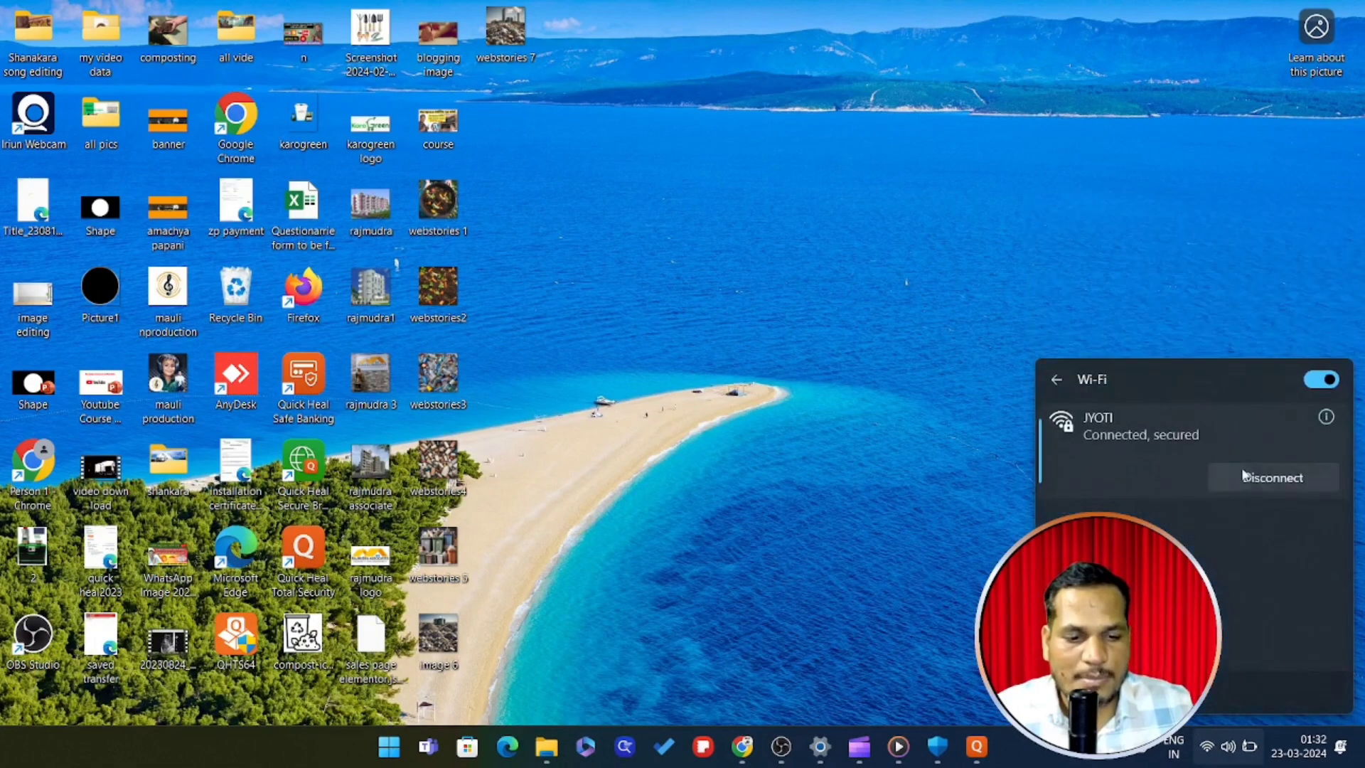
pyautogui.click(1233, 485)
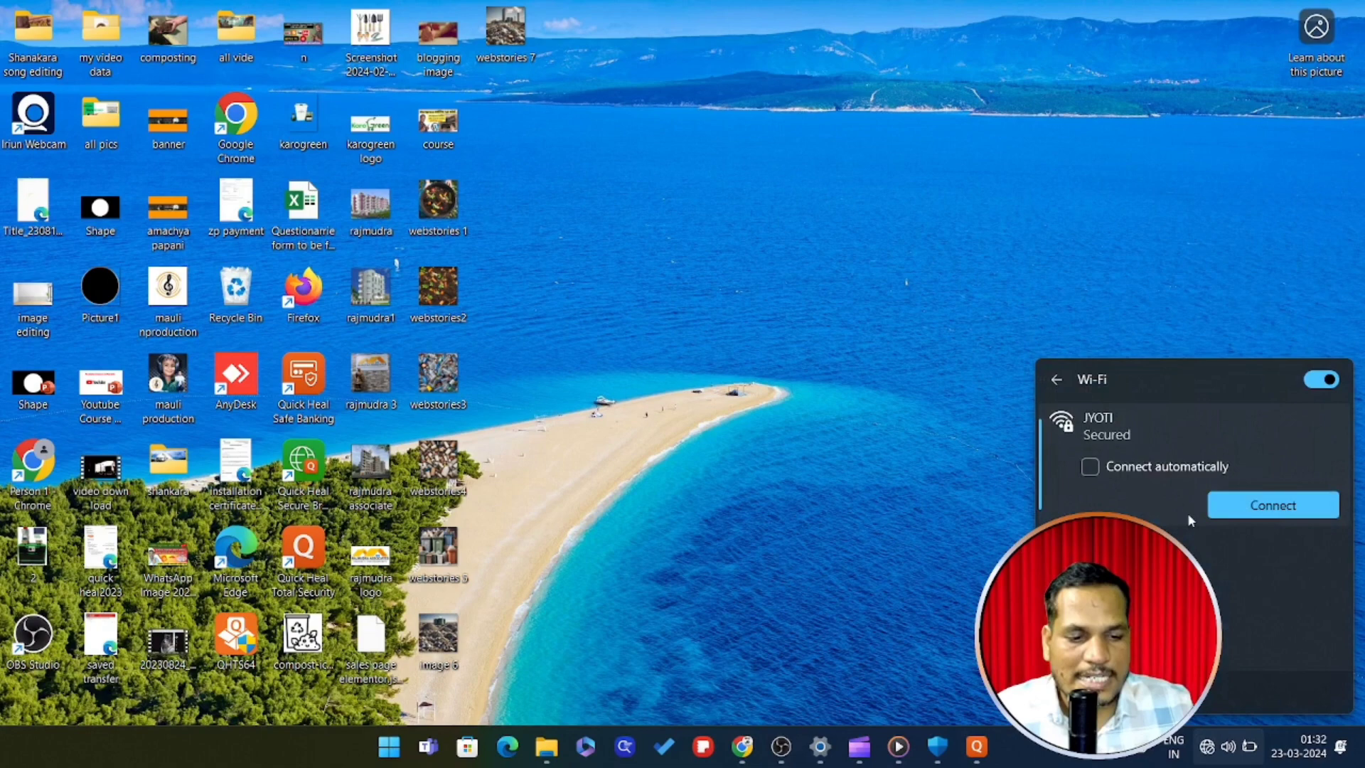
pyautogui.click(1235, 512)
pyautogui.click(917, 213)
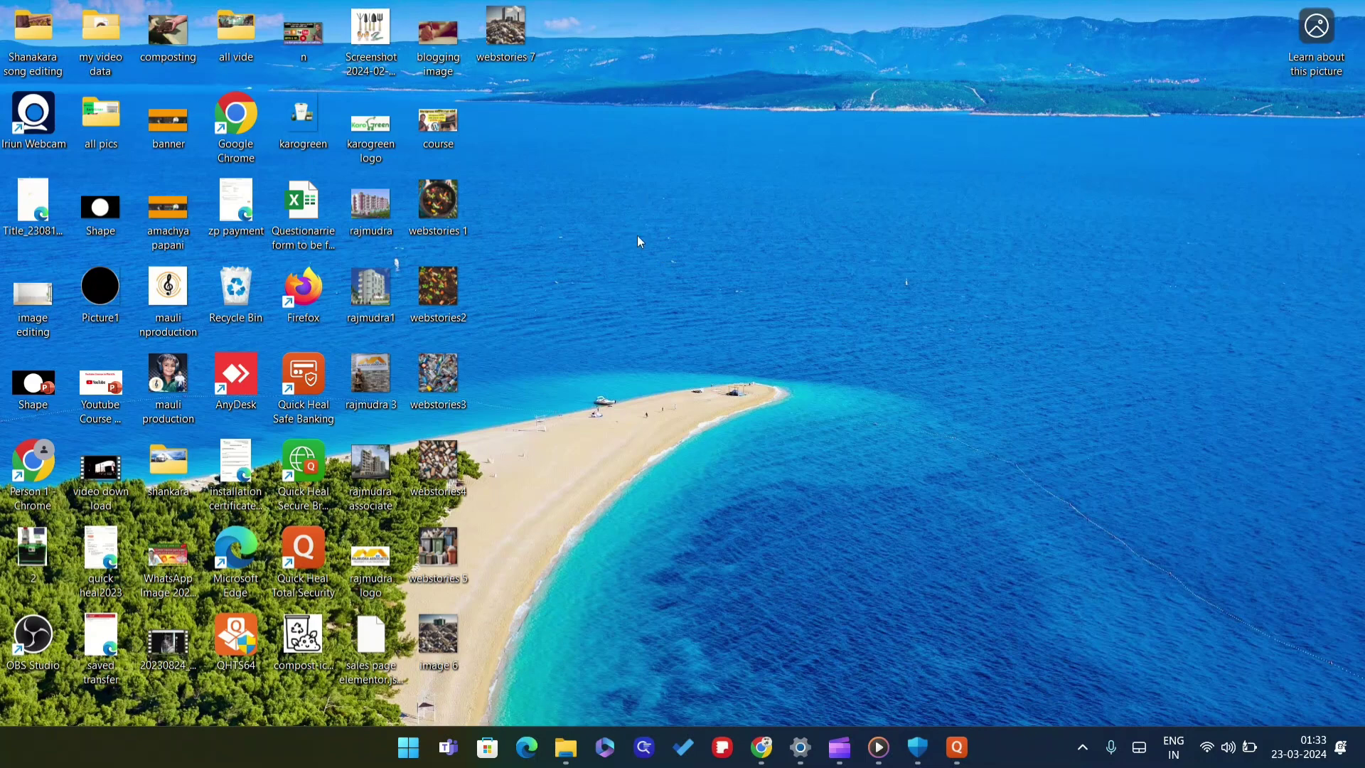
pyautogui.click(1212, 759)
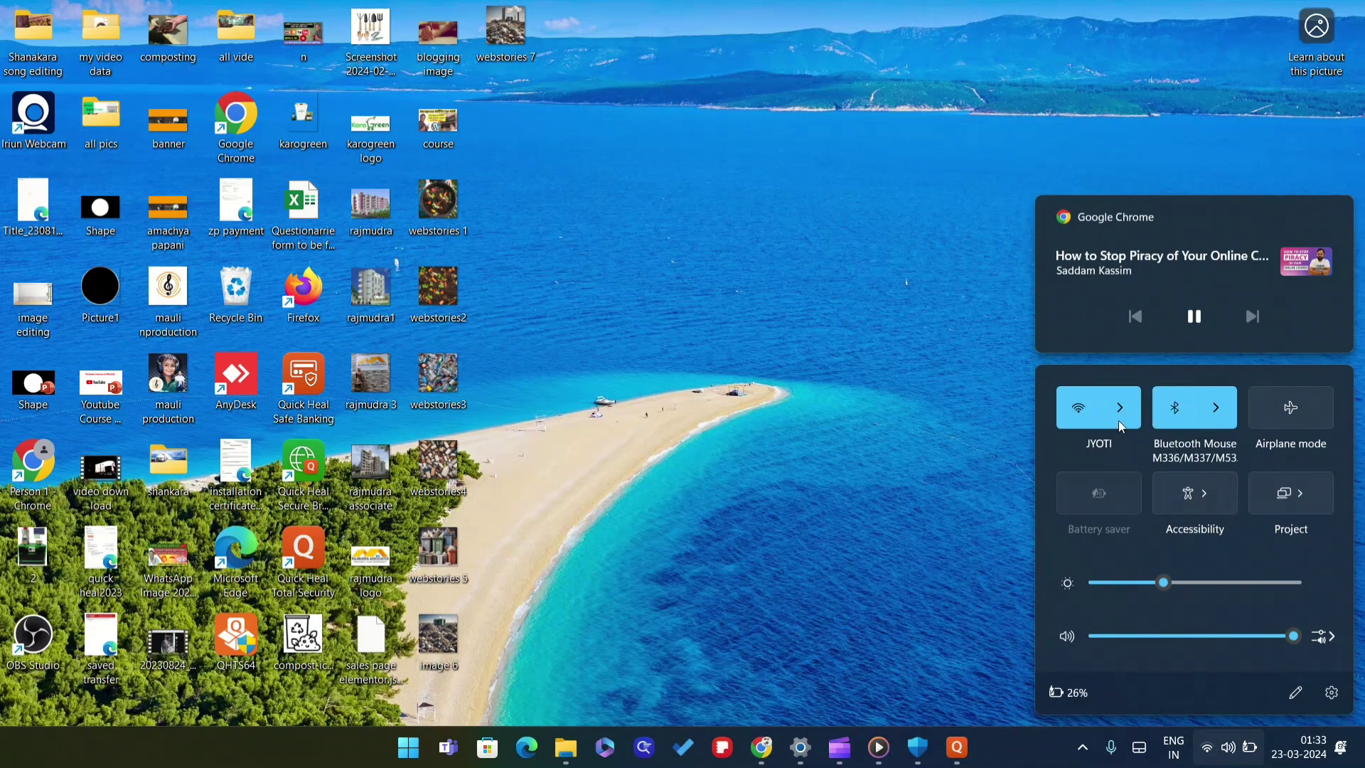
pyautogui.click(1084, 412)
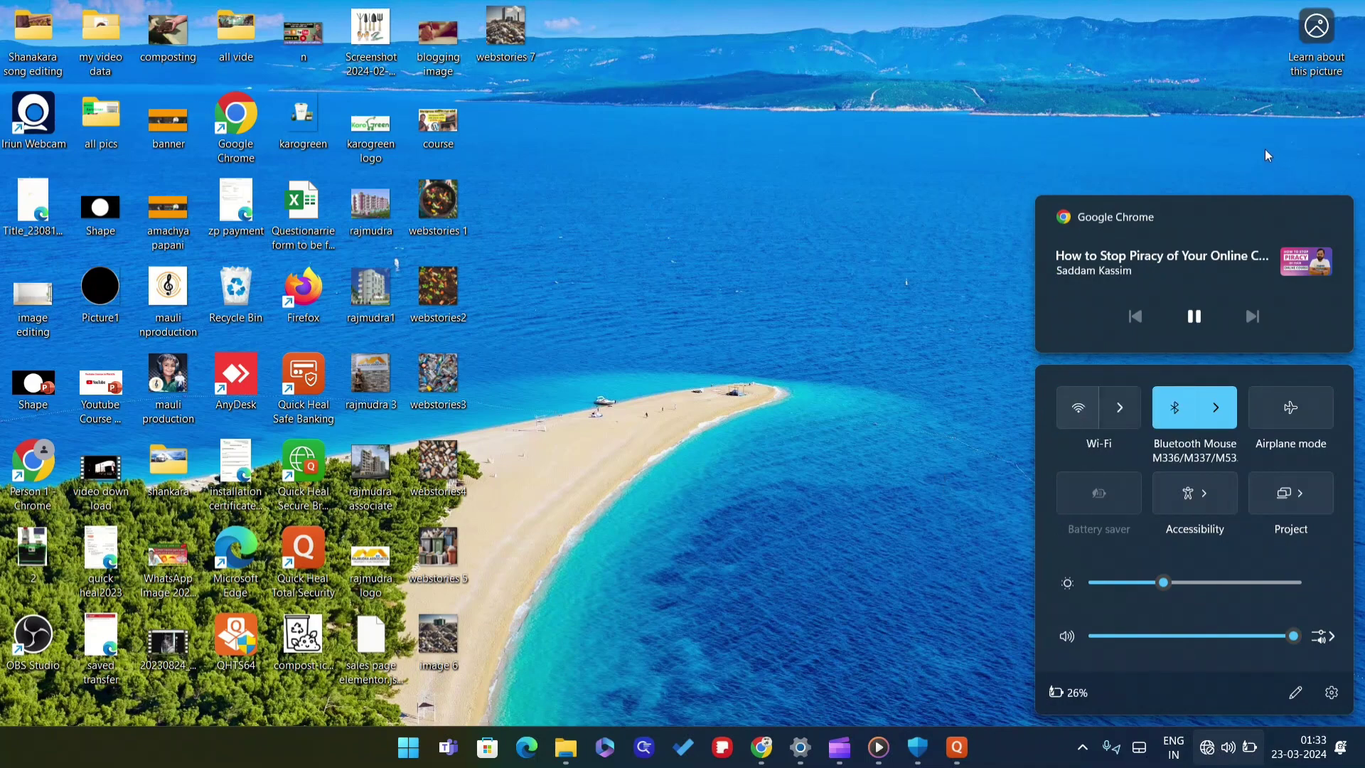
pyautogui.click(1029, 118)
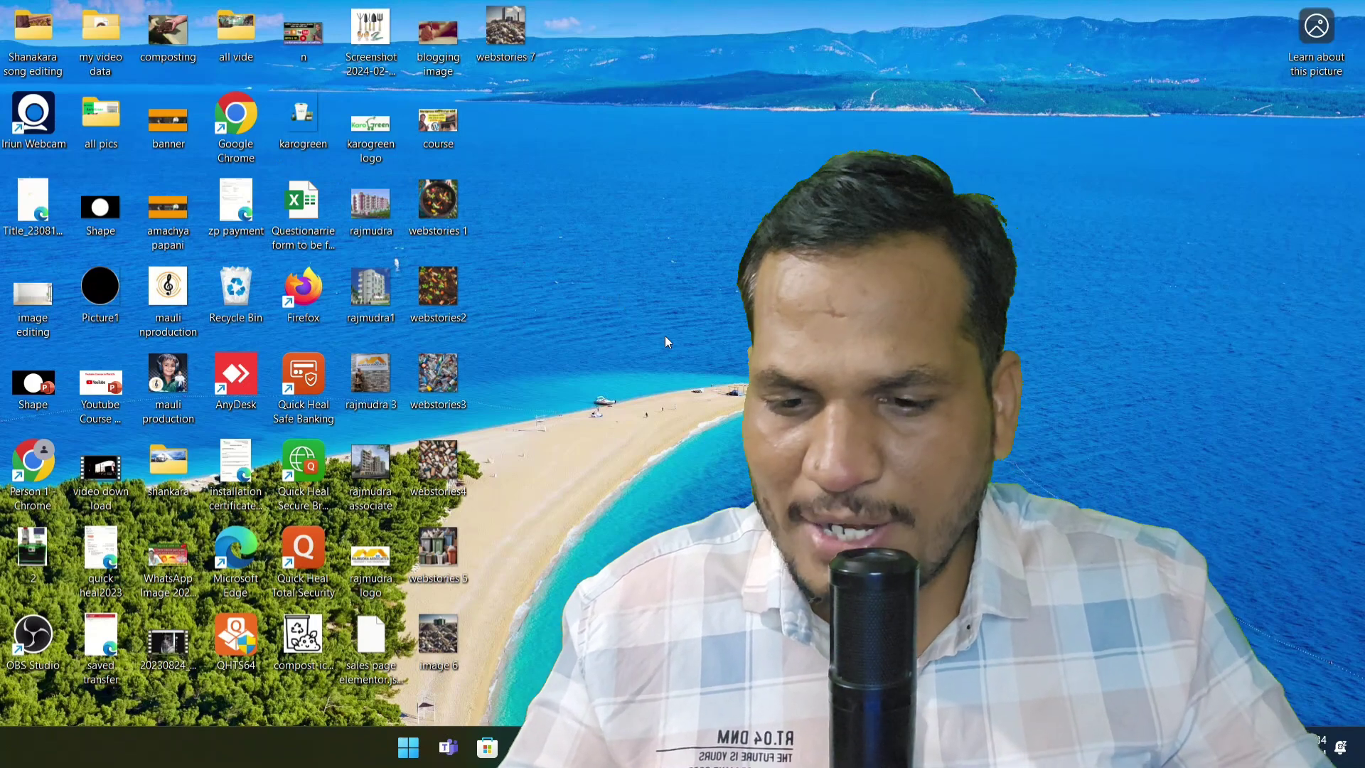
# Open File Explorer and go to the Downloads folder
pyautogui.click(410, 747)
pyautogui.click(1084, 417)
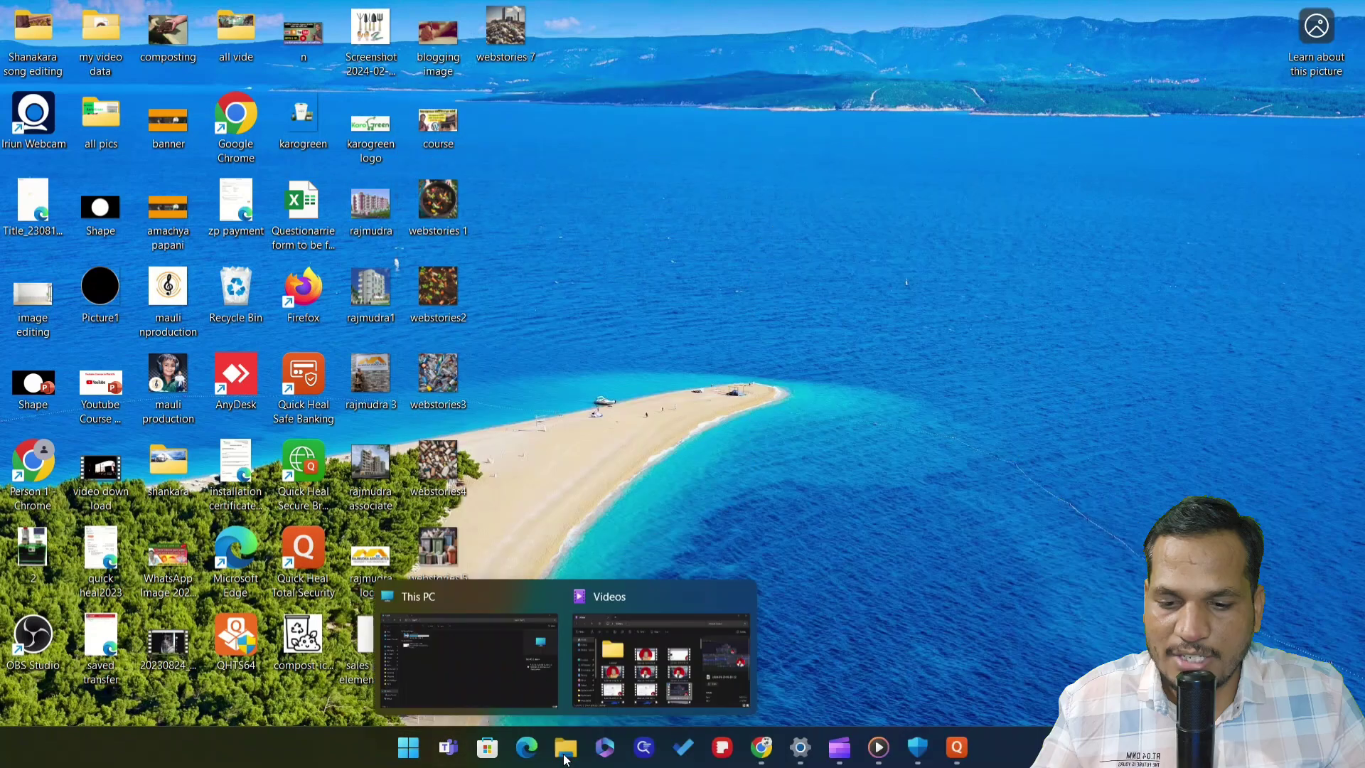
pyautogui.press('super+e')
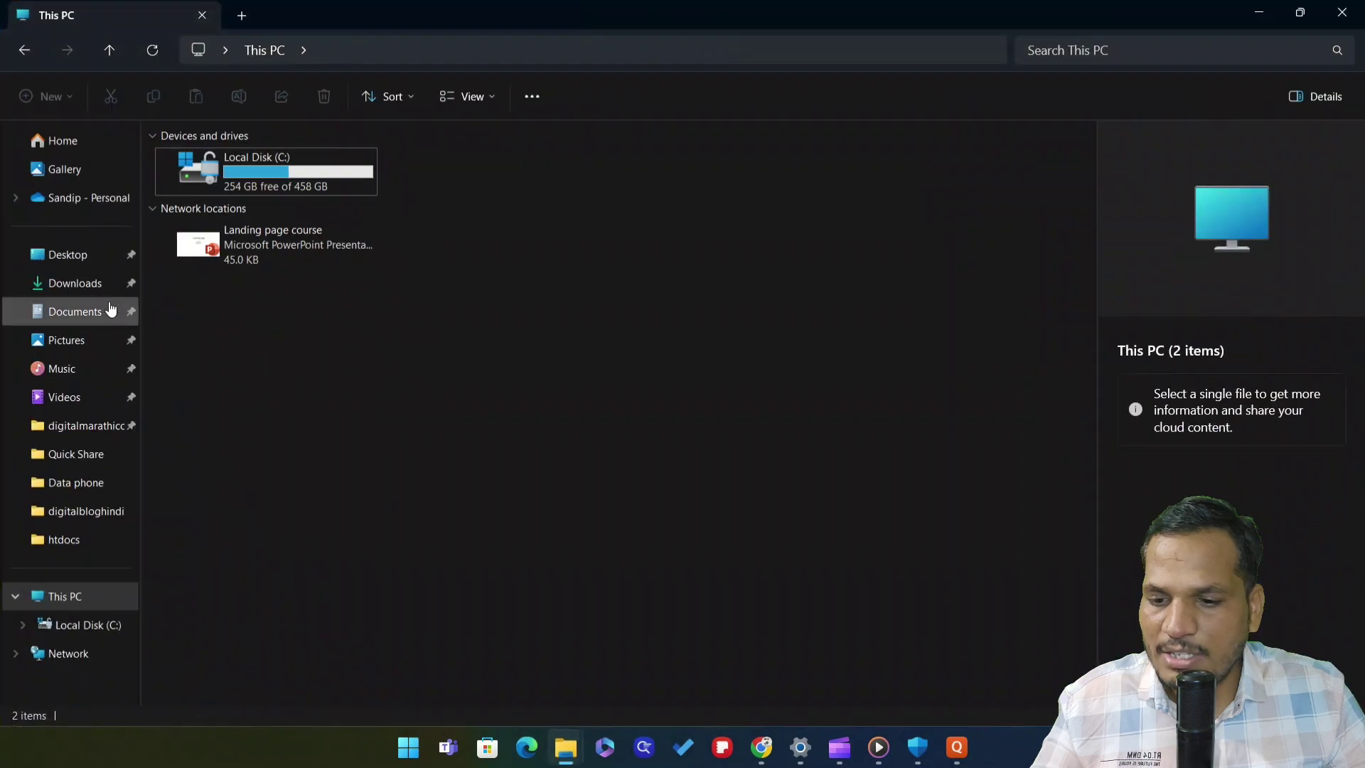
pyautogui.click(91, 284)
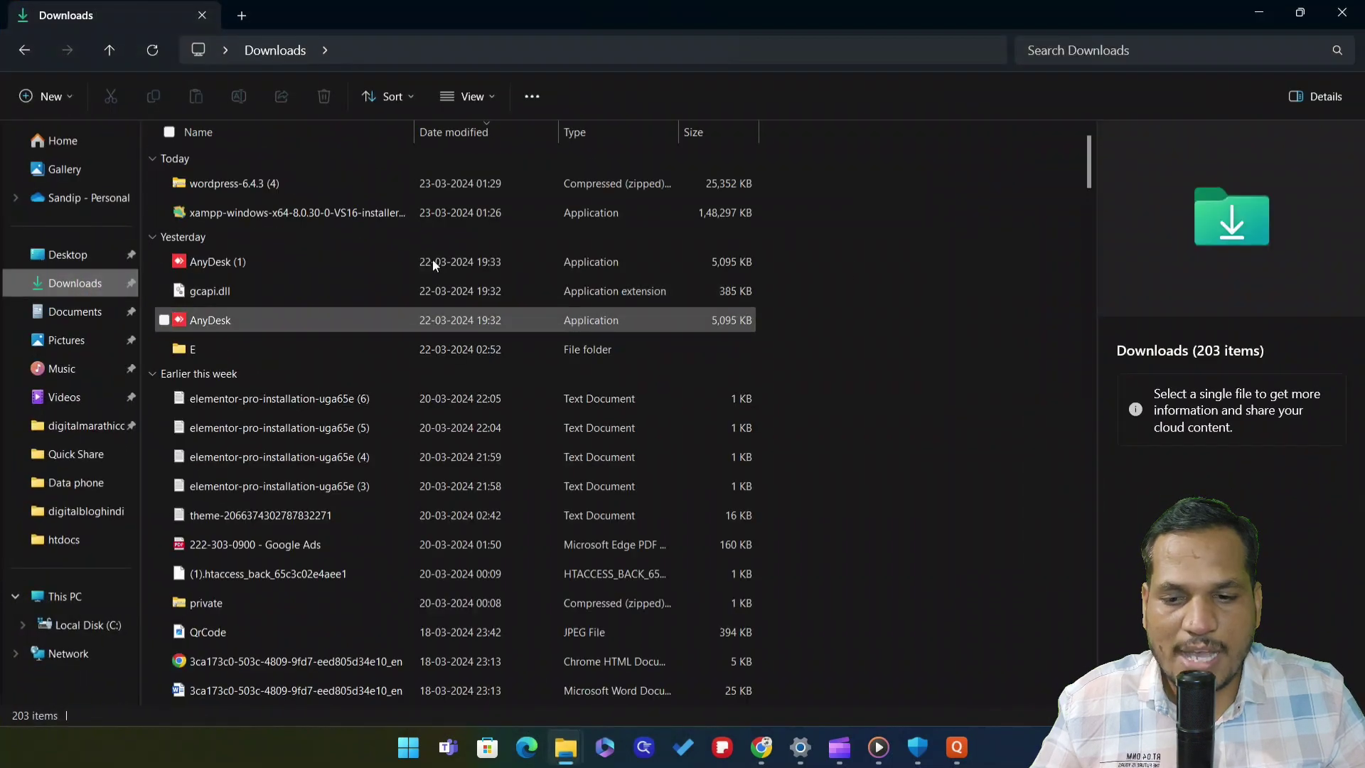
# Run the XAMPP installer past SmartScreen and dismiss the 'Unable to initialize installer' error
pyautogui.click(232, 218)
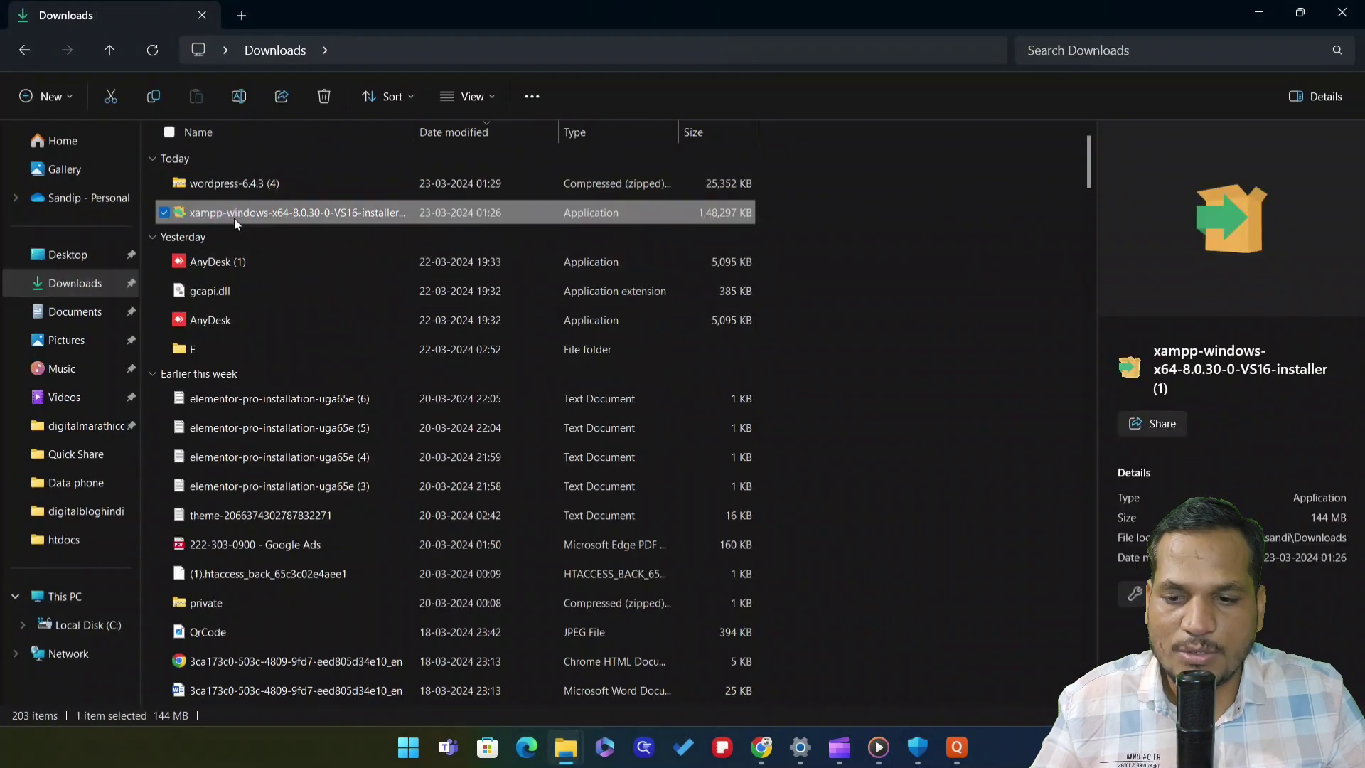
pyautogui.rightClick(347, 213)
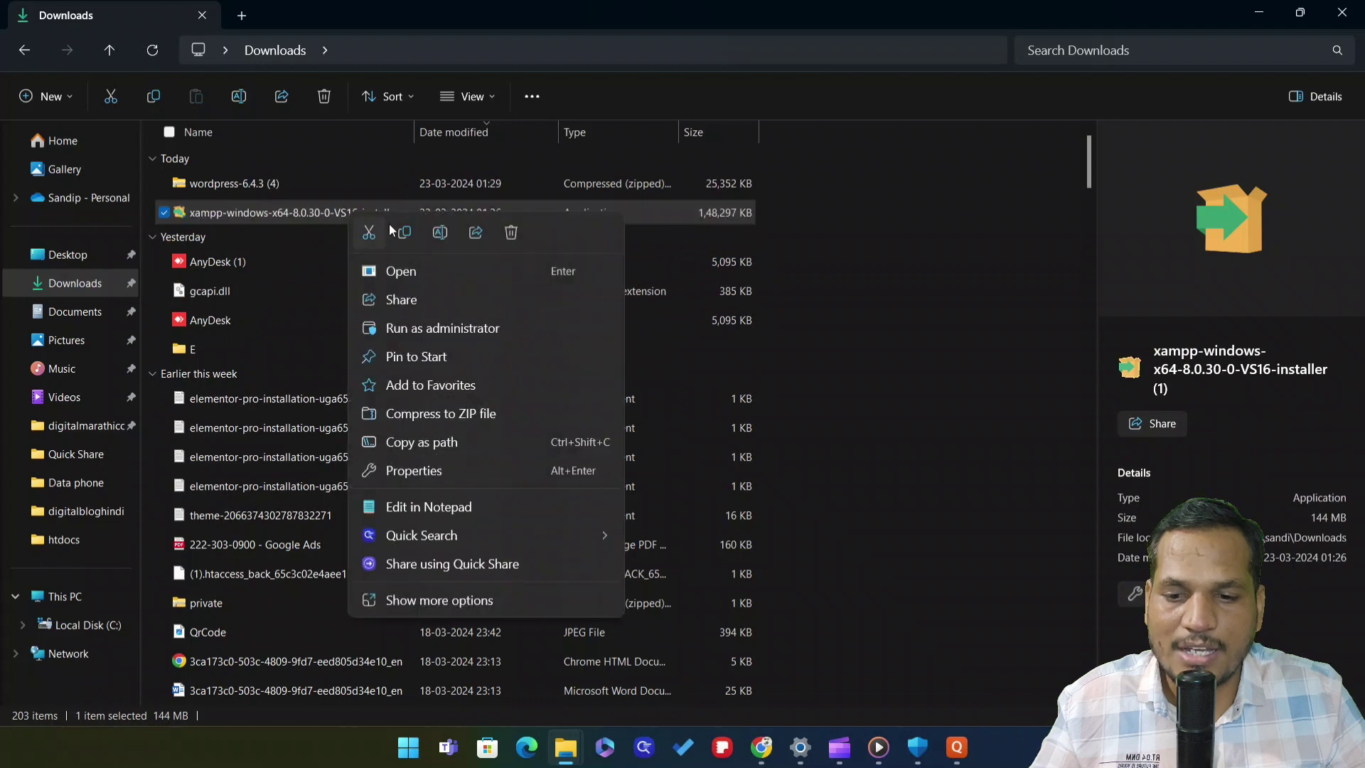
pyautogui.click(282, 211)
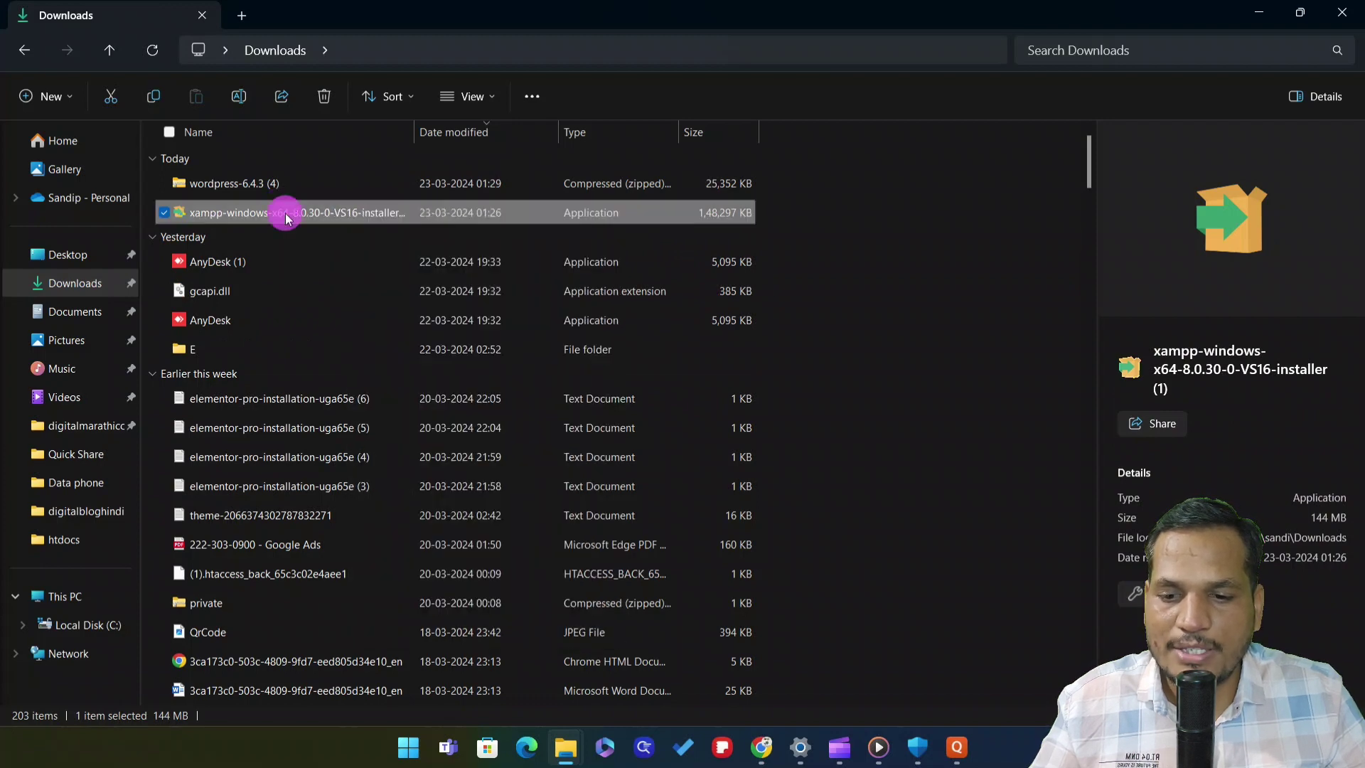
pyautogui.doubleClick(285, 213)
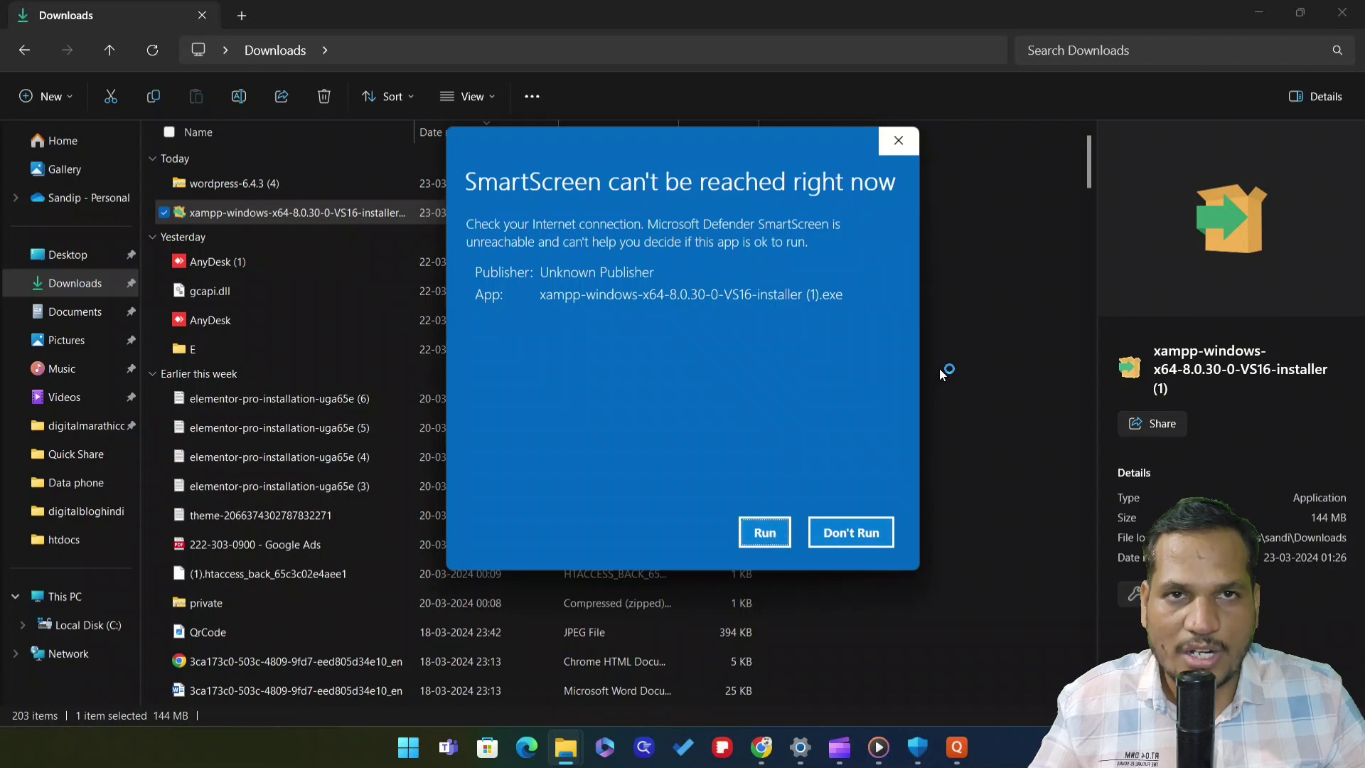
pyautogui.click(791, 536)
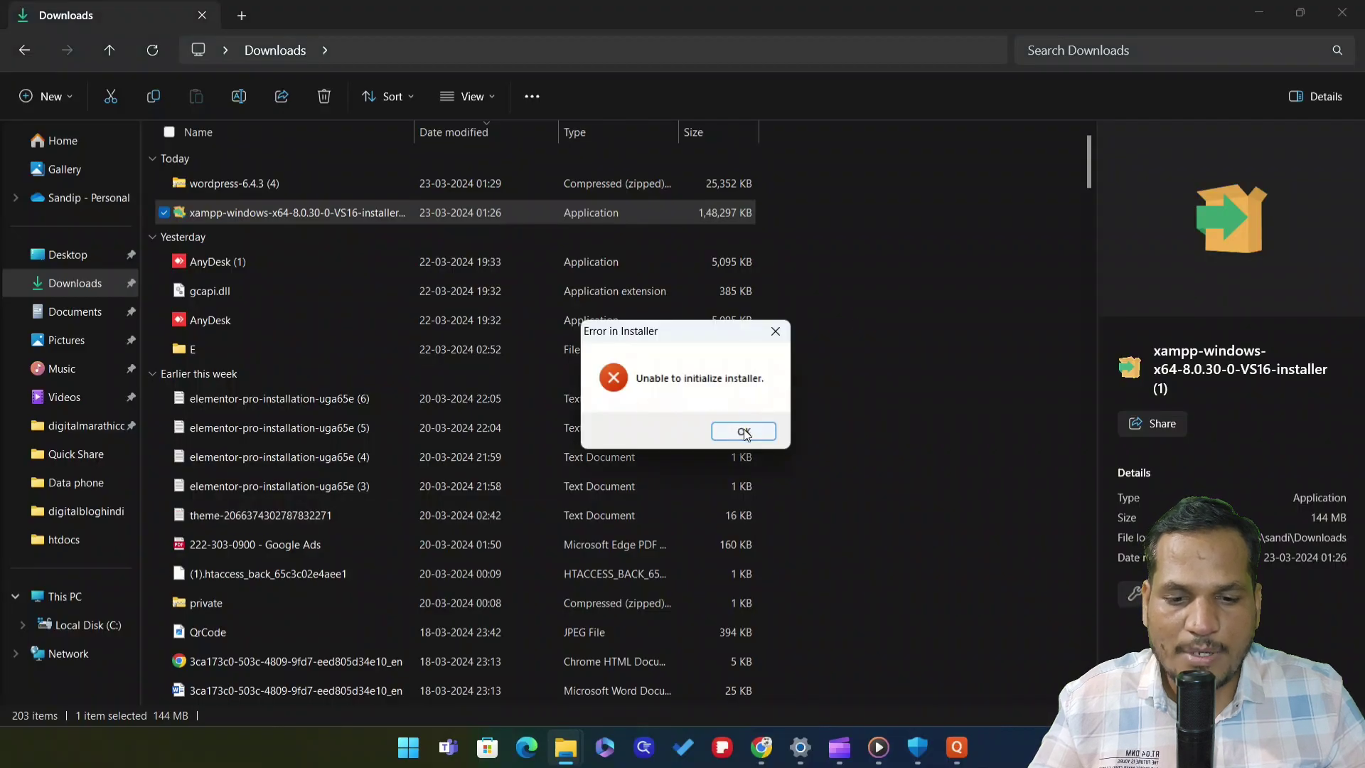
pyautogui.click(747, 432)
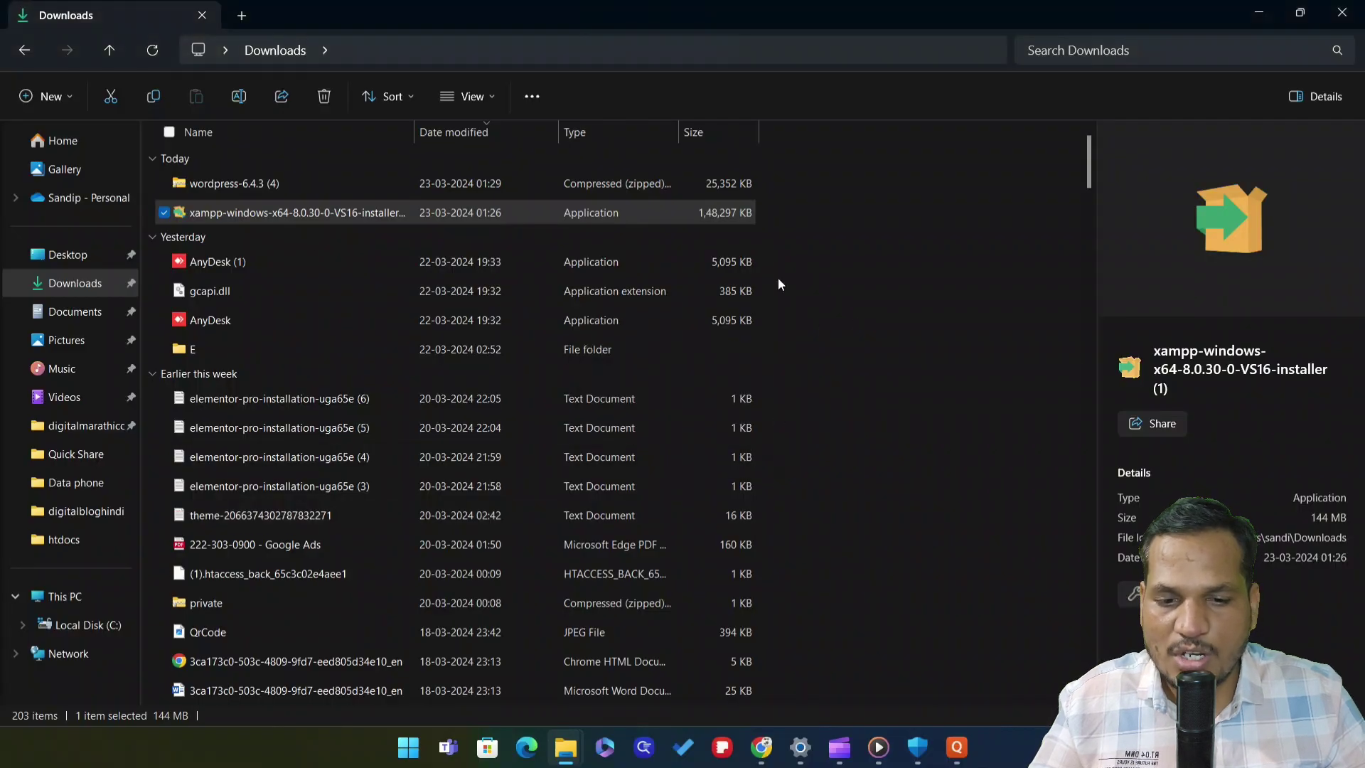
# Relaunch the XAMPP installer as administrator and acknowledge the UAC warning
pyautogui.rightClick(281, 210)
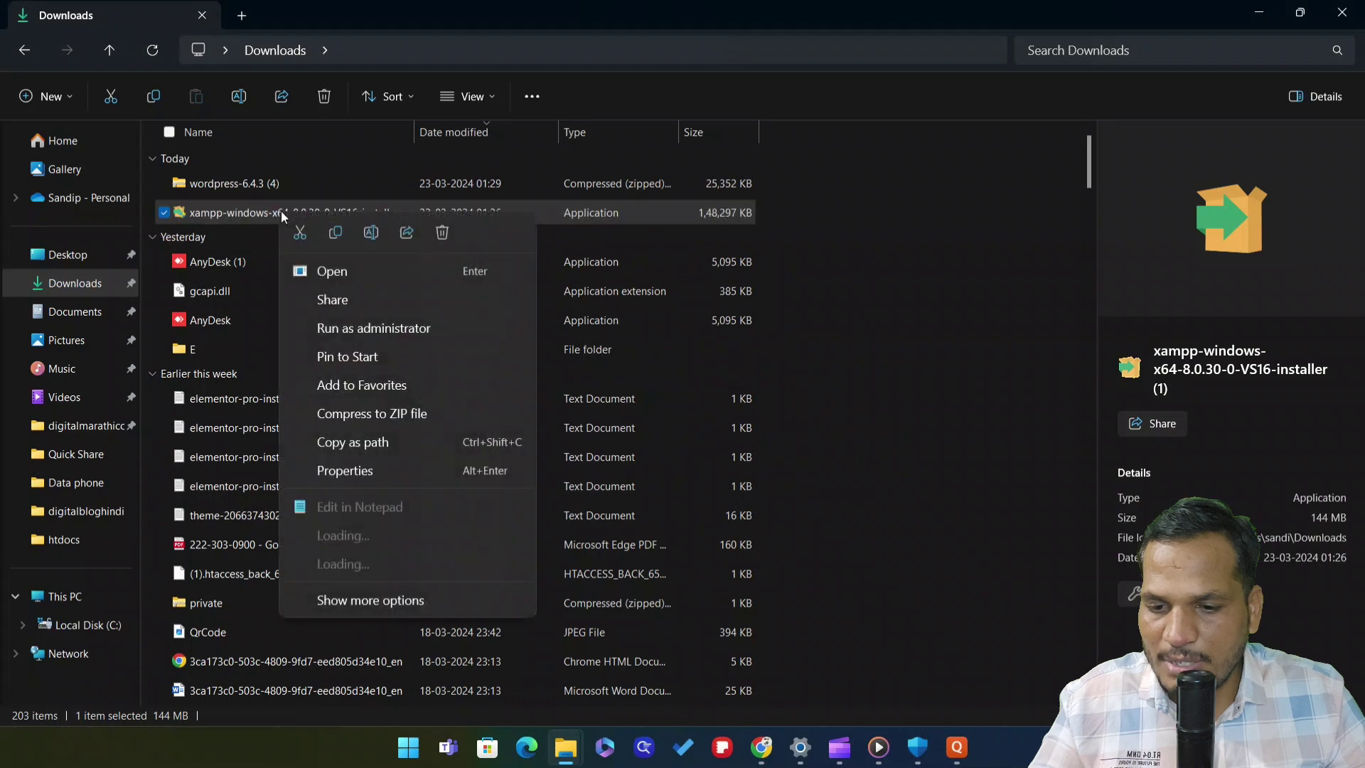
pyautogui.click(373, 329)
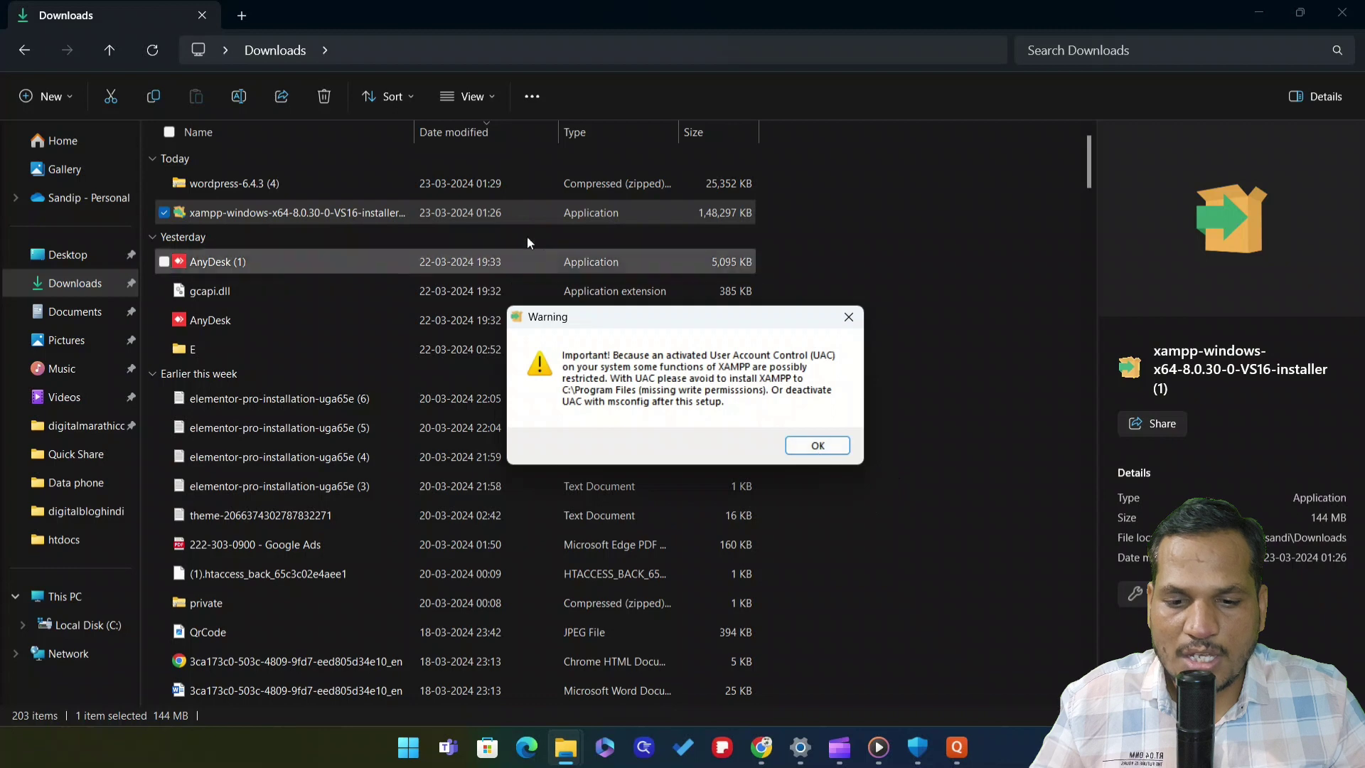
pyautogui.click(829, 448)
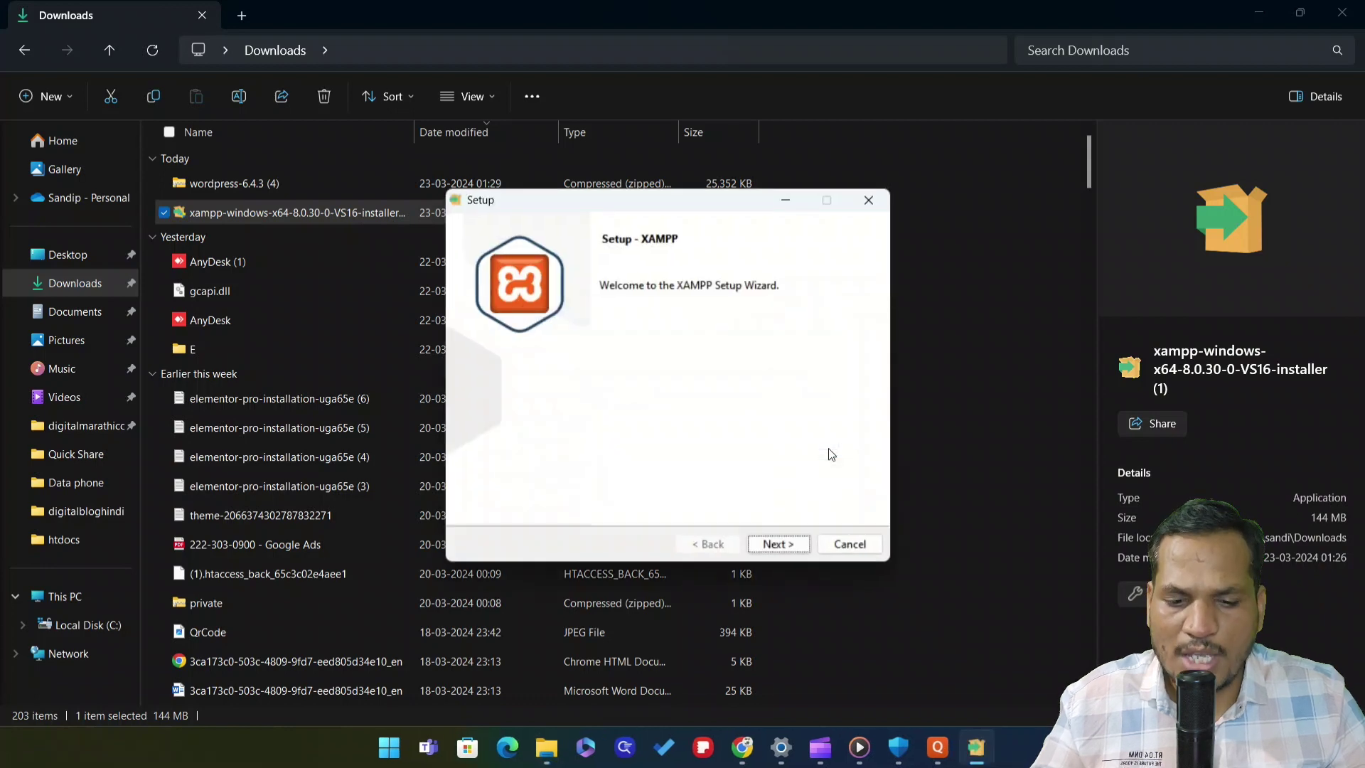
# Skip the welcome and component pages, try a D-drive install folder, and dismiss the not-empty warning
pyautogui.click(772, 545)
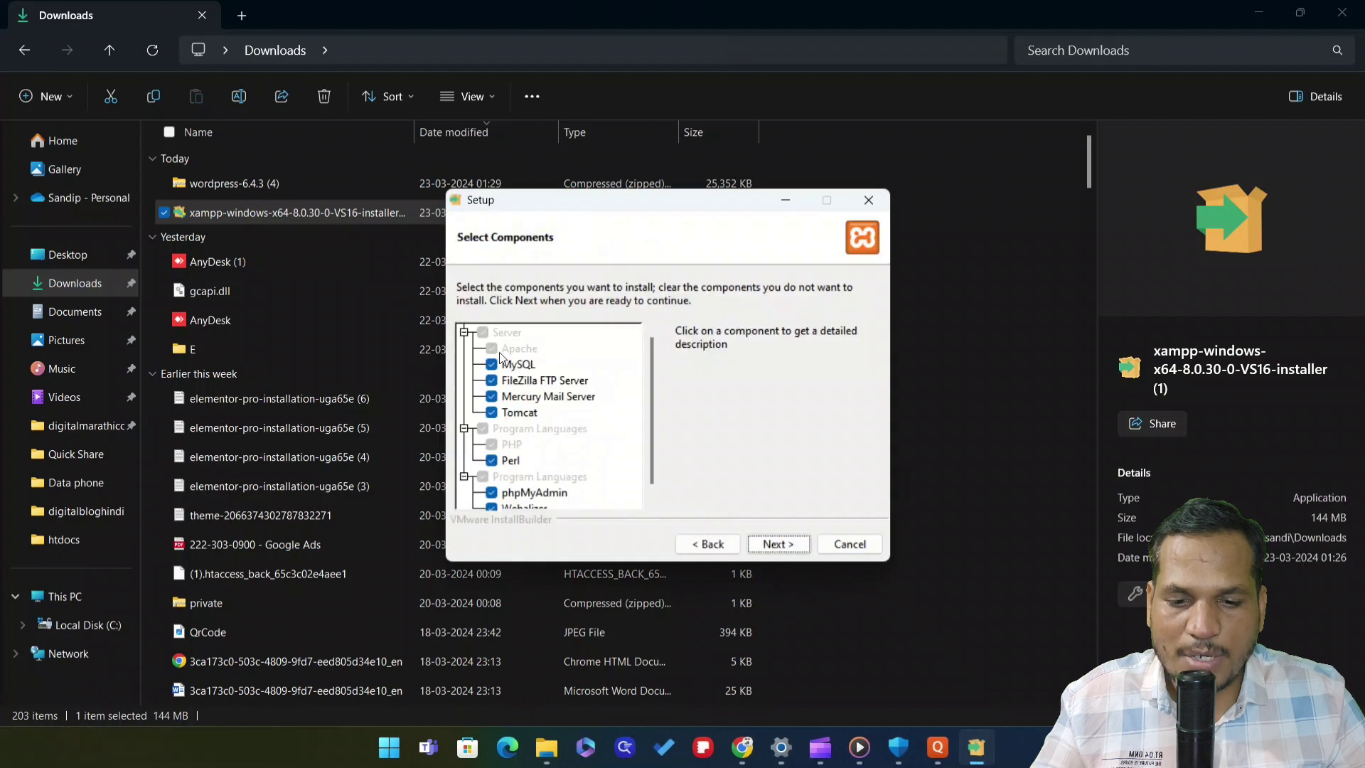
pyautogui.click(777, 544)
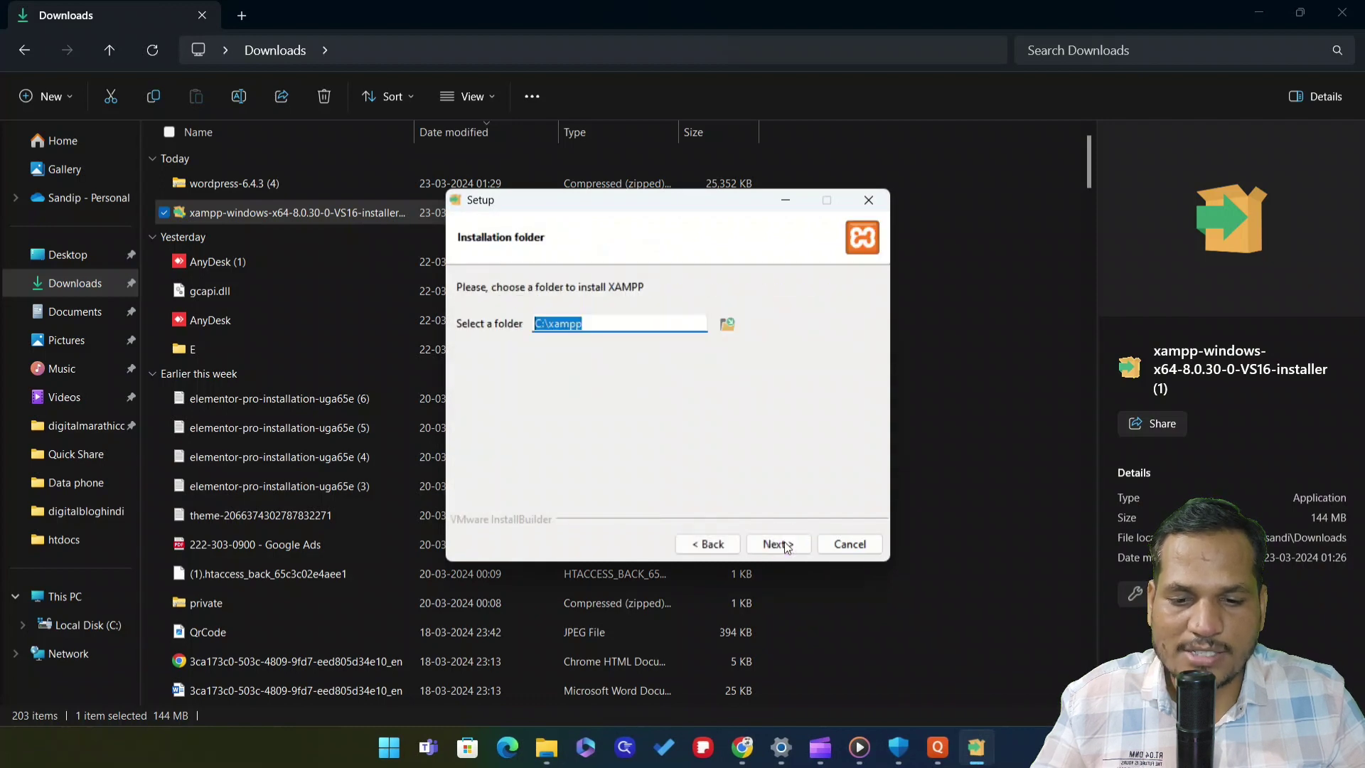
pyautogui.click(615, 321)
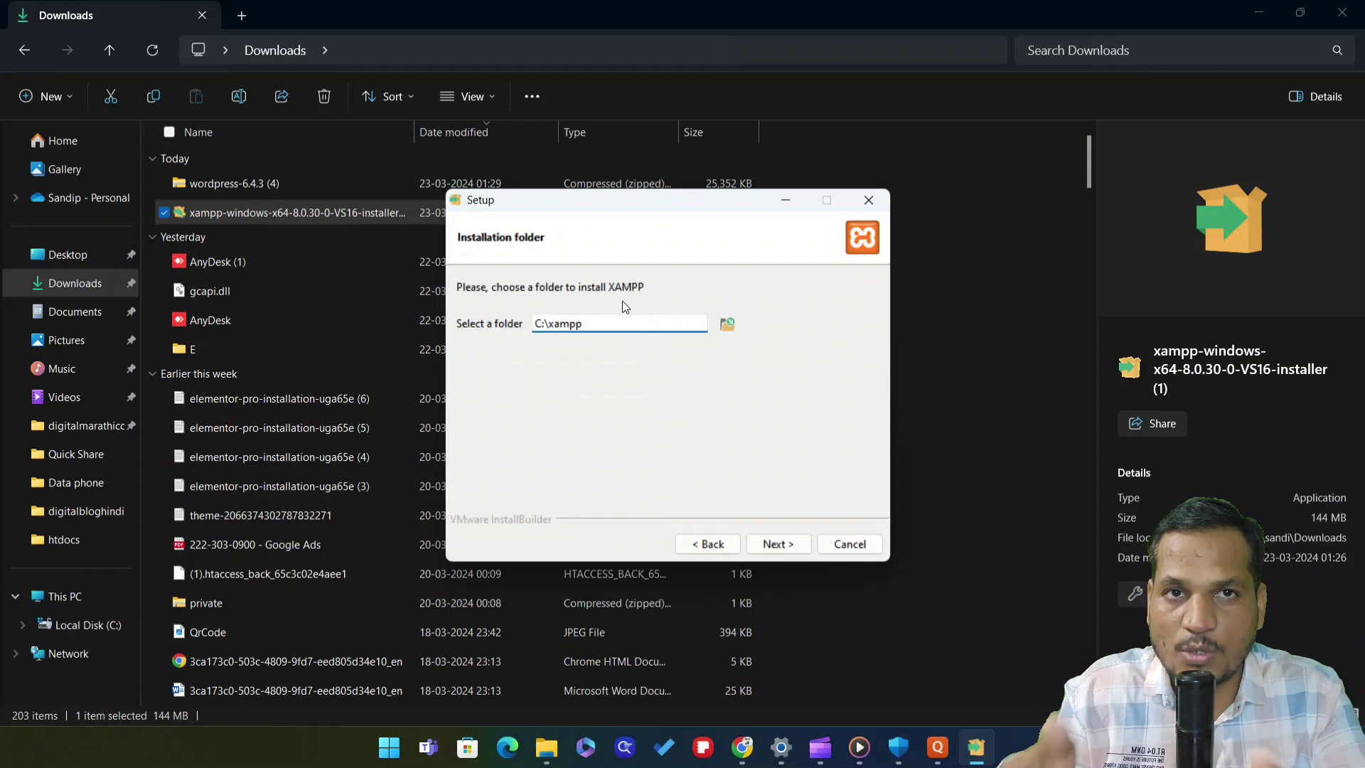
pyautogui.click(544, 324)
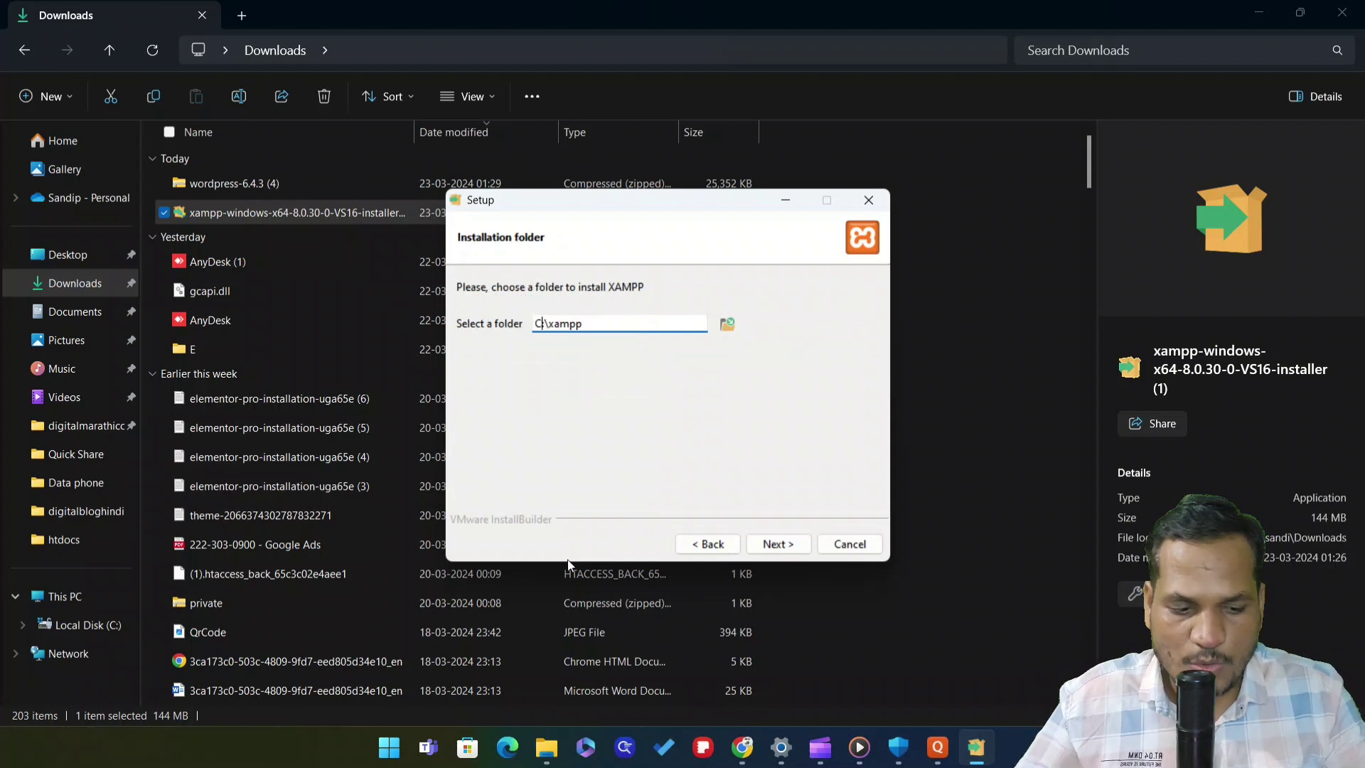
pyautogui.press('BackSpace')
pyautogui.press('BackSpace')
pyautogui.write('d')
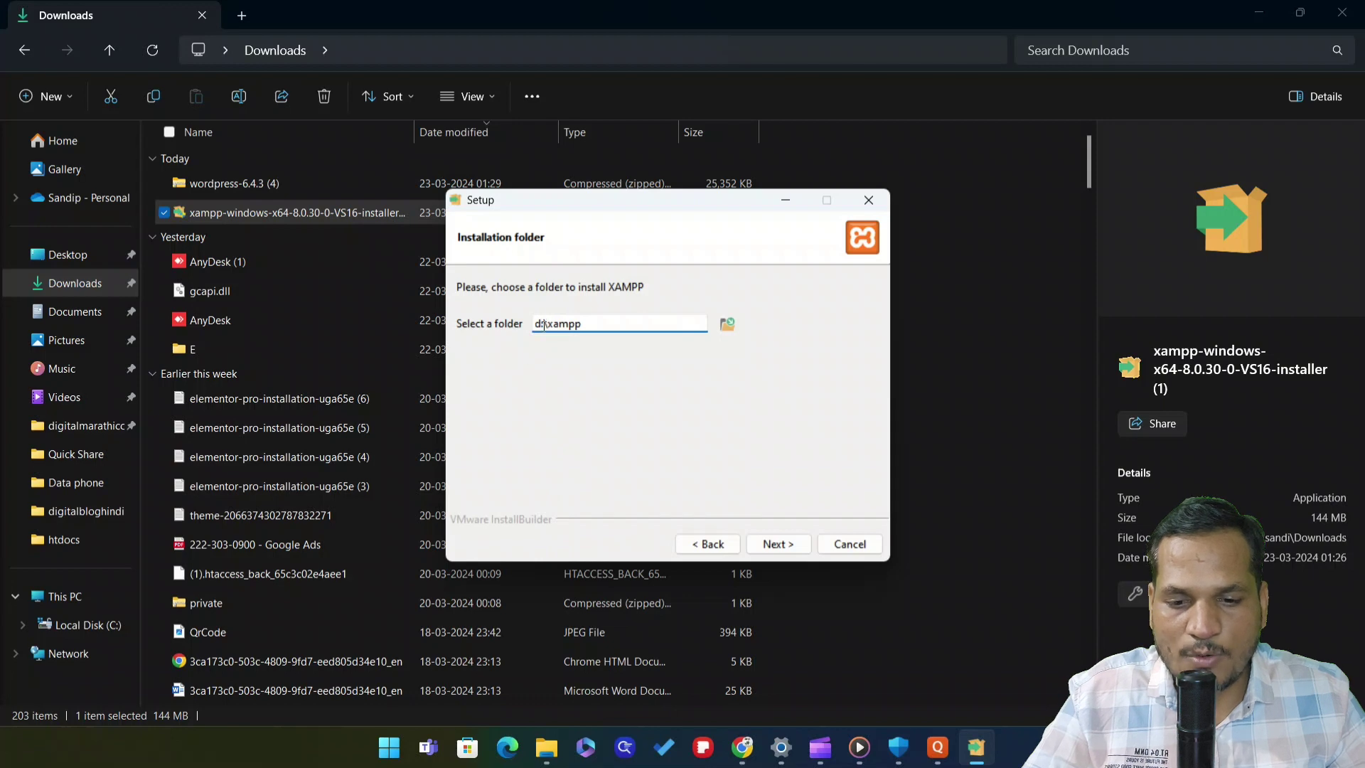
pyautogui.press('Delete')
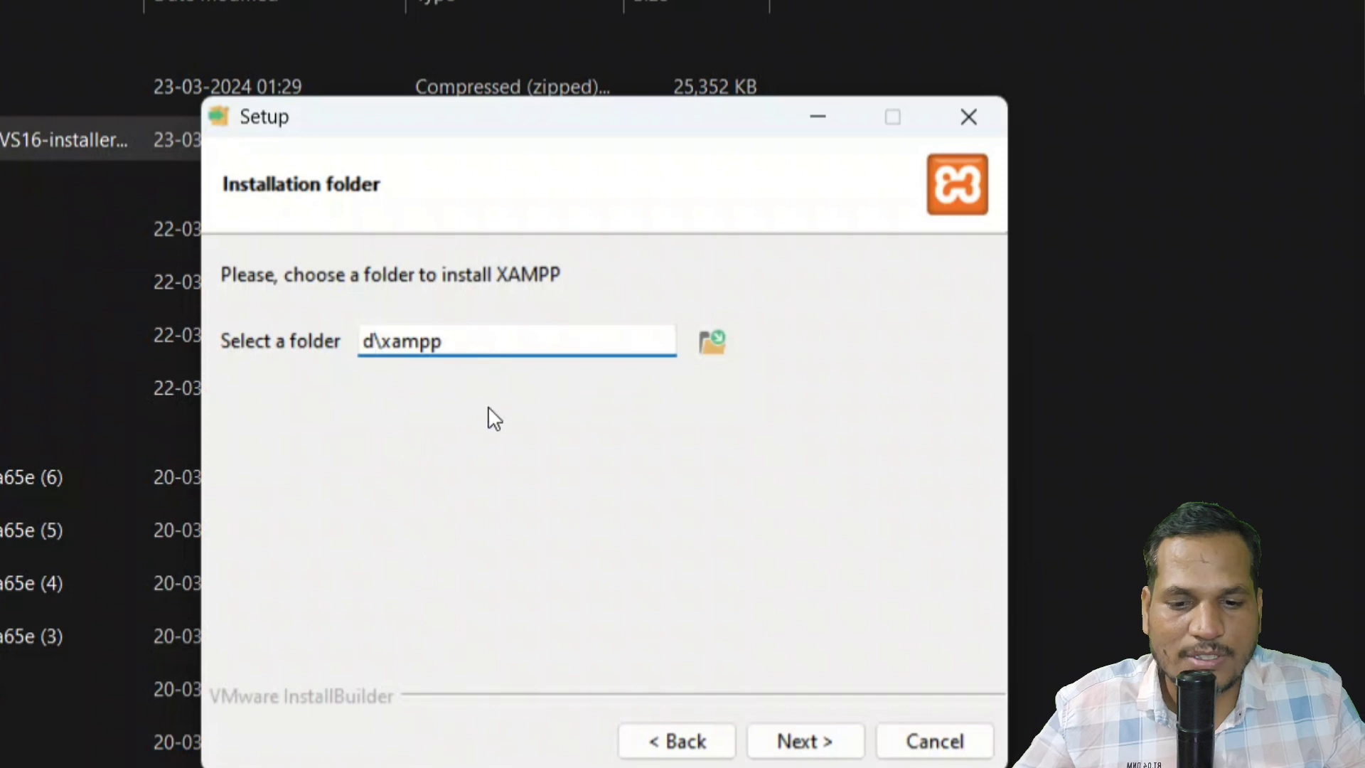
pyautogui.click(810, 741)
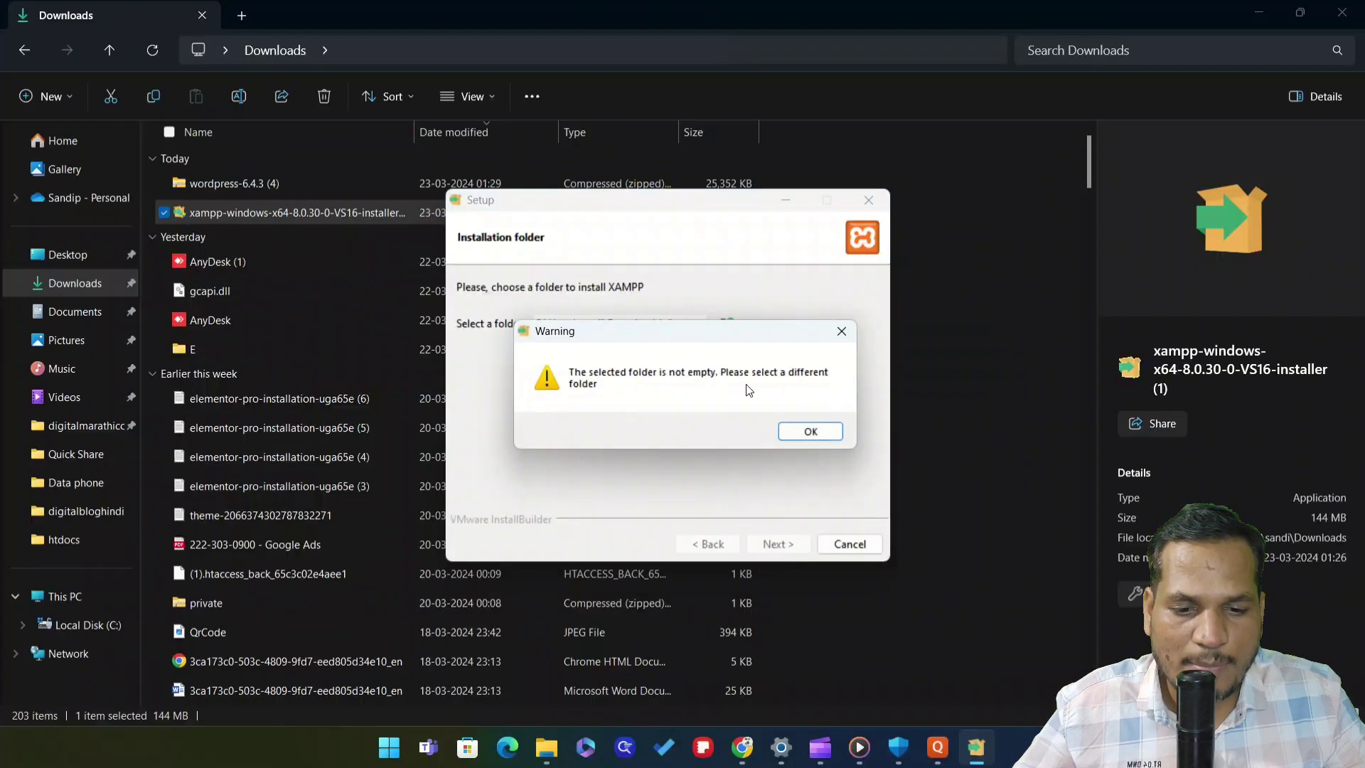
pyautogui.click(814, 432)
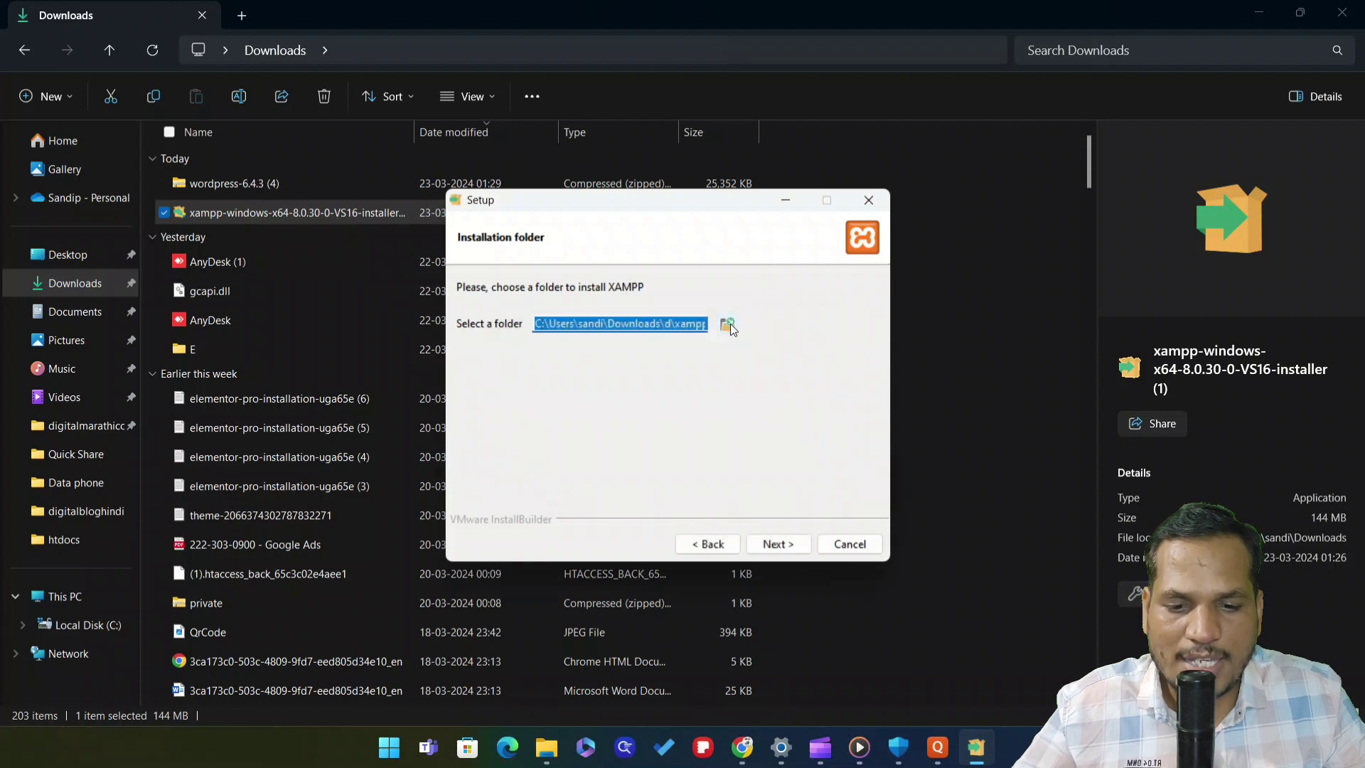
# Edit the installation folder path to E\xampp and continue
pyautogui.click(727, 325)
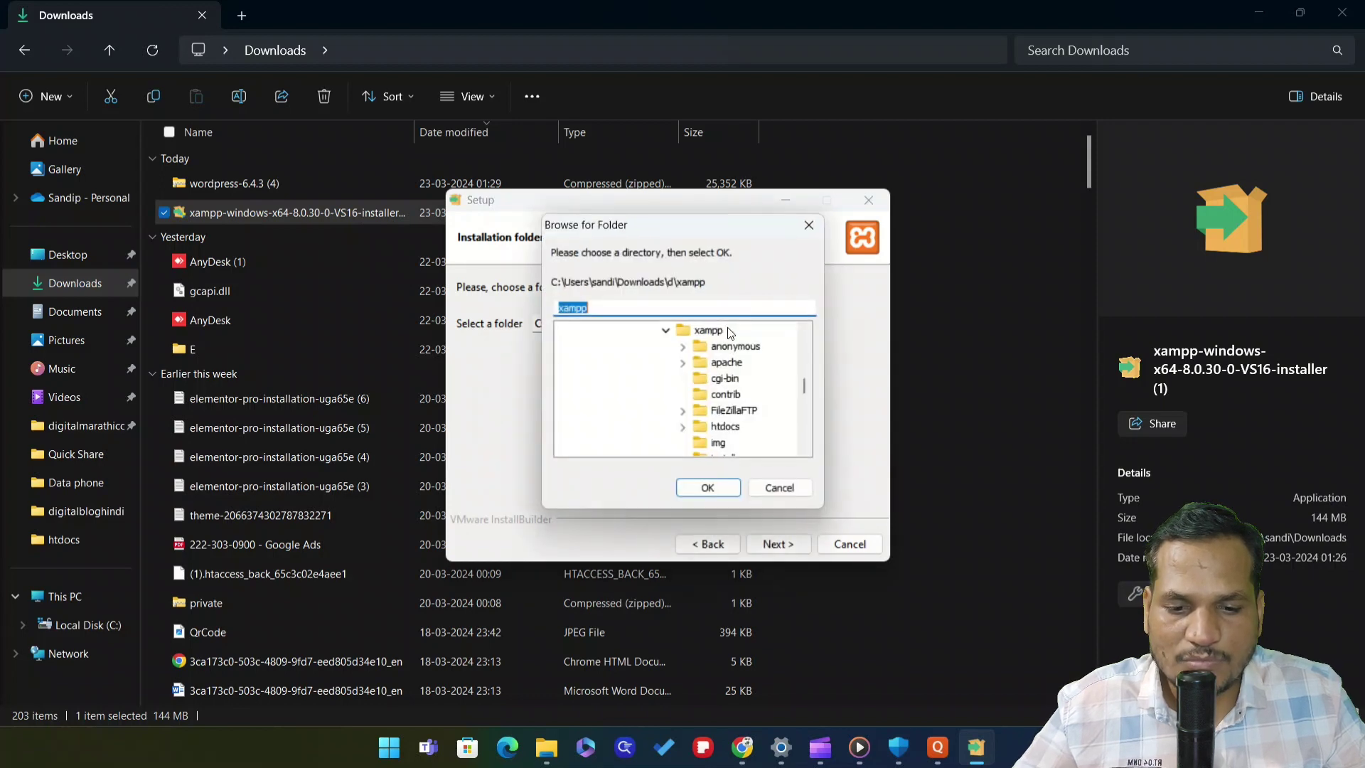
pyautogui.click(809, 224)
pyautogui.click(548, 323)
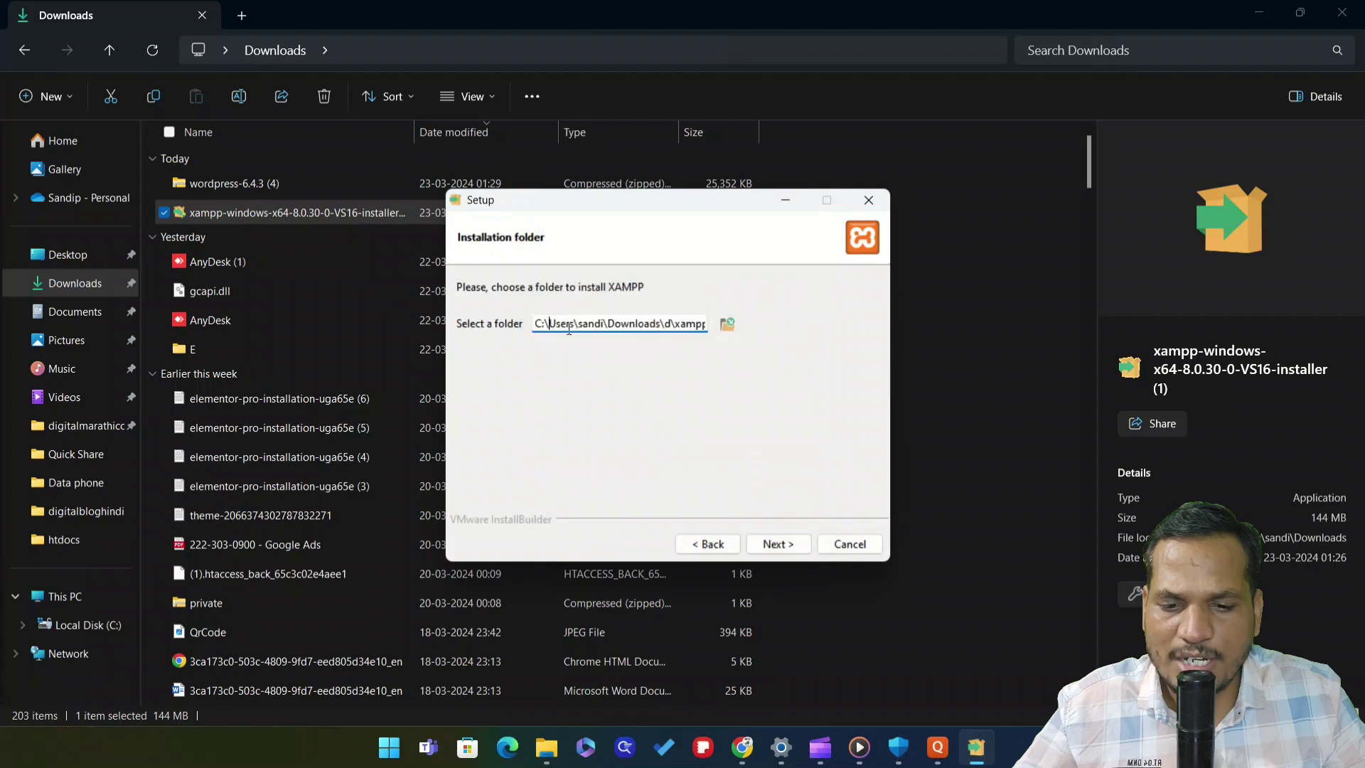
pyautogui.moveTo(669, 324); pyautogui.dragTo(627, 324)
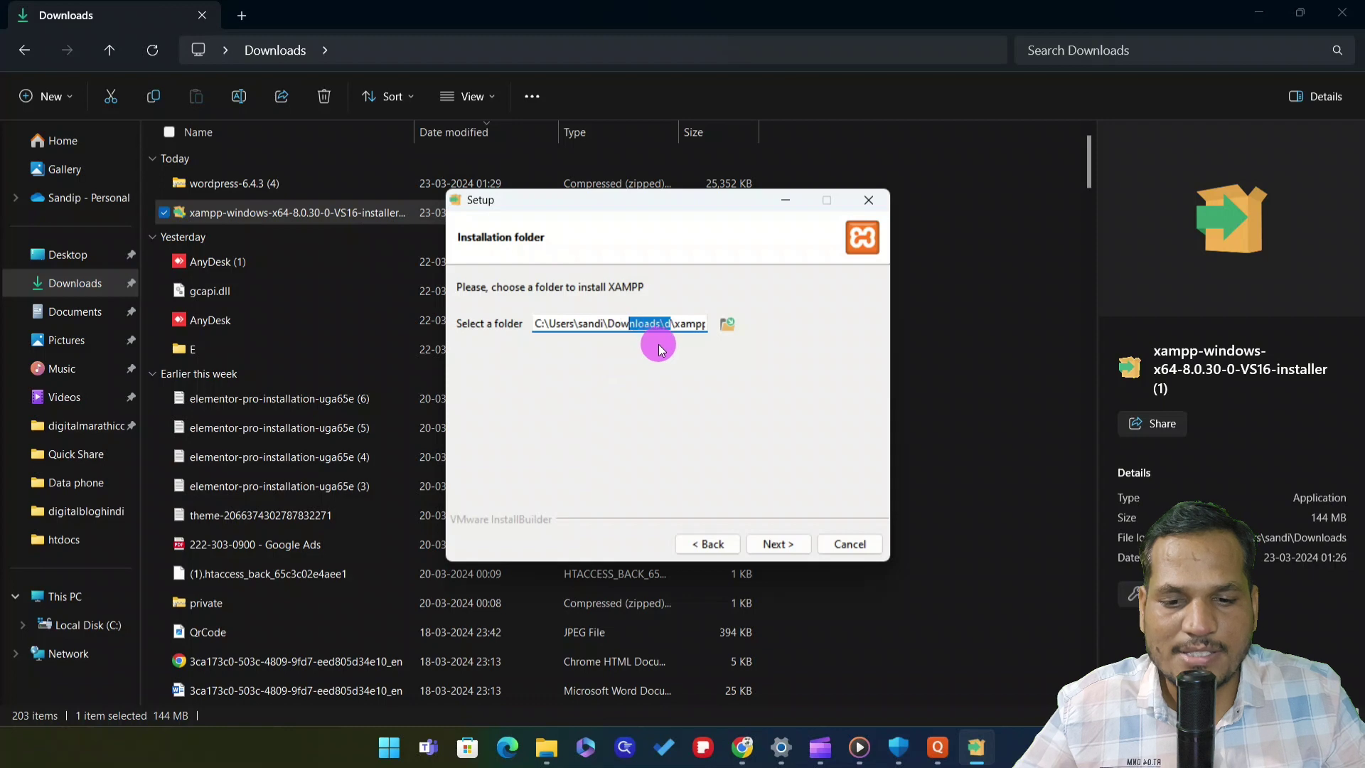
pyautogui.click(686, 324)
pyautogui.moveTo(664, 325); pyautogui.dragTo(513, 324)
pyautogui.press('BackSpace')
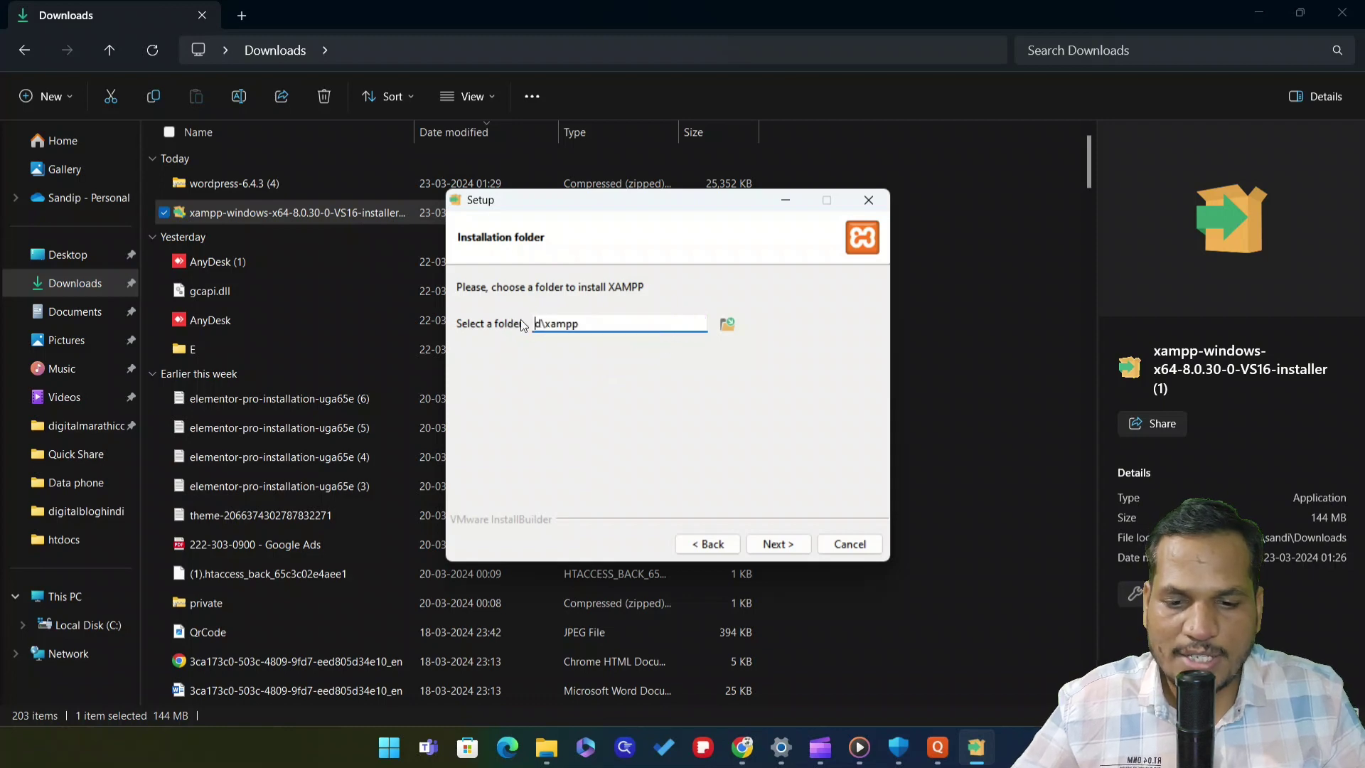
pyautogui.press('BackSpace')
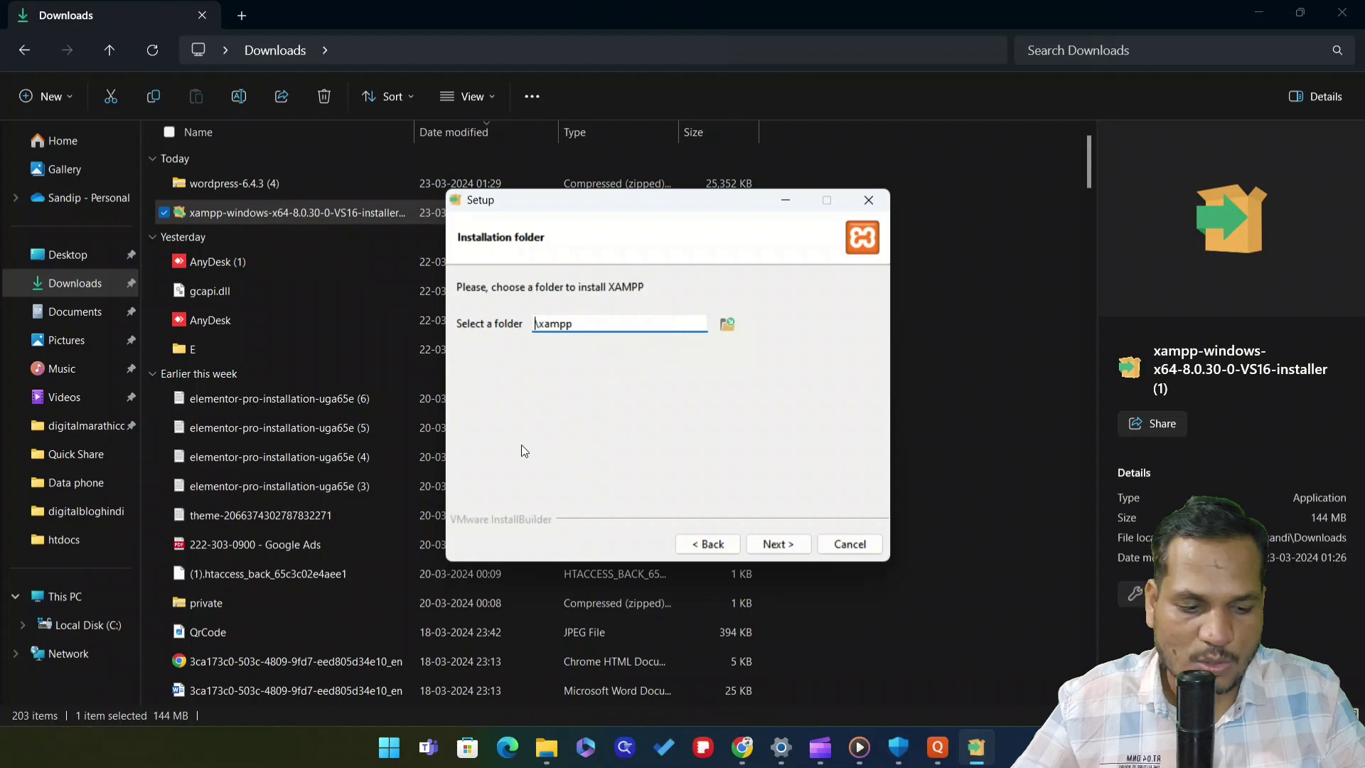
pyautogui.write('E')
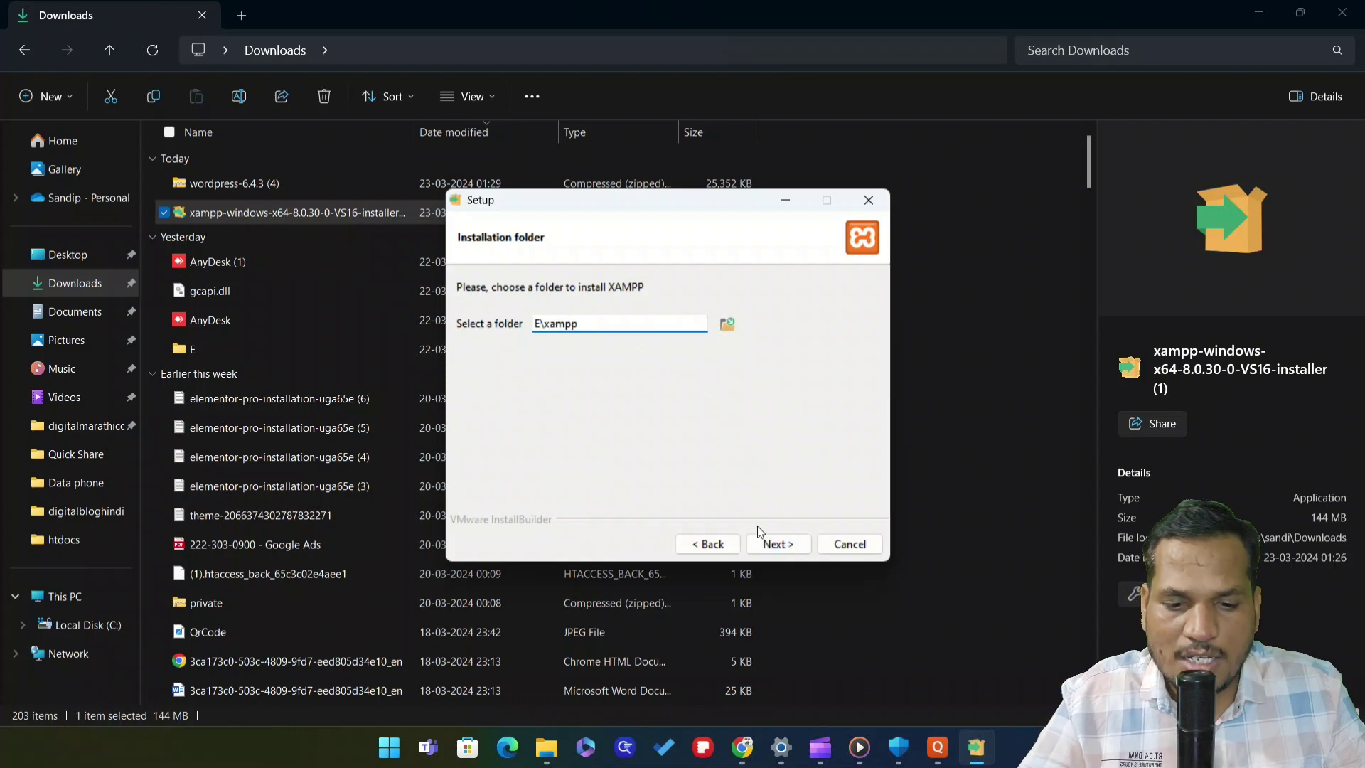
pyautogui.click(782, 545)
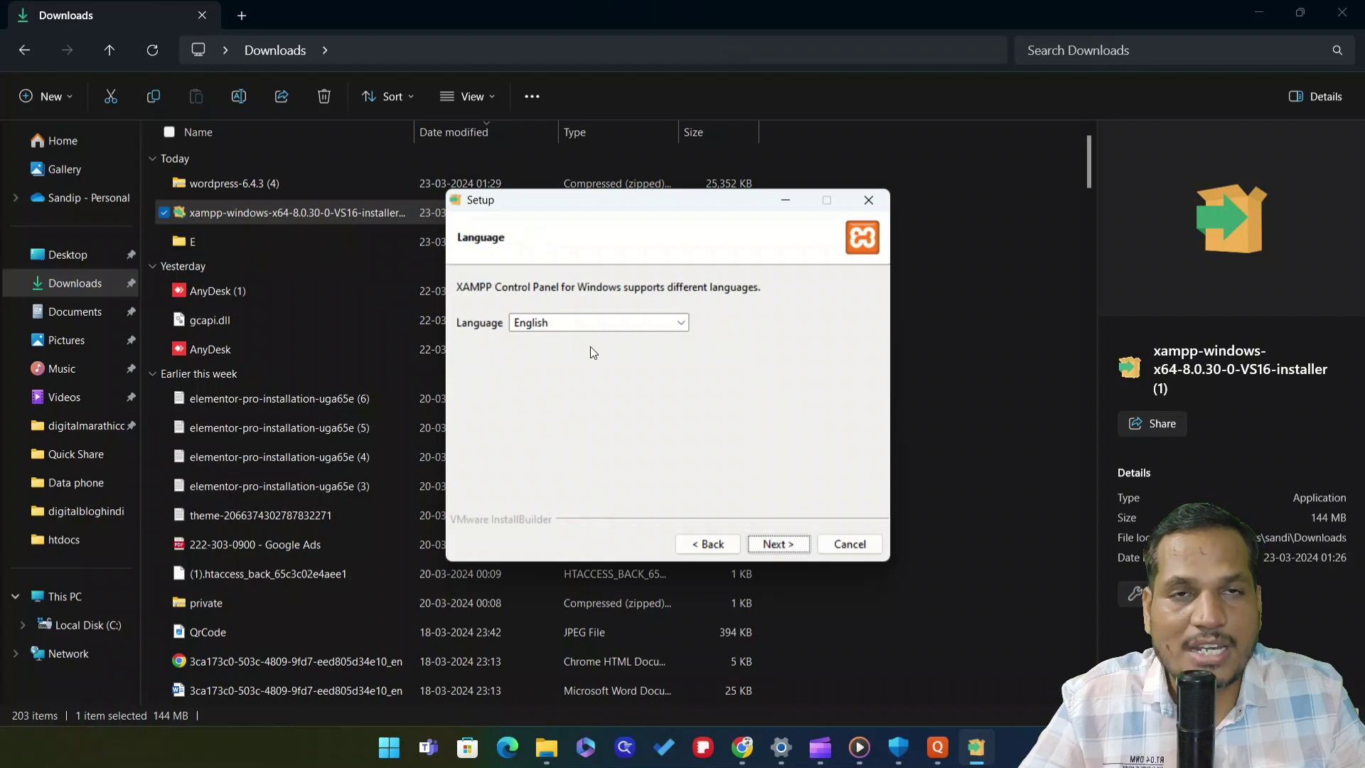
# Keep English, install XAMPP, and finish with 'start the Control Panel' ticked
pyautogui.click(772, 543)
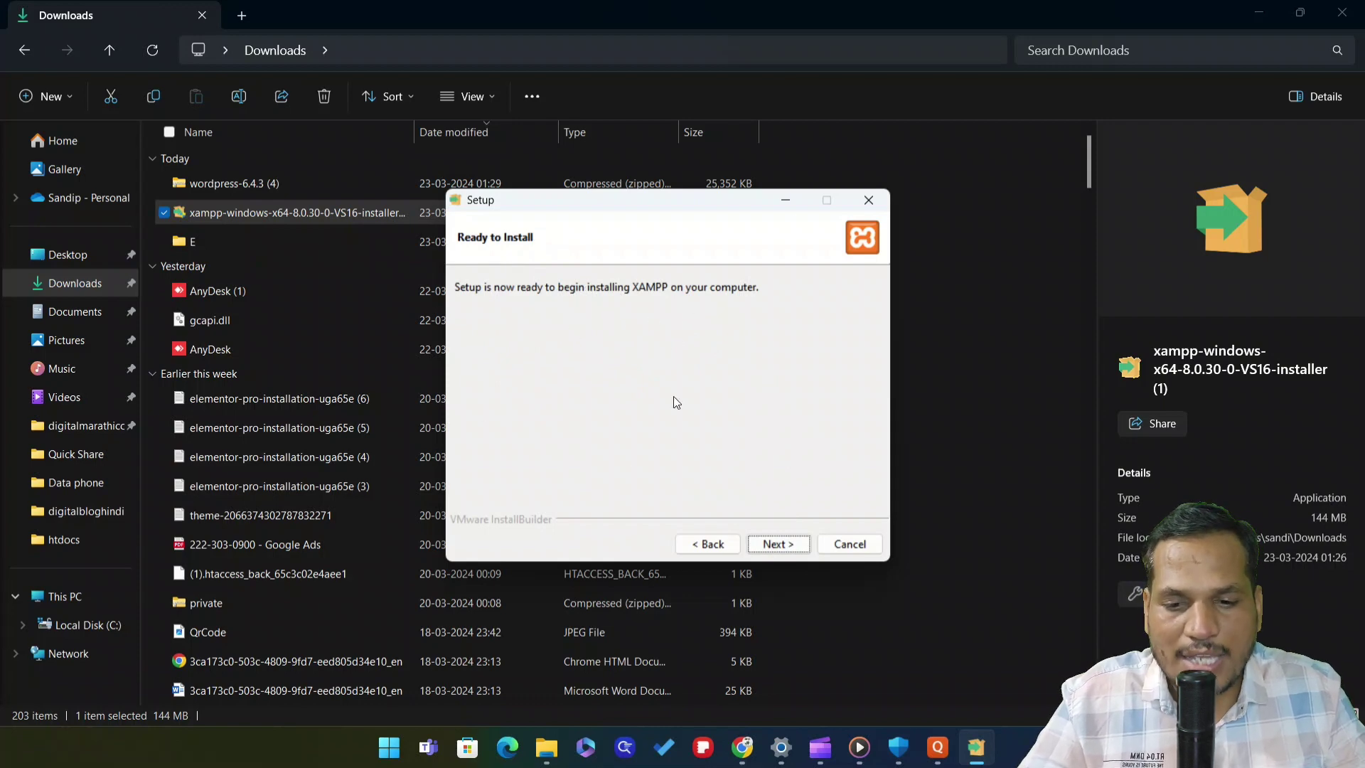
pyautogui.click(779, 545)
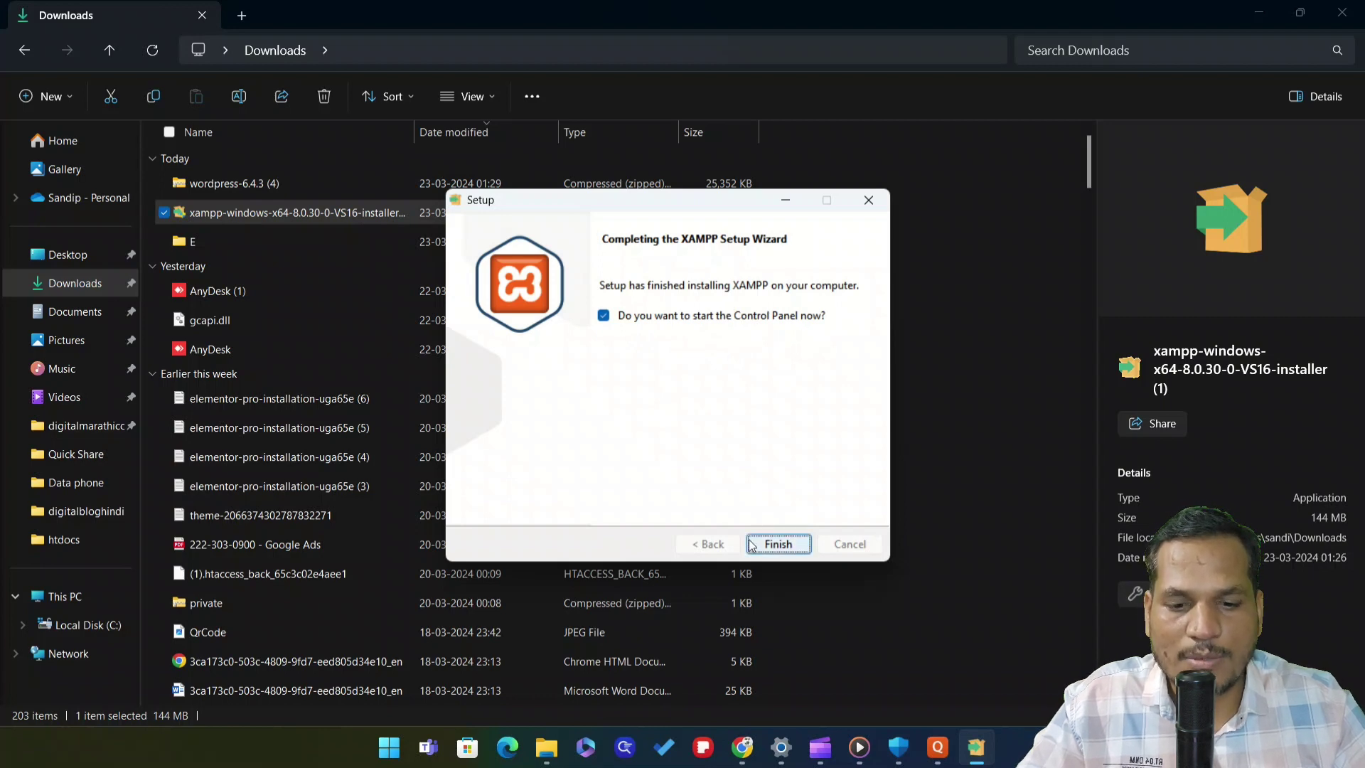
pyautogui.click(786, 547)
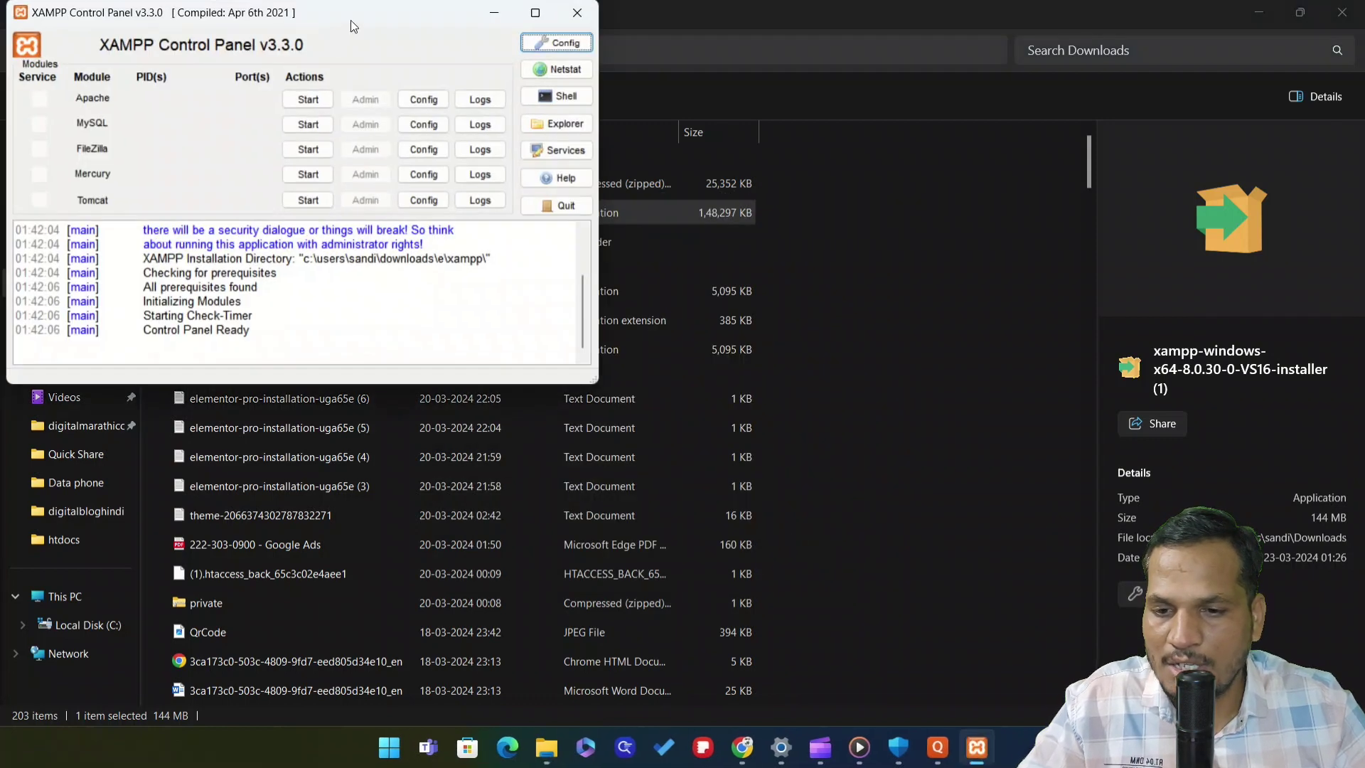
# Reposition the XAMPP Control Panel window and bring it back to normal size in front
pyautogui.moveTo(351, 27); pyautogui.dragTo(665, 259)
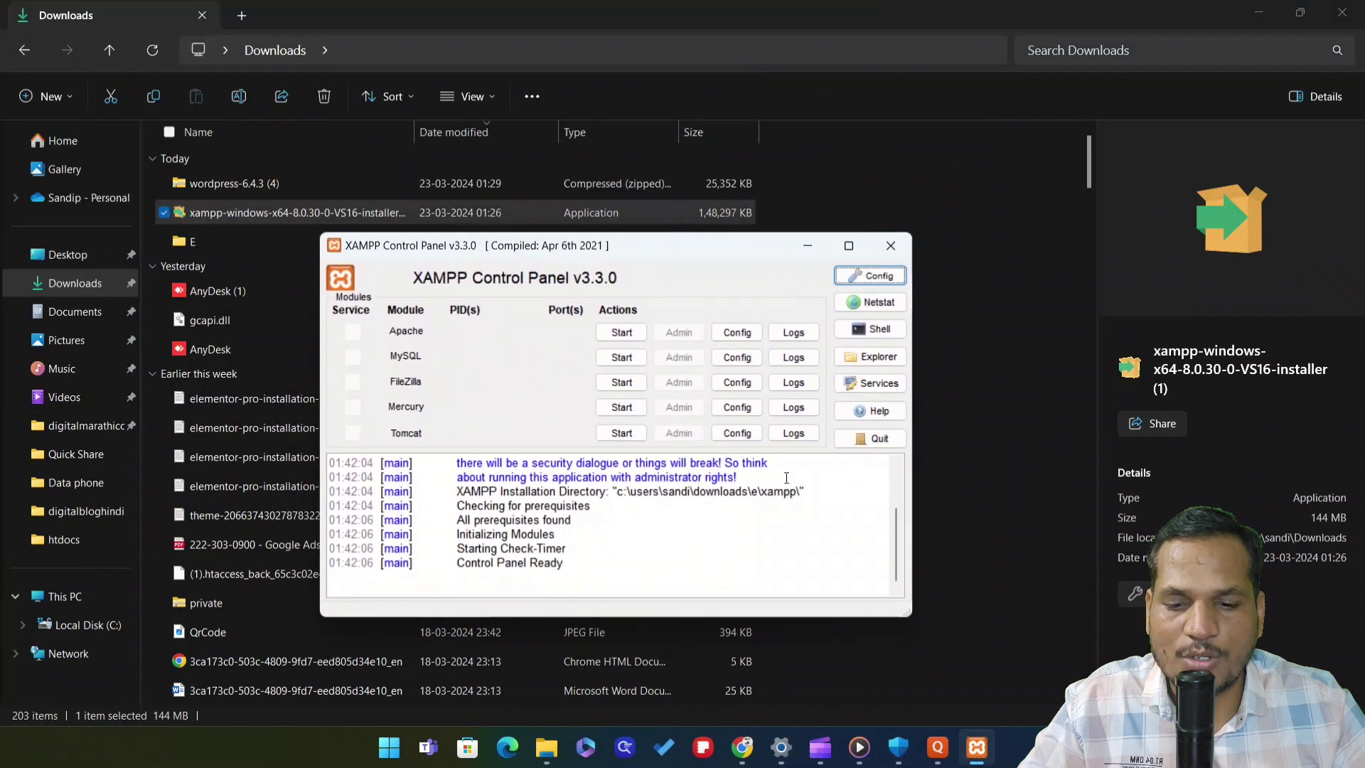
pyautogui.click(390, 747)
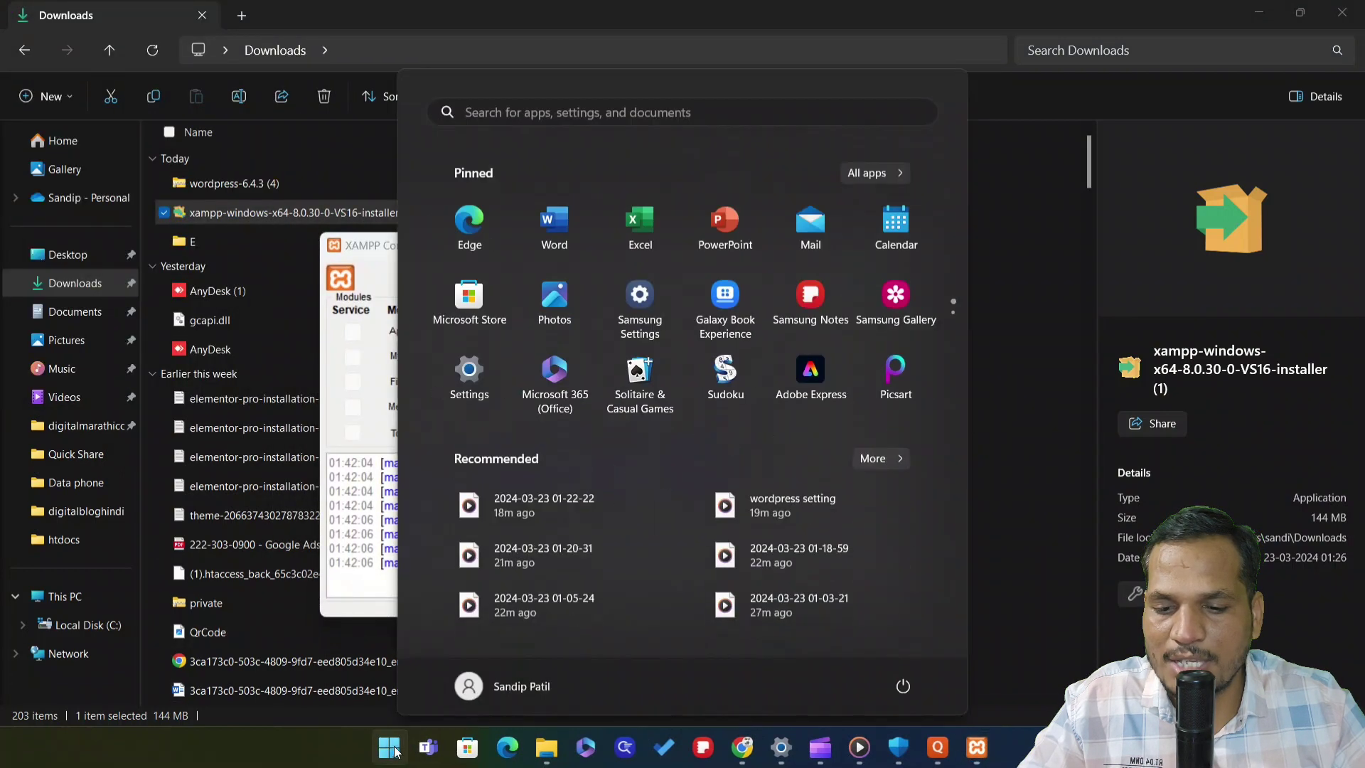
pyautogui.click(1044, 229)
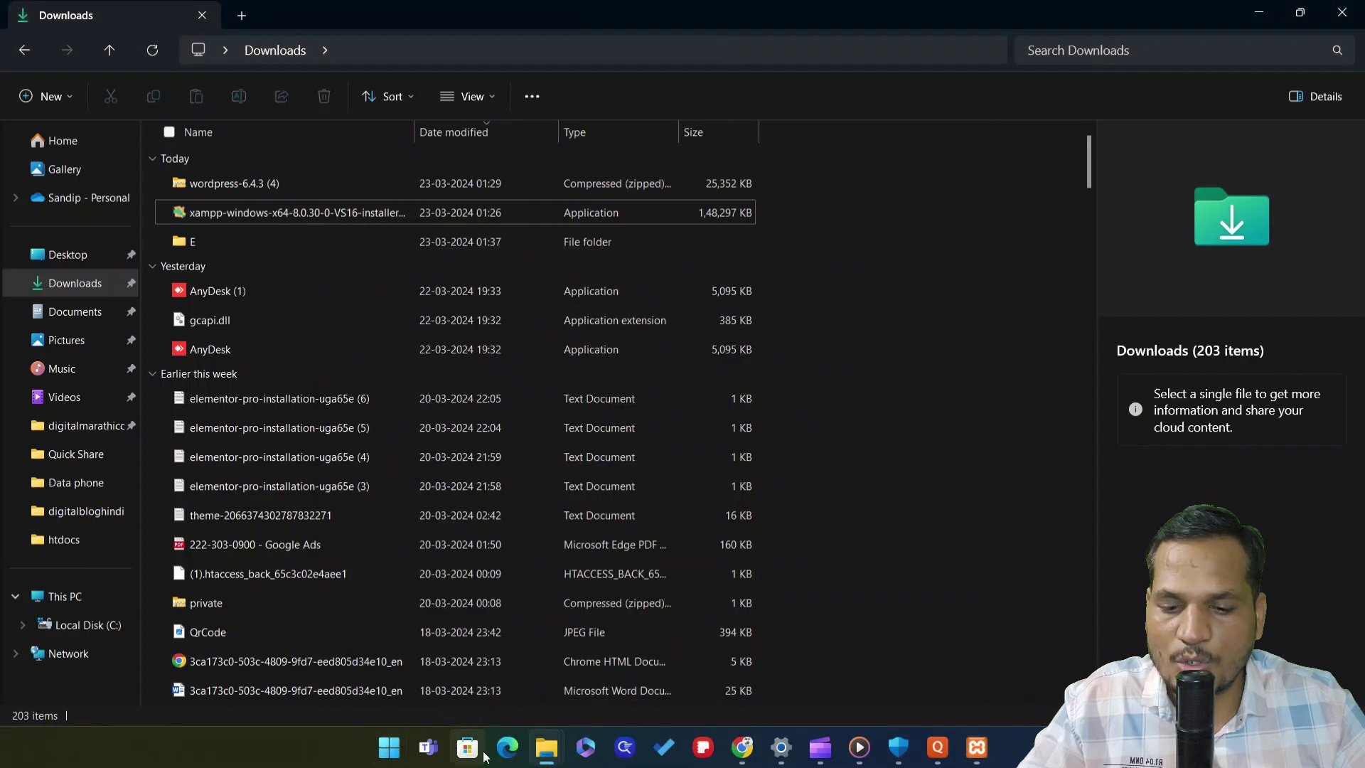
pyautogui.click(389, 747)
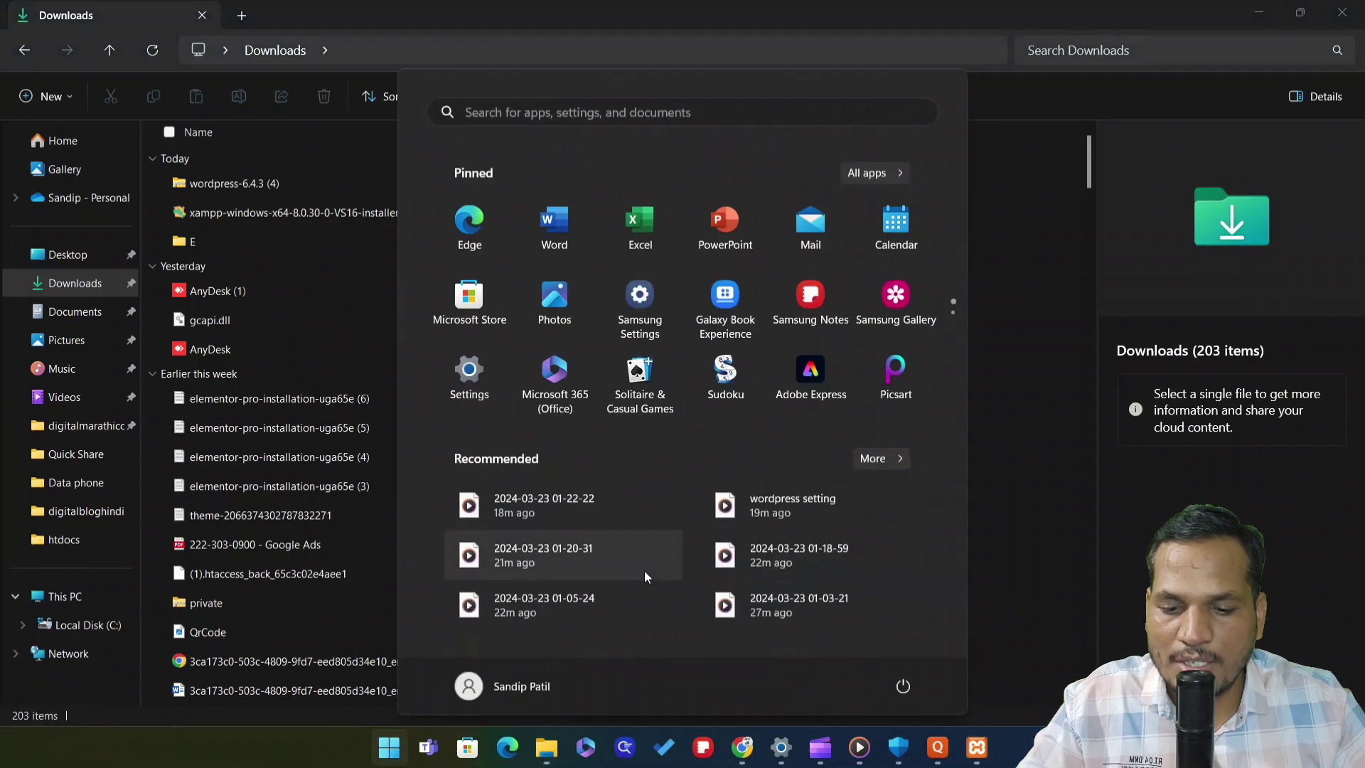
pyautogui.click(1046, 379)
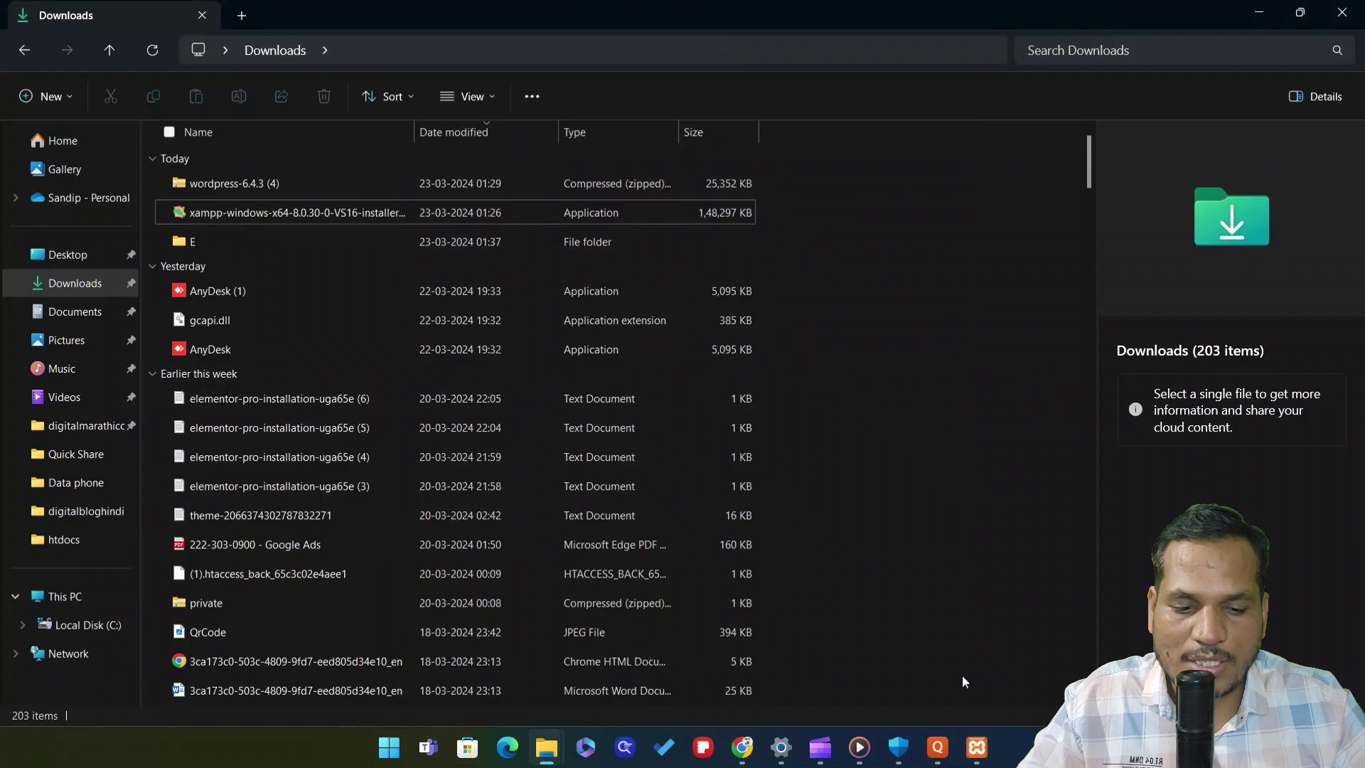
pyautogui.click(977, 747)
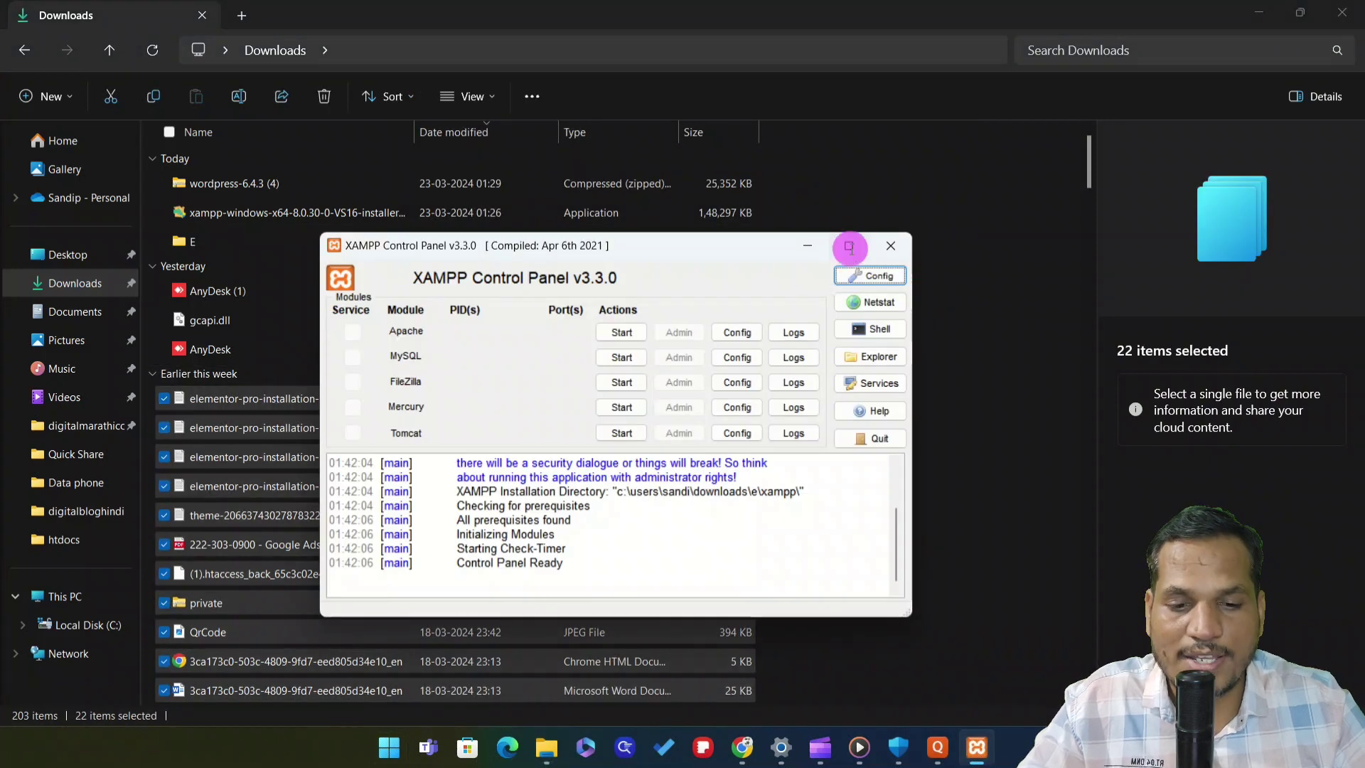
pyautogui.click(849, 247)
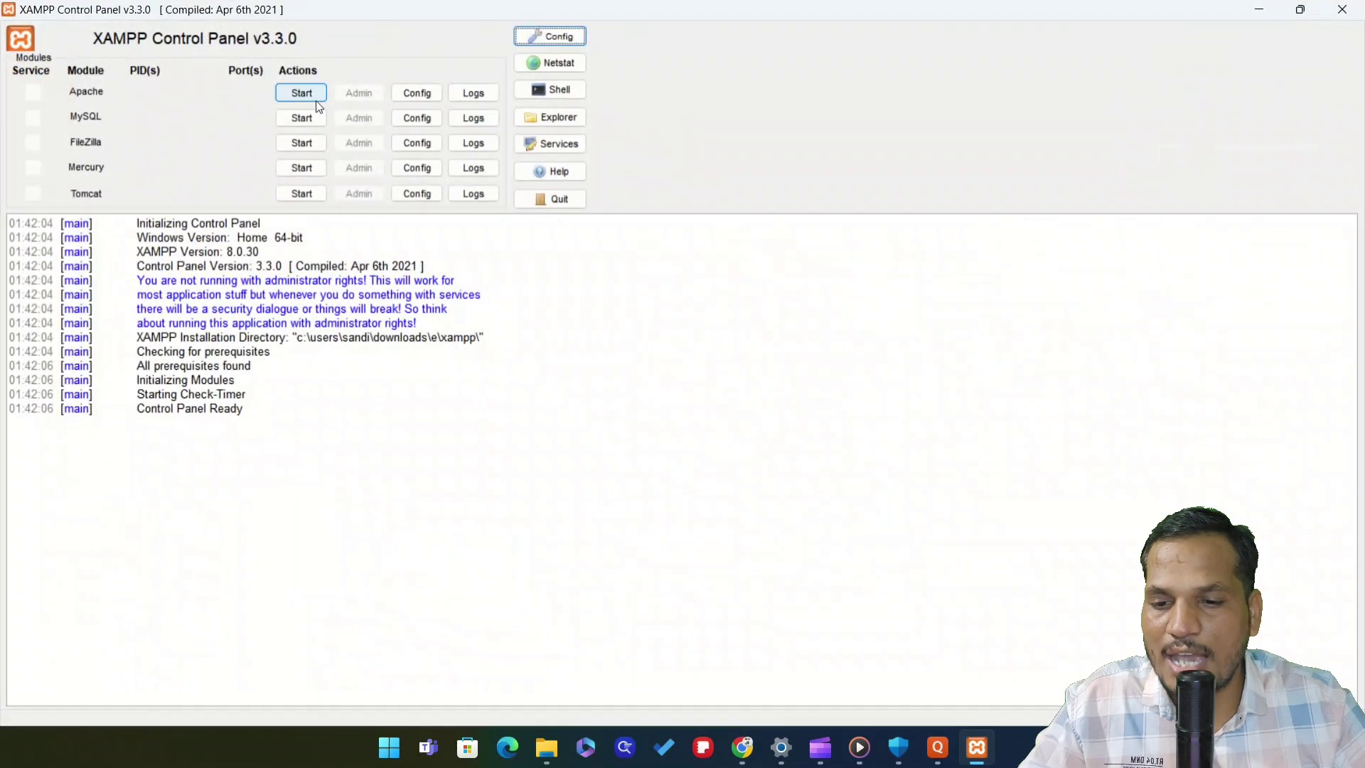
pyautogui.click(1300, 10)
# Start Apache and MySQL, then minimise the Control Panel
pyautogui.click(623, 333)
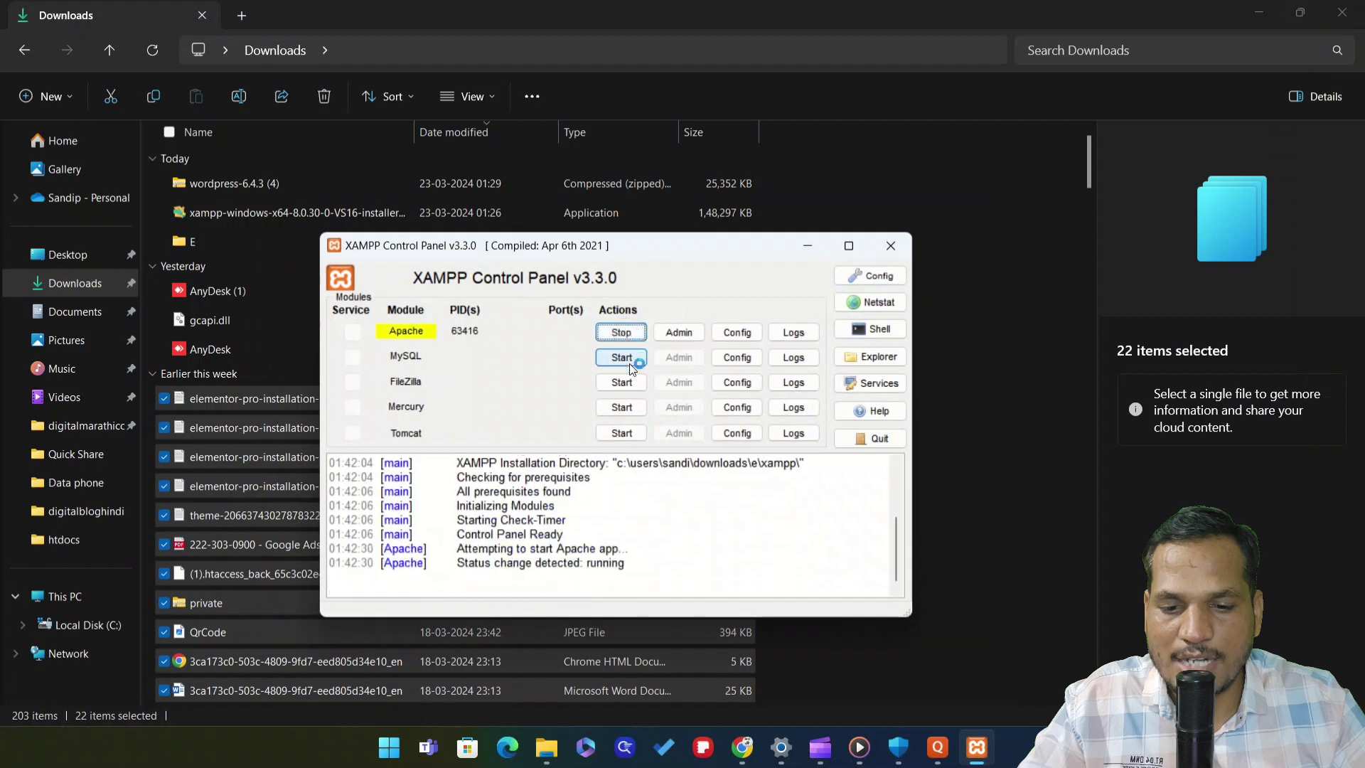
pyautogui.click(622, 358)
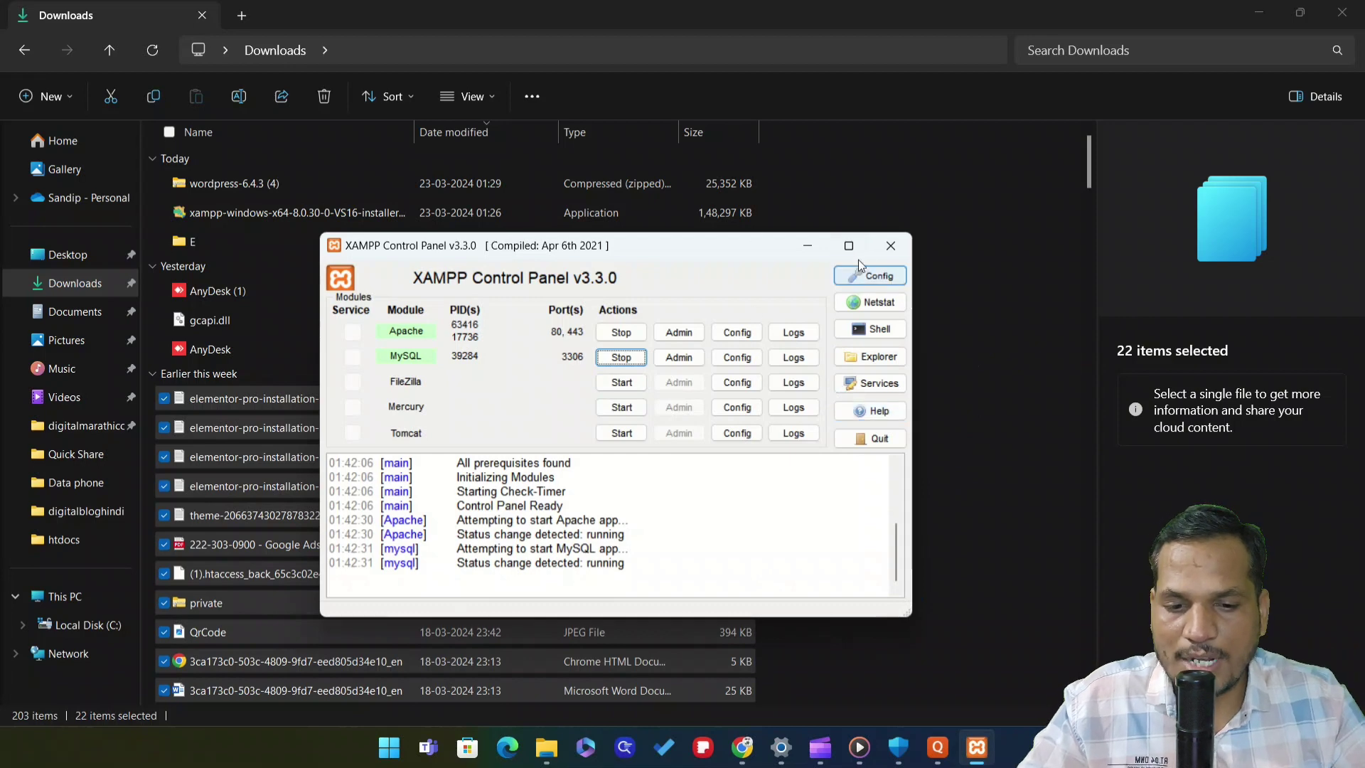
pyautogui.click(814, 247)
pyautogui.click(992, 497)
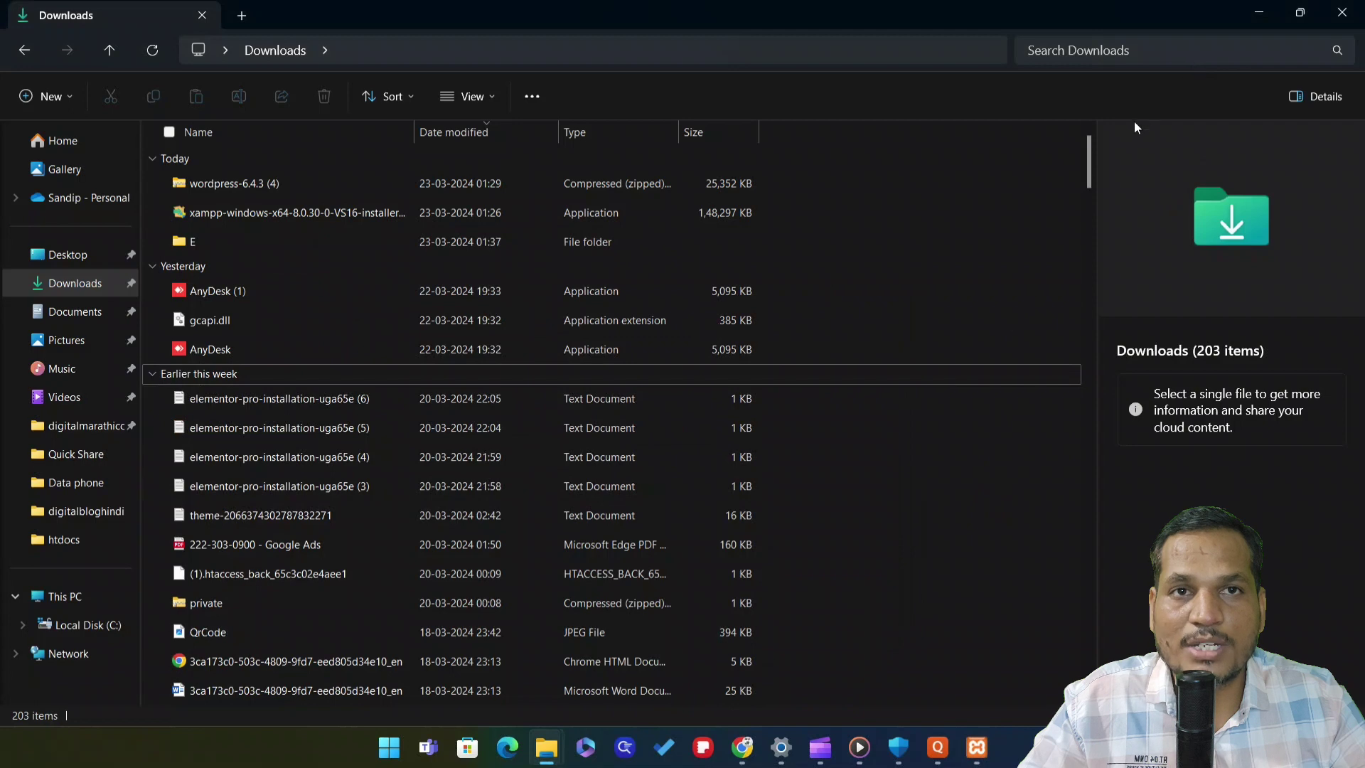
# Copy the wordpress-6.4.3 (4) zip file from Downloads
pyautogui.click(82, 294)
pyautogui.click(276, 184)
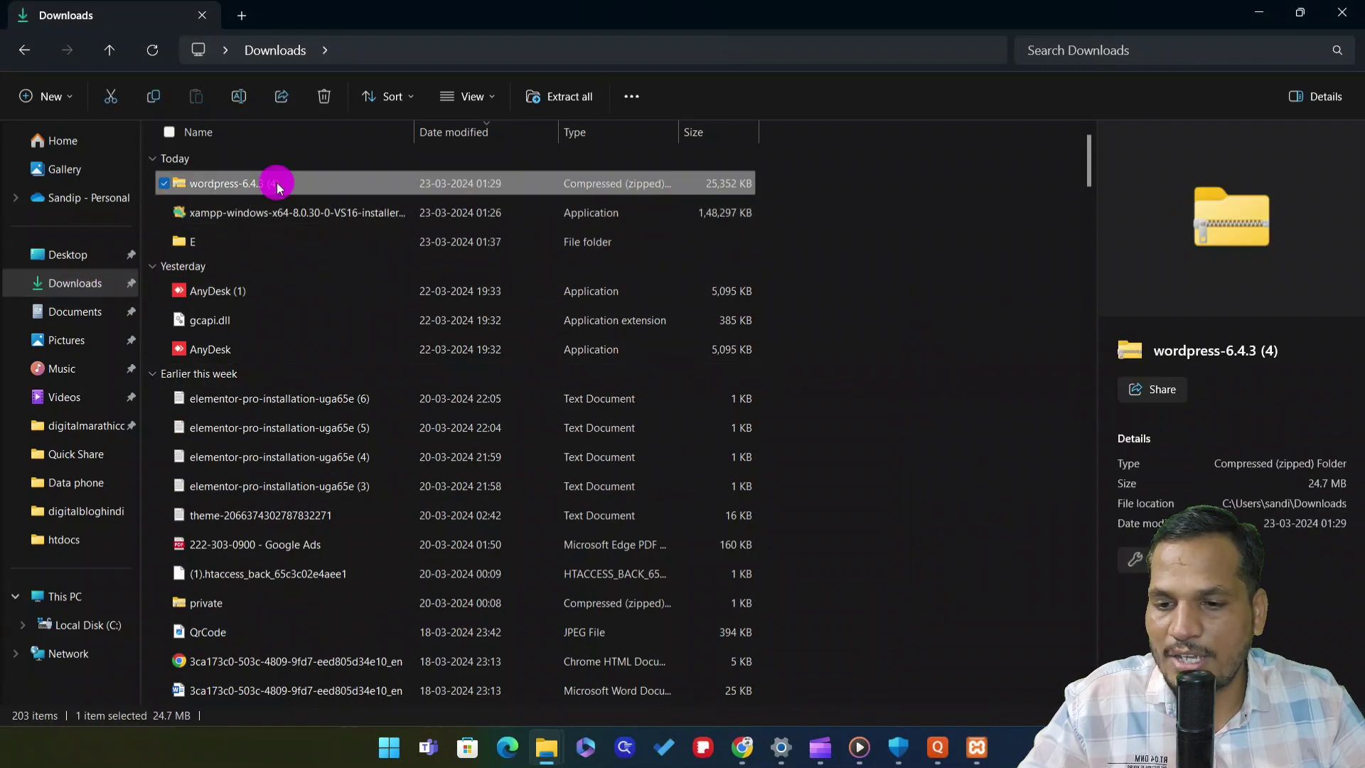
pyautogui.rightClick(354, 195)
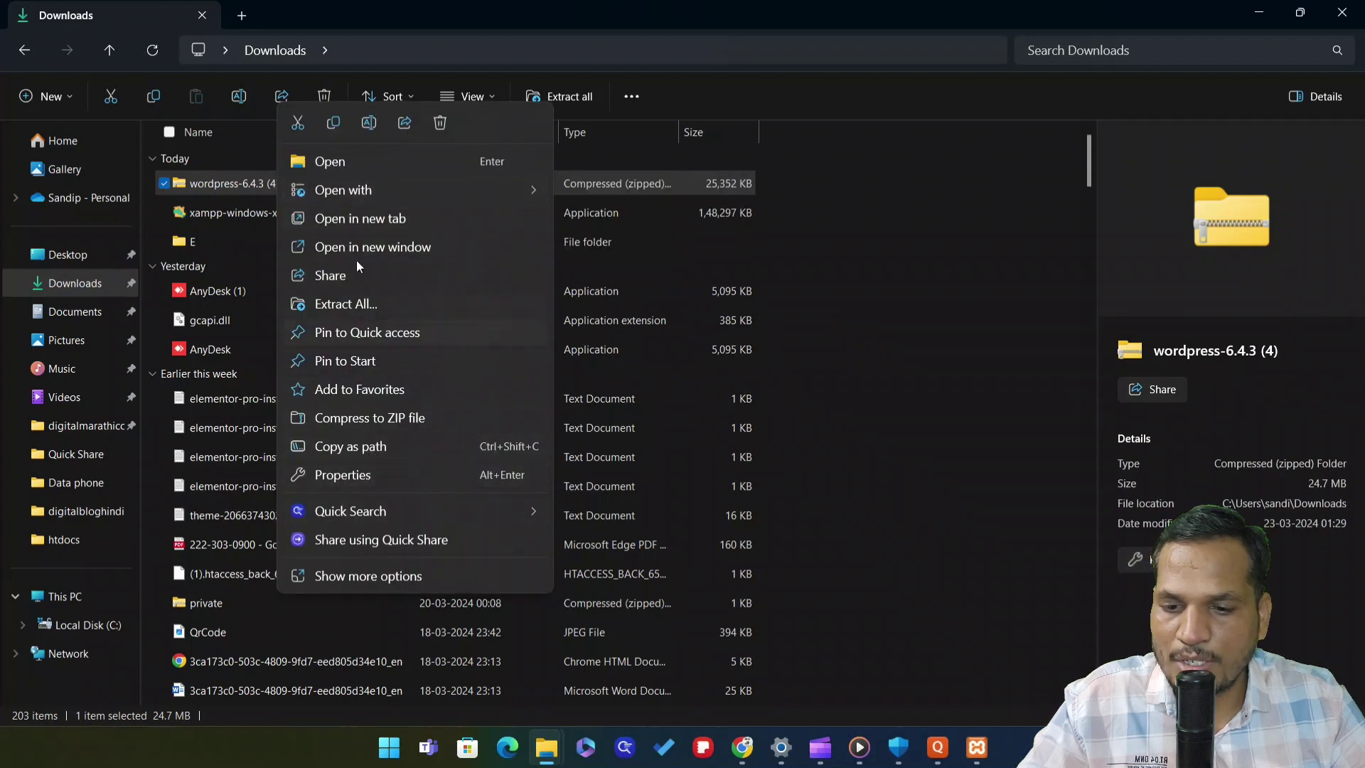
pyautogui.click(334, 123)
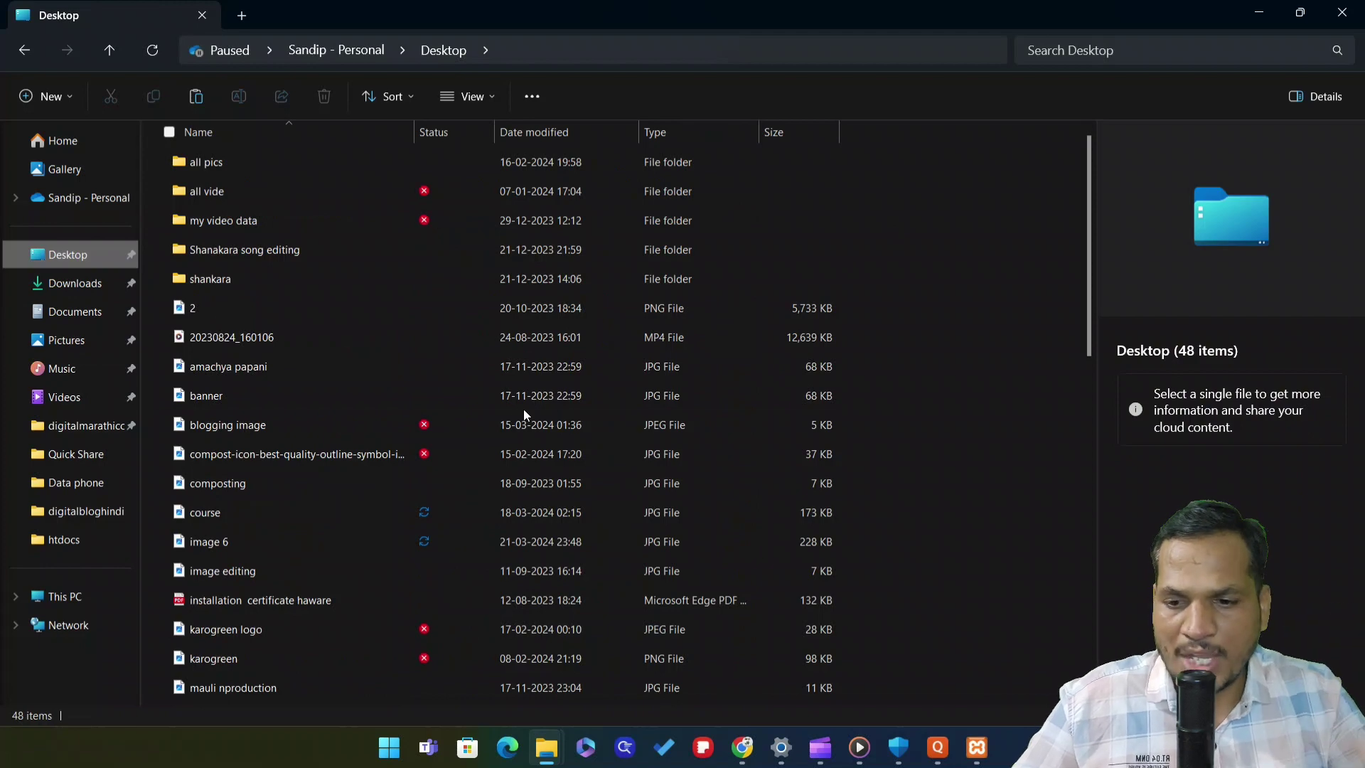
# Inspect the xampp folder on Local Disk (C:), then return to Downloads
pyautogui.click(80, 601)
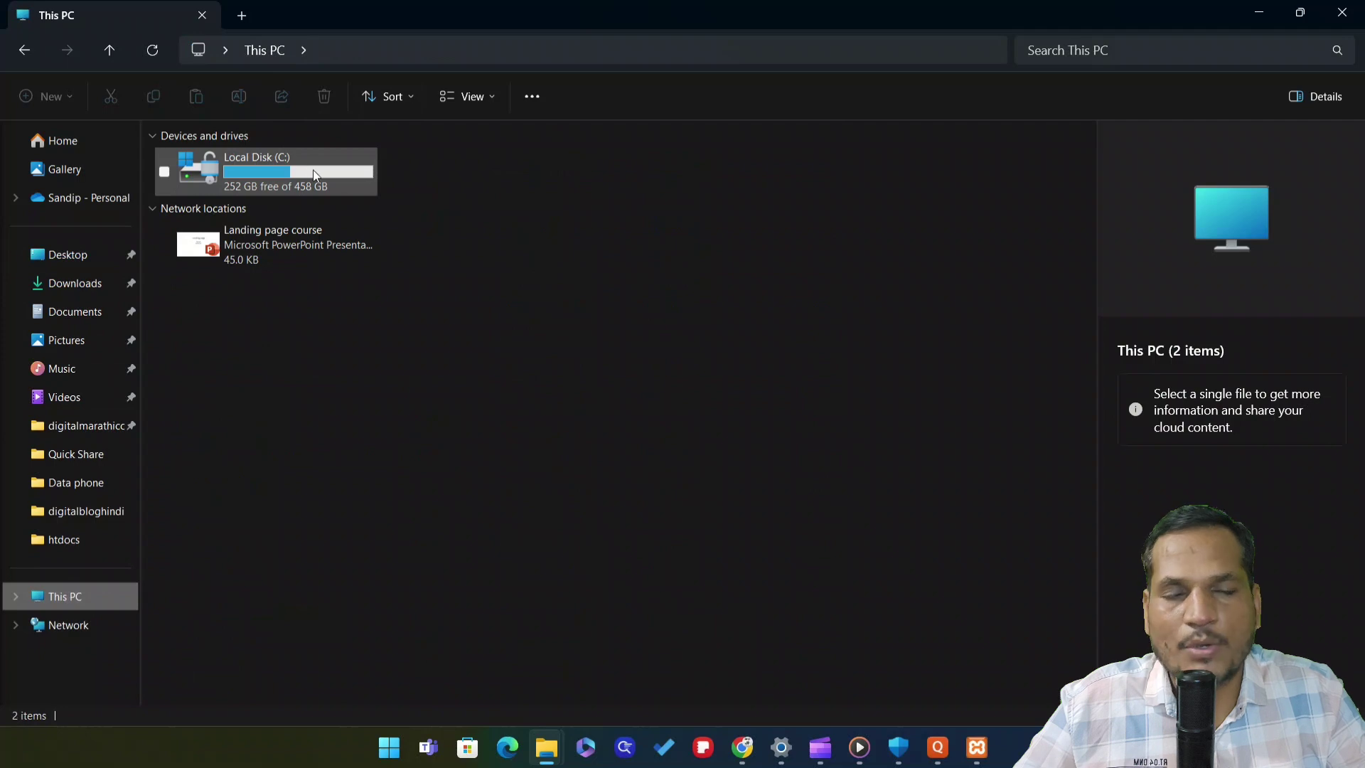
pyautogui.doubleClick(321, 171)
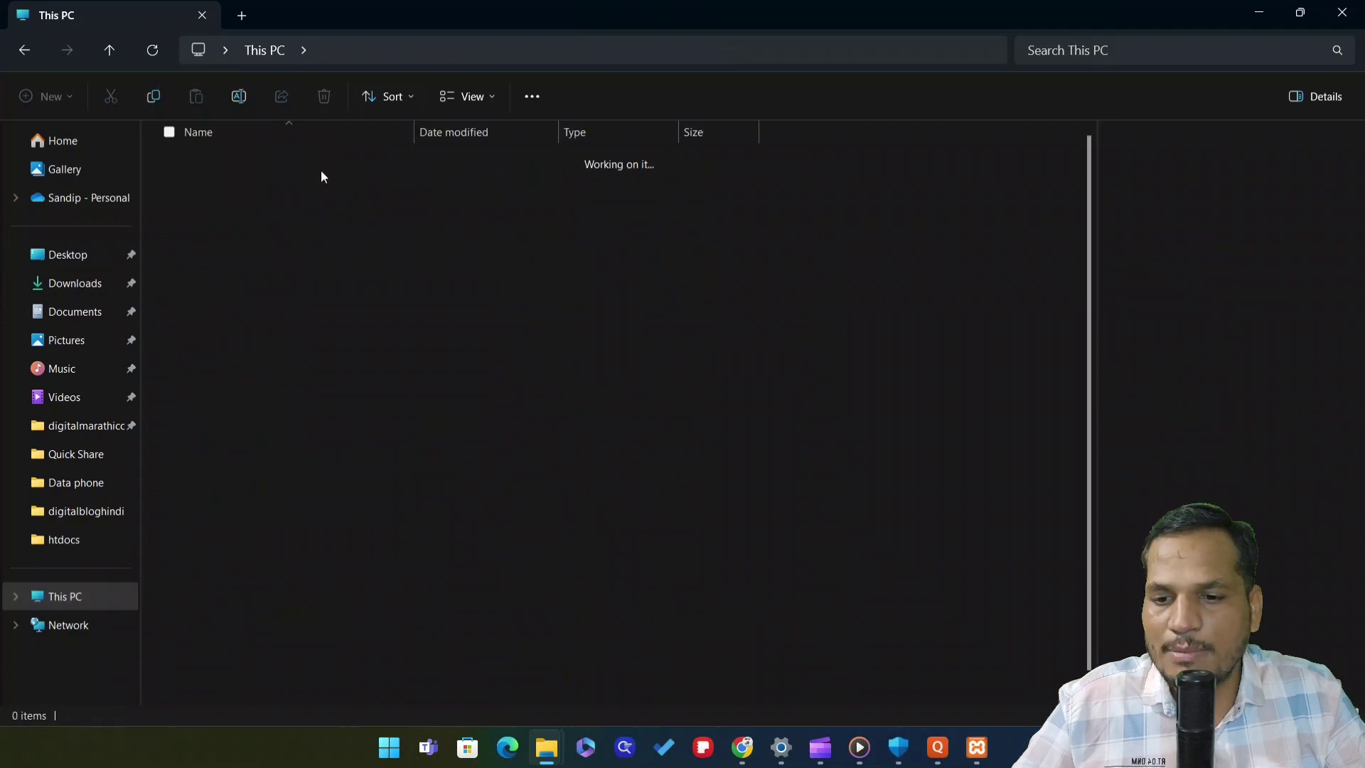
pyautogui.scroll(-1, 327, 498)
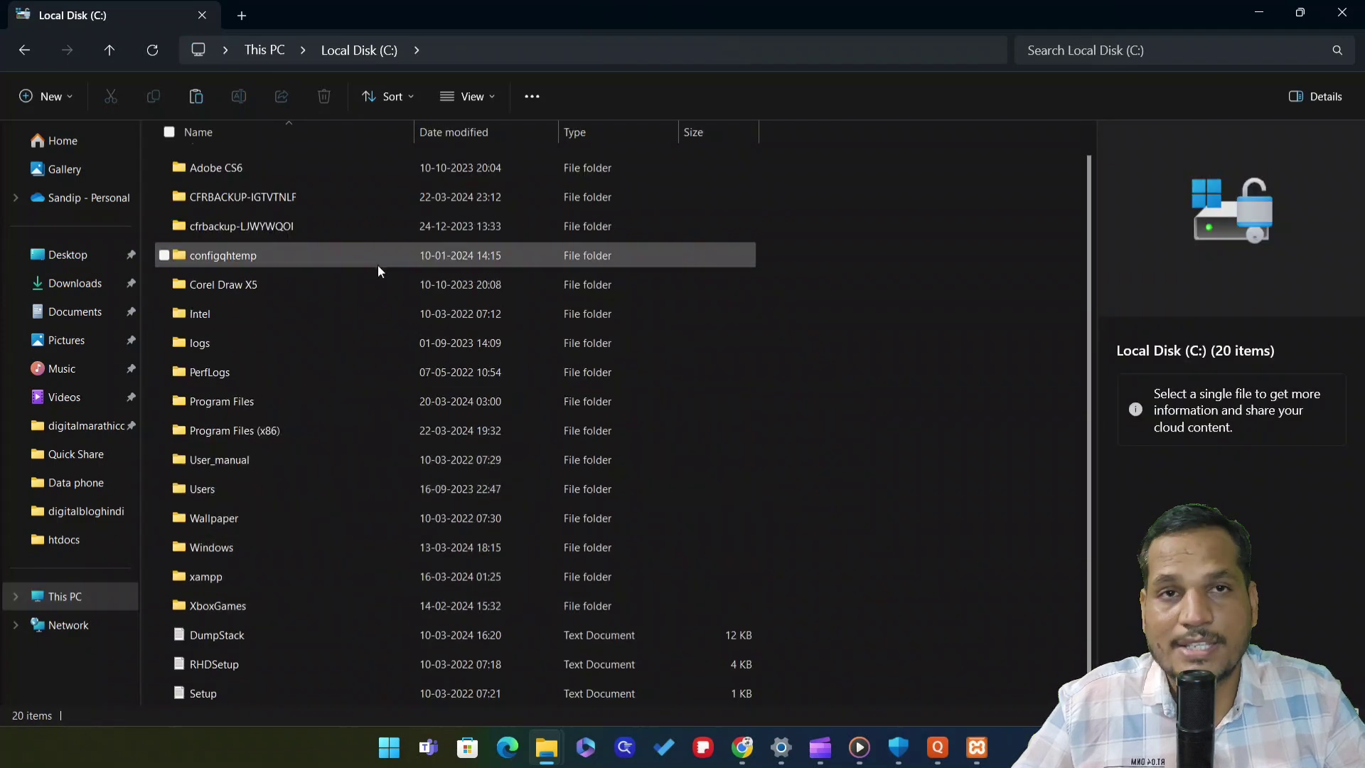
pyautogui.doubleClick(258, 577)
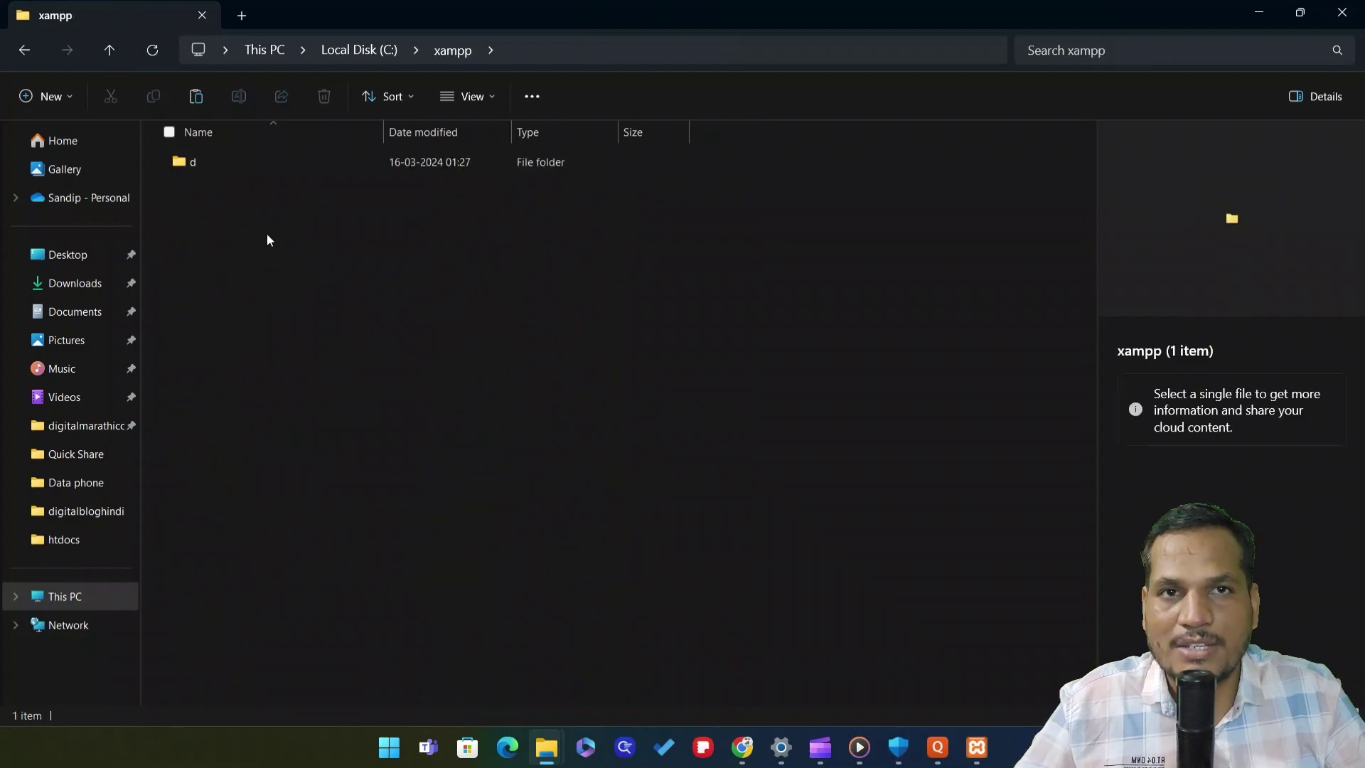
pyautogui.click(27, 52)
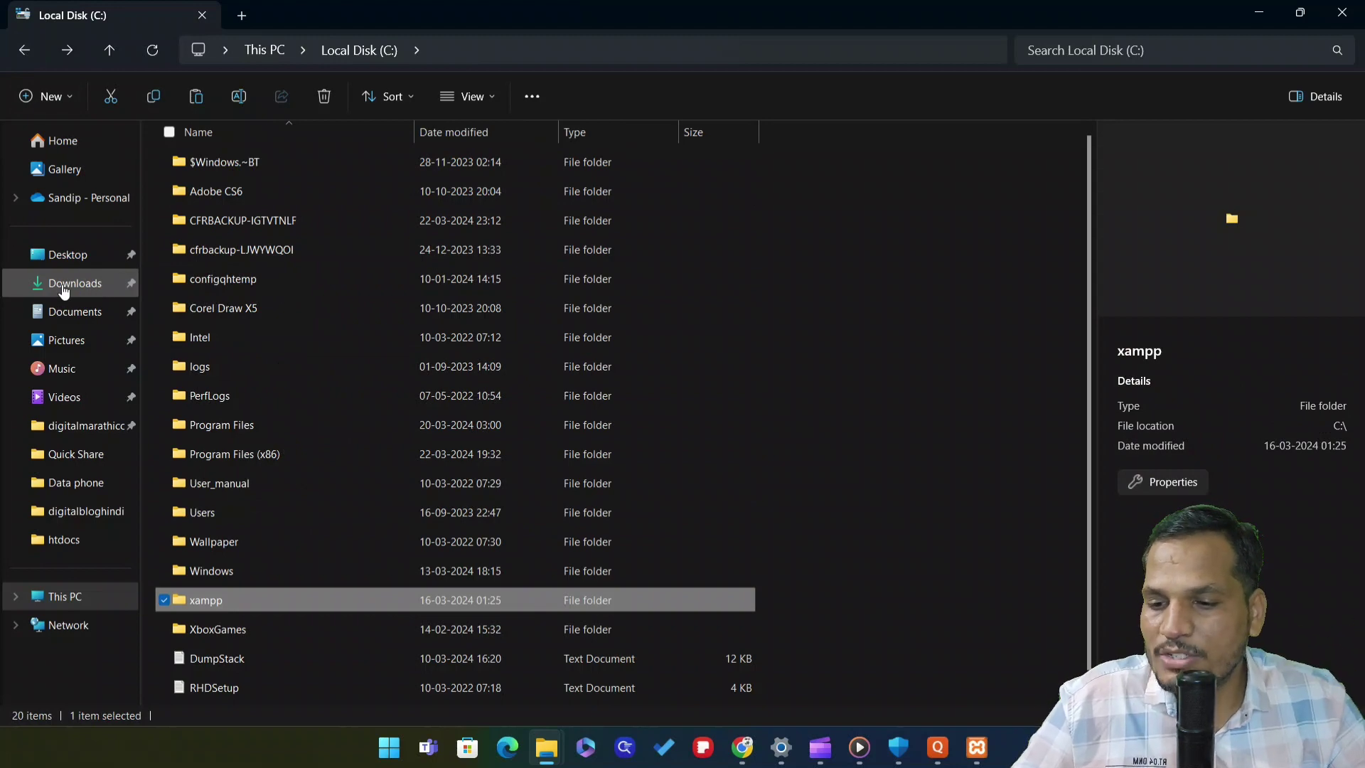
pyautogui.click(98, 292)
pyautogui.doubleClick(216, 243)
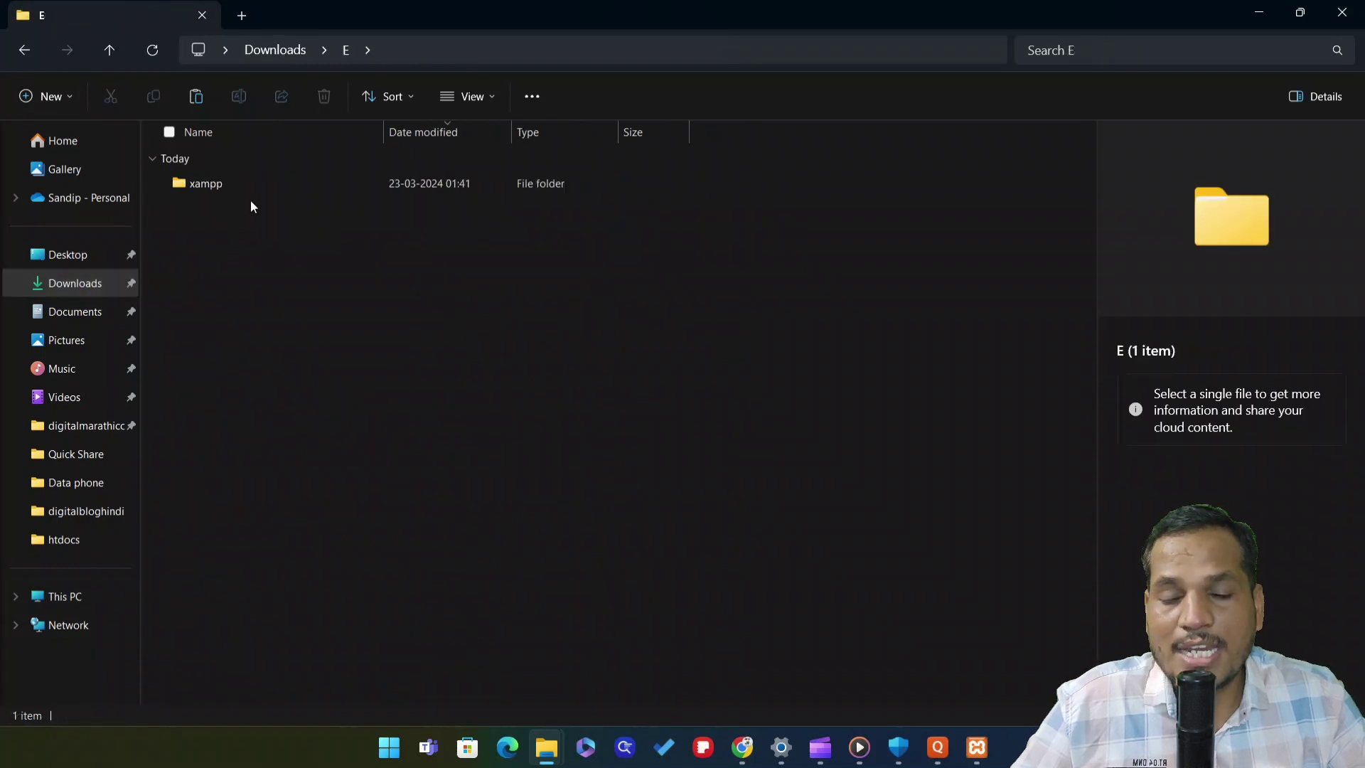
pyautogui.doubleClick(255, 184)
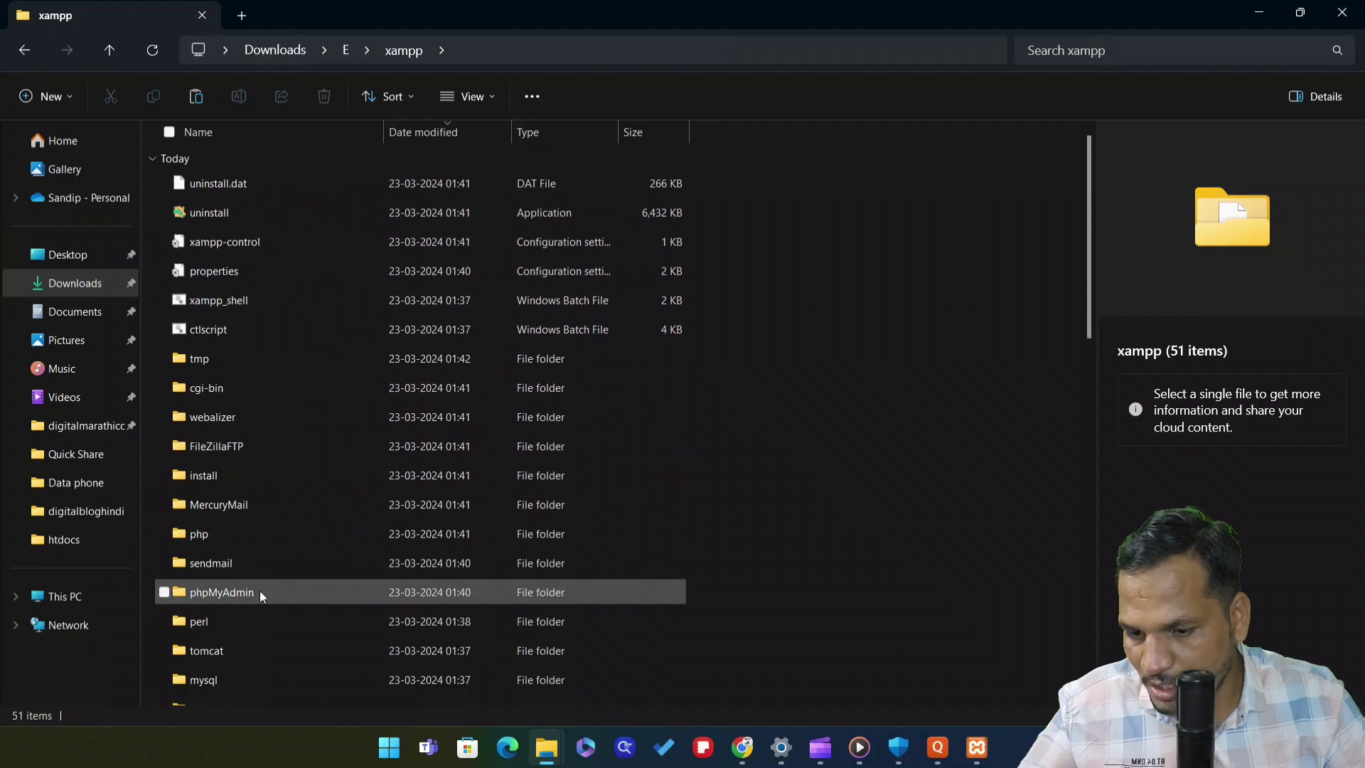
pyautogui.scroll(-1, 295, 283)
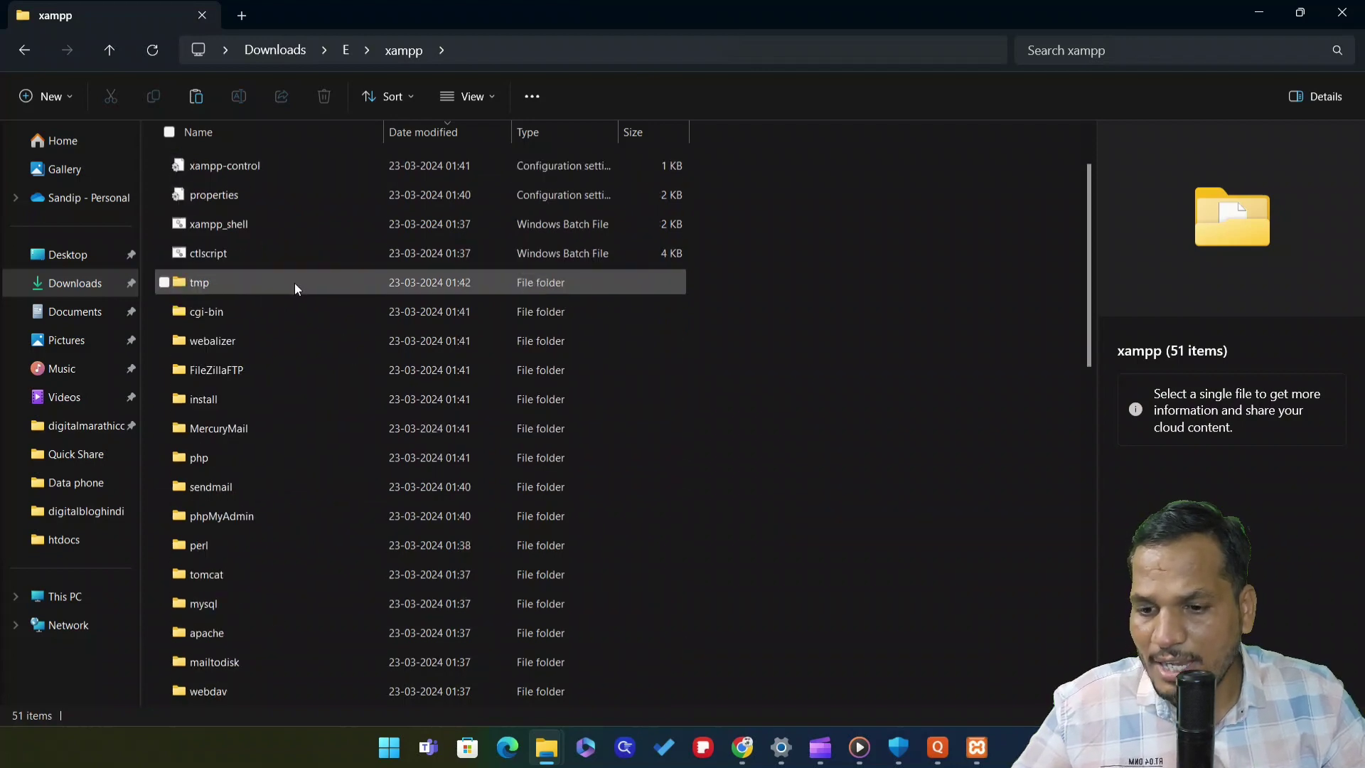
pyautogui.scroll(-2, 296, 287)
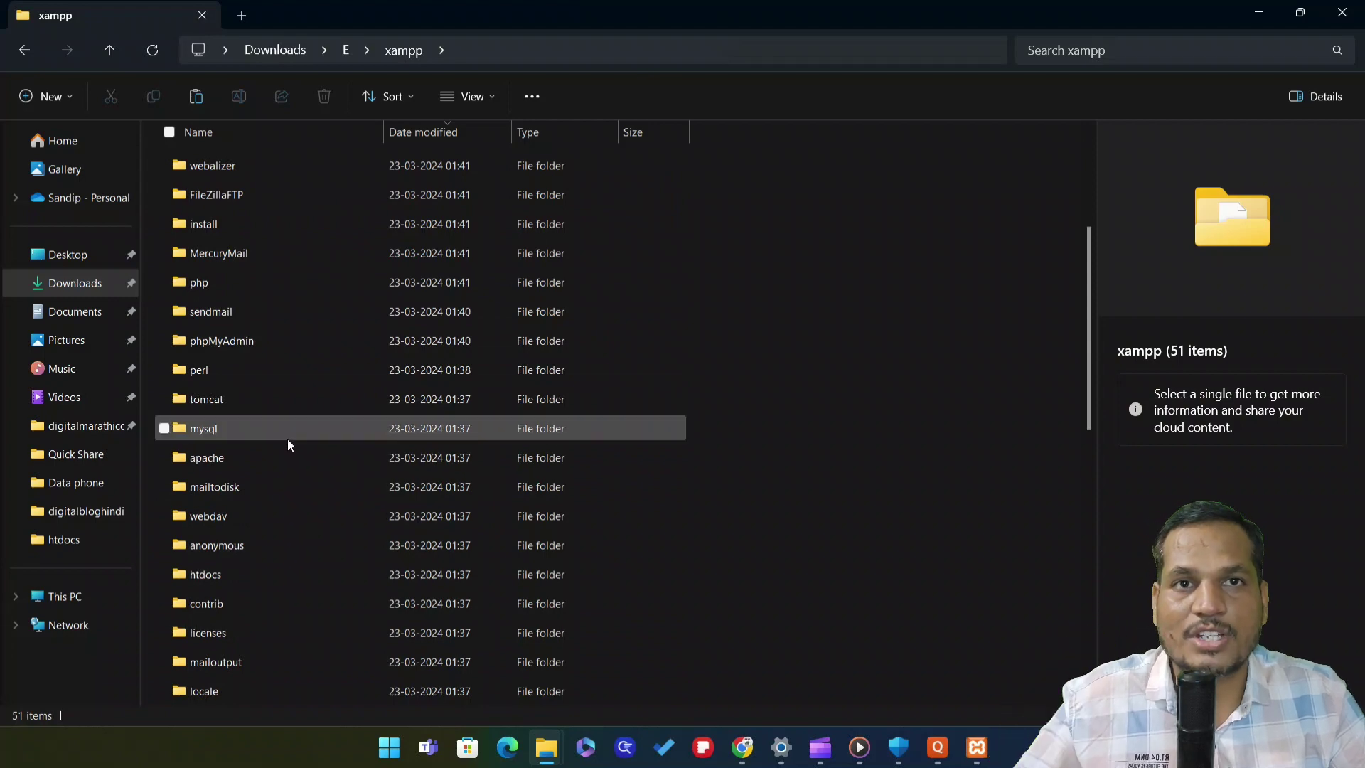
pyautogui.scroll(-1, 269, 313)
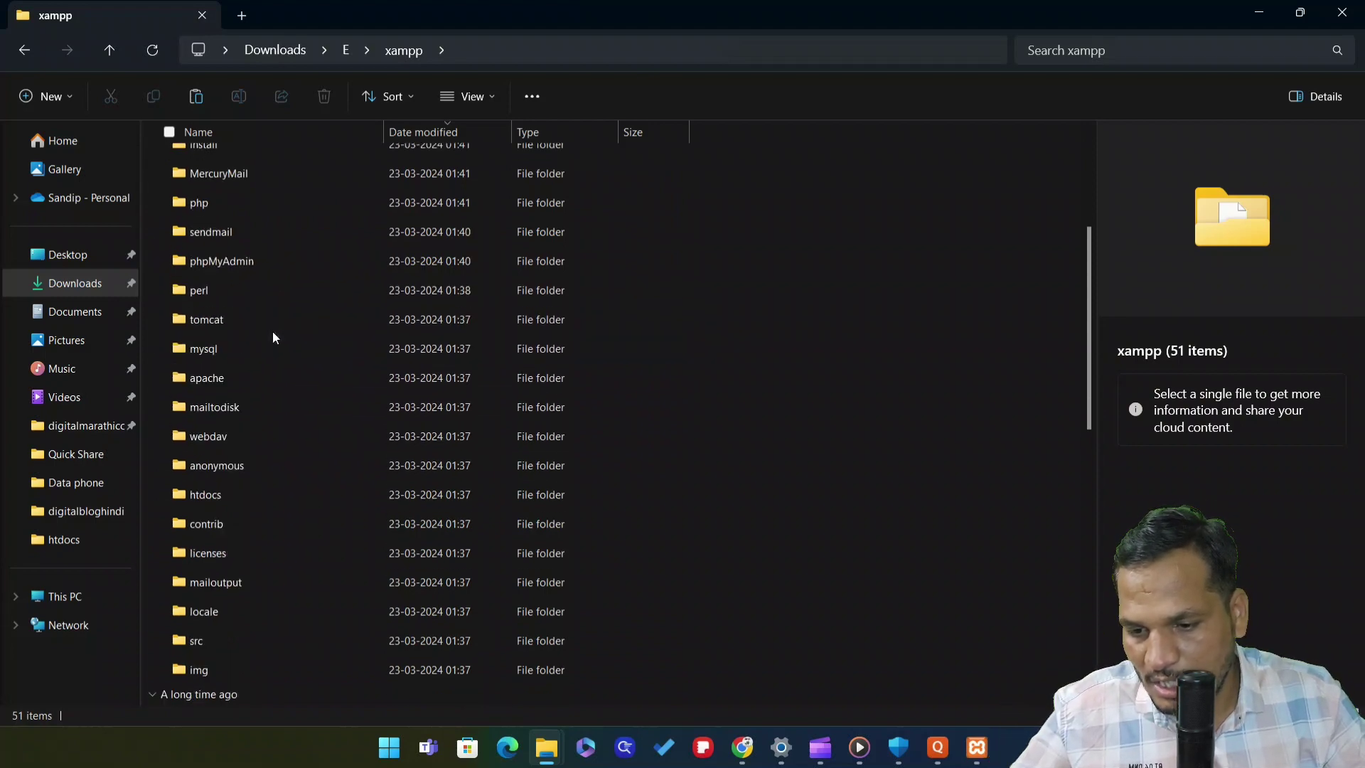
pyautogui.doubleClick(254, 494)
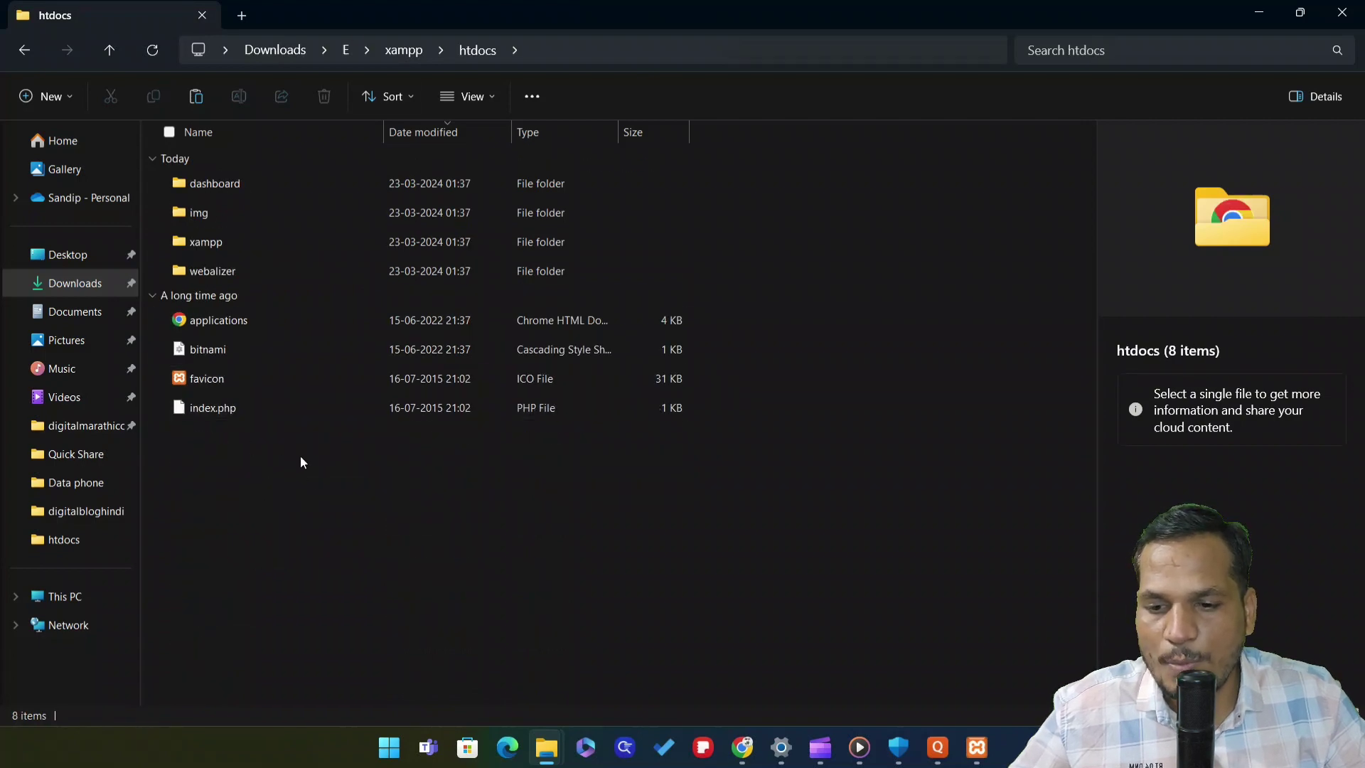
pyautogui.rightClick(233, 459)
pyautogui.click(554, 505)
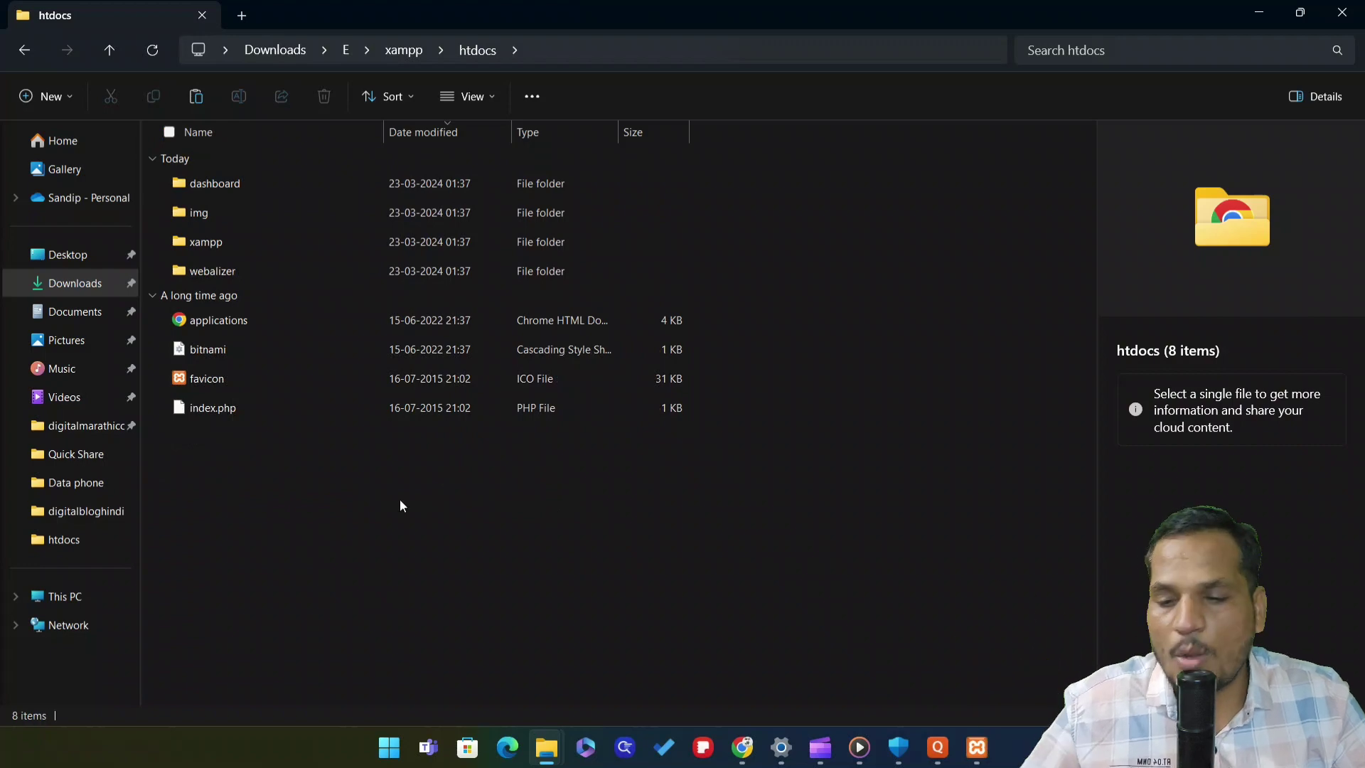
pyautogui.click(91, 291)
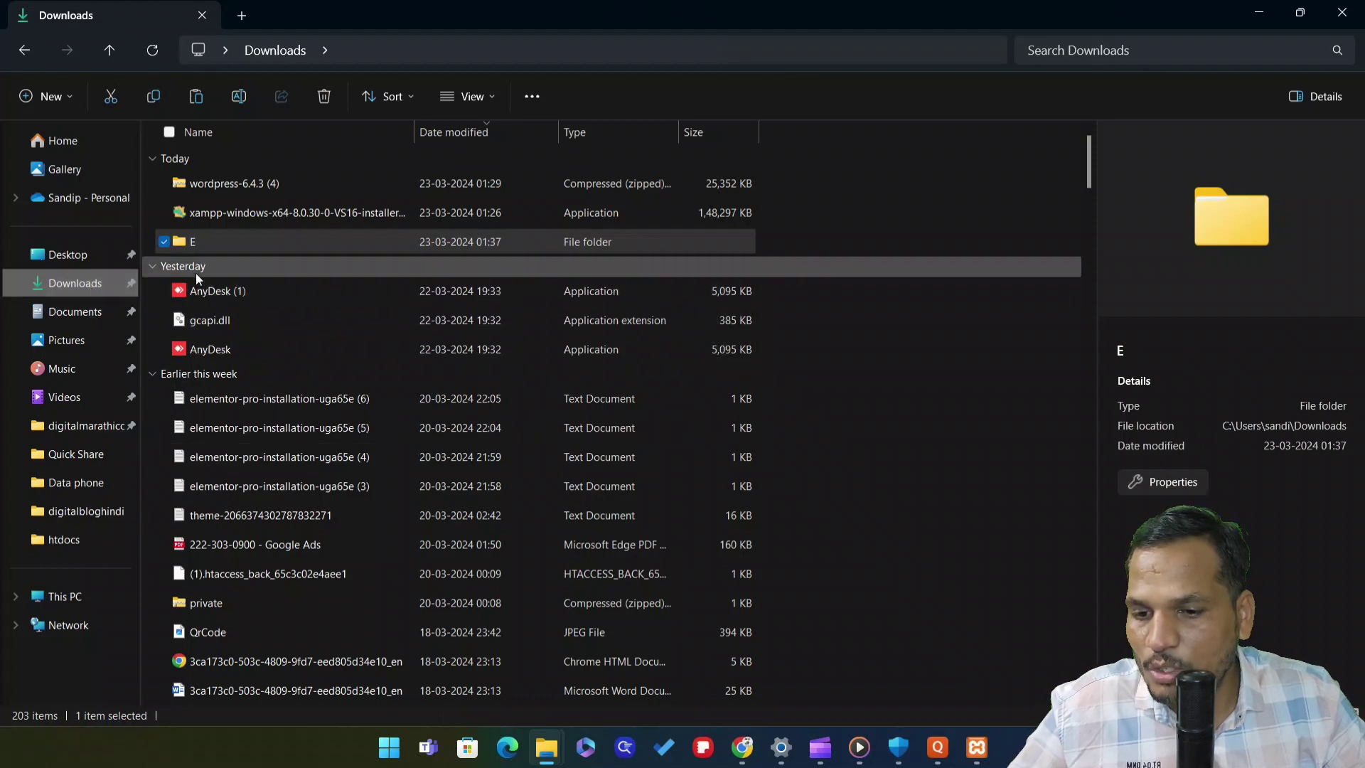
# Copy the wordpress-6.4.3 (4) zip and open the E\xampp folder
pyautogui.click(288, 184)
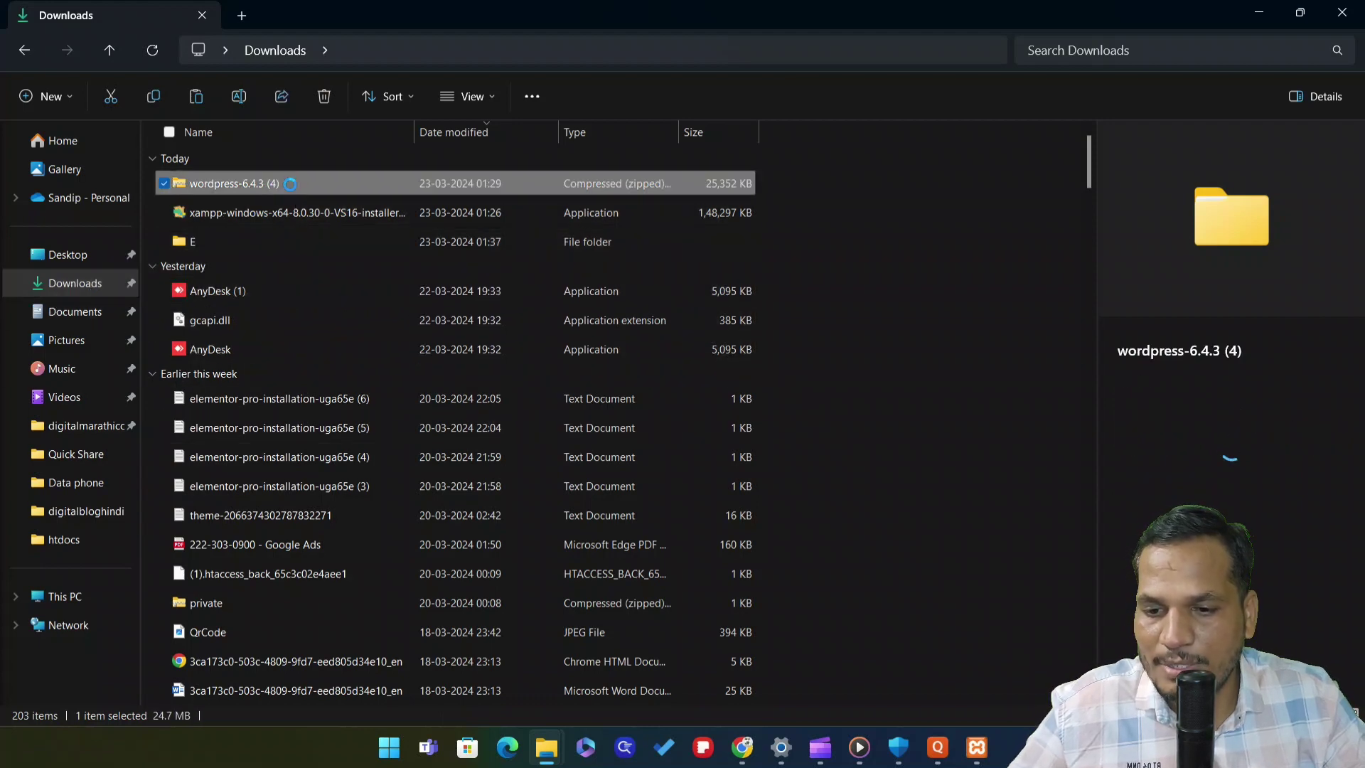
pyautogui.rightClick(292, 184)
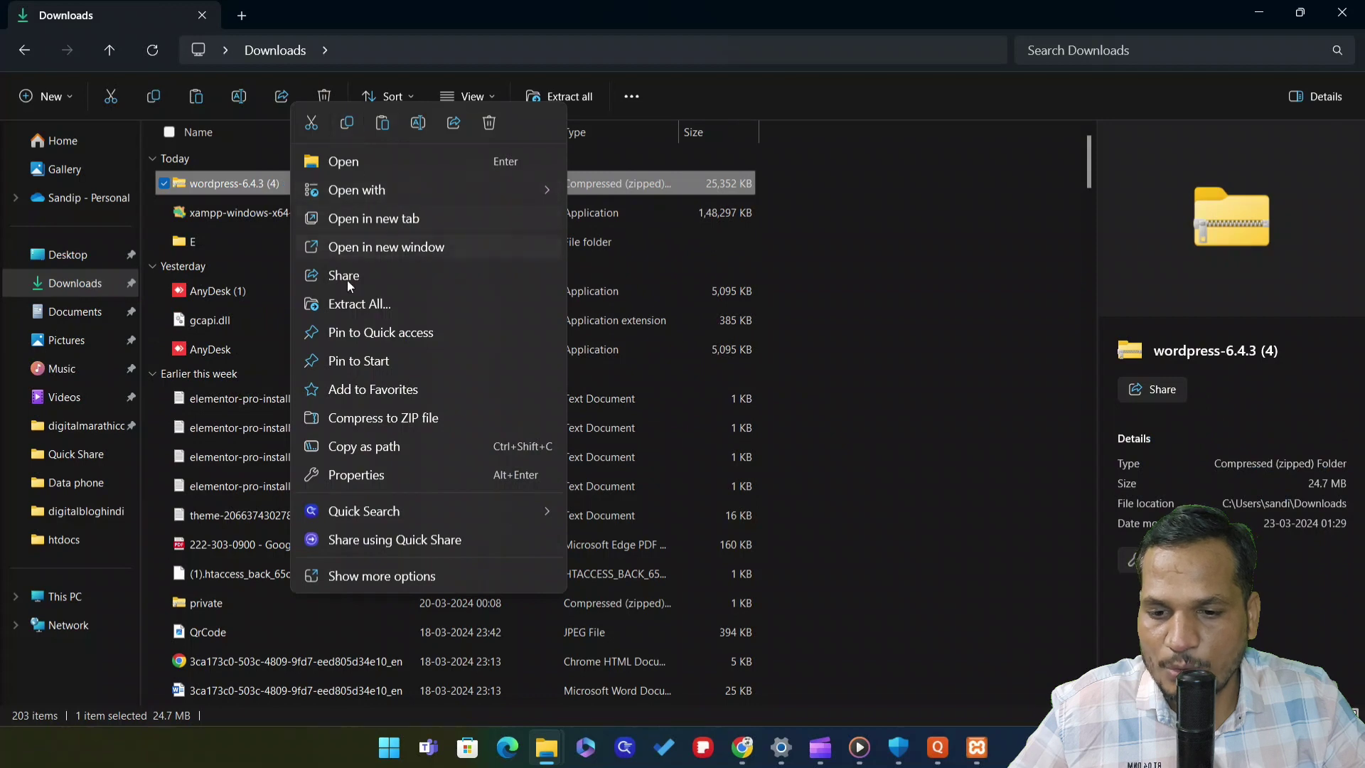
pyautogui.click(349, 125)
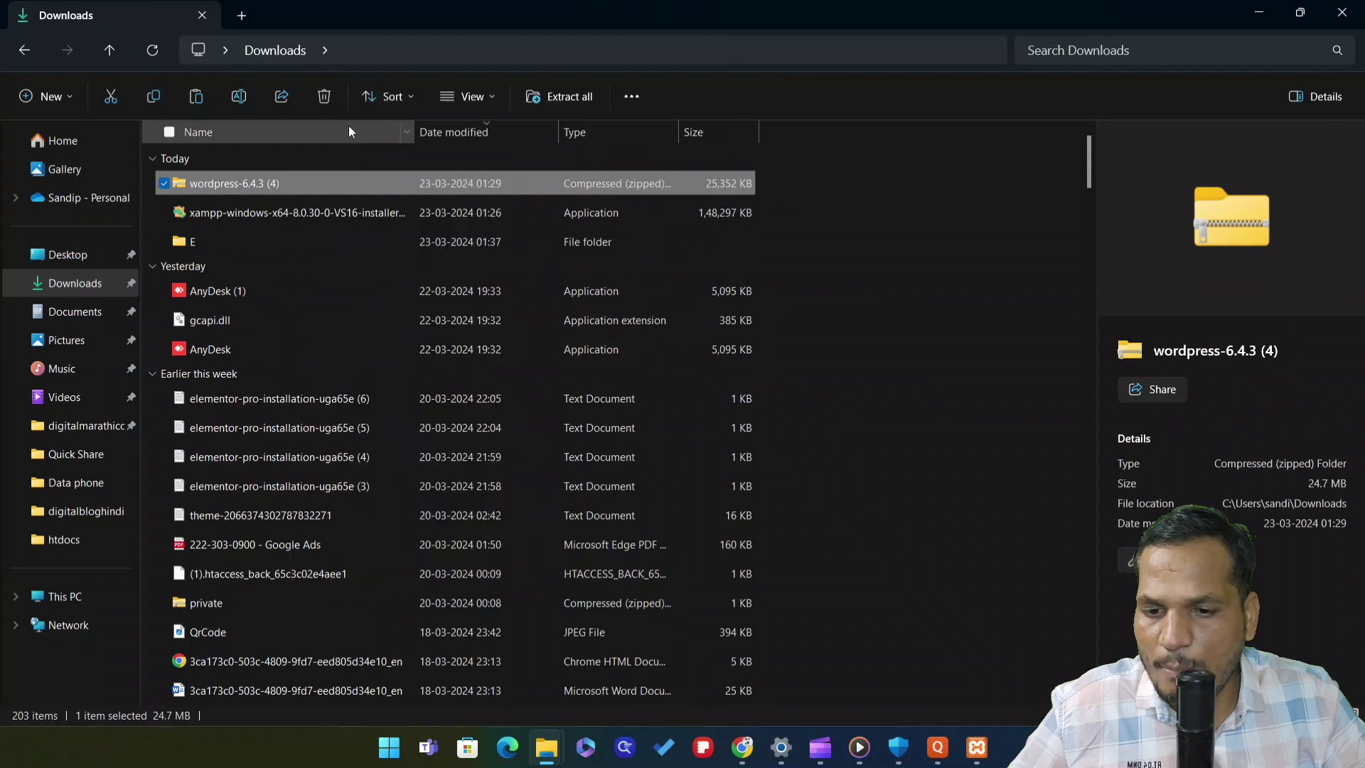
pyautogui.click(229, 245)
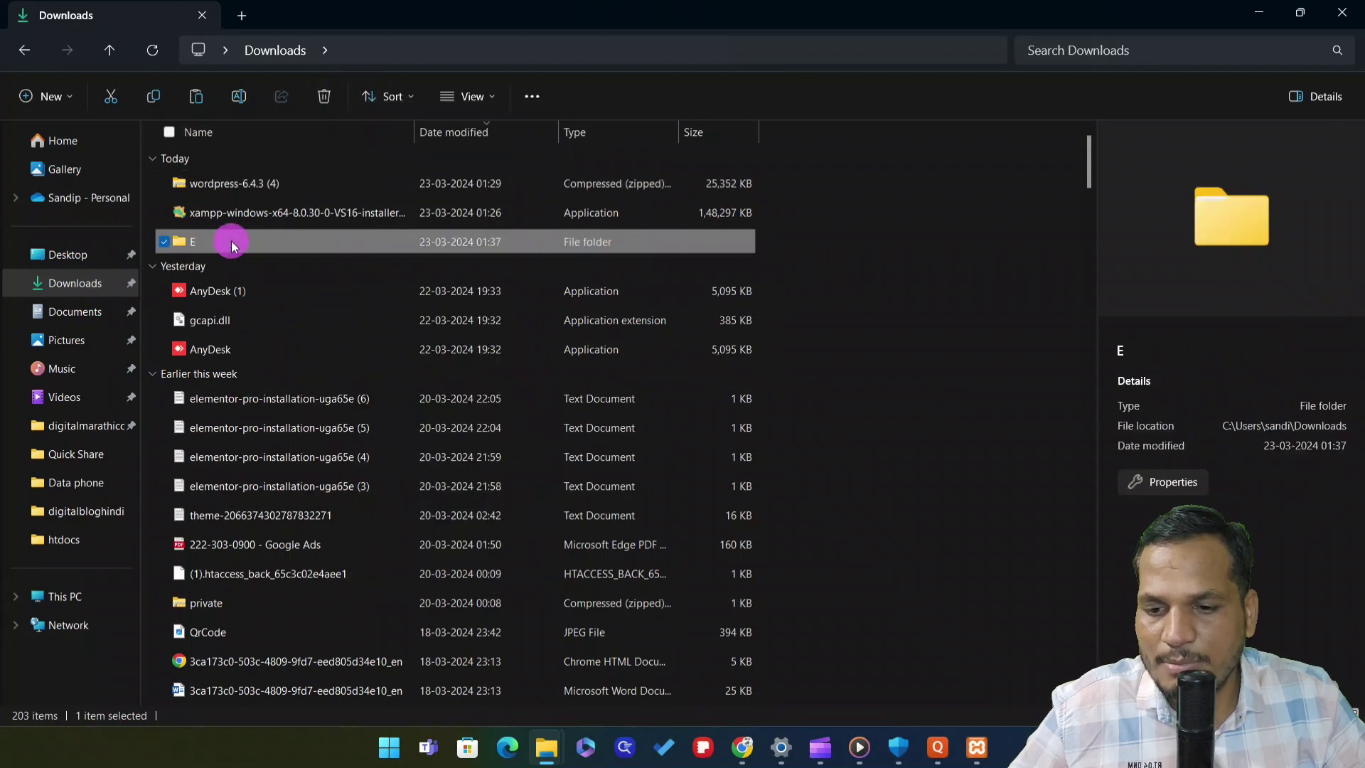
pyautogui.doubleClick(232, 241)
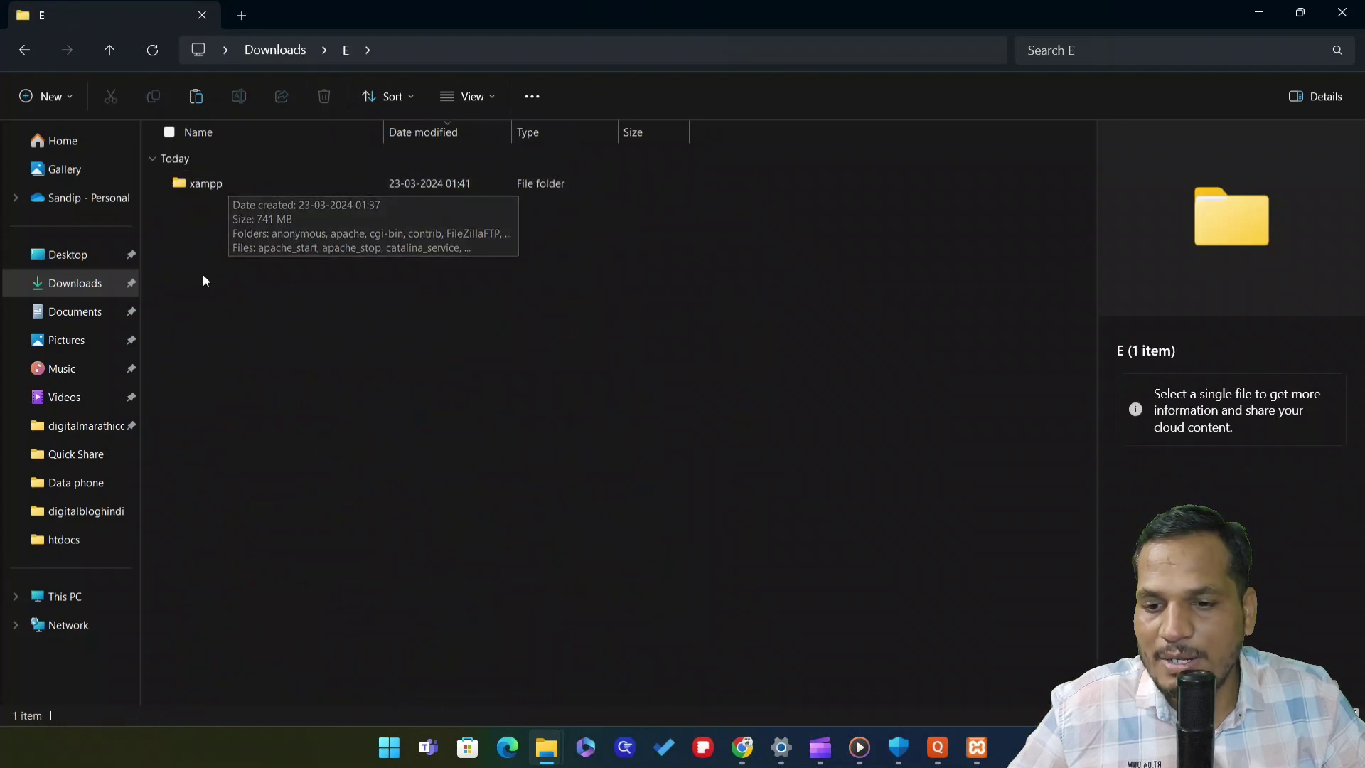
pyautogui.click(219, 186)
pyautogui.doubleClick(220, 187)
# Paste the zip into the htdocs folder
pyautogui.scroll(-1, 263, 498)
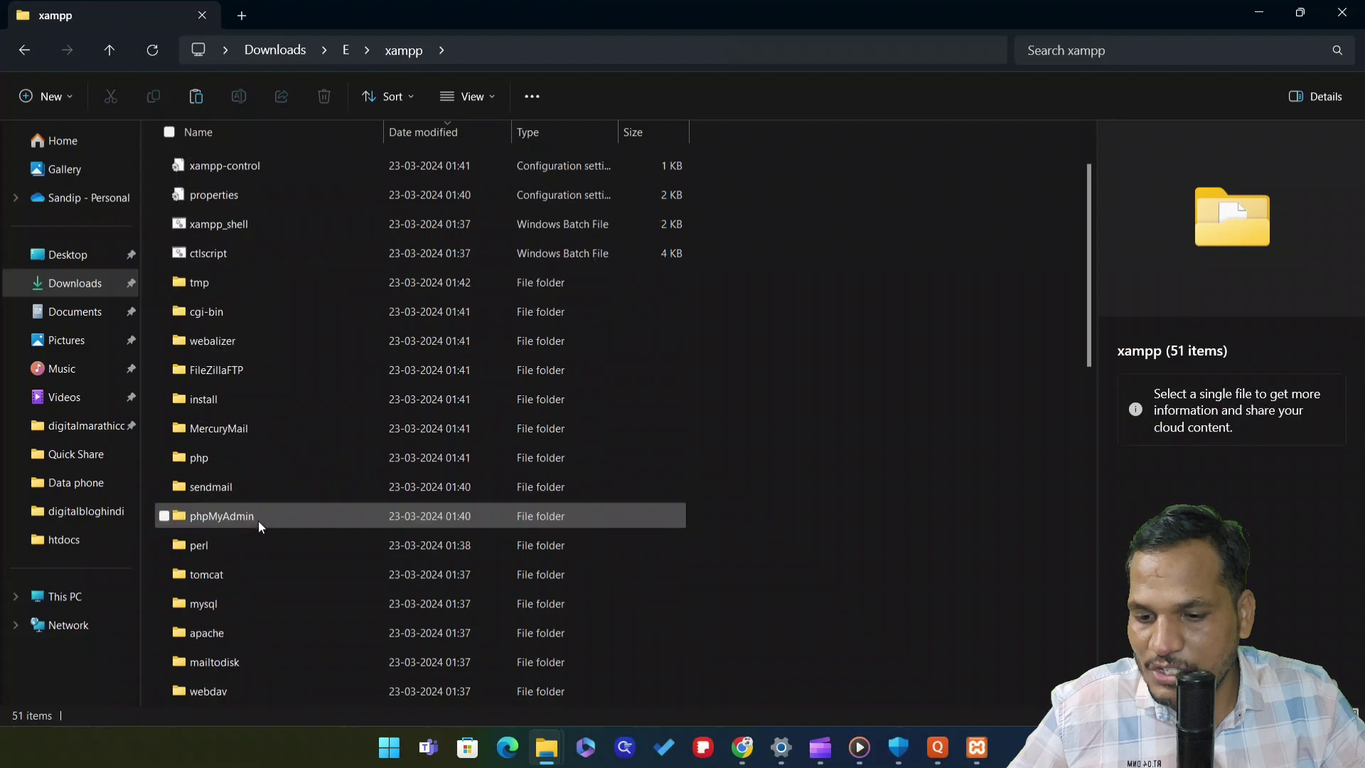
pyautogui.scroll(-1, 239, 529)
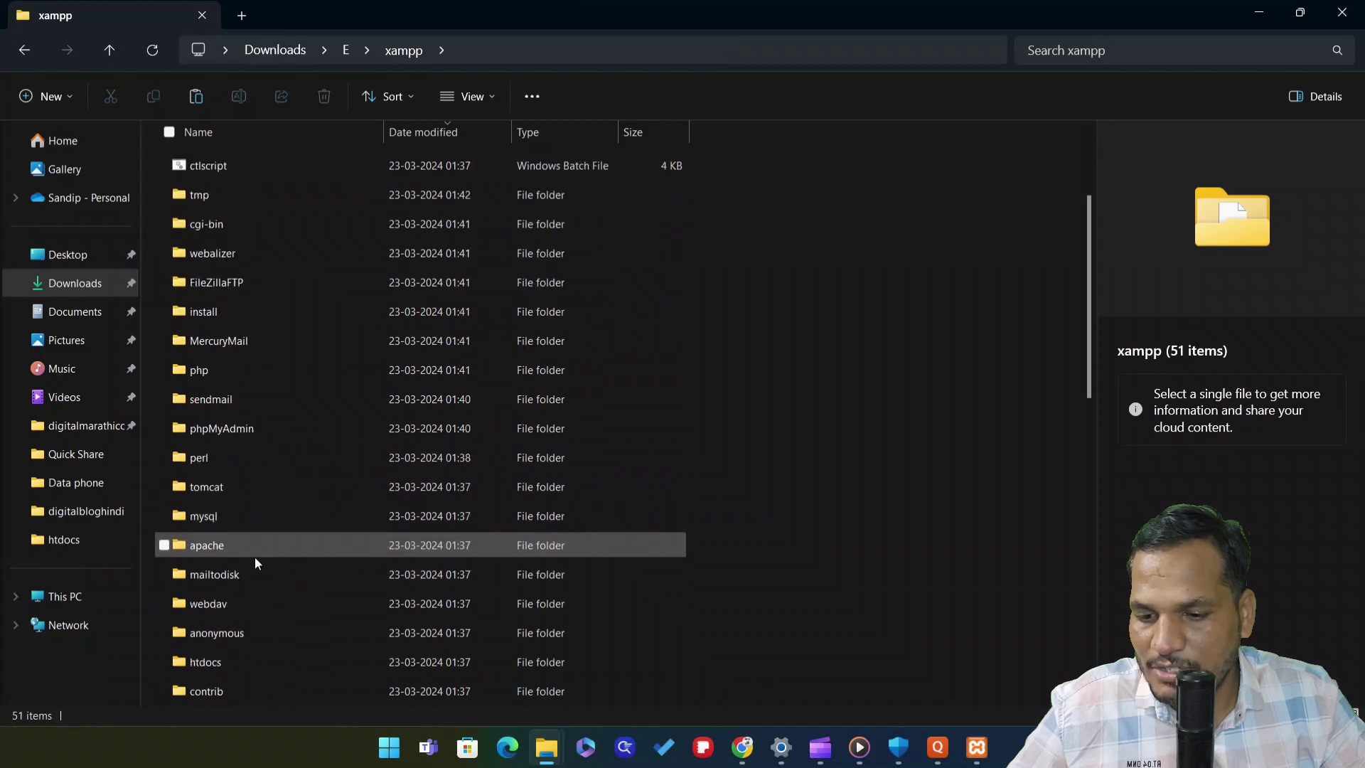
pyautogui.scroll(-2, 258, 487)
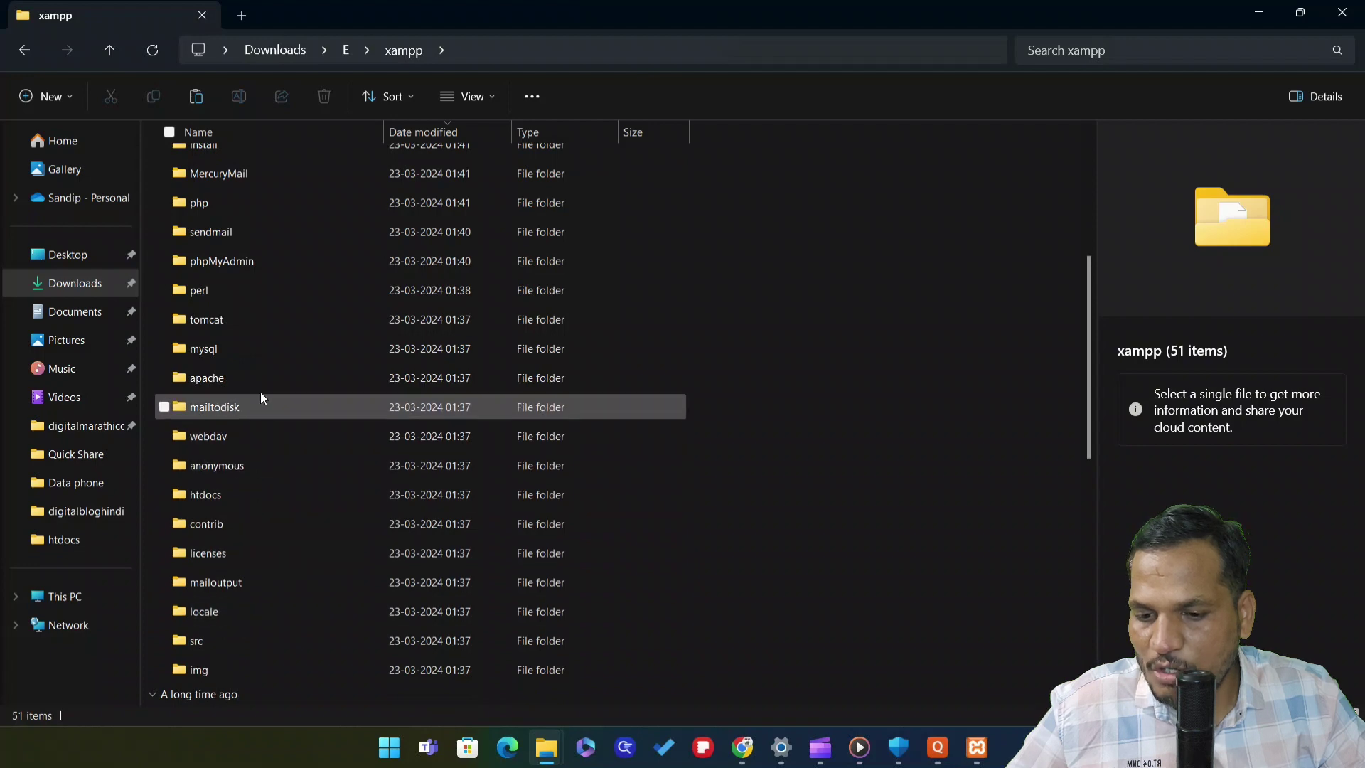
pyautogui.scroll(-1, 260, 408)
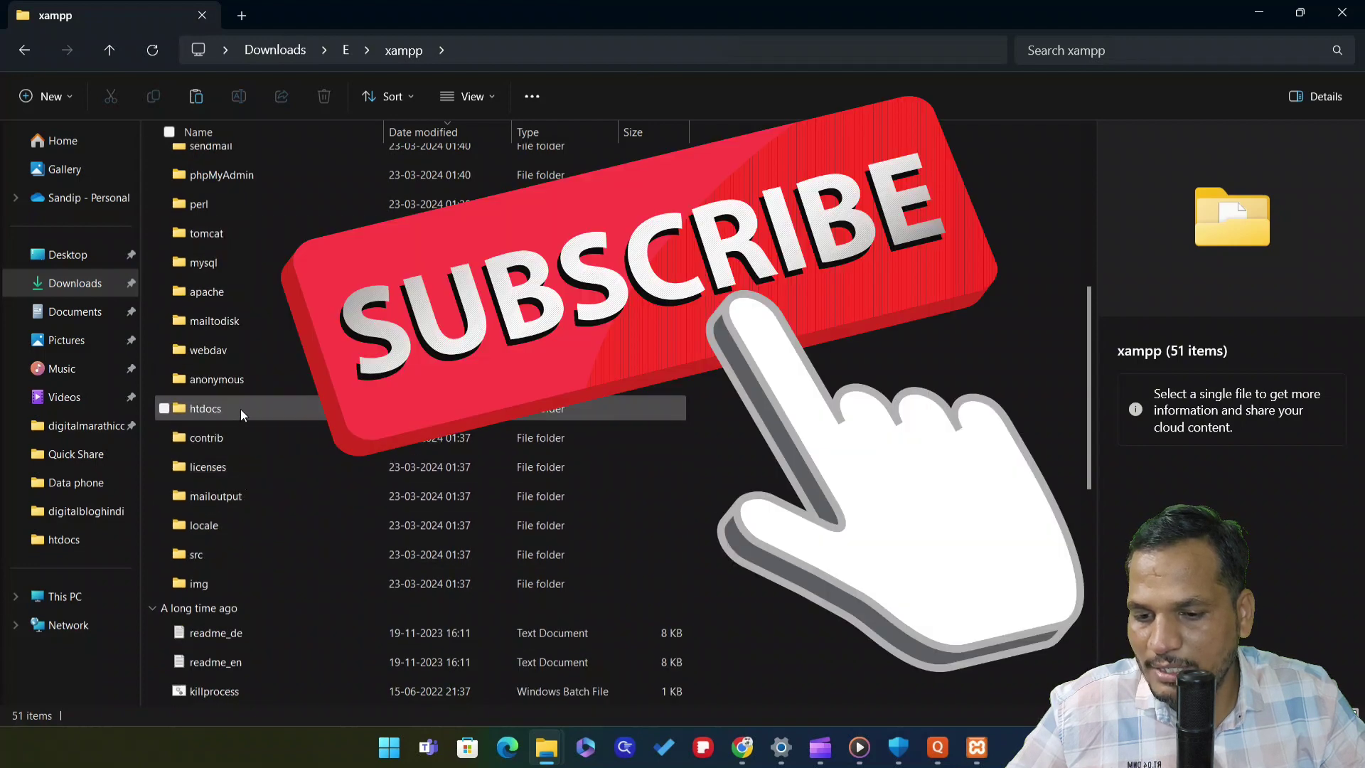
pyautogui.doubleClick(240, 408)
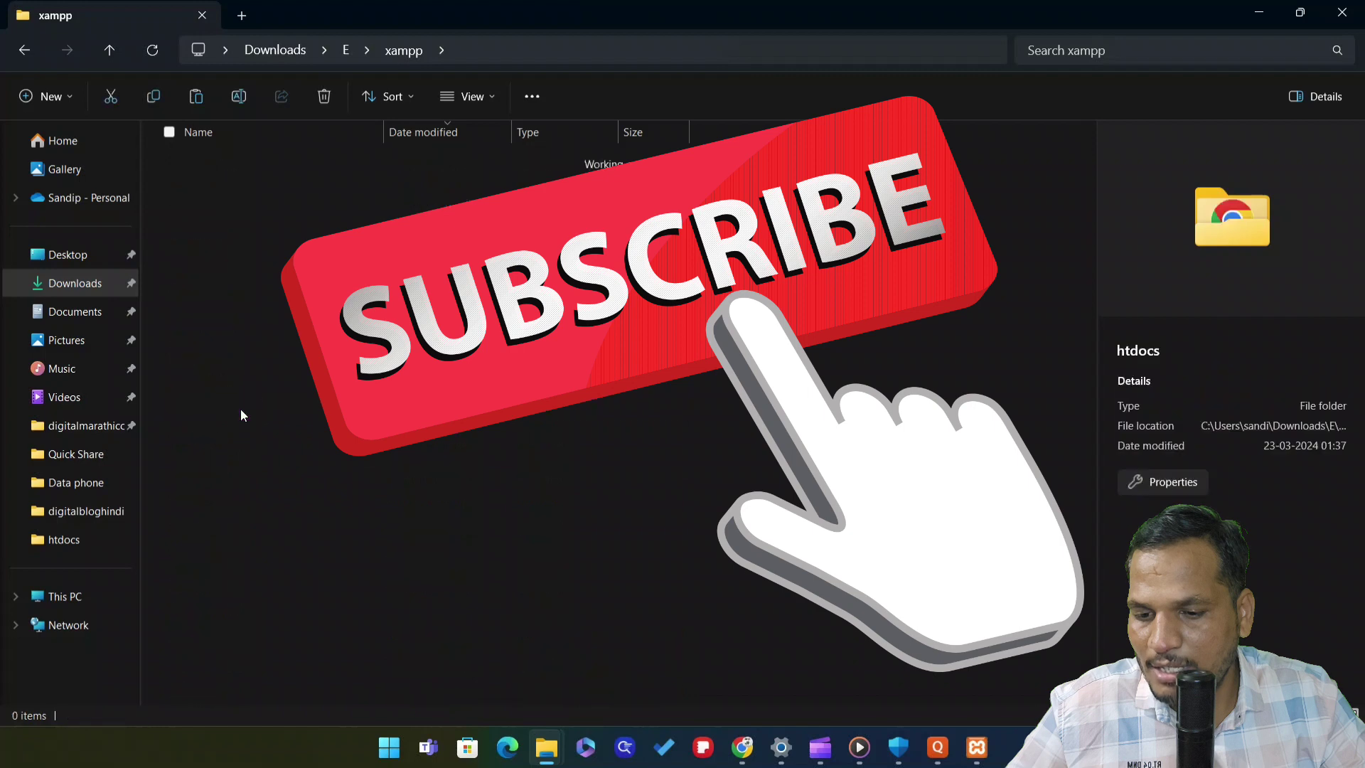
pyautogui.rightClick(262, 463)
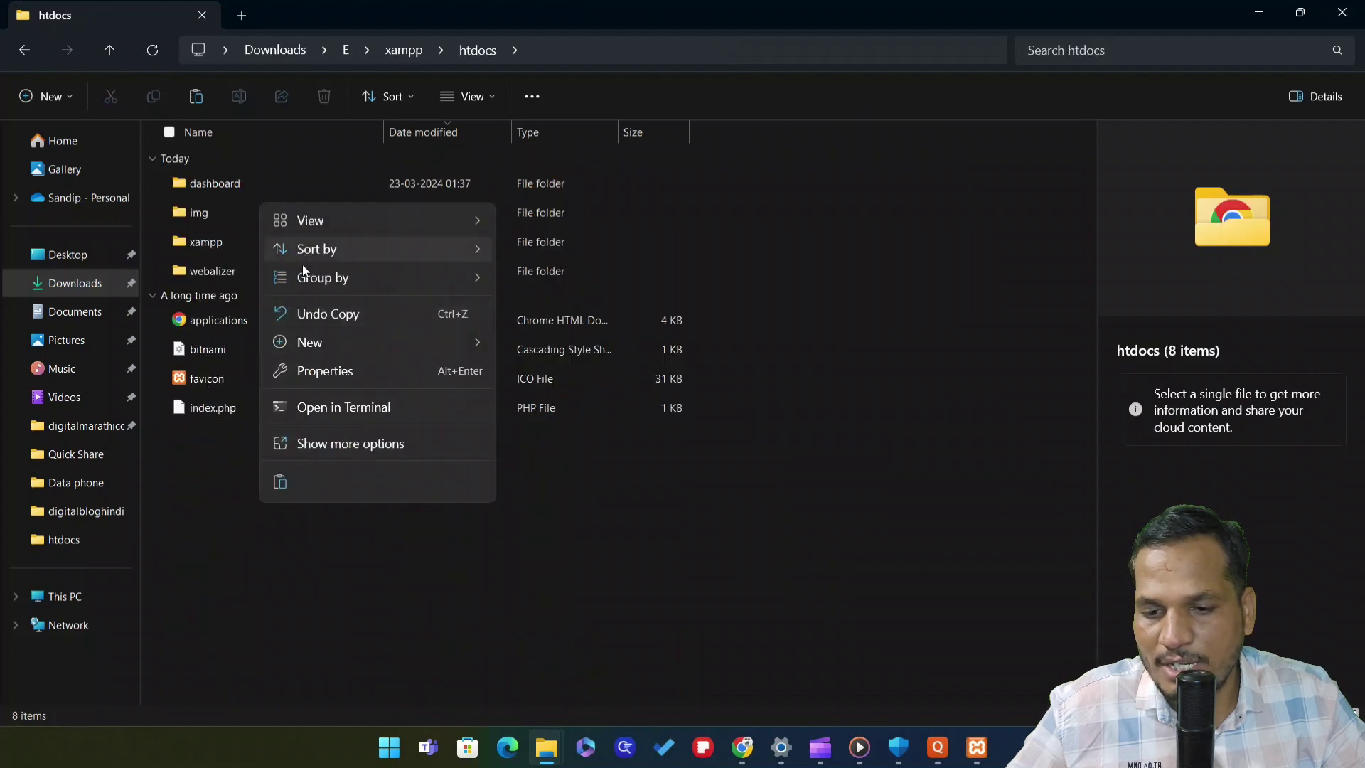
pyautogui.click(277, 481)
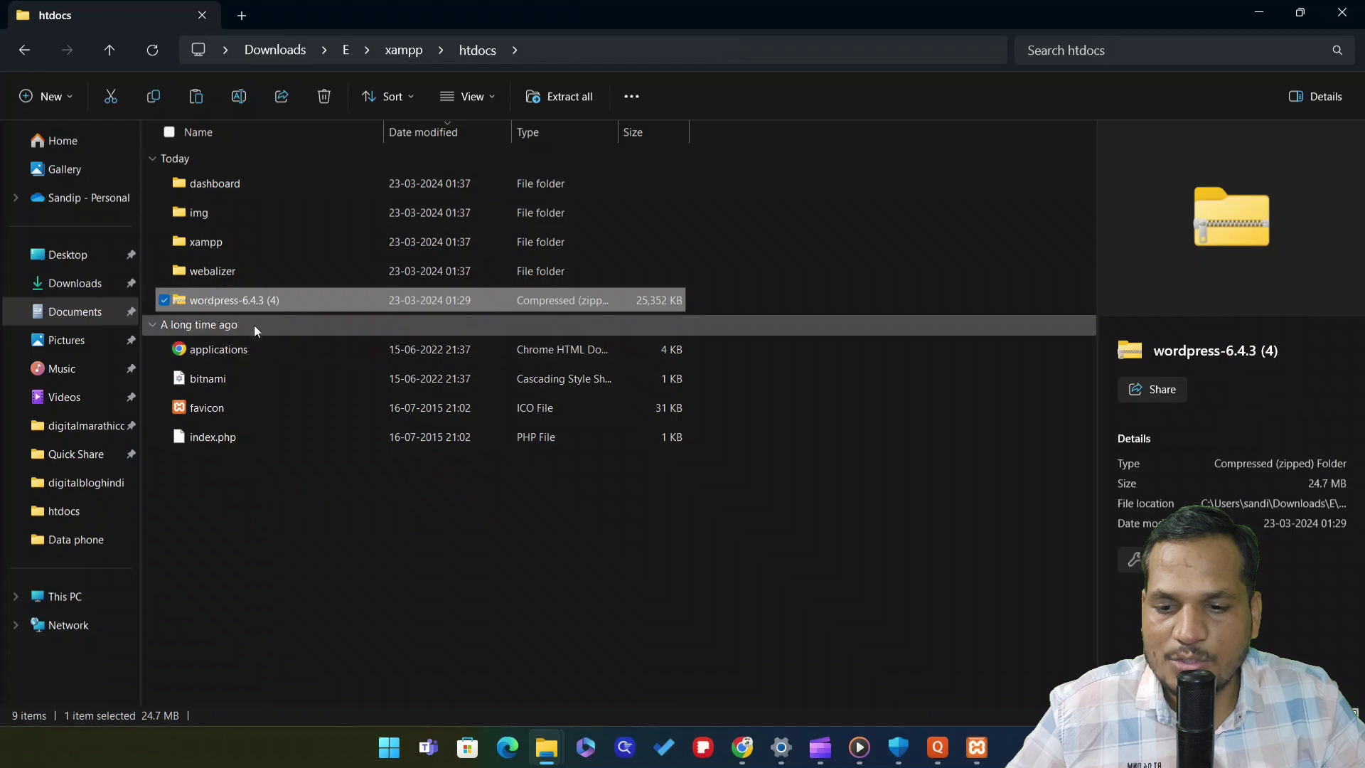
# Choose Extract All on the wordpress-6.4.3 (4) zip in htdocs
pyautogui.click(379, 566)
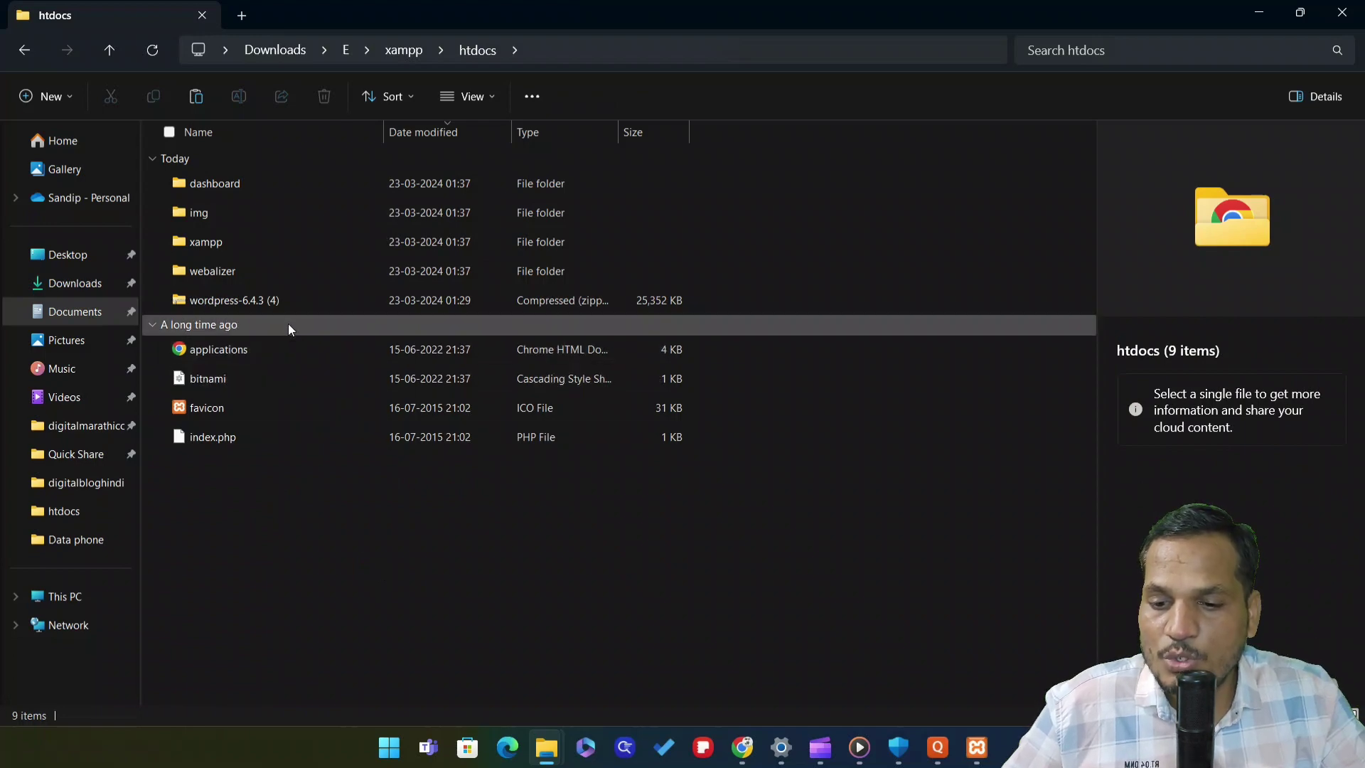
pyautogui.click(281, 300)
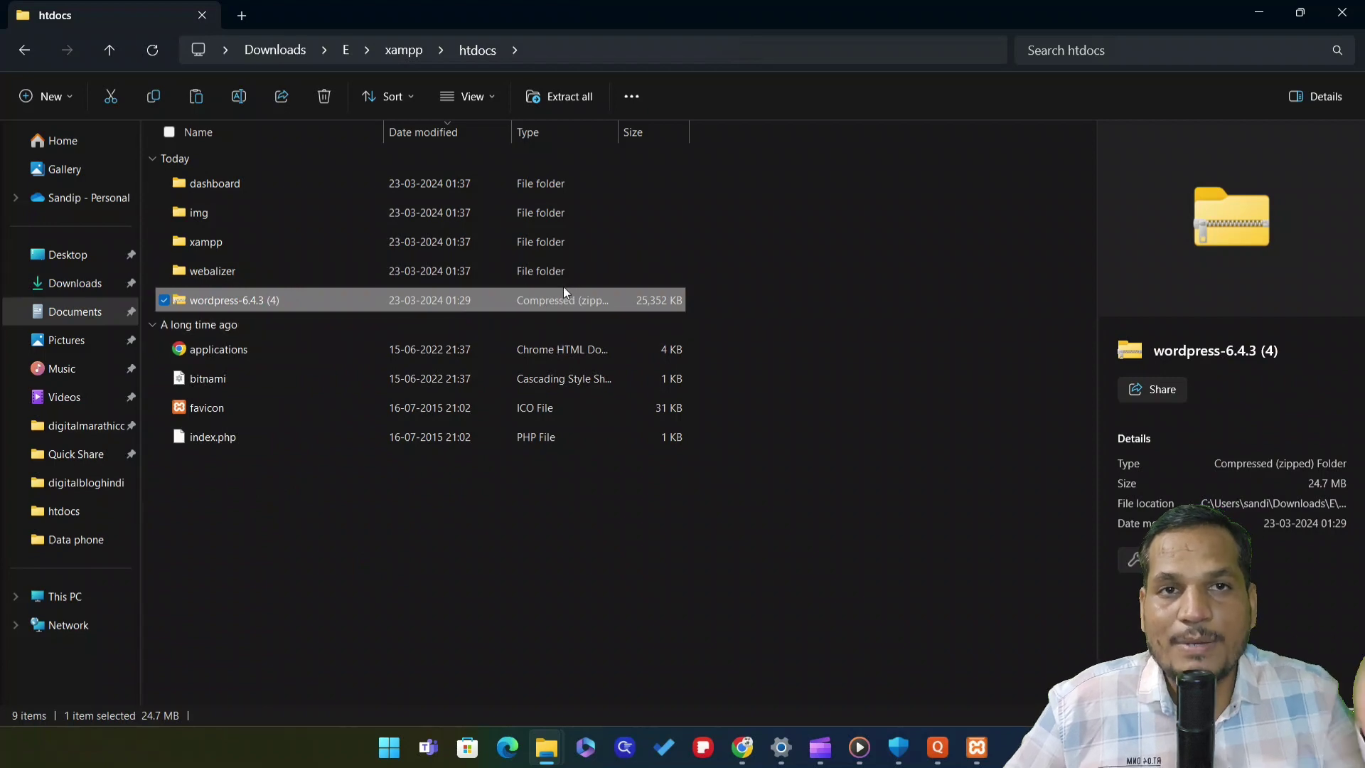
pyautogui.click(289, 297)
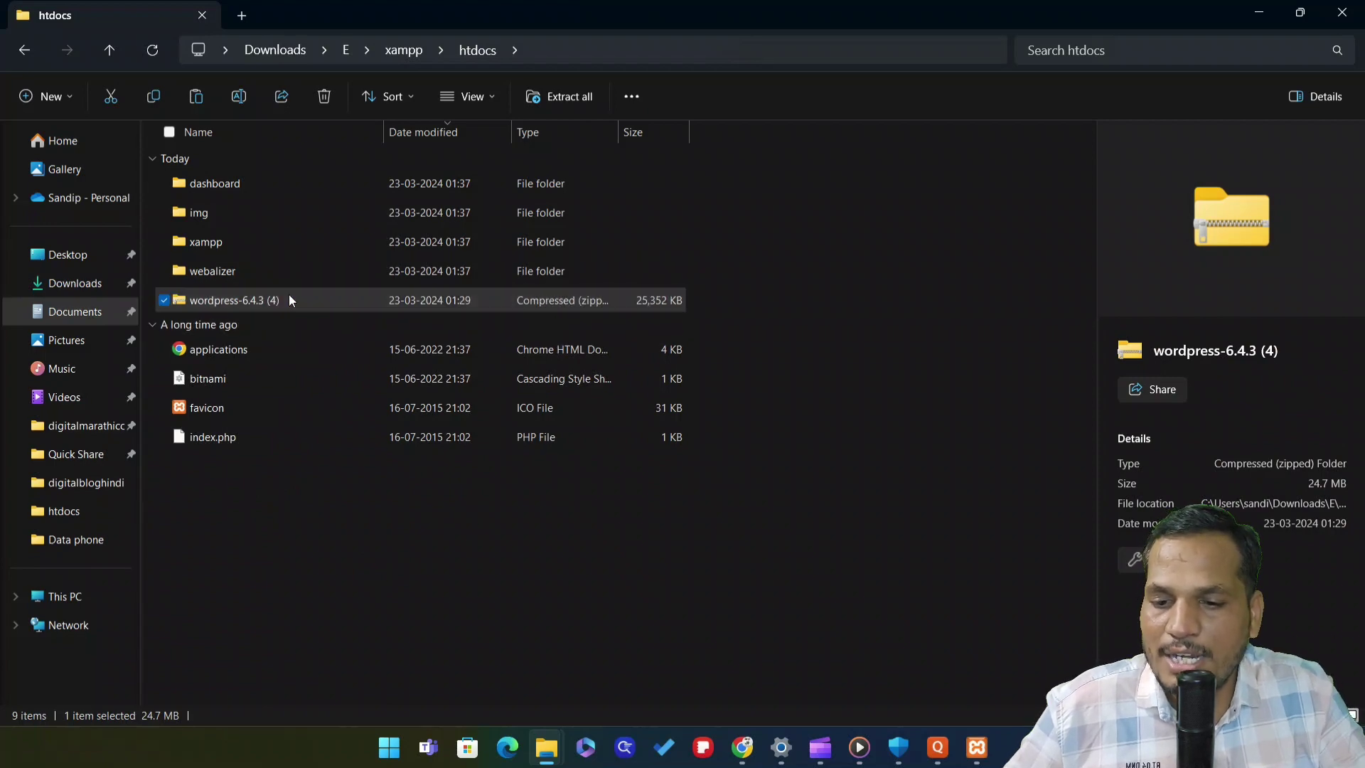
pyautogui.rightClick(289, 294)
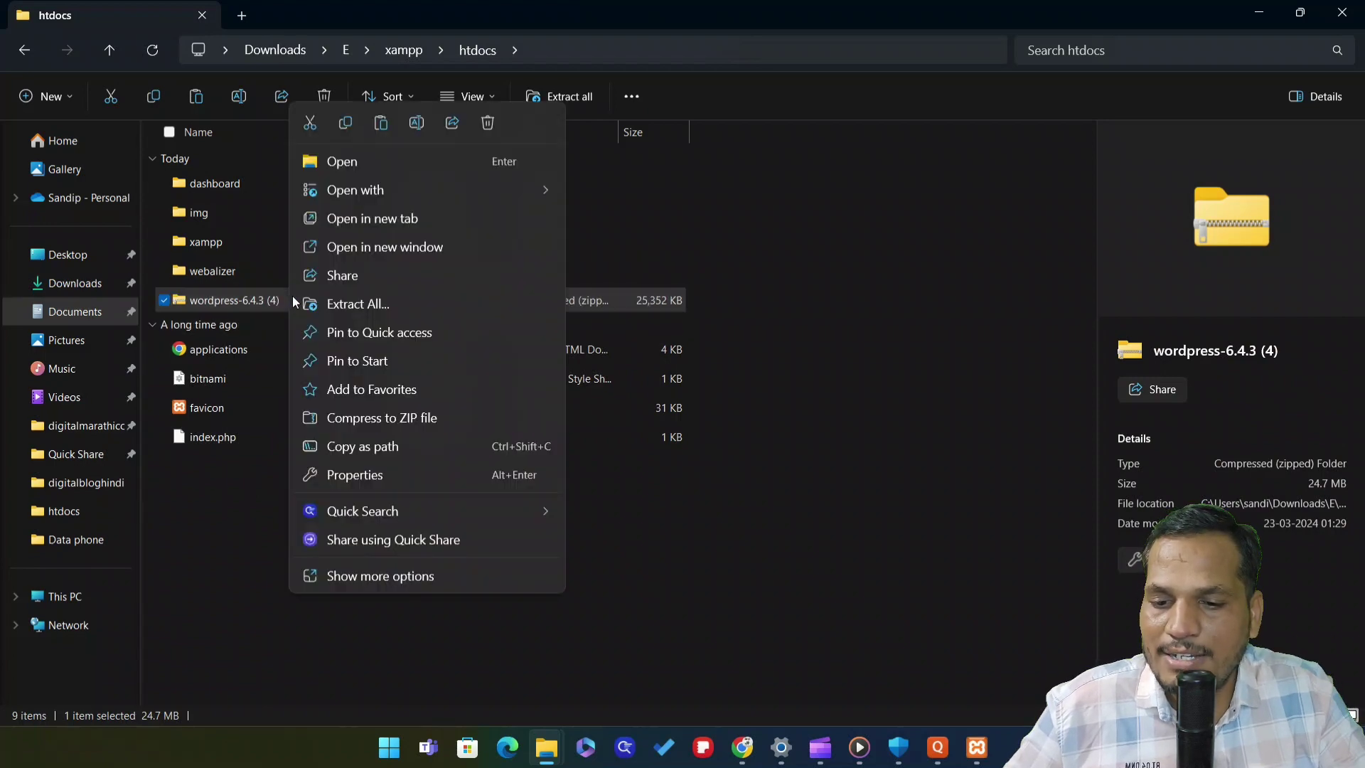
pyautogui.click(378, 304)
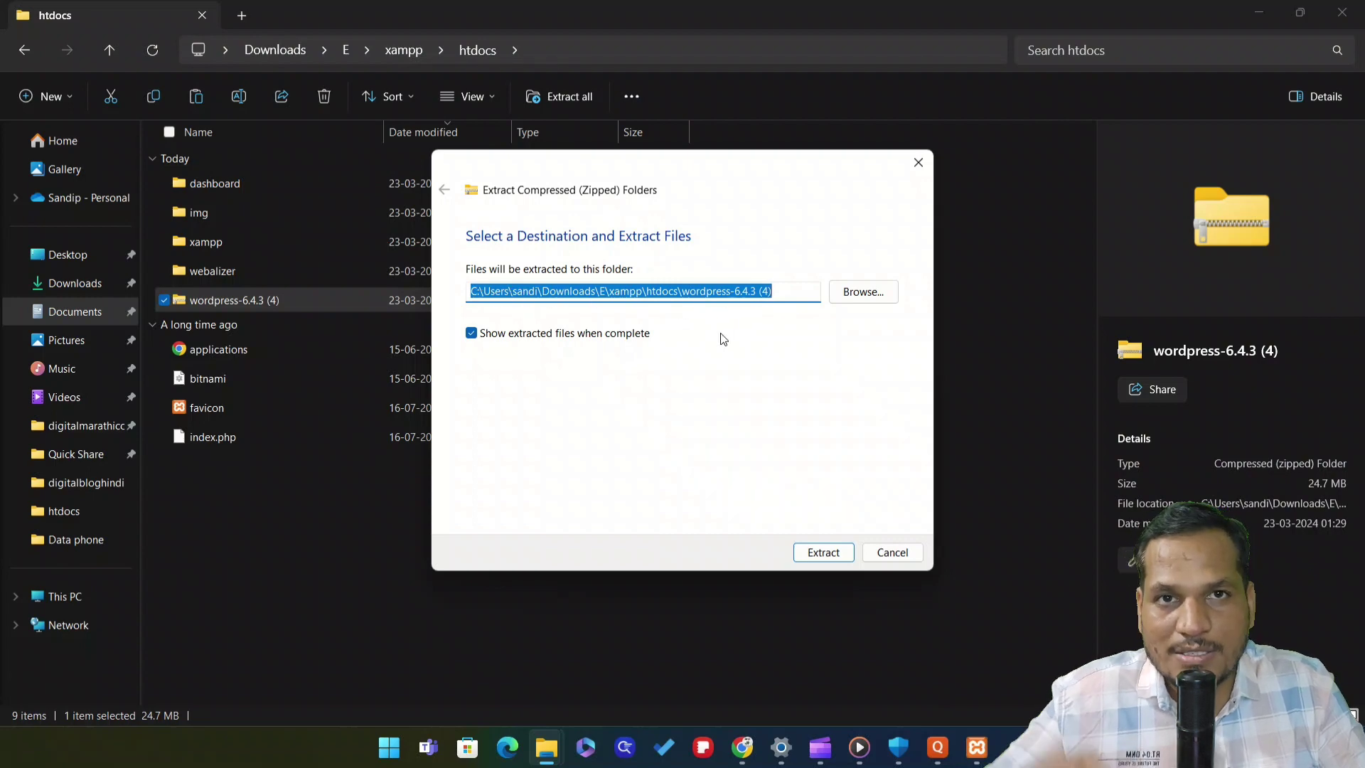
# Extract the zip into htdocs and maximize the resulting wordpress-6.4.3 (4) folder window
pyautogui.click(833, 556)
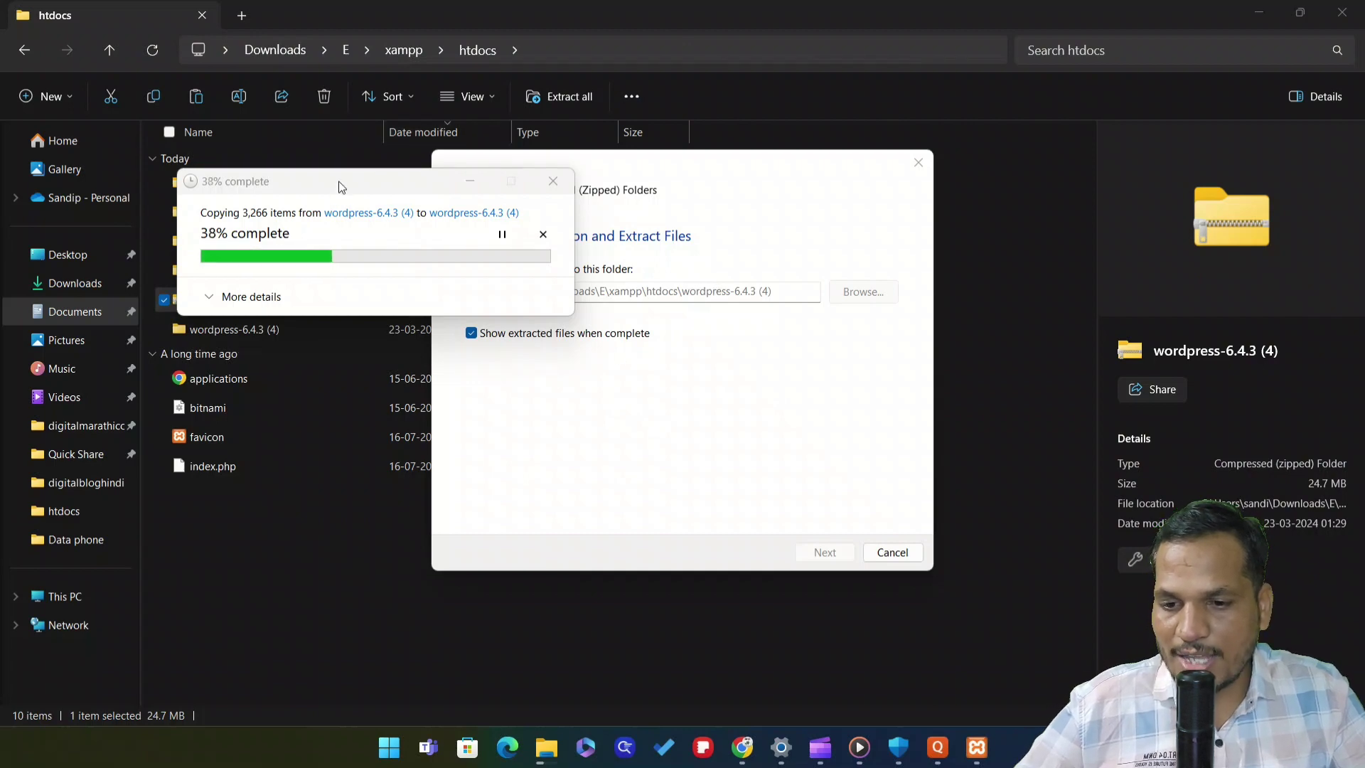
pyautogui.moveTo(340, 183); pyautogui.dragTo(613, 204)
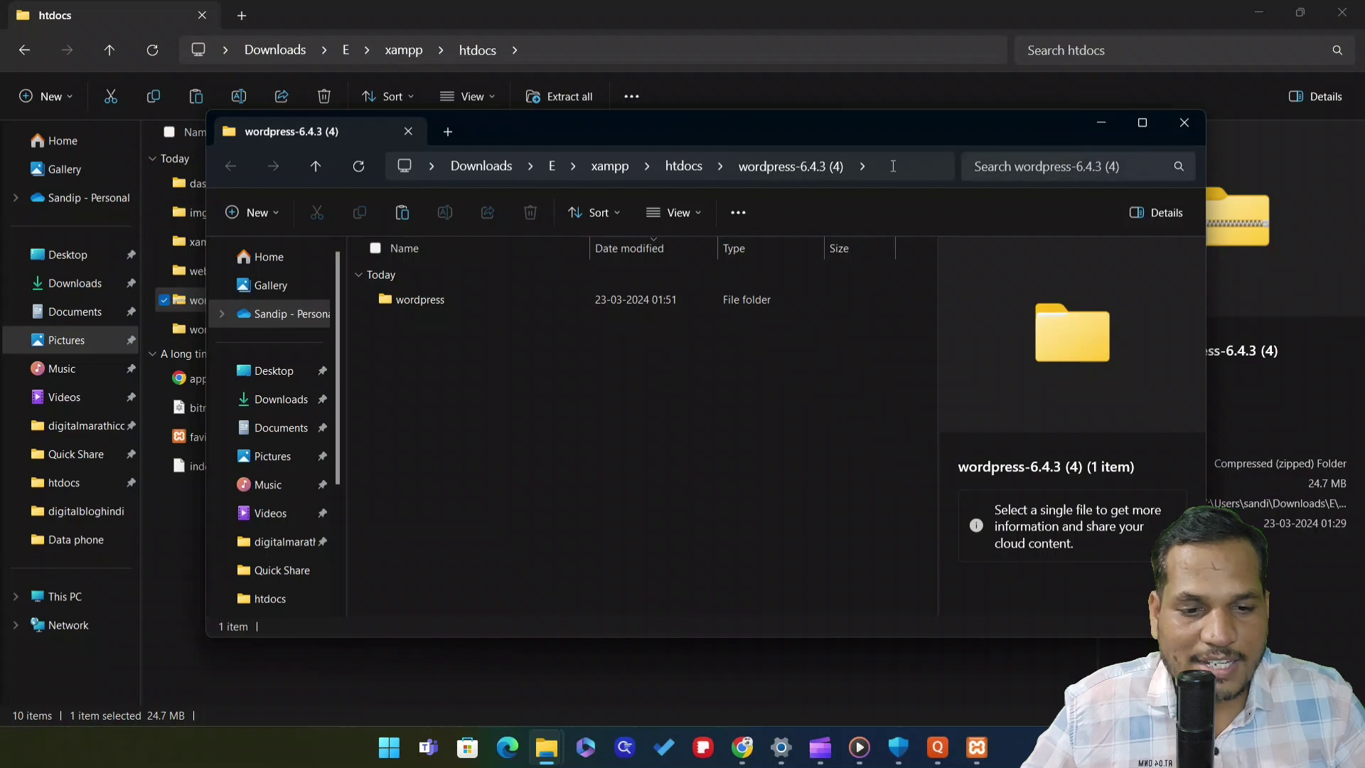
pyautogui.moveTo(693, 121); pyautogui.dragTo(550, 194)
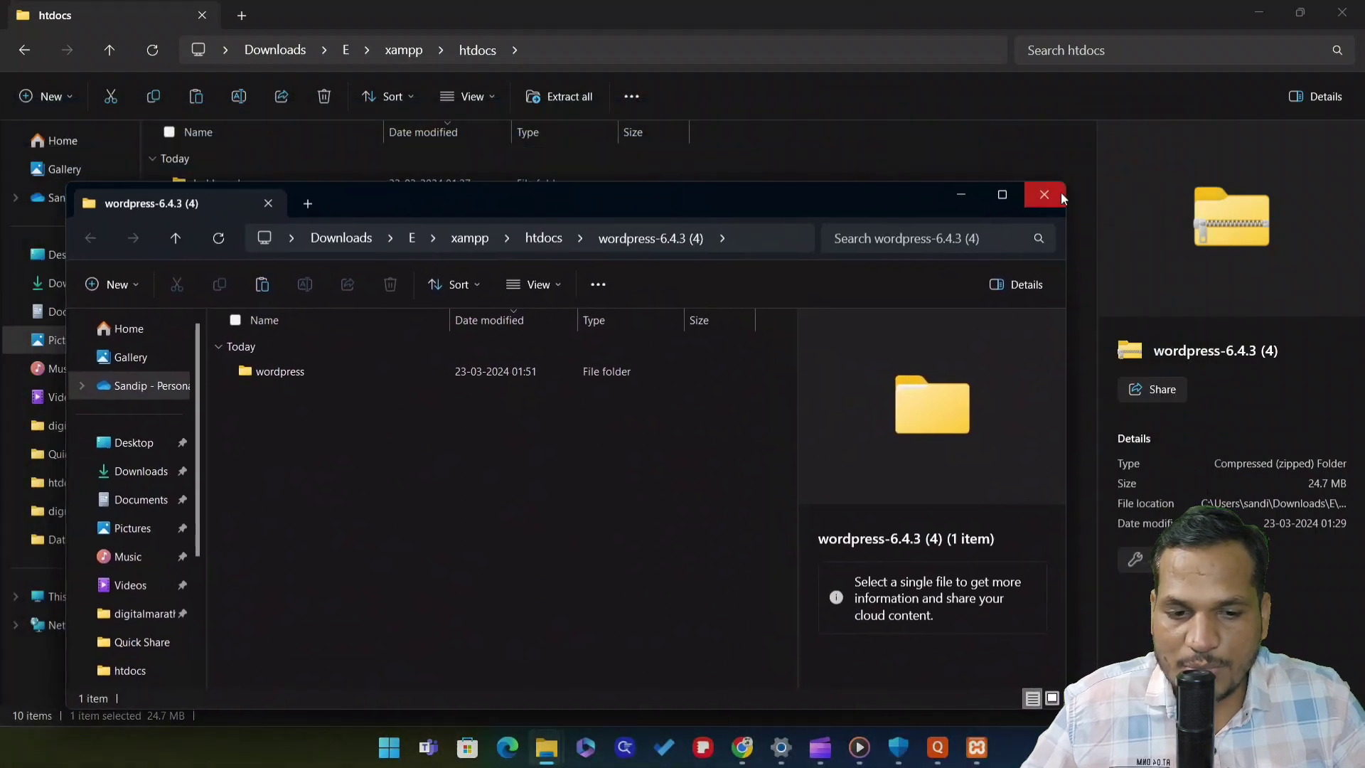
pyautogui.click(1002, 195)
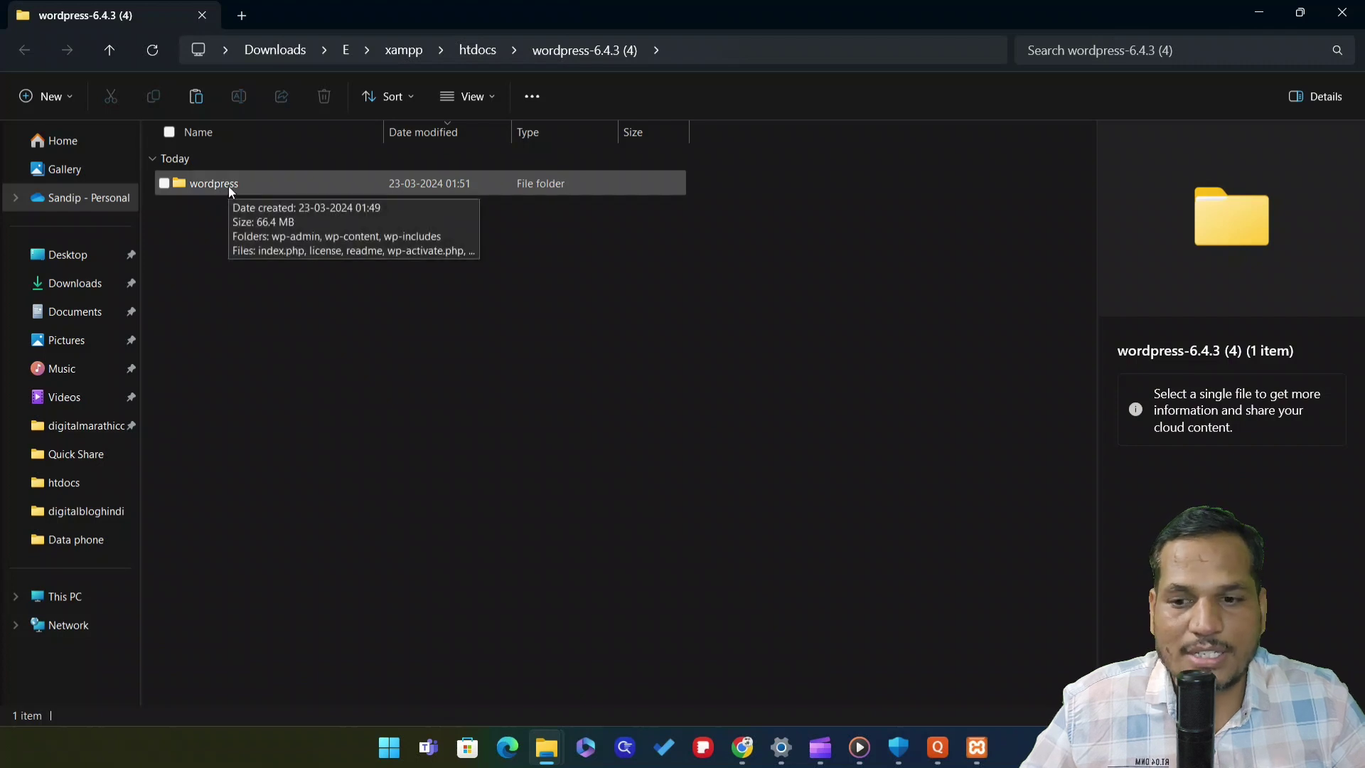
# Rename the extracted wordpress folder to marathiabhiman
pyautogui.click(228, 184)
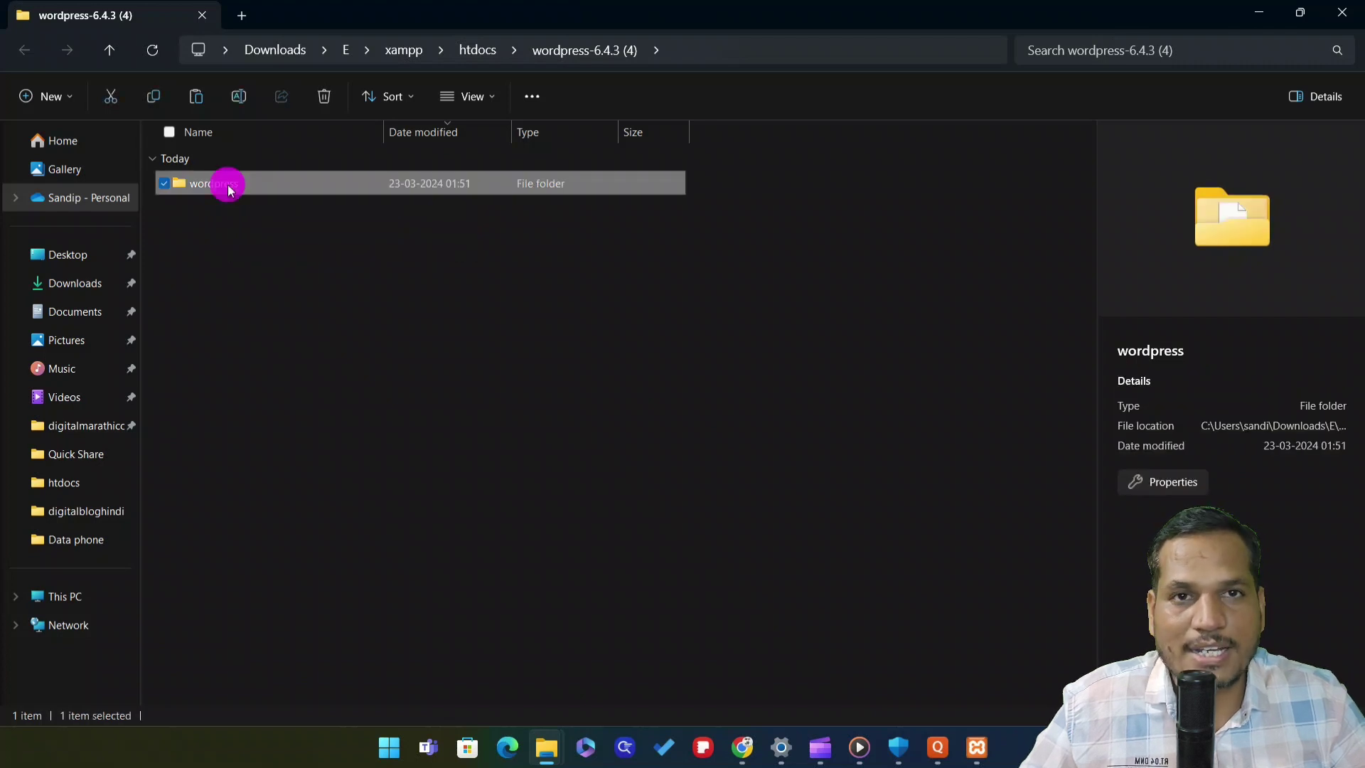
pyautogui.rightClick(227, 186)
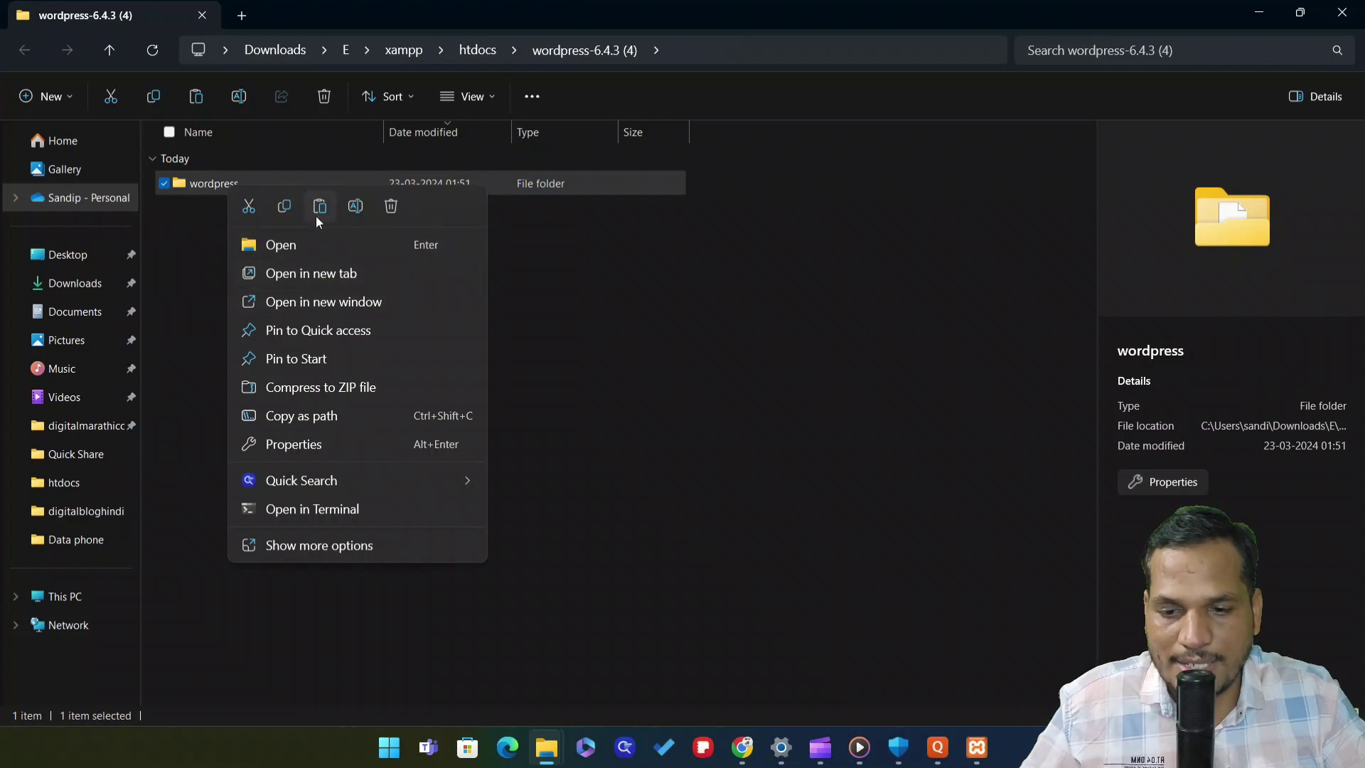
pyautogui.click(350, 208)
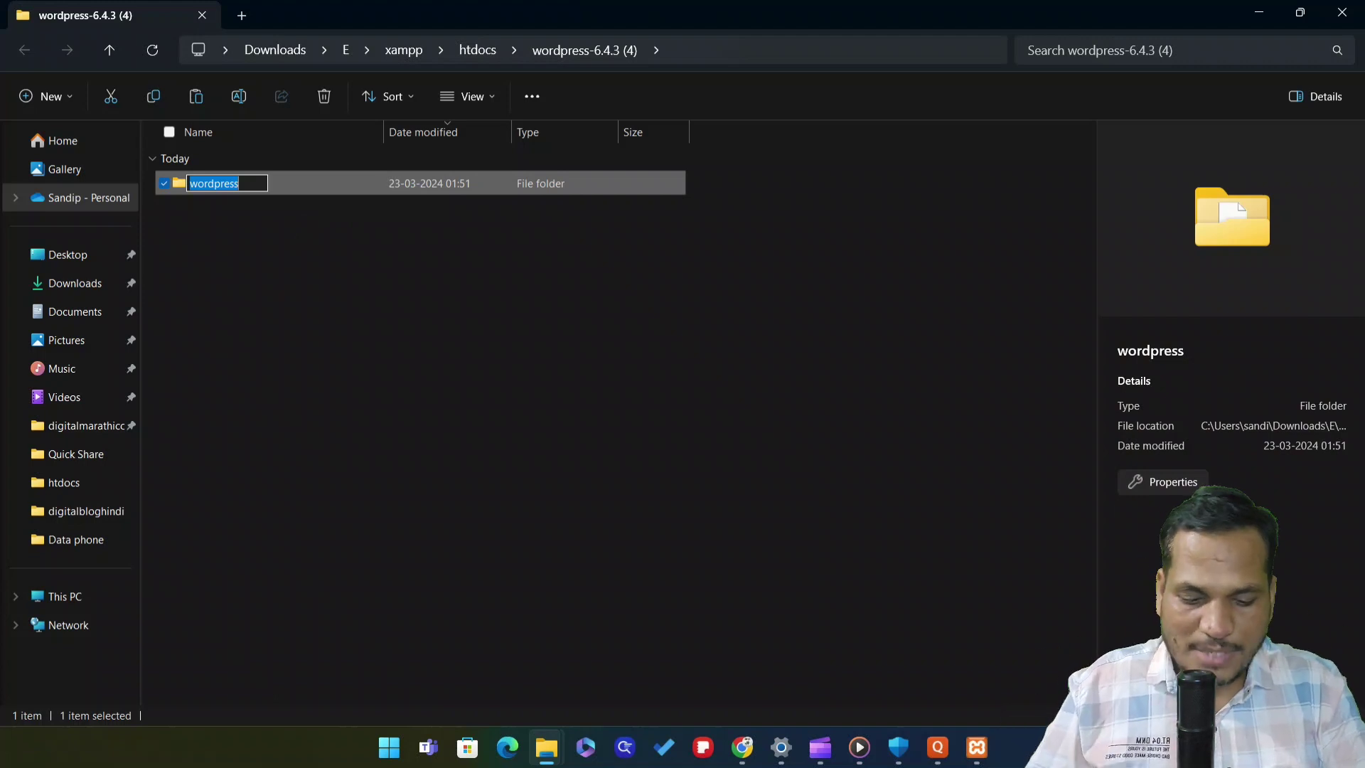
pyautogui.write('marathi')
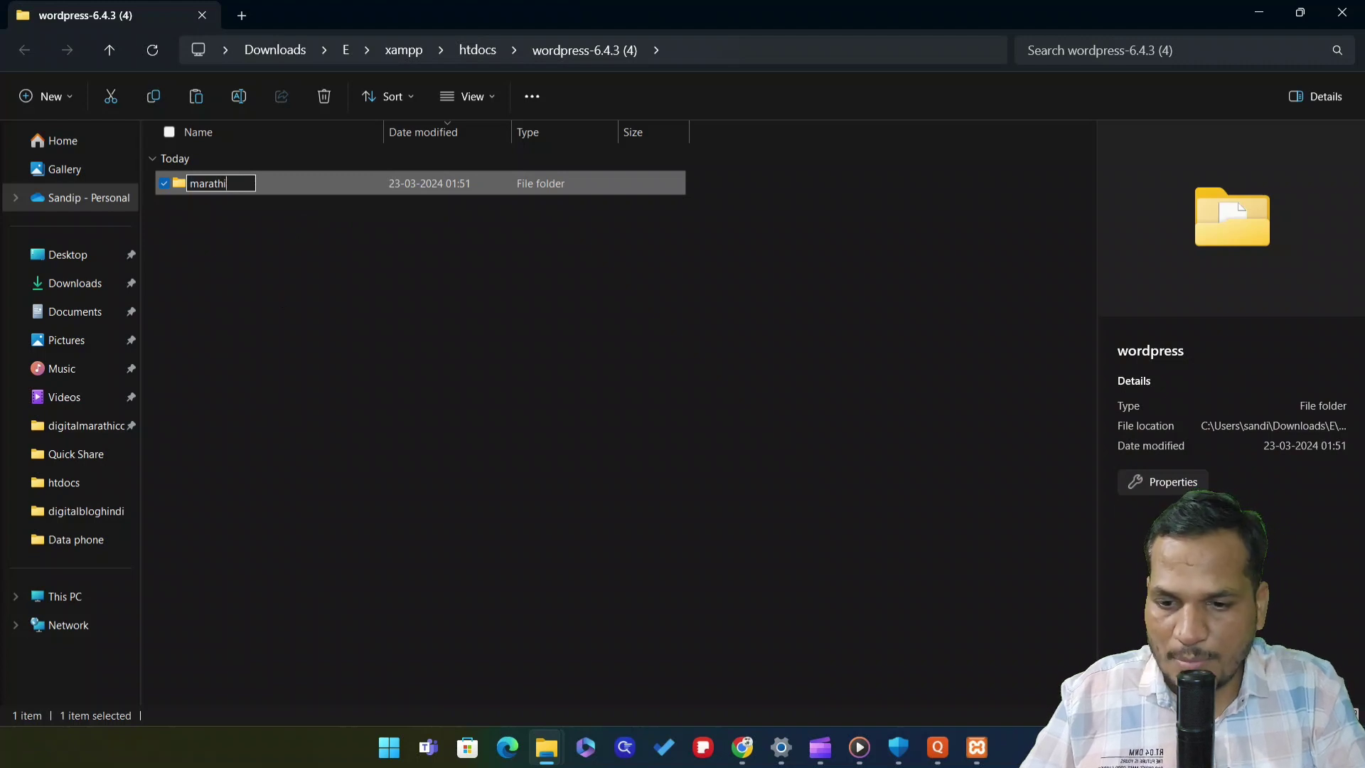
pyautogui.write('abhiman')
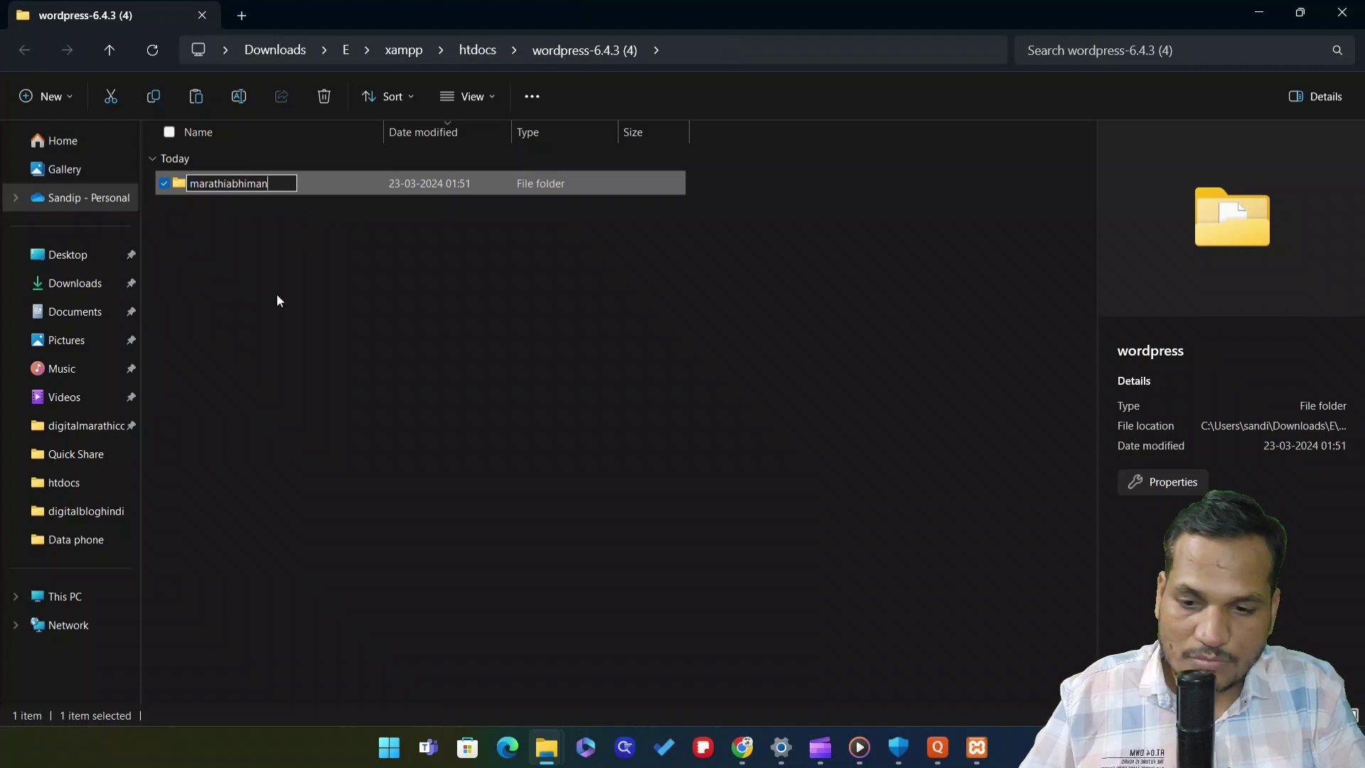
pyautogui.click(359, 282)
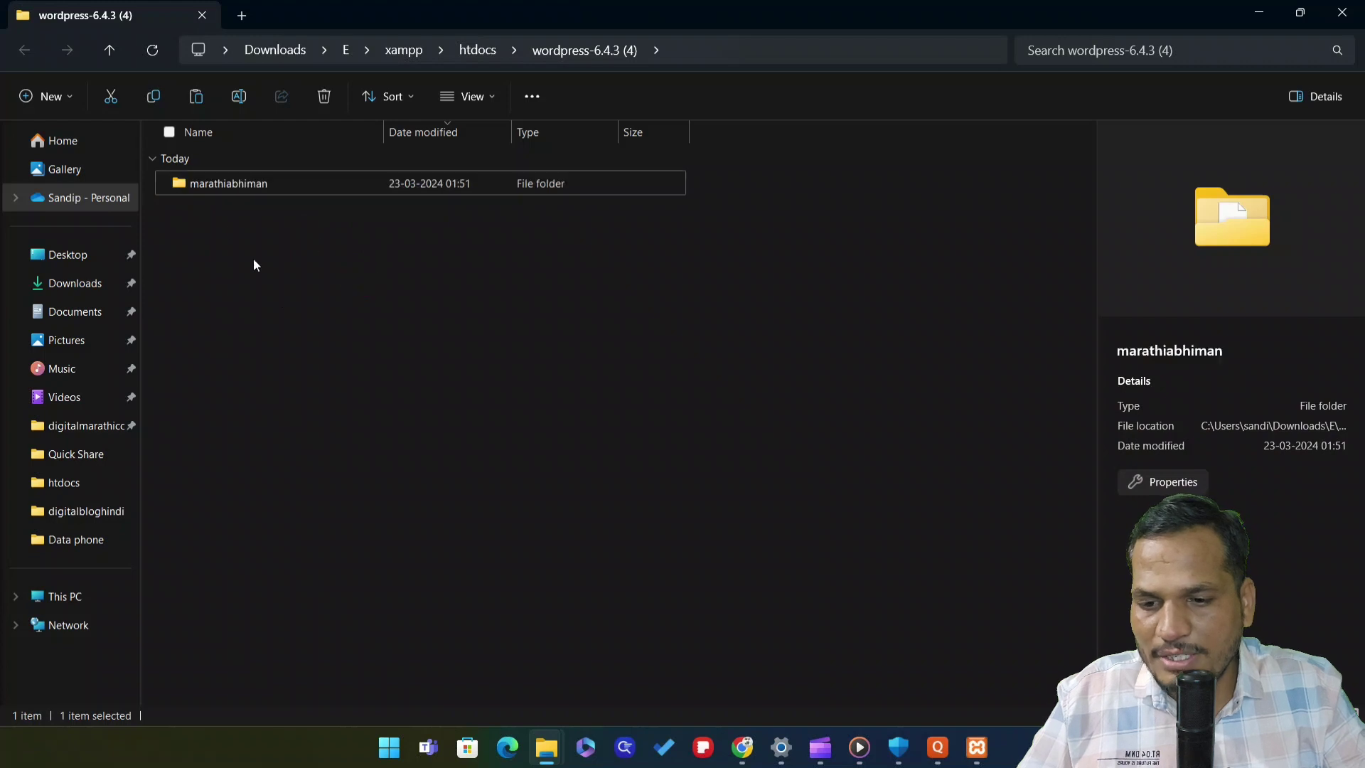
# Check the WordPress files inside marathiabhiman, return to wordpress-6.4.3 (4), and bring up XAMPP Control Panel
pyautogui.doubleClick(254, 191)
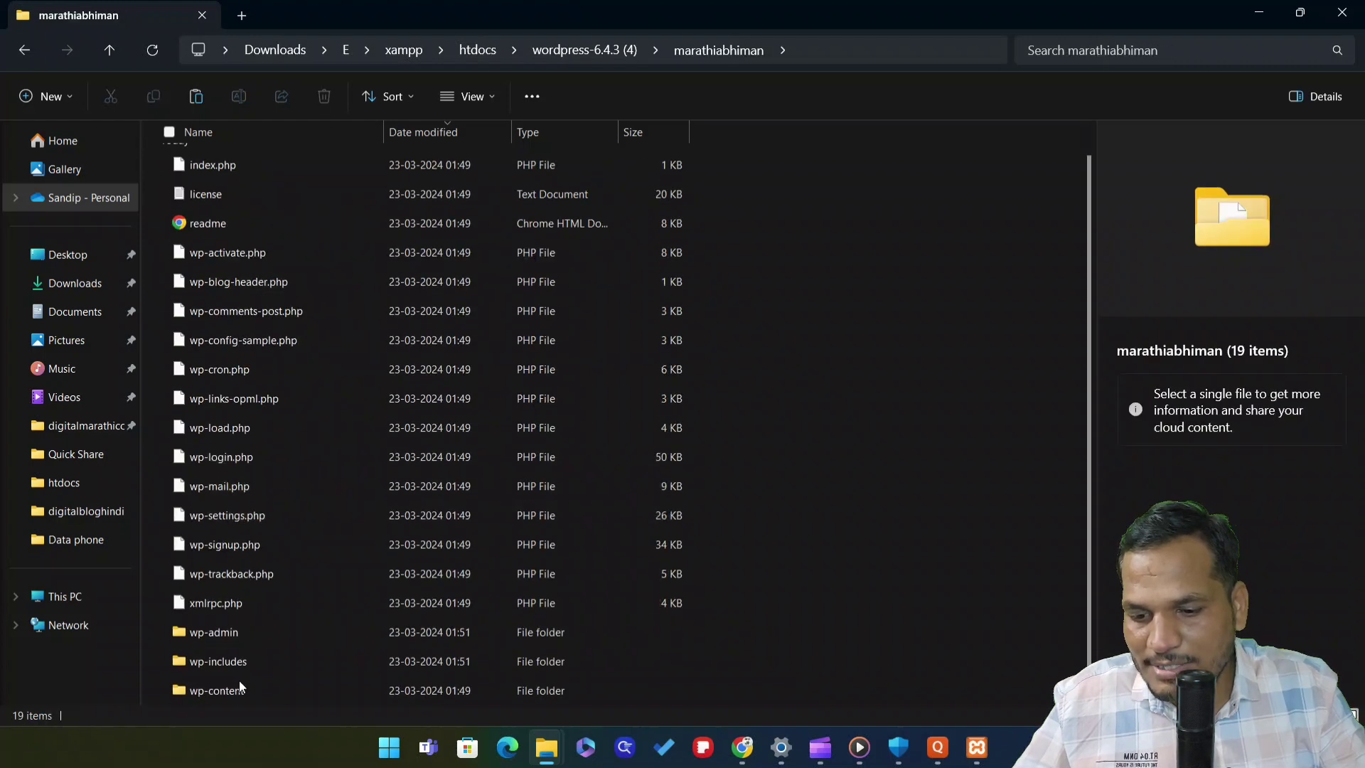
pyautogui.scroll(1, 307, 219)
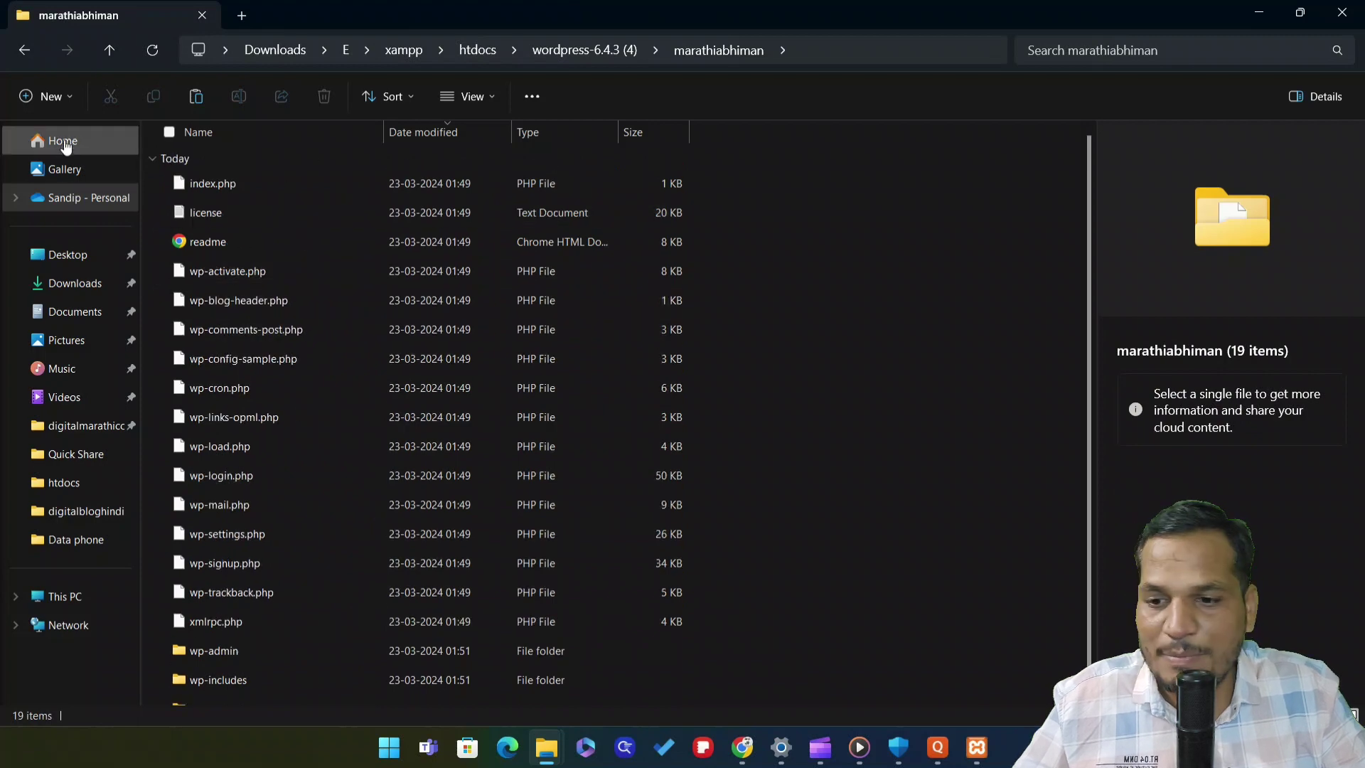
pyautogui.click(25, 50)
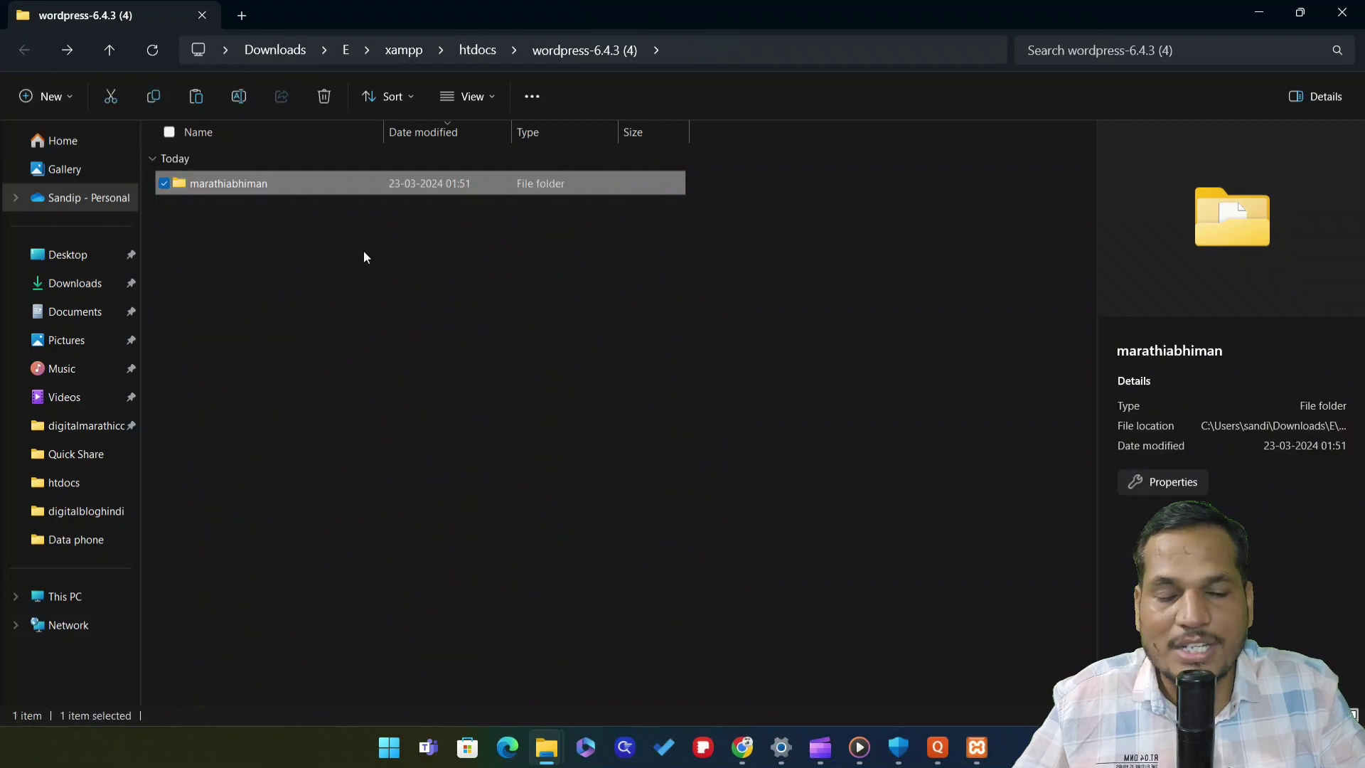
pyautogui.click(352, 347)
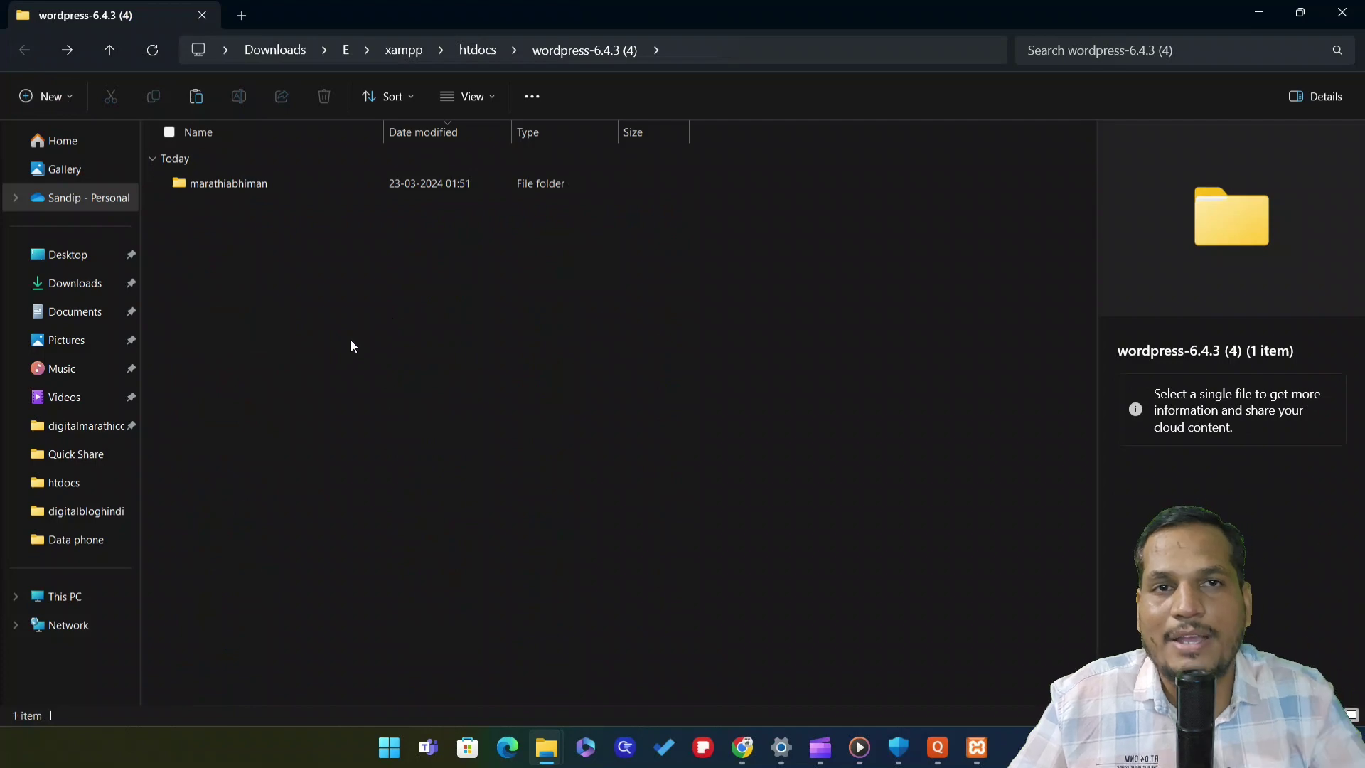
pyautogui.click(977, 747)
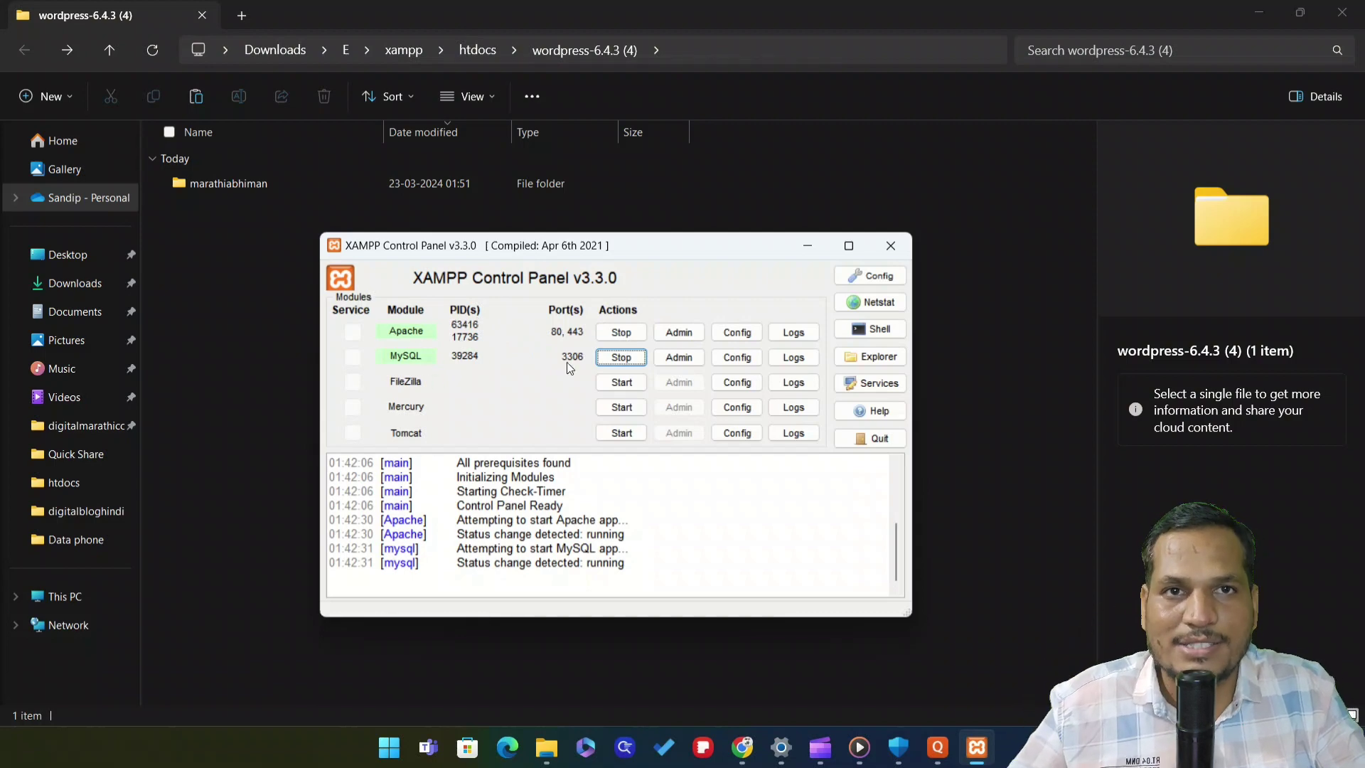
# In Chrome, close the Gmail tab and load localhost/phpmyadmin in a new tab
pyautogui.click(746, 750)
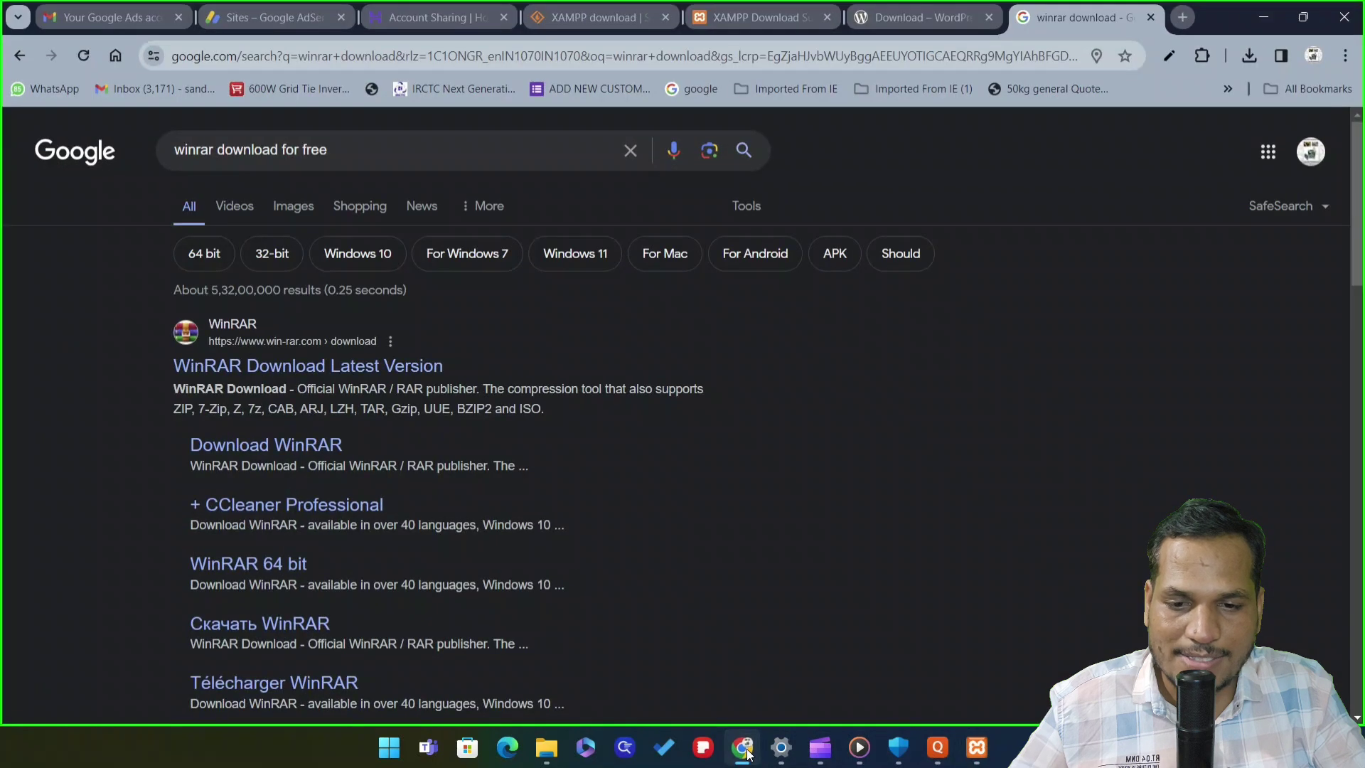
pyautogui.click(135, 15)
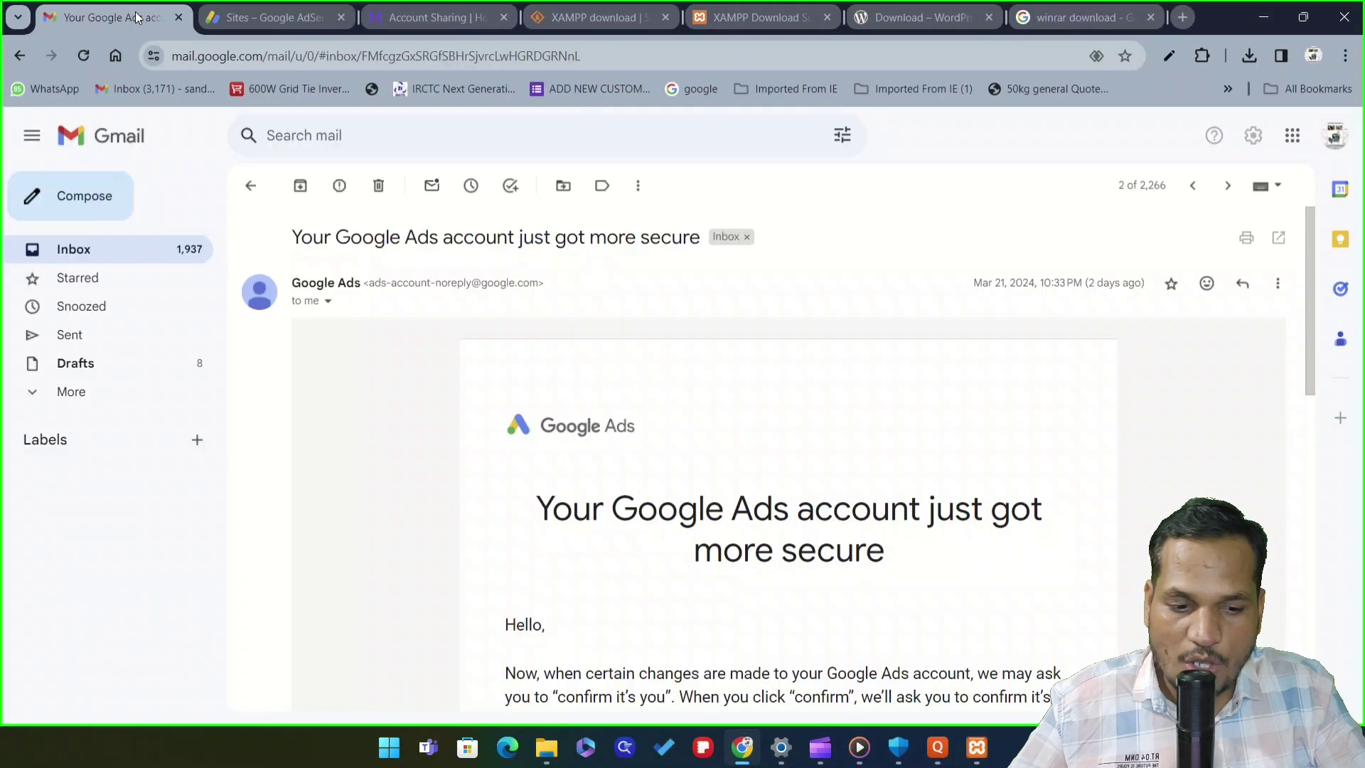
pyautogui.click(179, 17)
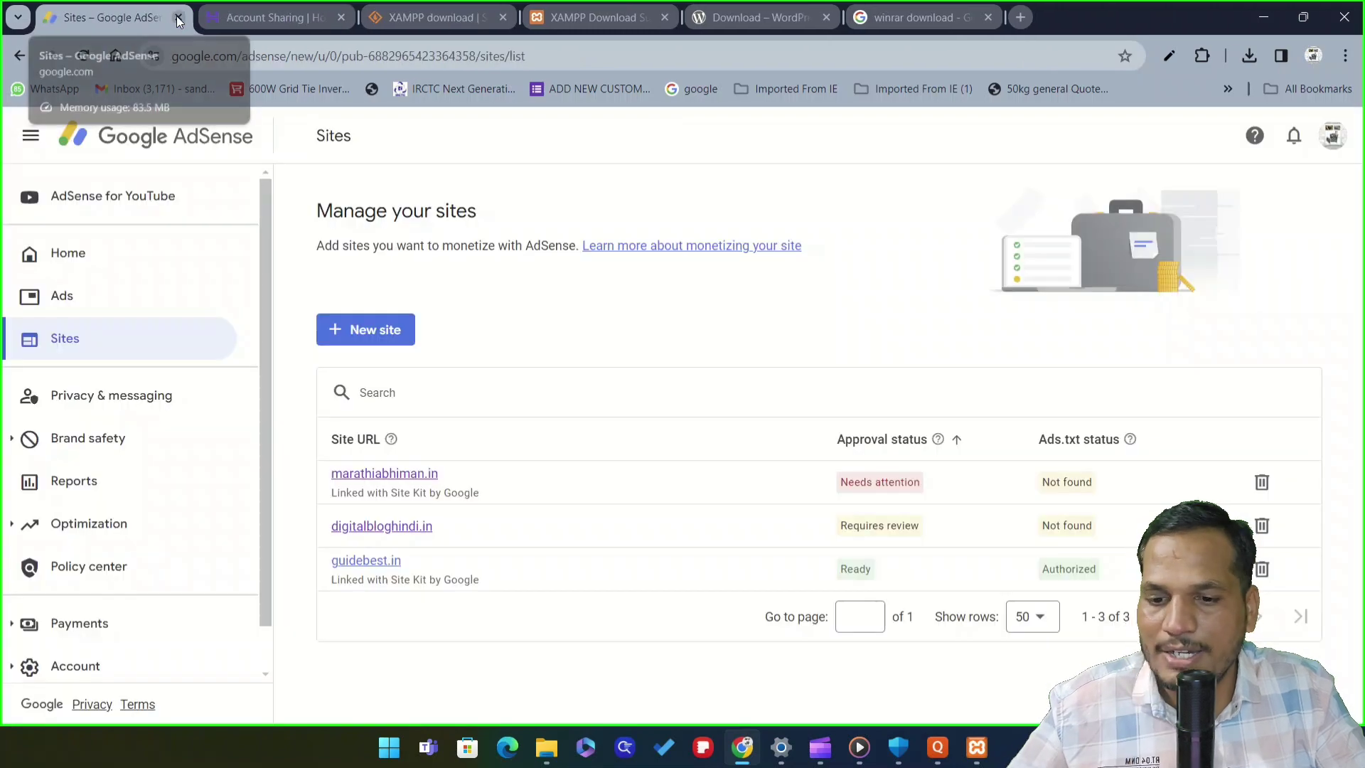
pyautogui.click(1022, 20)
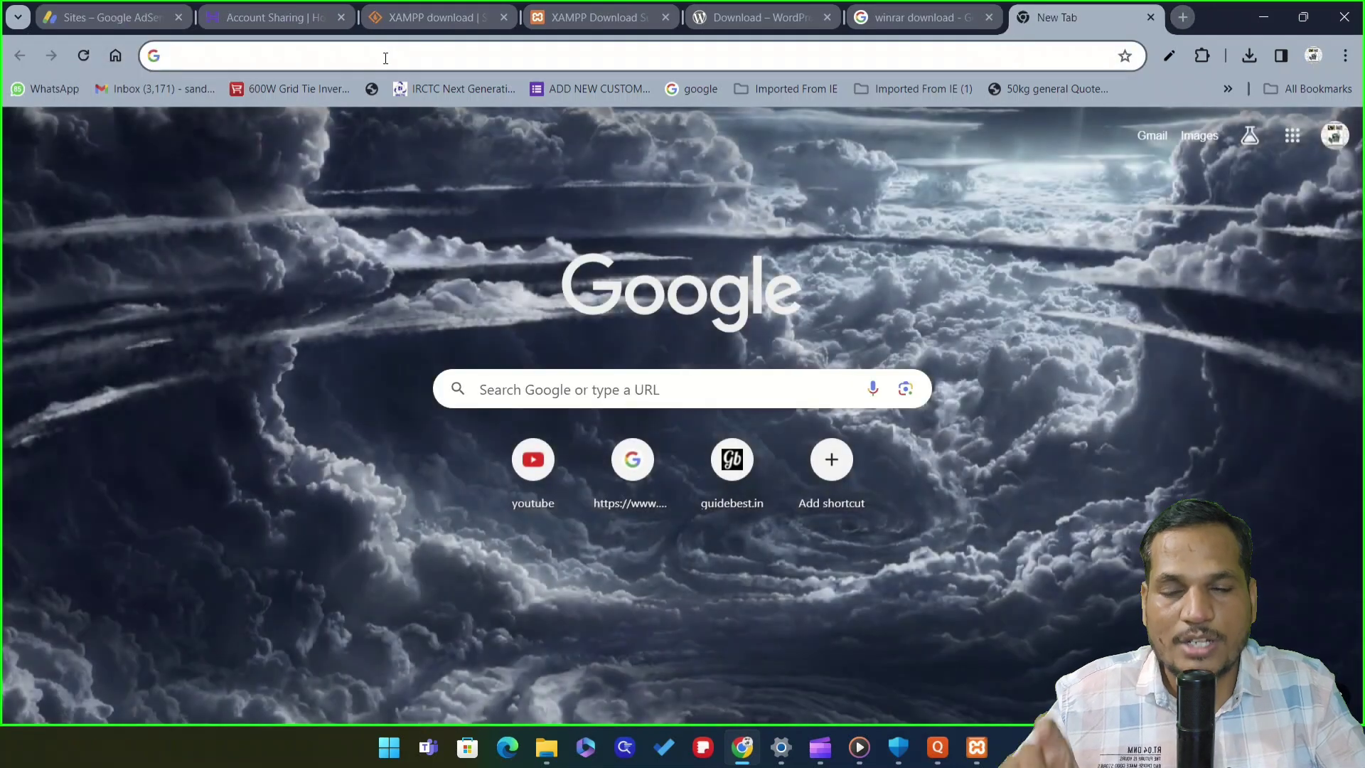
pyautogui.click(385, 56)
pyautogui.write('lo')
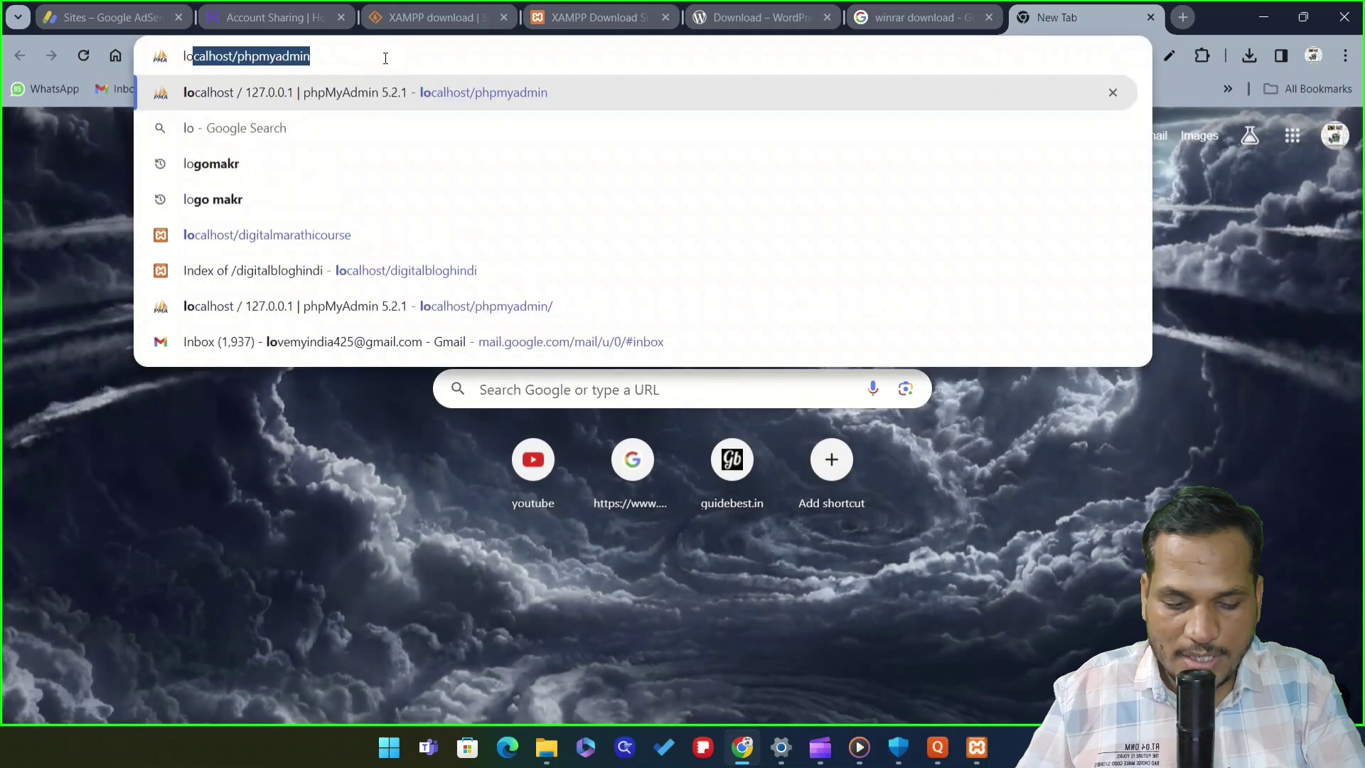
pyautogui.write('calhost')
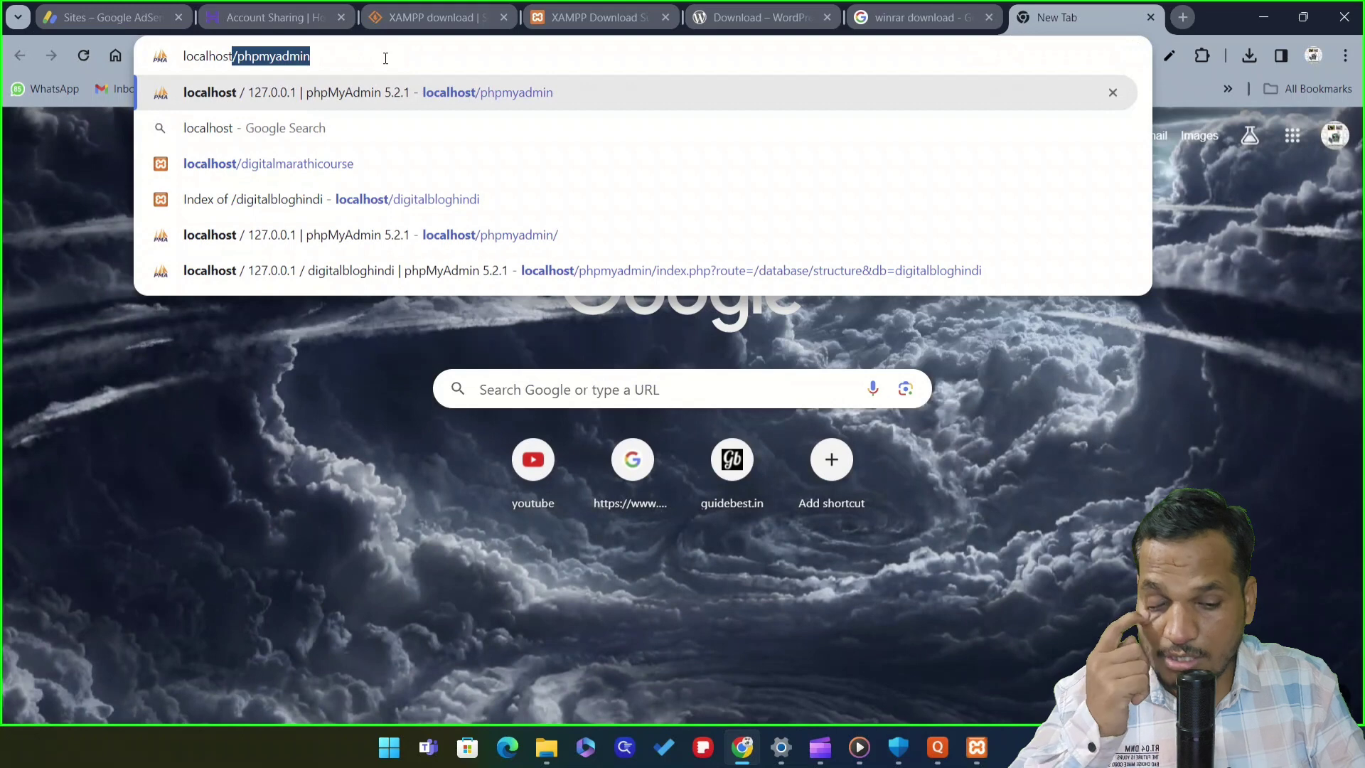
pyautogui.write('/ph')
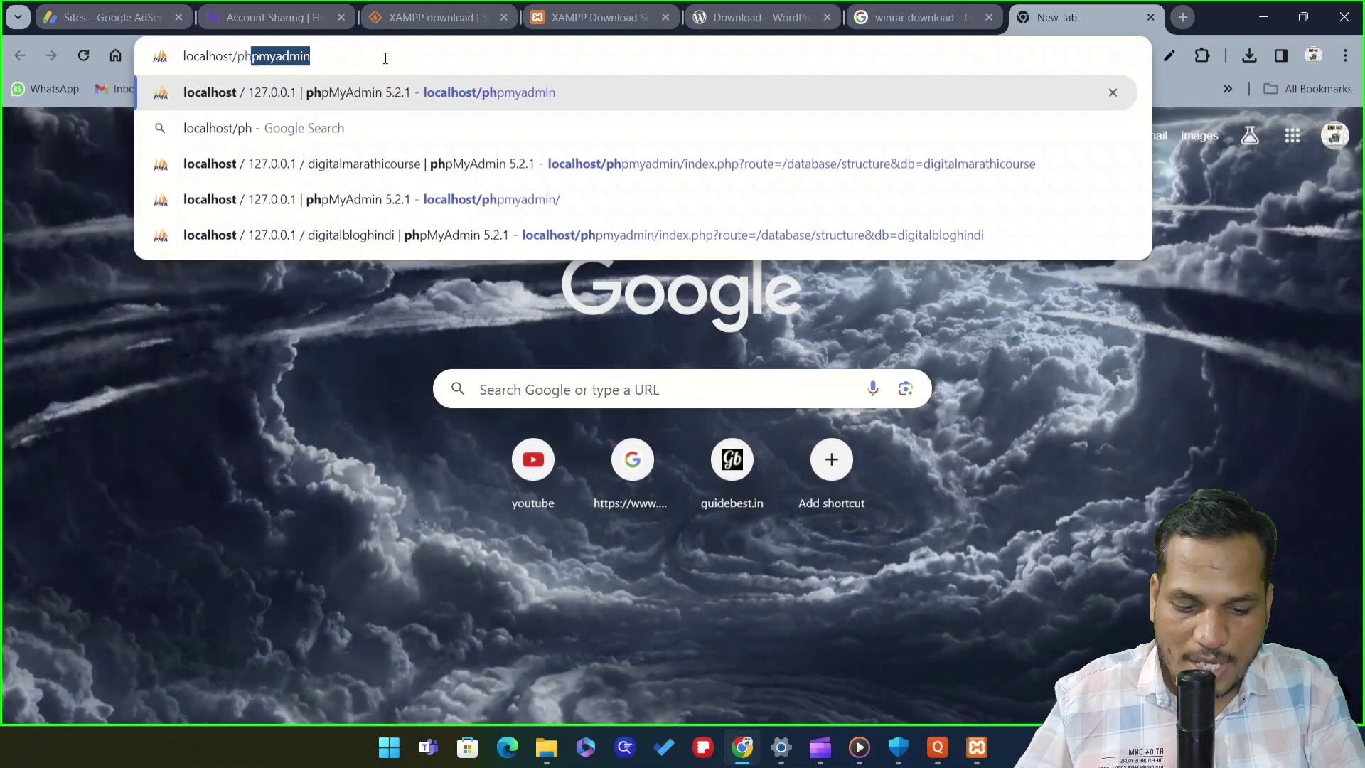
pyautogui.write('pmya')
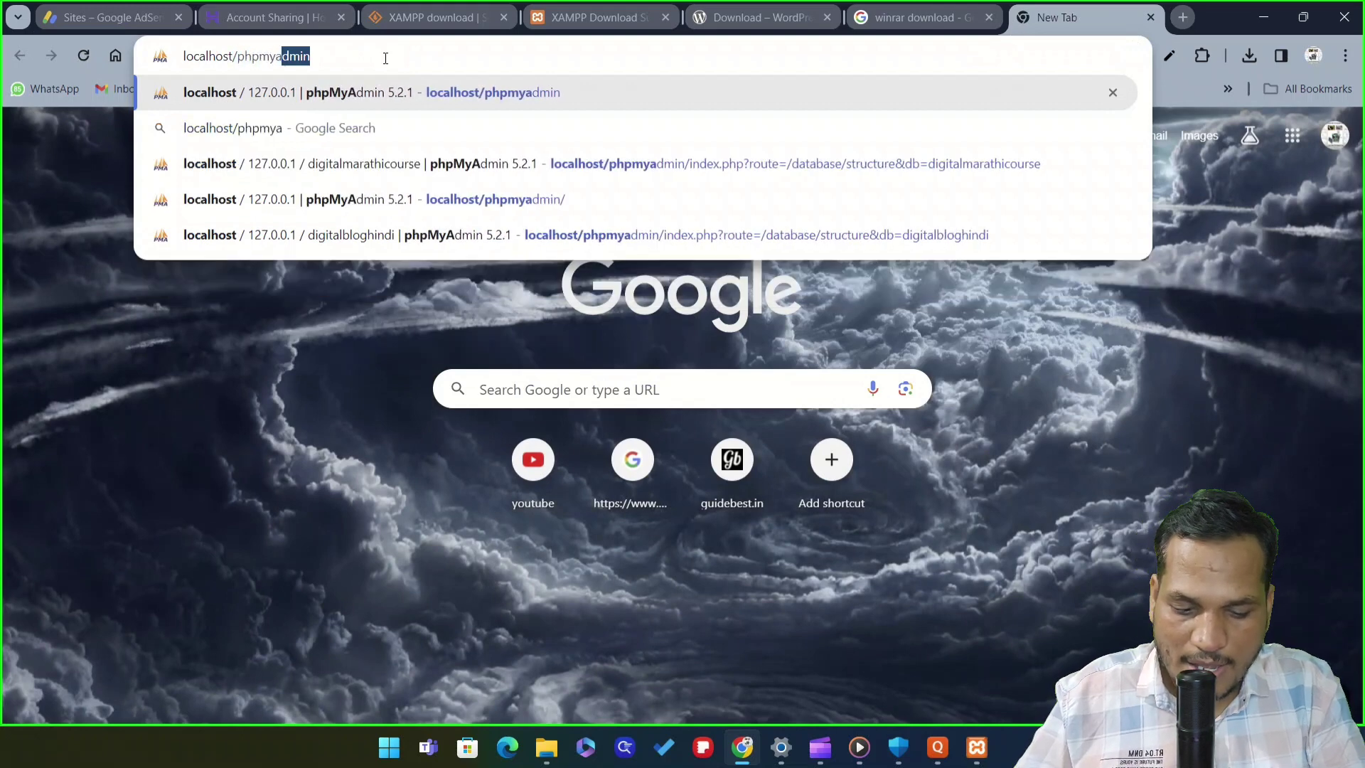
pyautogui.write('dmin')
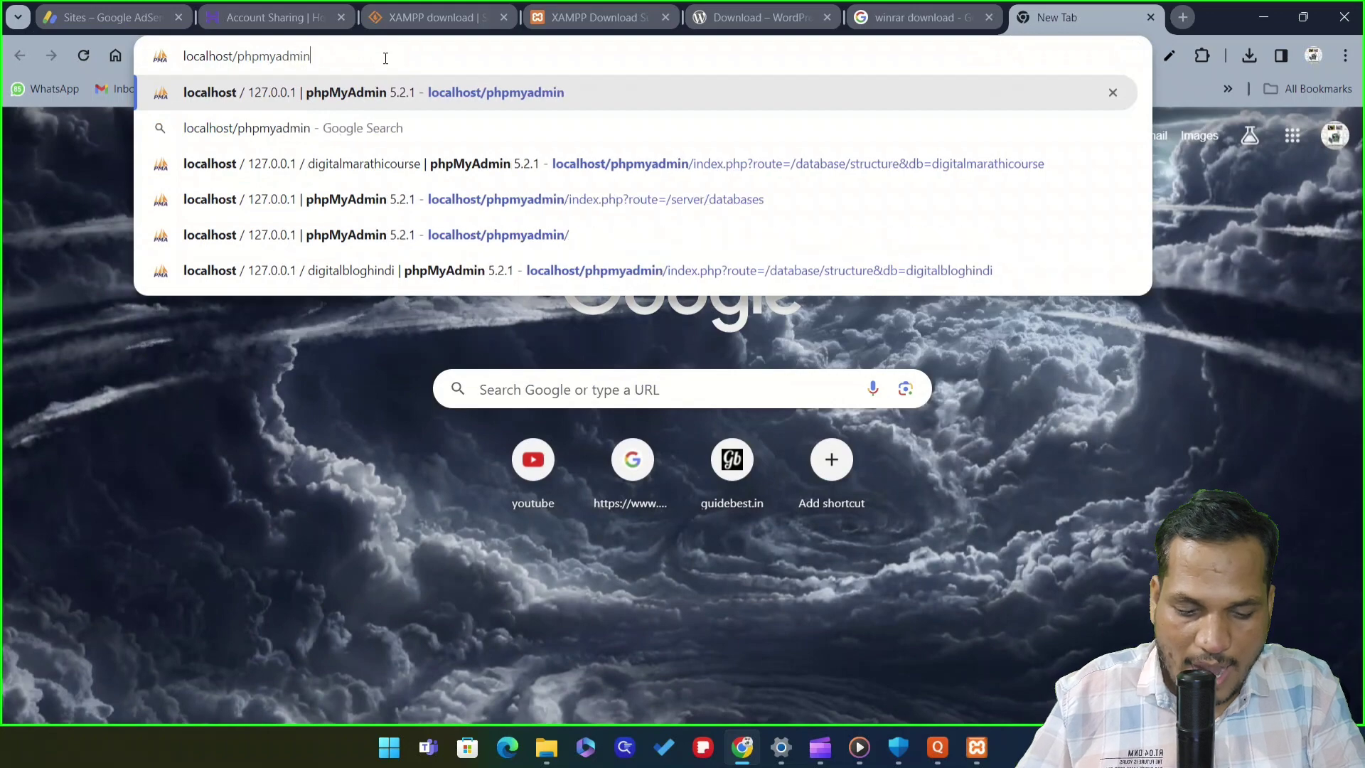
pyautogui.press('Return')
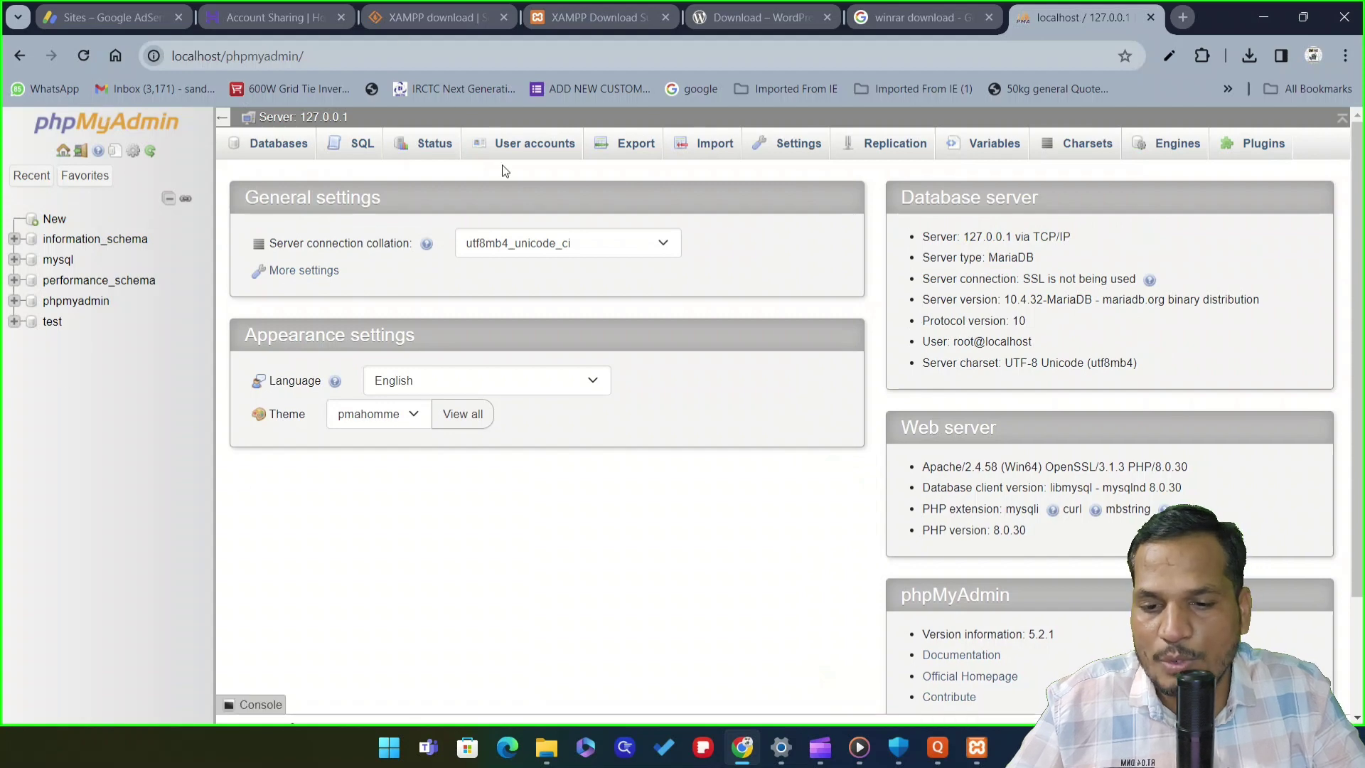
# Create an empty database named marathiabhiman from phpMyAdmin's New page
pyautogui.click(275, 146)
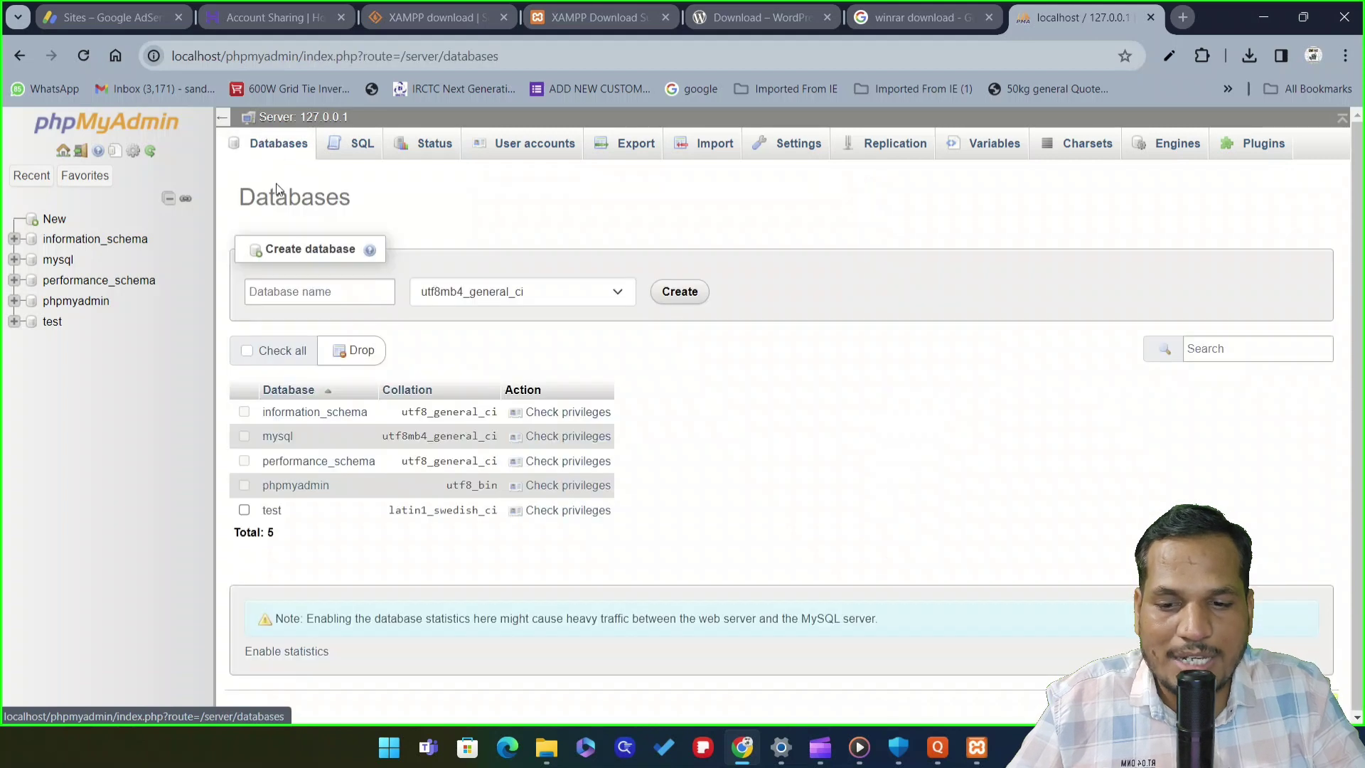
pyautogui.click(338, 293)
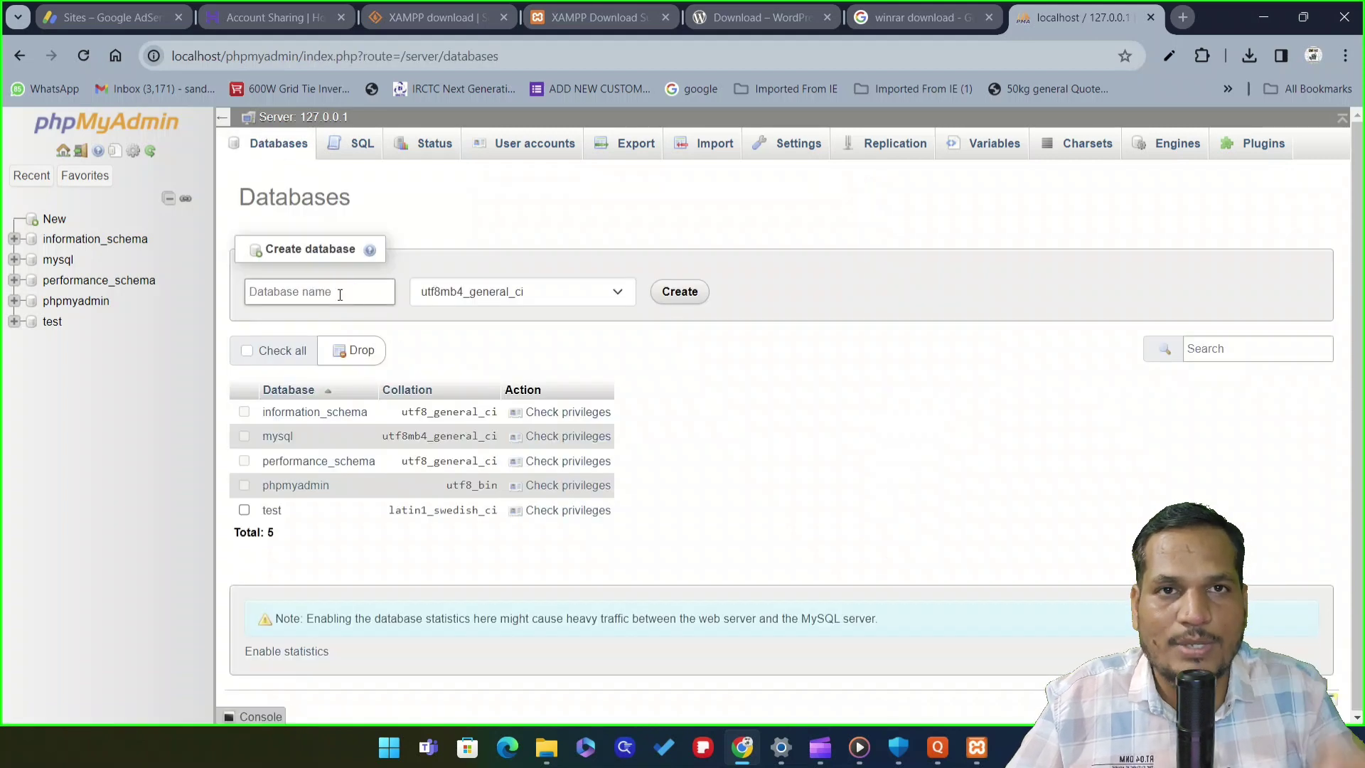
pyautogui.write('mar')
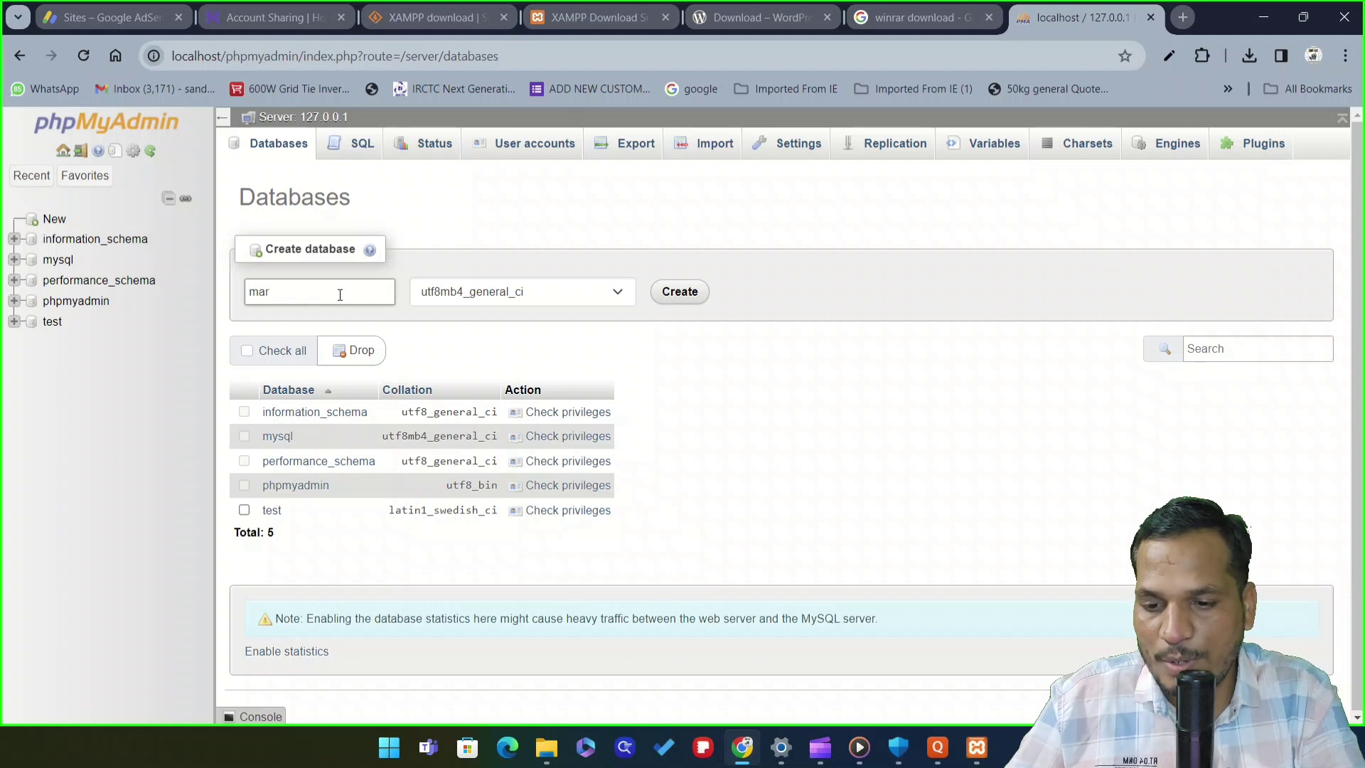
pyautogui.write('athi')
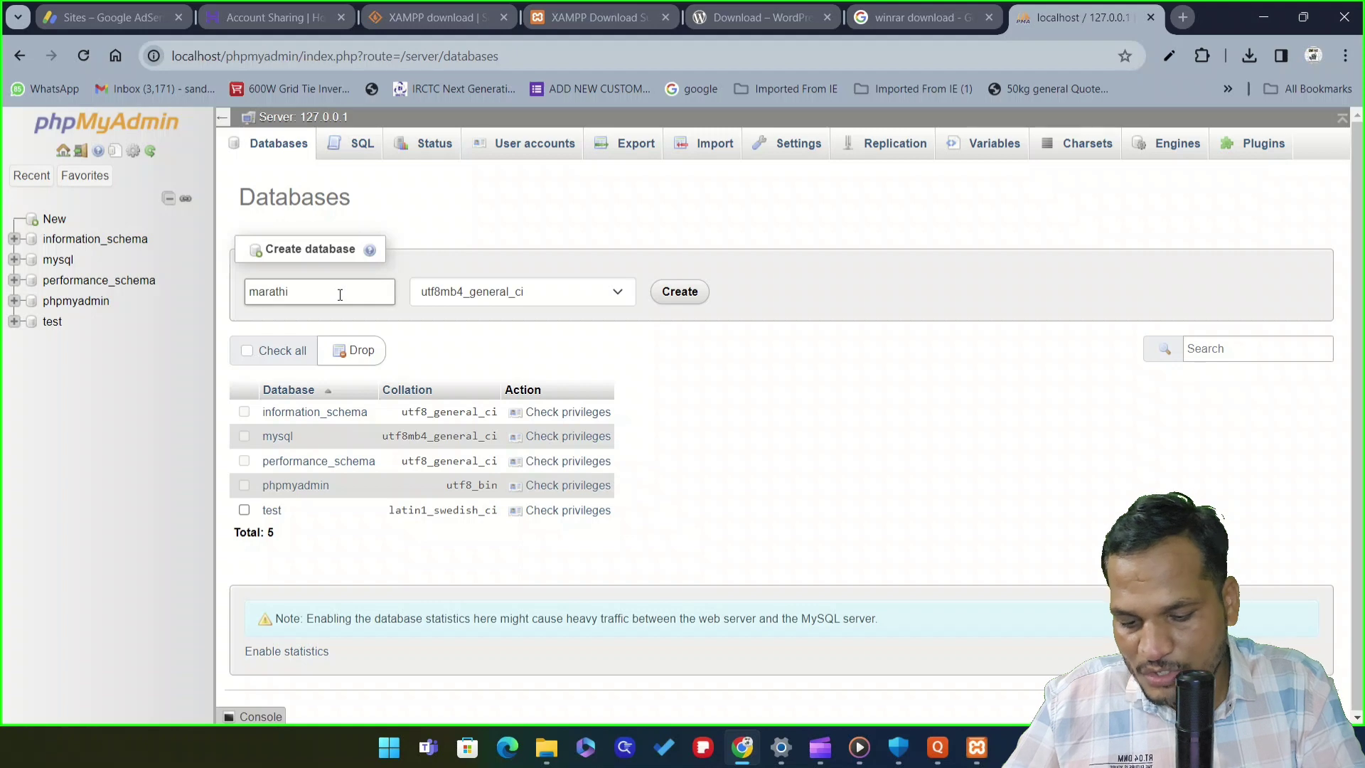
pyautogui.write('abhiman')
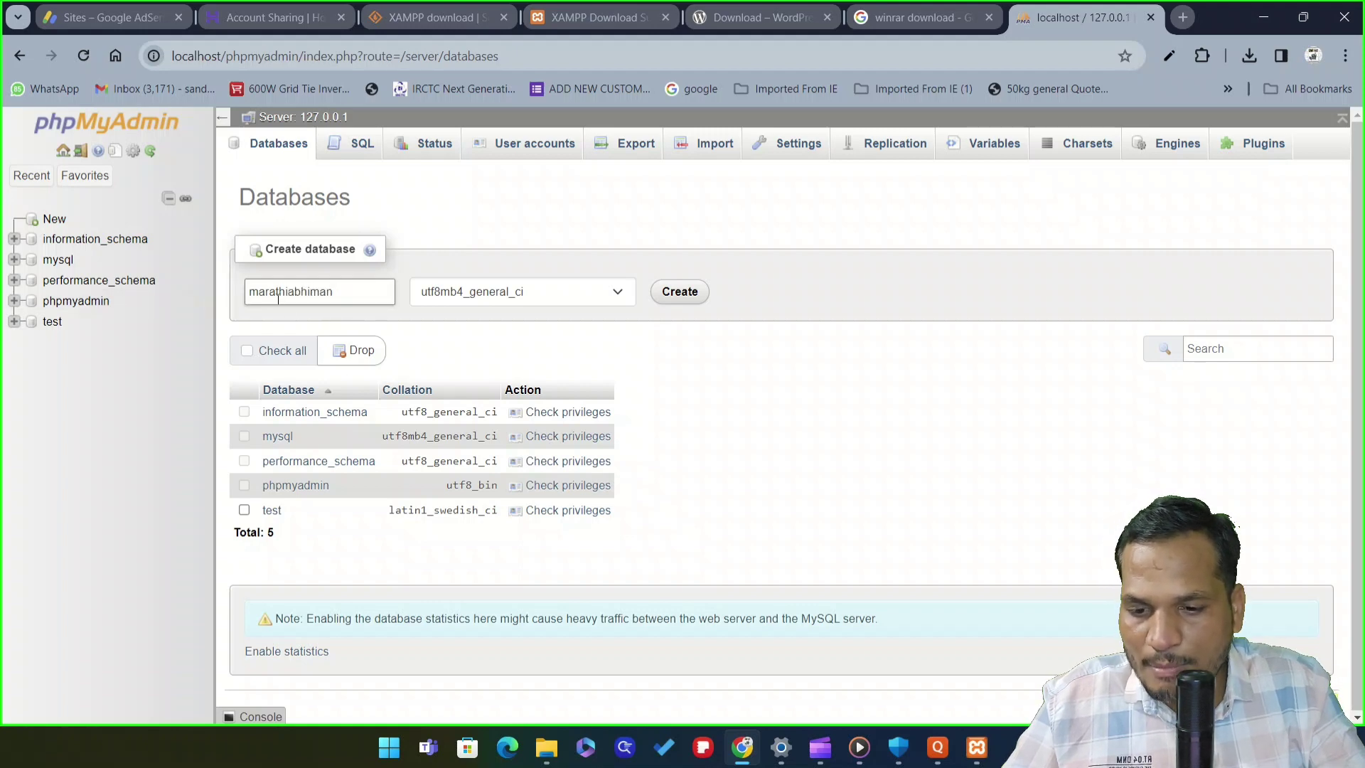
pyautogui.click(677, 292)
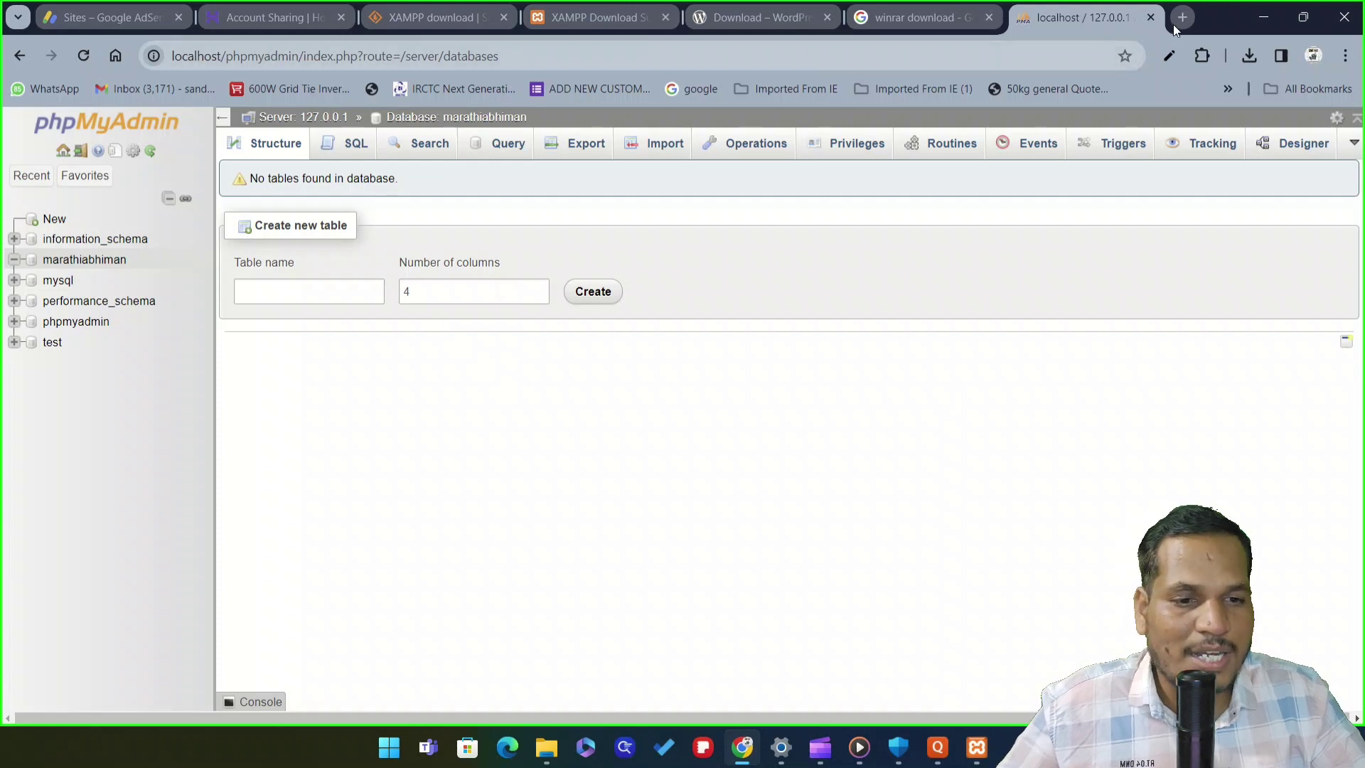
# Open a new browser tab and select the phpMyAdmin page's address
pyautogui.click(1141, 112)
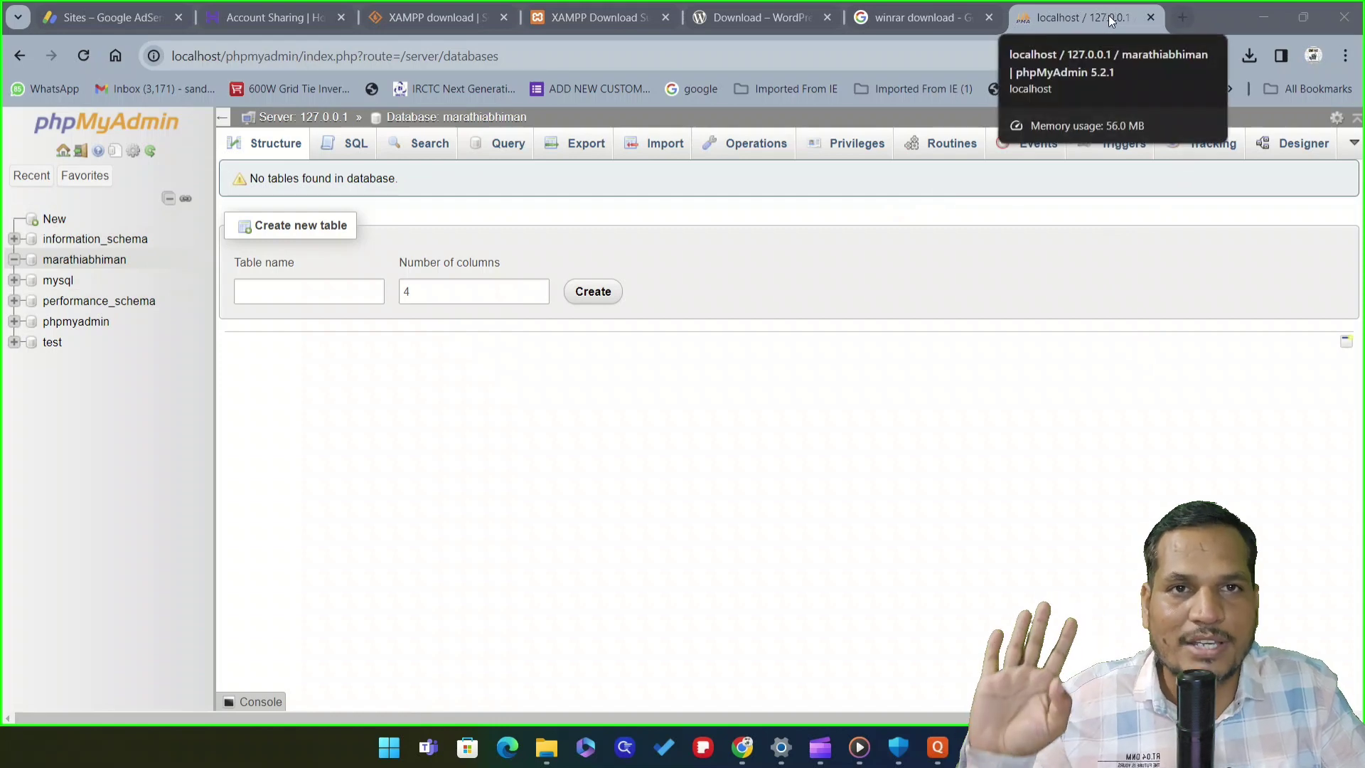
pyautogui.click(1184, 18)
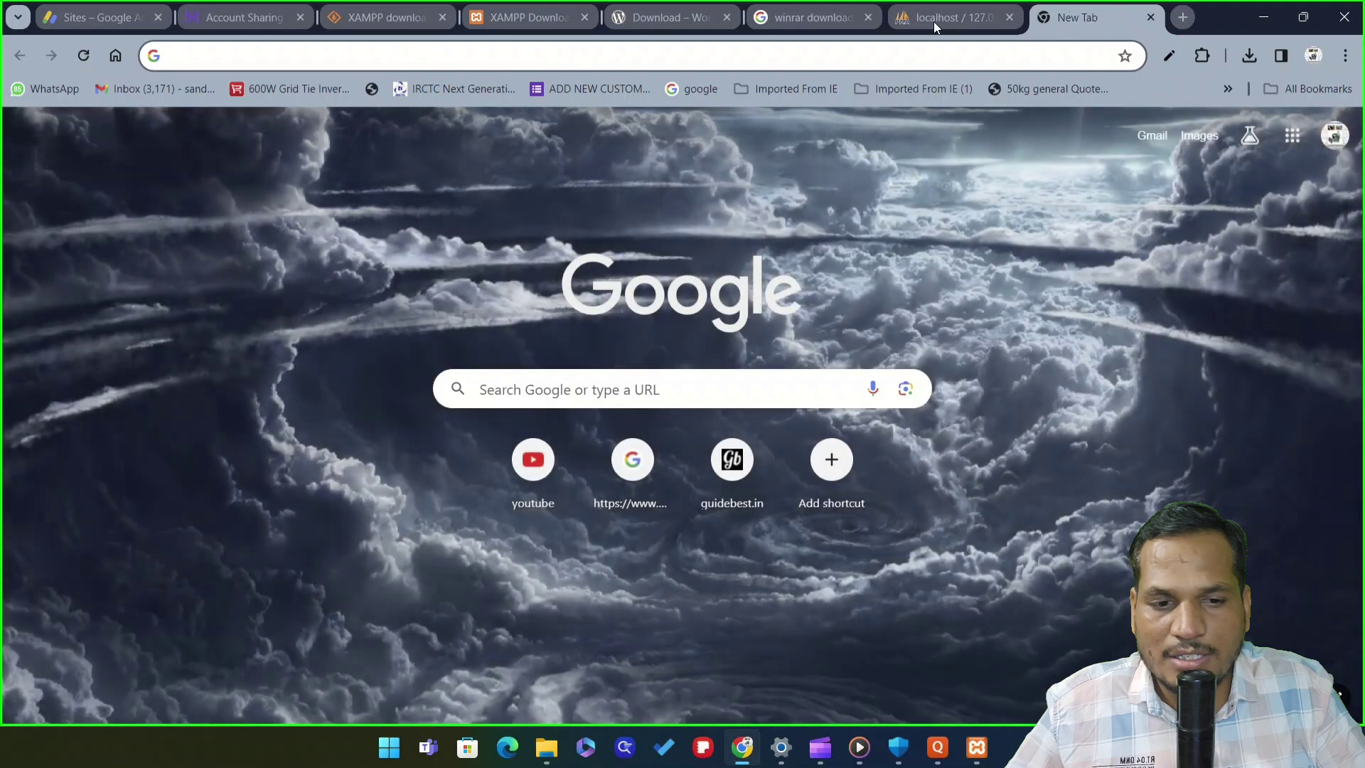
pyautogui.click(932, 17)
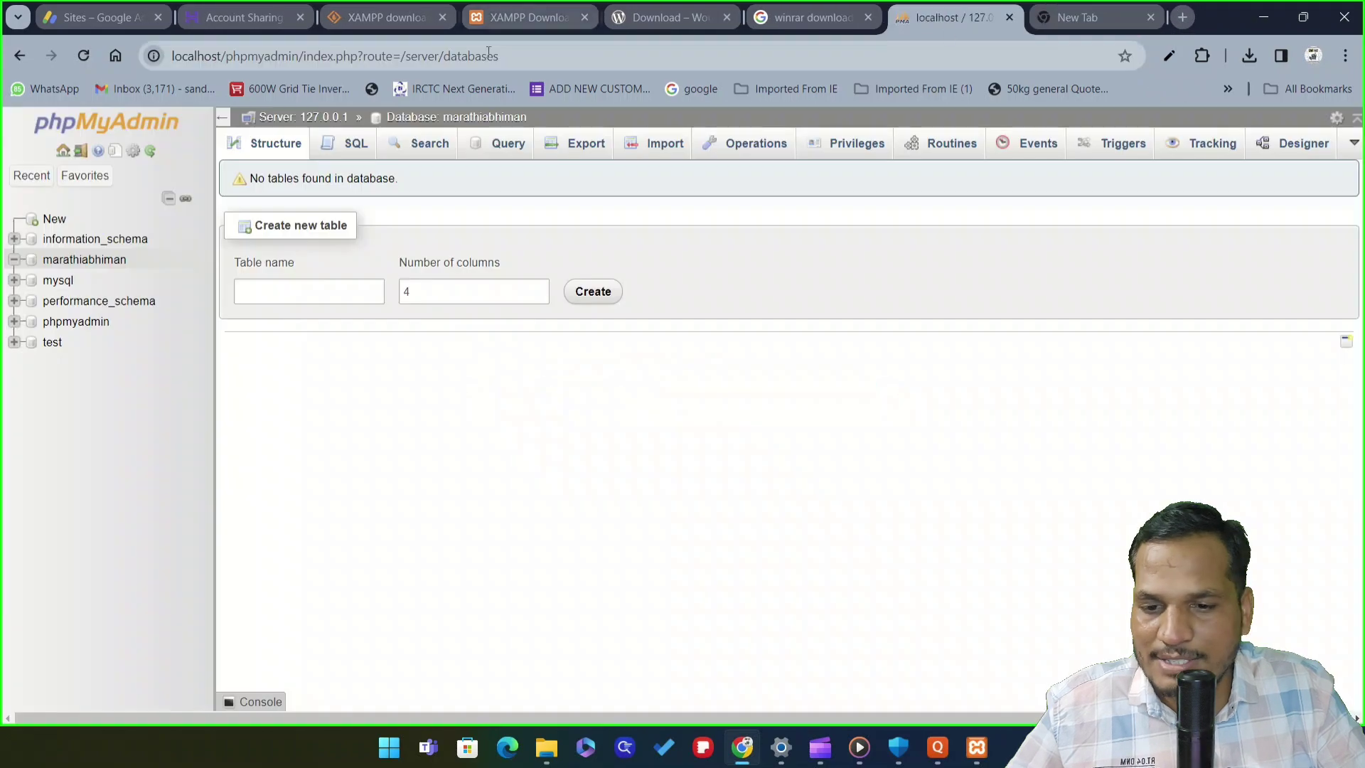
pyautogui.click(556, 59)
pyautogui.moveTo(533, 55); pyautogui.dragTo(152, 56)
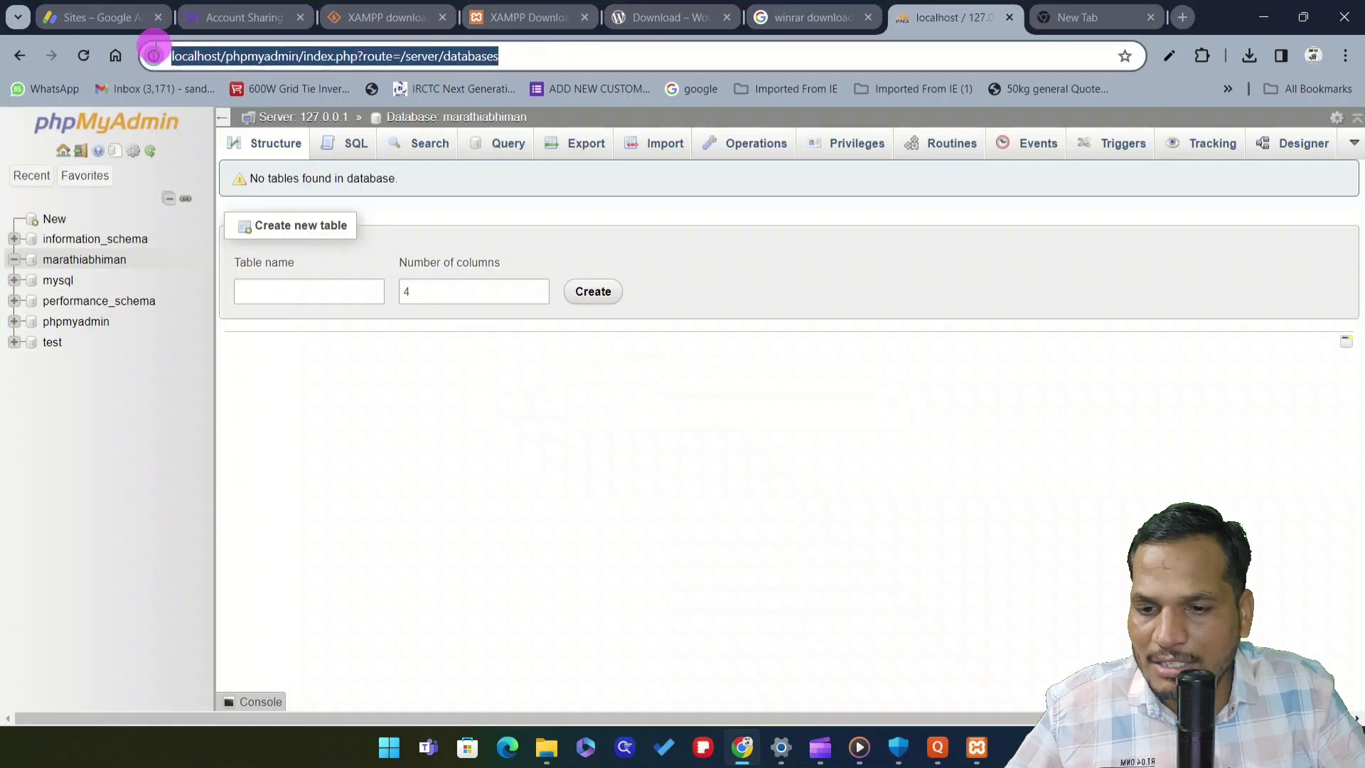
pyautogui.rightClick(237, 64)
pyautogui.click(576, 57)
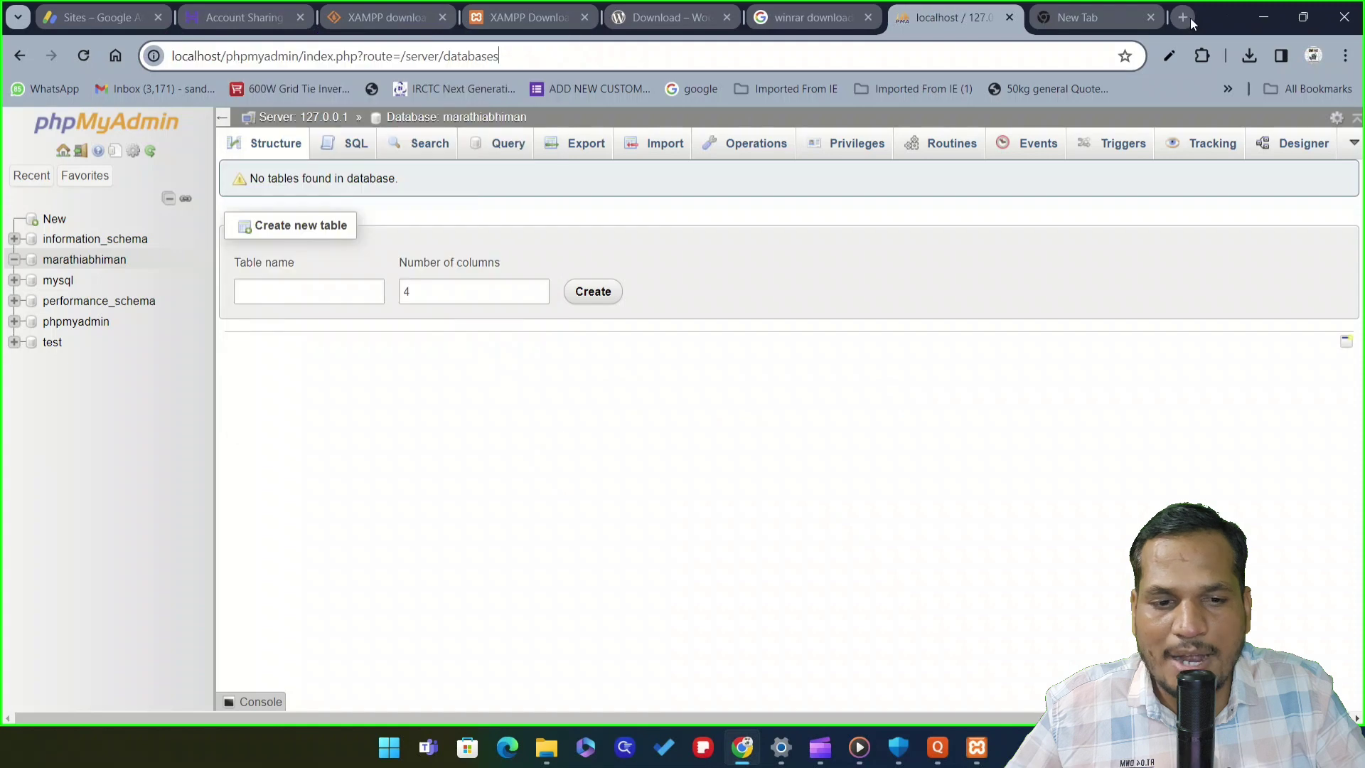
pyautogui.click(1100, 16)
# Load localhost/marathiabhiman in the new tab, getting Not Found, then switch to File Explorer
pyautogui.click(488, 55)
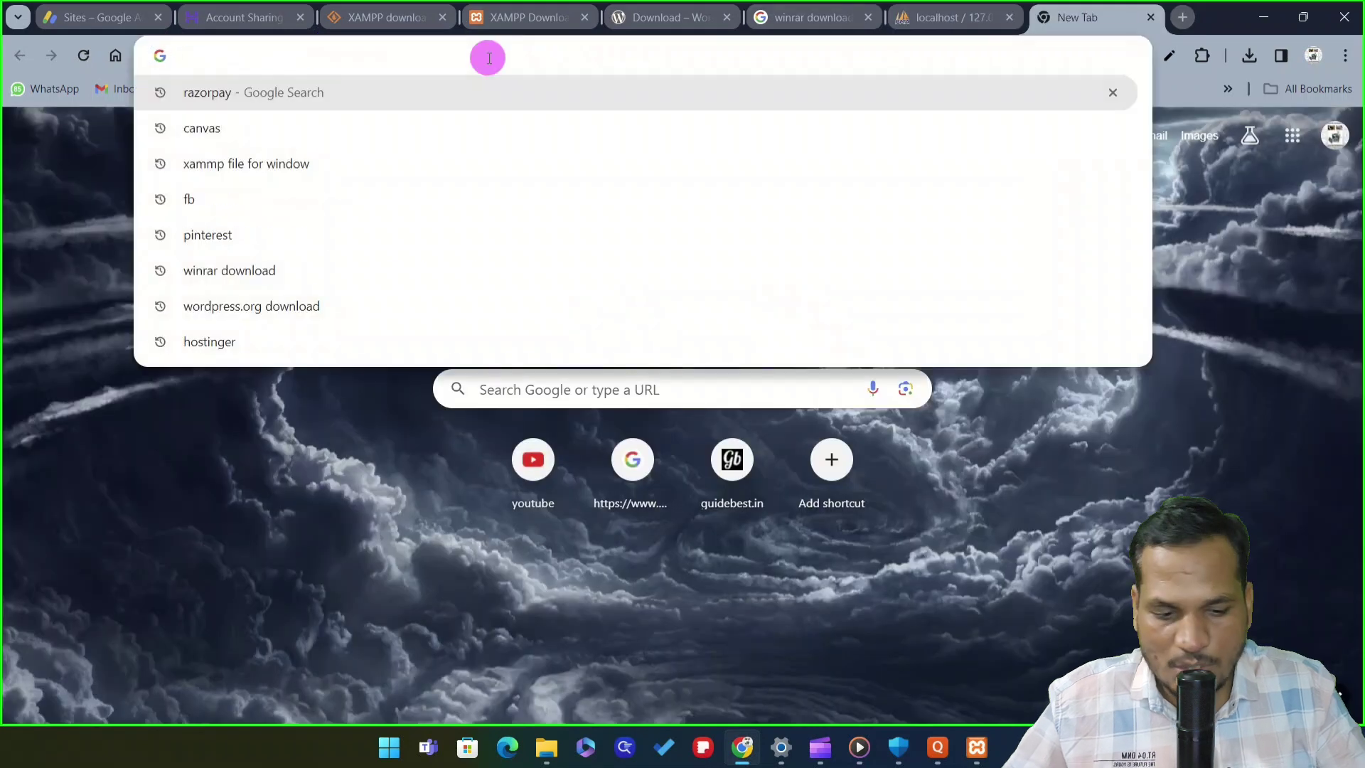
pyautogui.write('localhost')
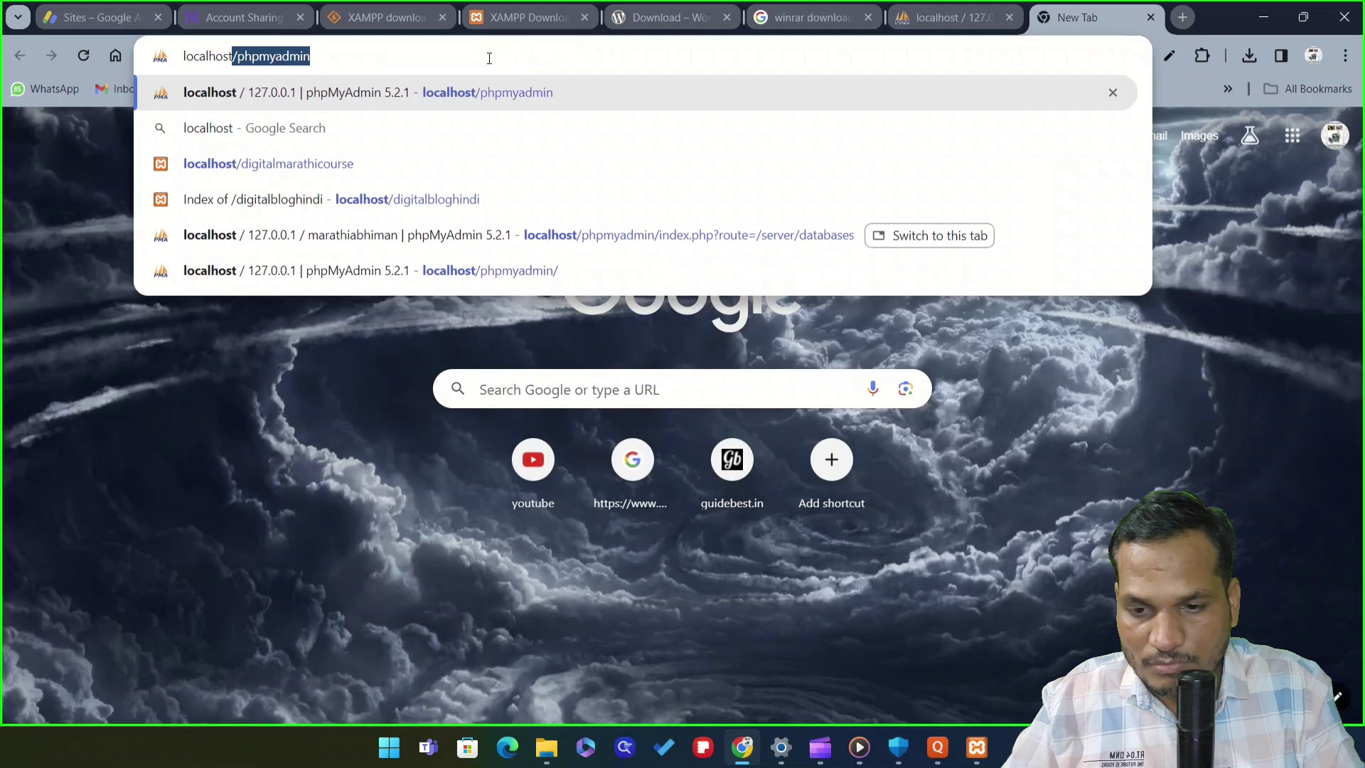
pyautogui.write('/')
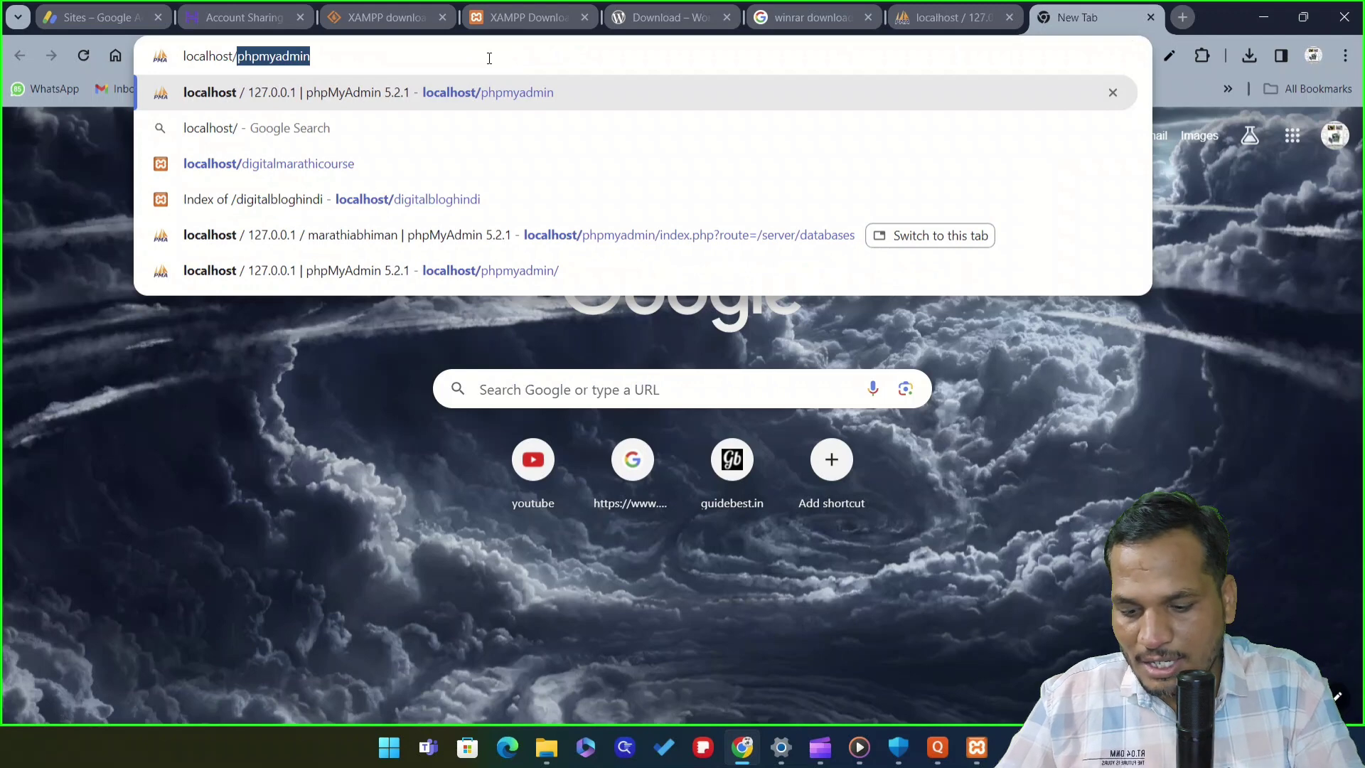
pyautogui.write('mar')
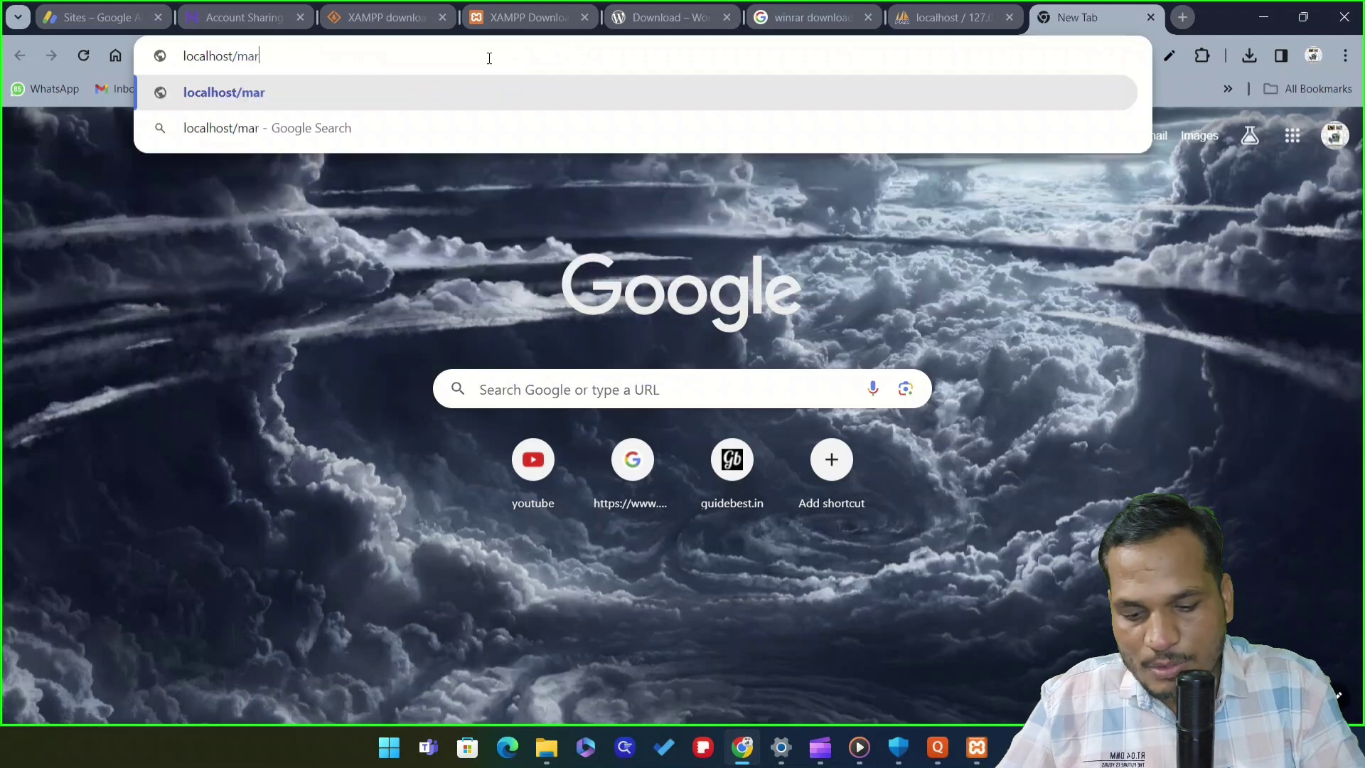
pyautogui.write('athia')
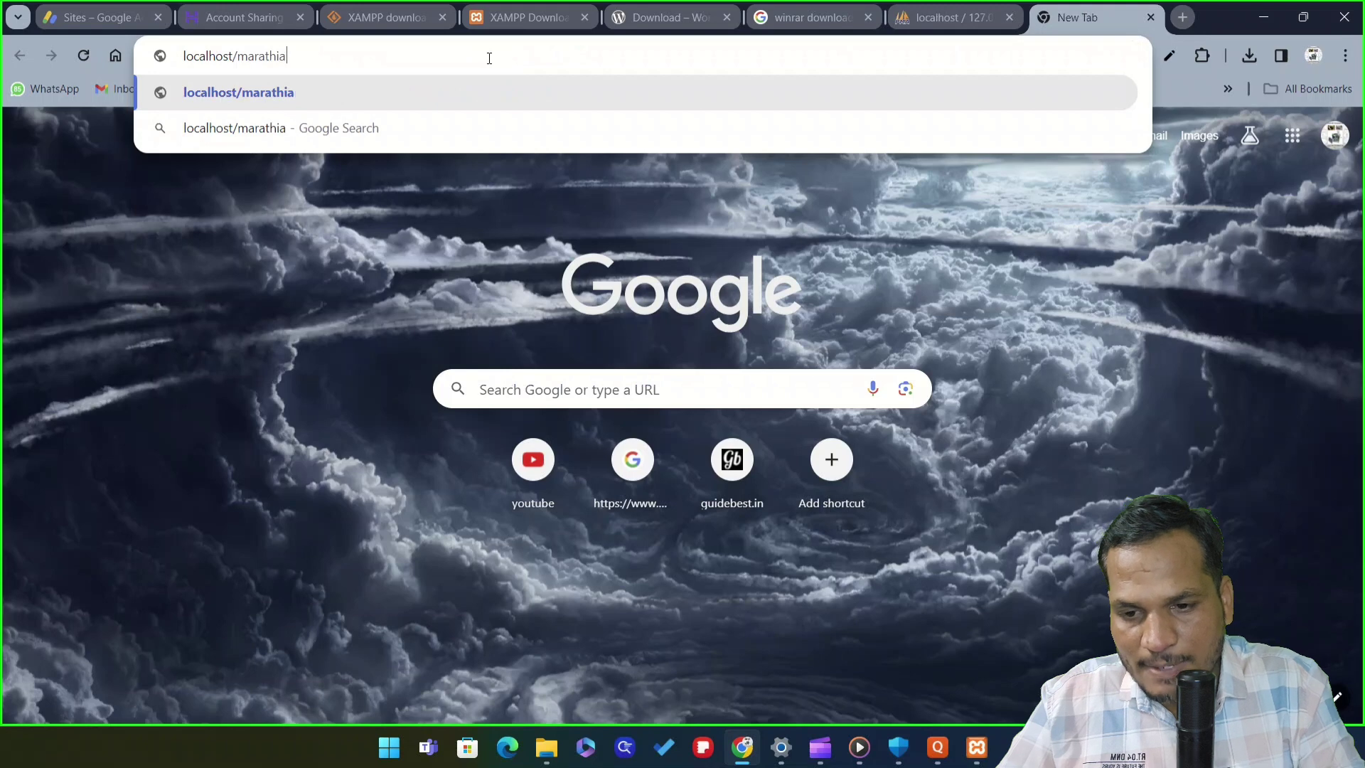
pyautogui.write('bhiman')
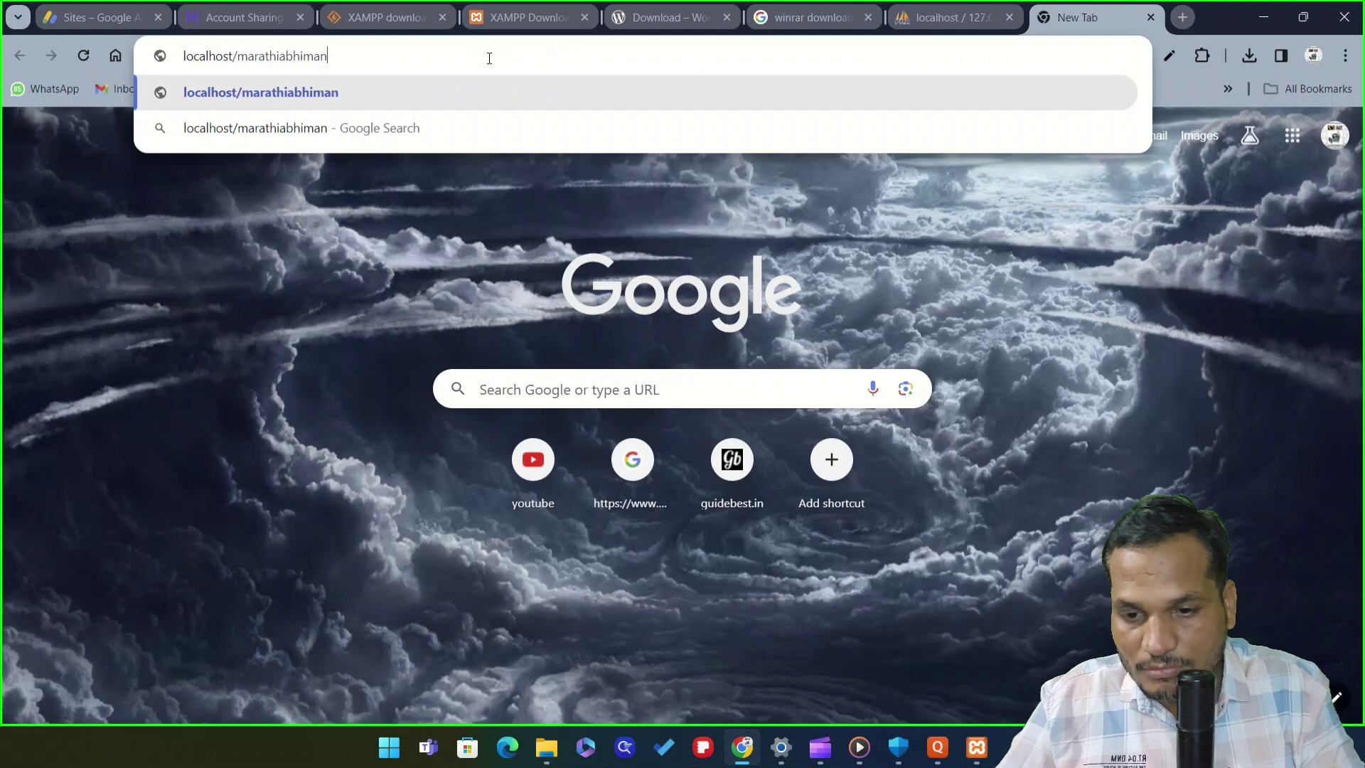
pyautogui.press('Return')
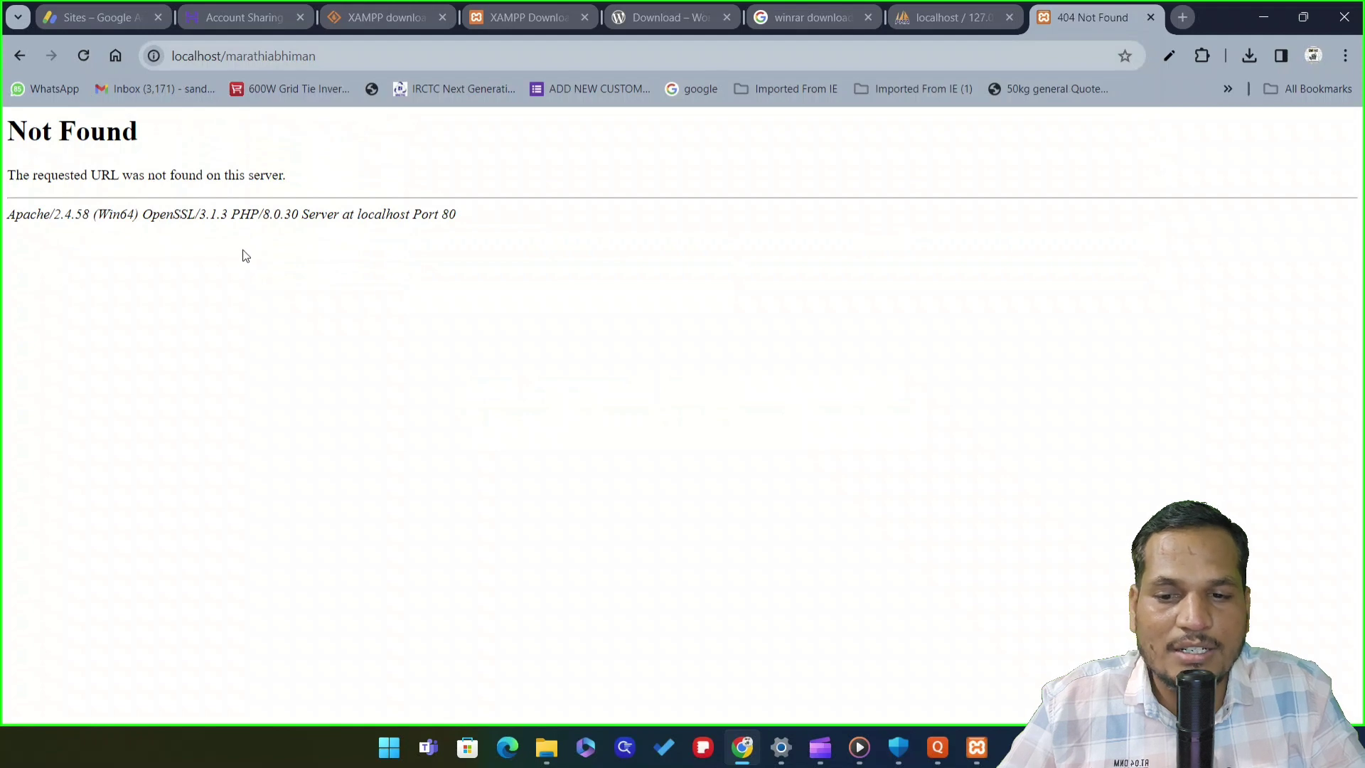
pyautogui.click(337, 53)
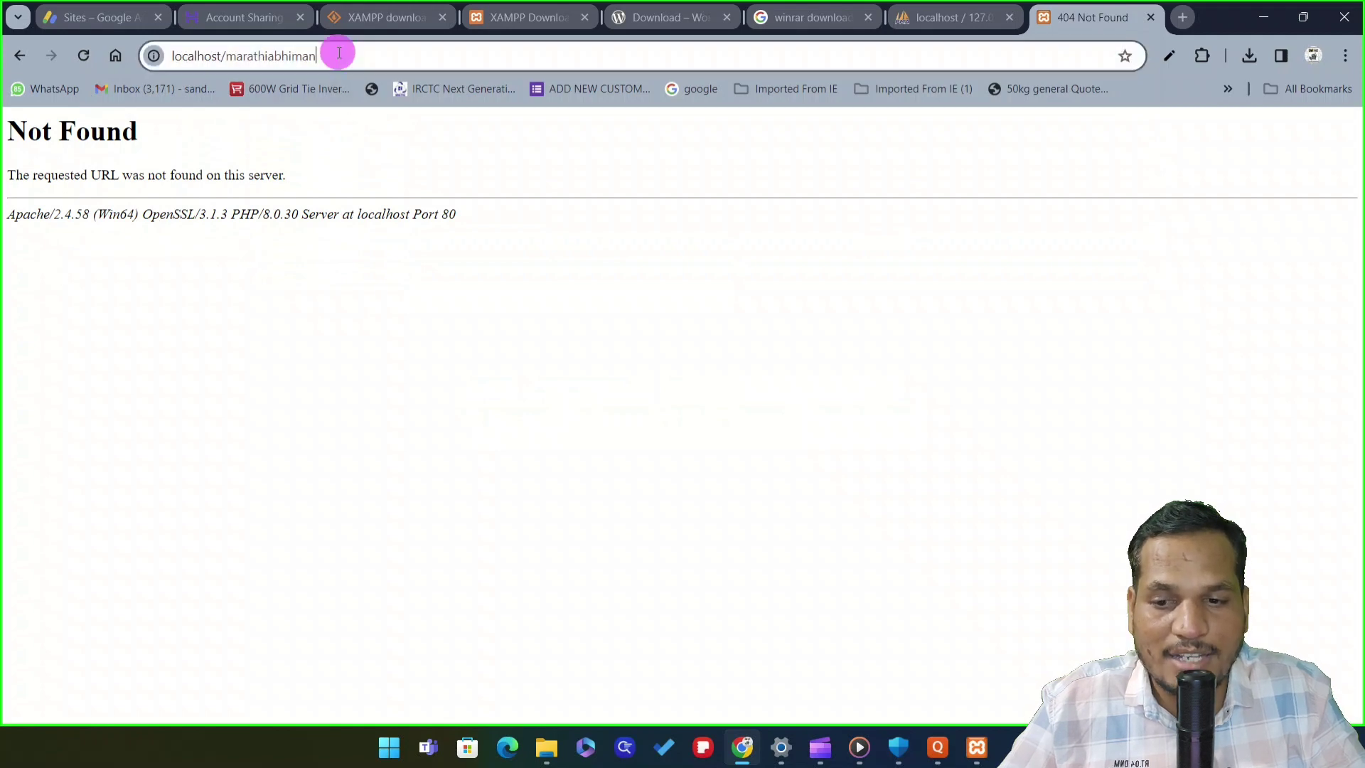
pyautogui.click(339, 52)
pyautogui.hotkey('alt', 'Tab')
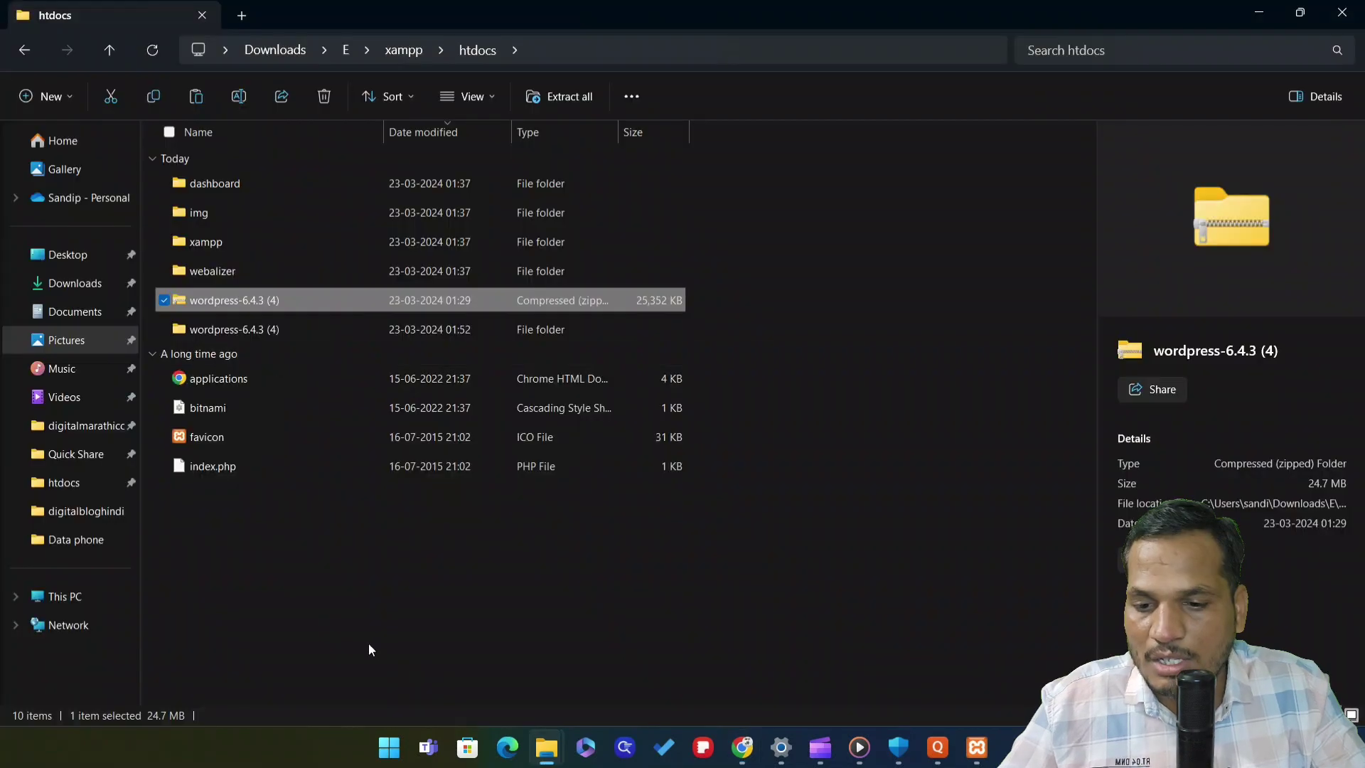
# Navigate up to the xampp folder and into htdocs
pyautogui.click(370, 603)
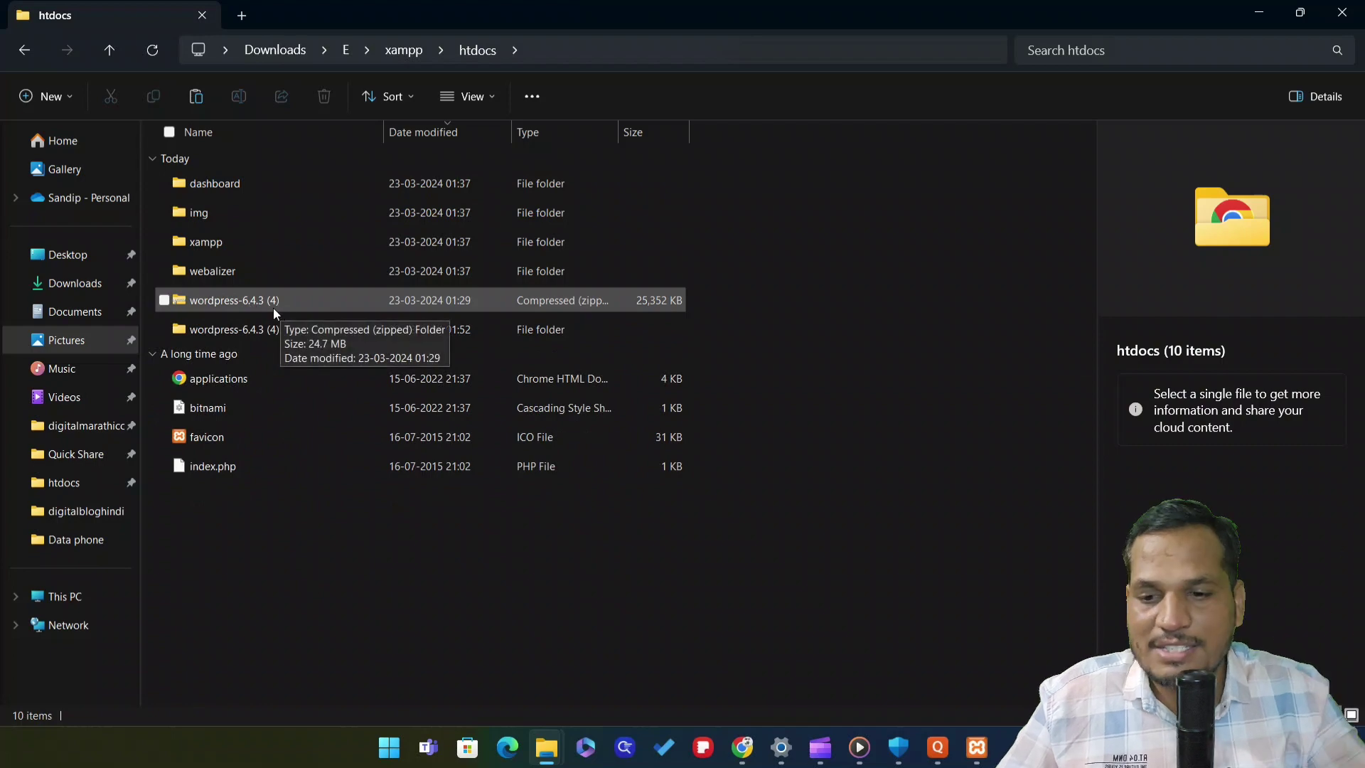
pyautogui.click(28, 51)
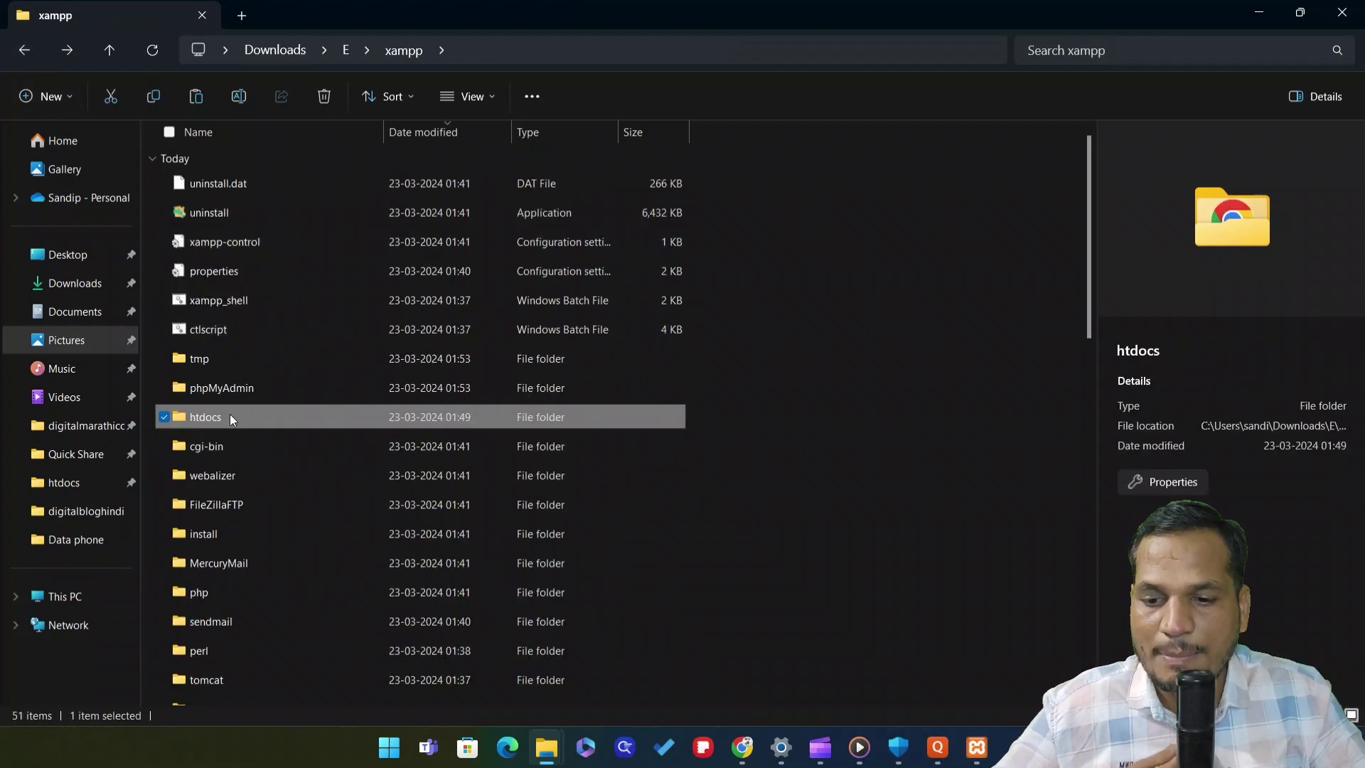
pyautogui.doubleClick(234, 411)
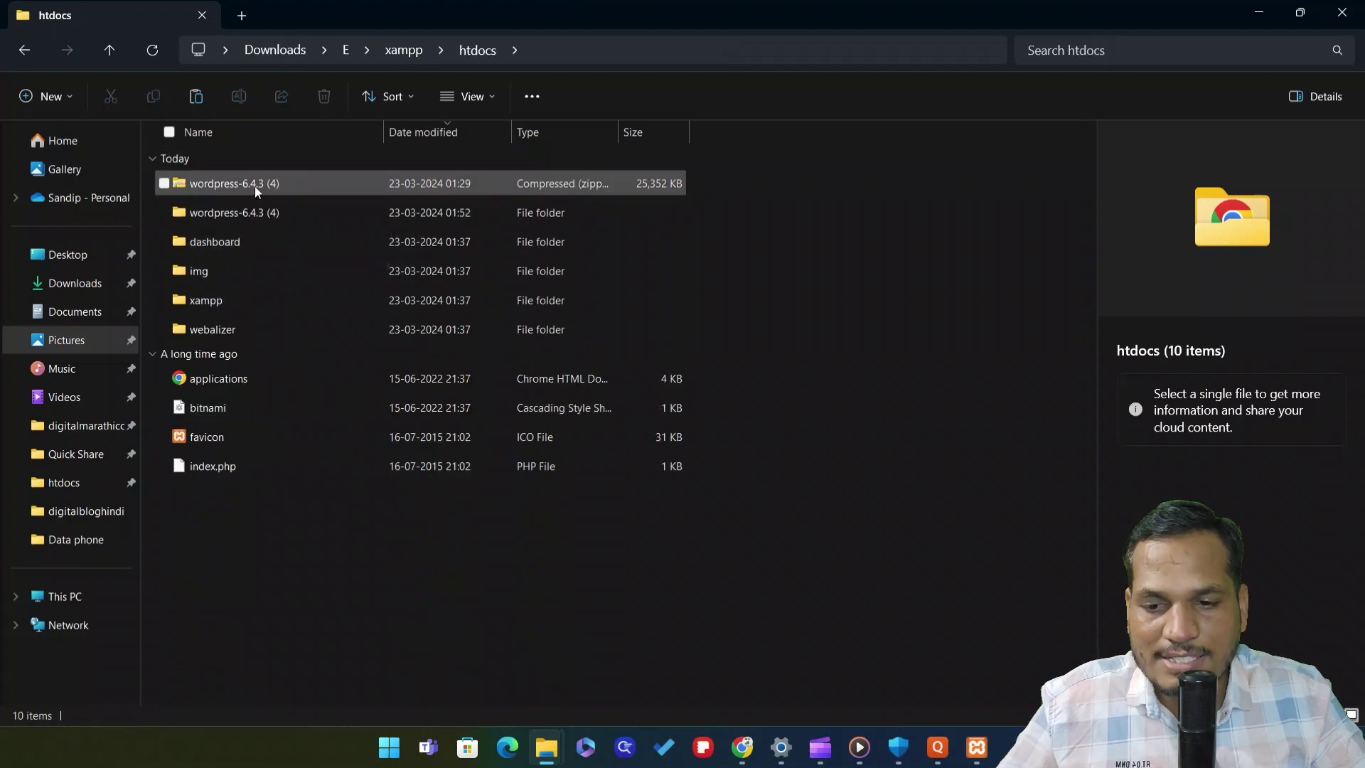
pyautogui.click(256, 184)
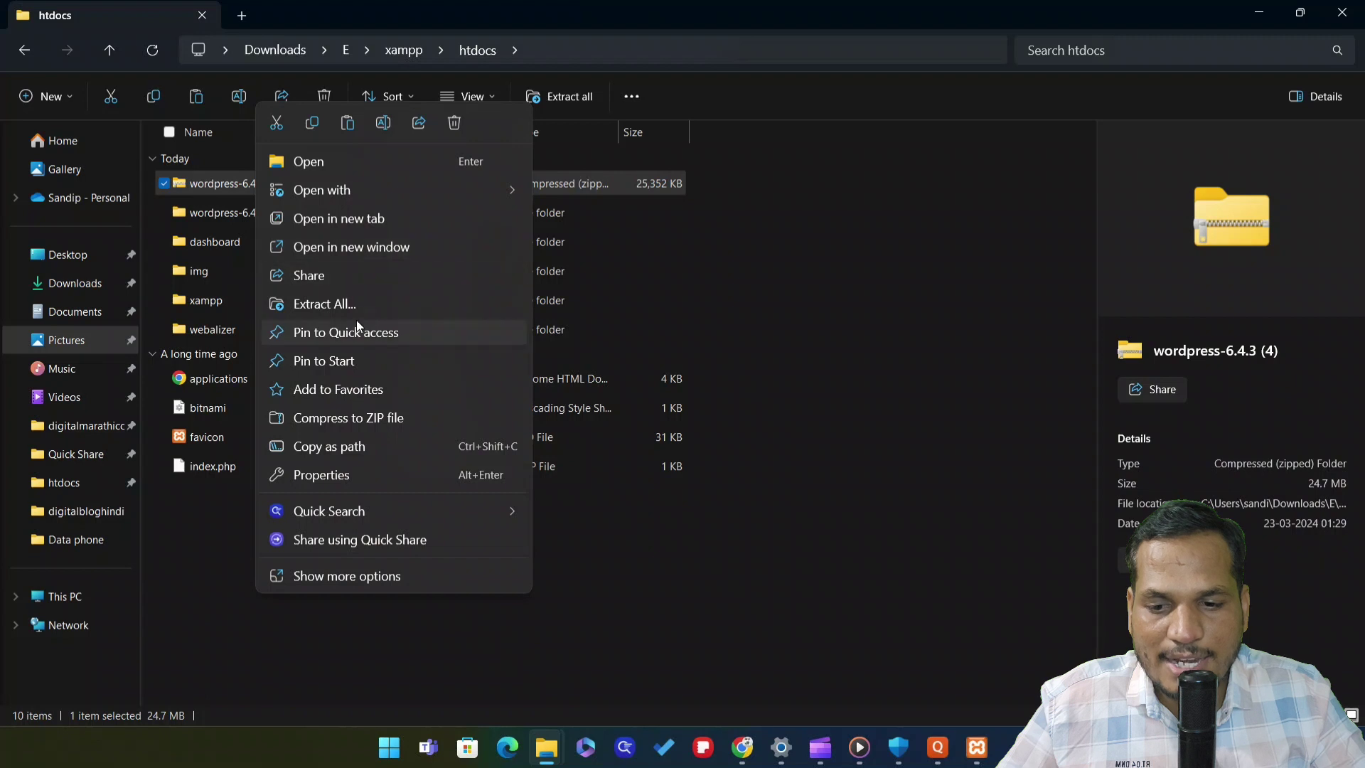
pyautogui.click(735, 312)
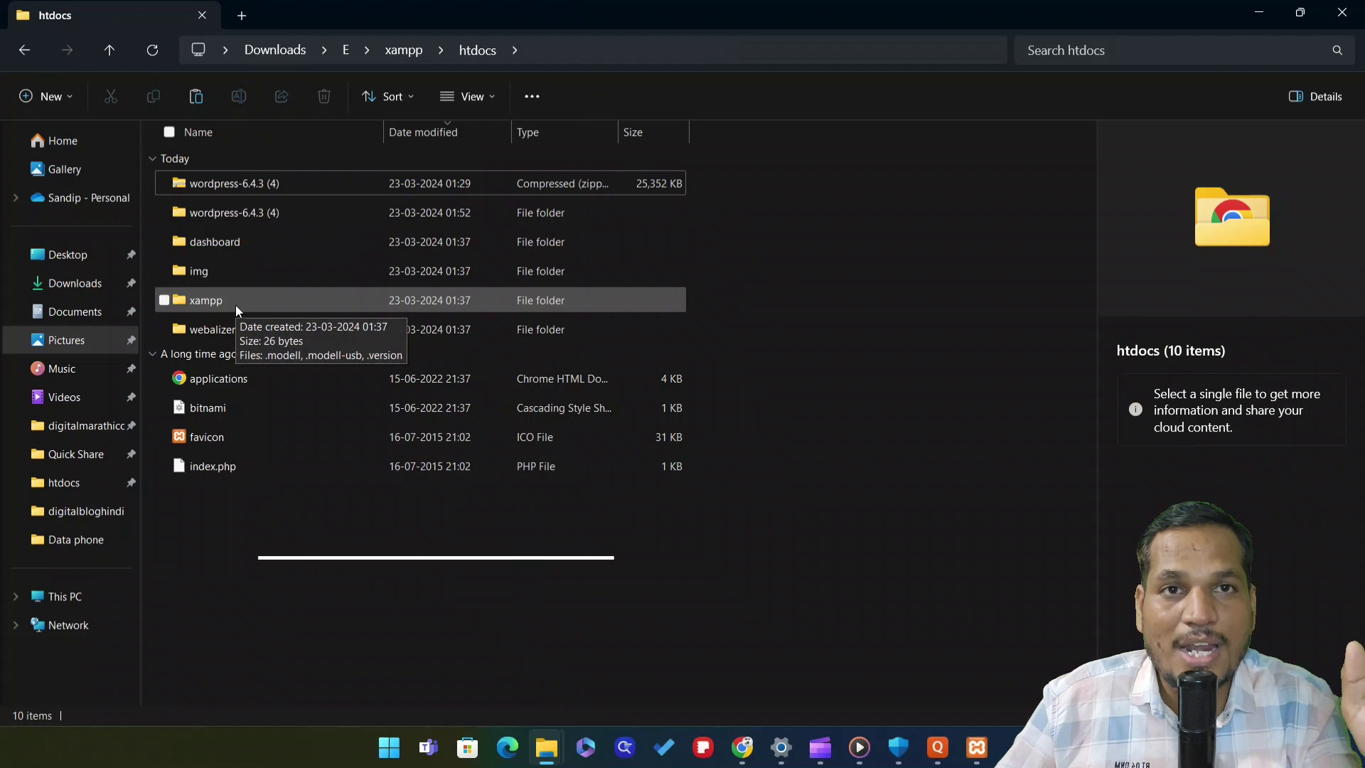
# Rename the extracted wordpress-6.4.3 (4) folder in htdocs to marathiabhiman
pyautogui.rightClick(236, 216)
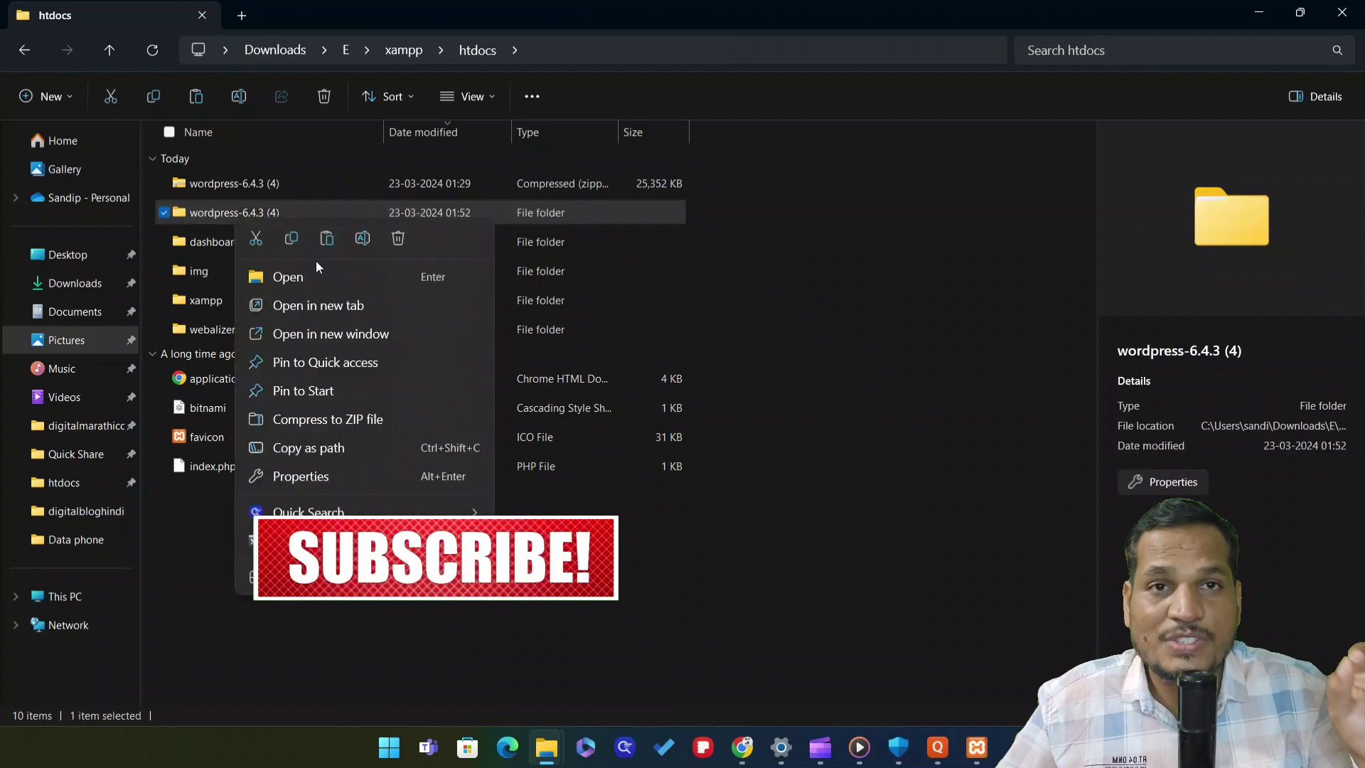
pyautogui.click(357, 240)
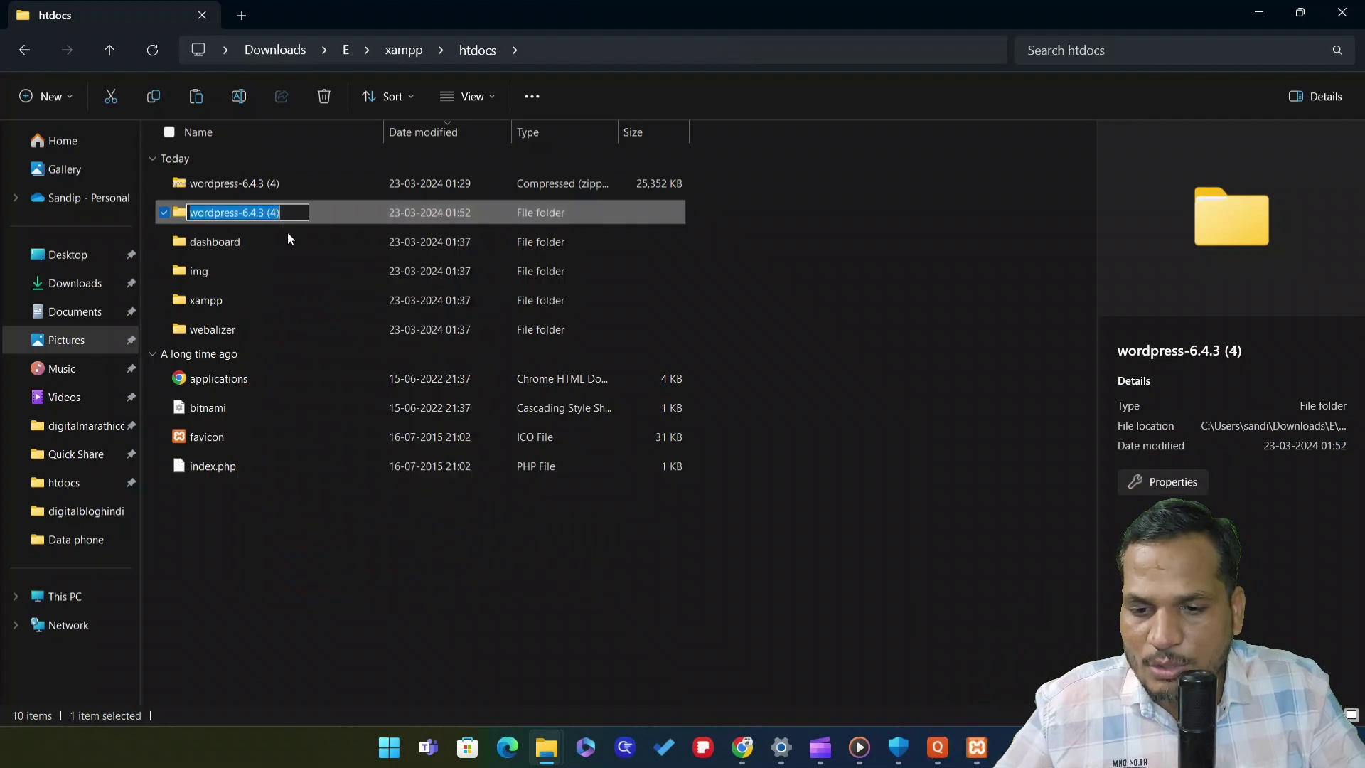
pyautogui.press('BackSpace')
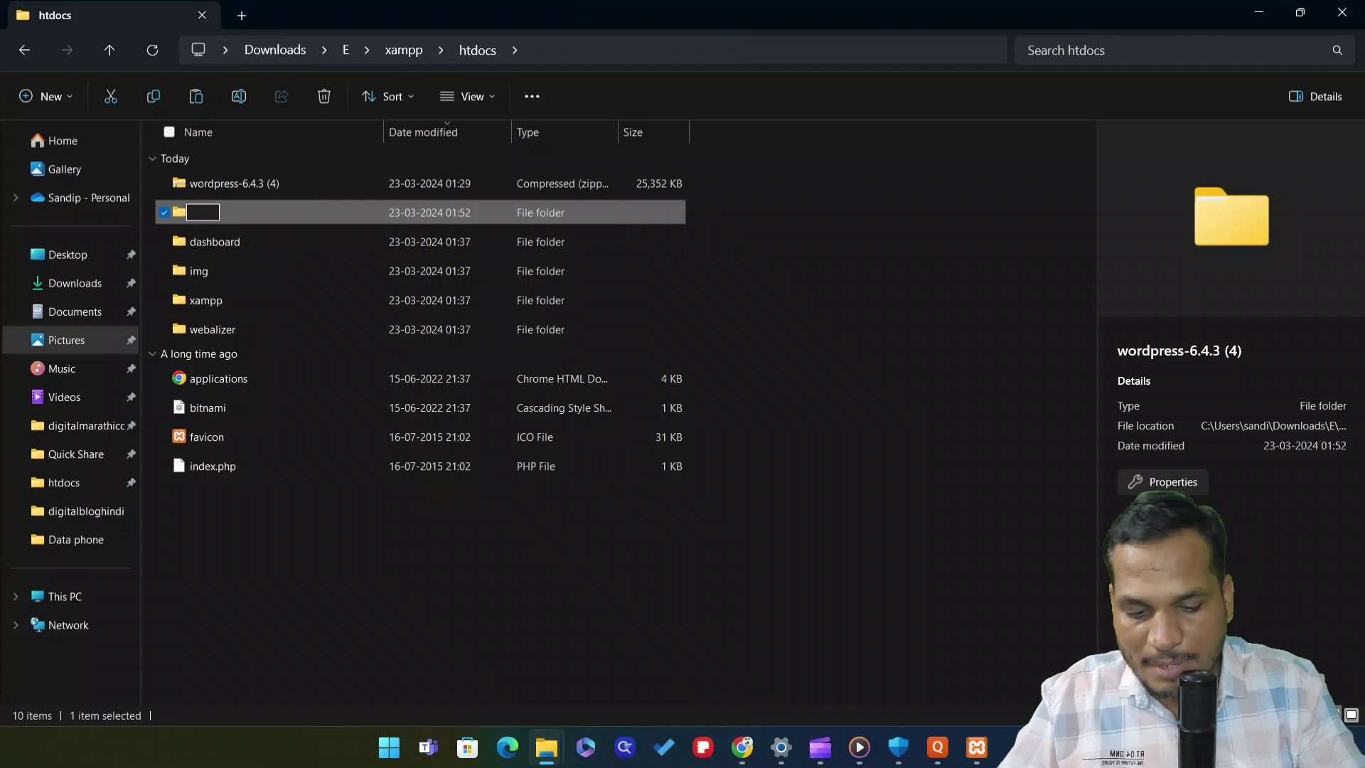
pyautogui.write('marathi')
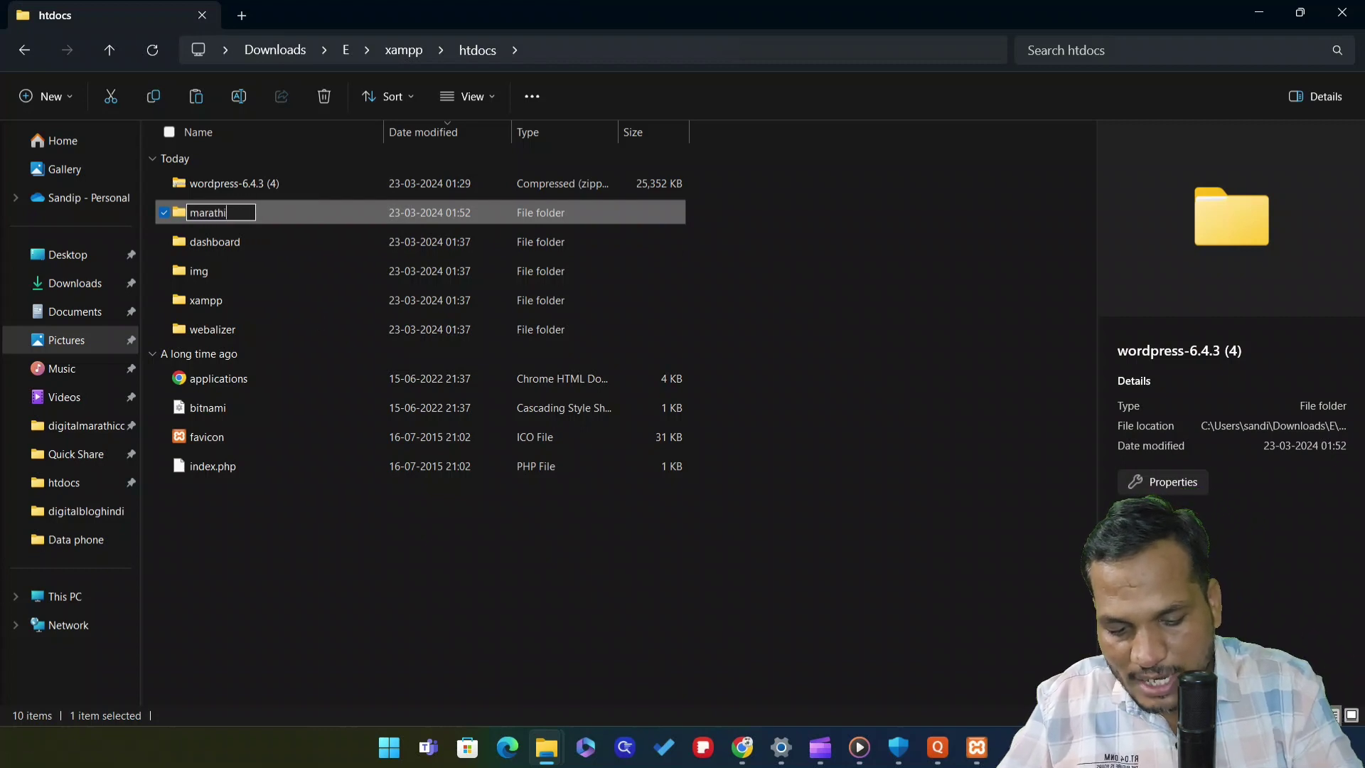
pyautogui.write('abhiman')
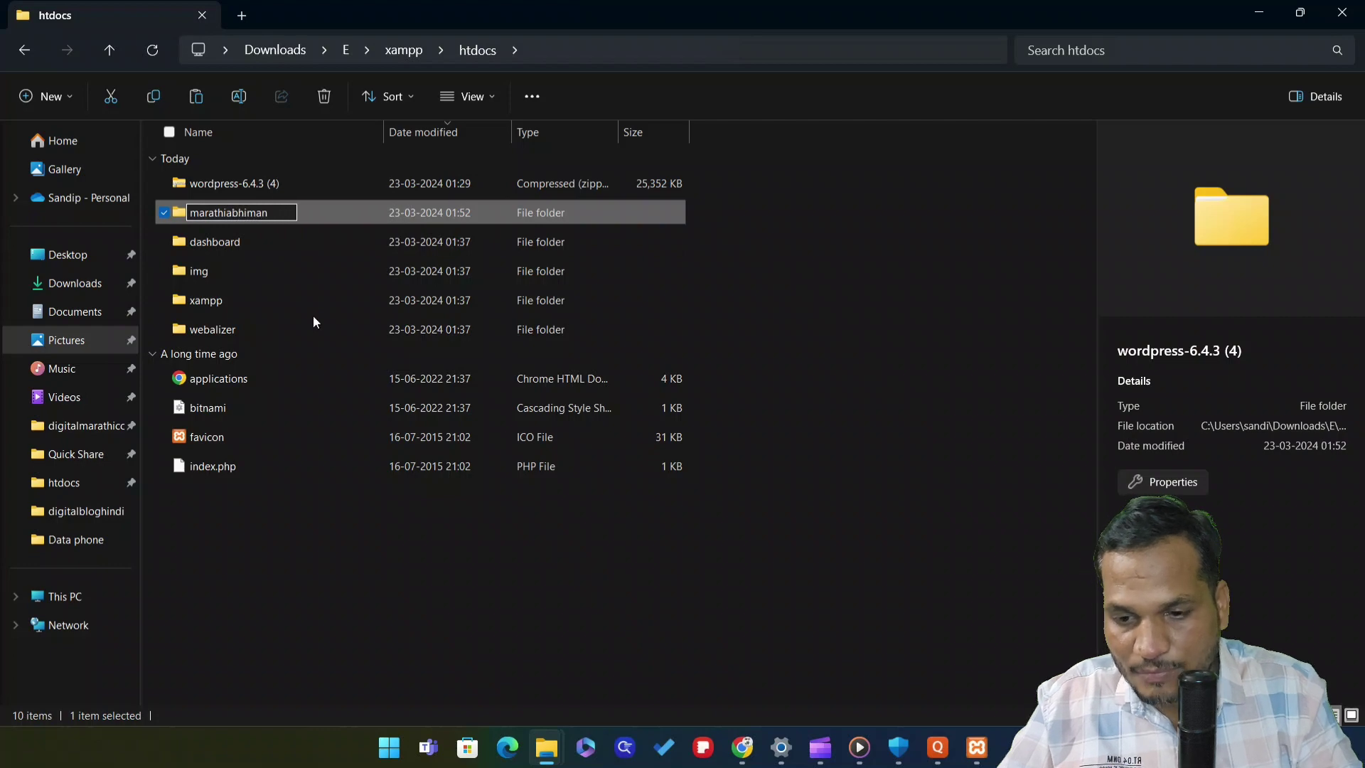
pyautogui.press('Return')
pyautogui.click(313, 570)
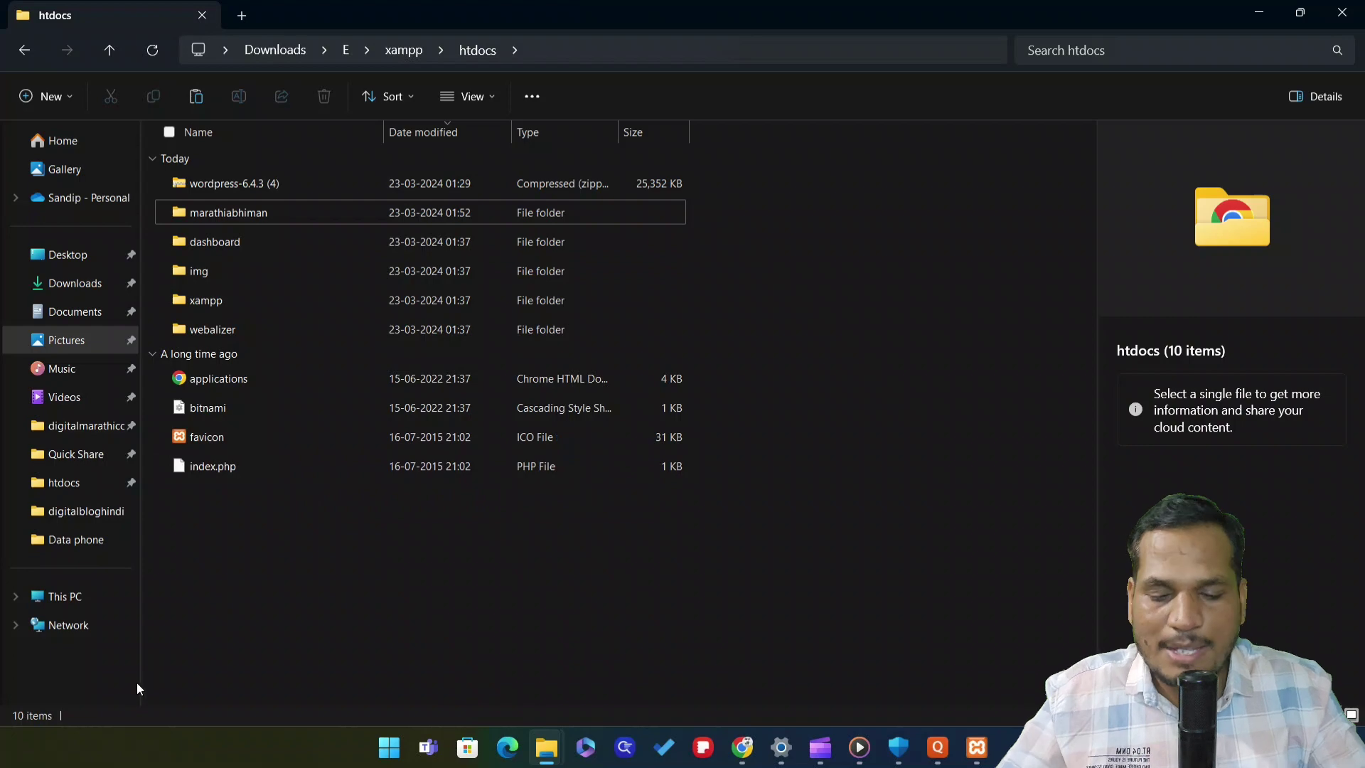
# Reload localhost/marathiabhiman in Chrome and open the nested marathiabhiman/ folder
pyautogui.click(742, 747)
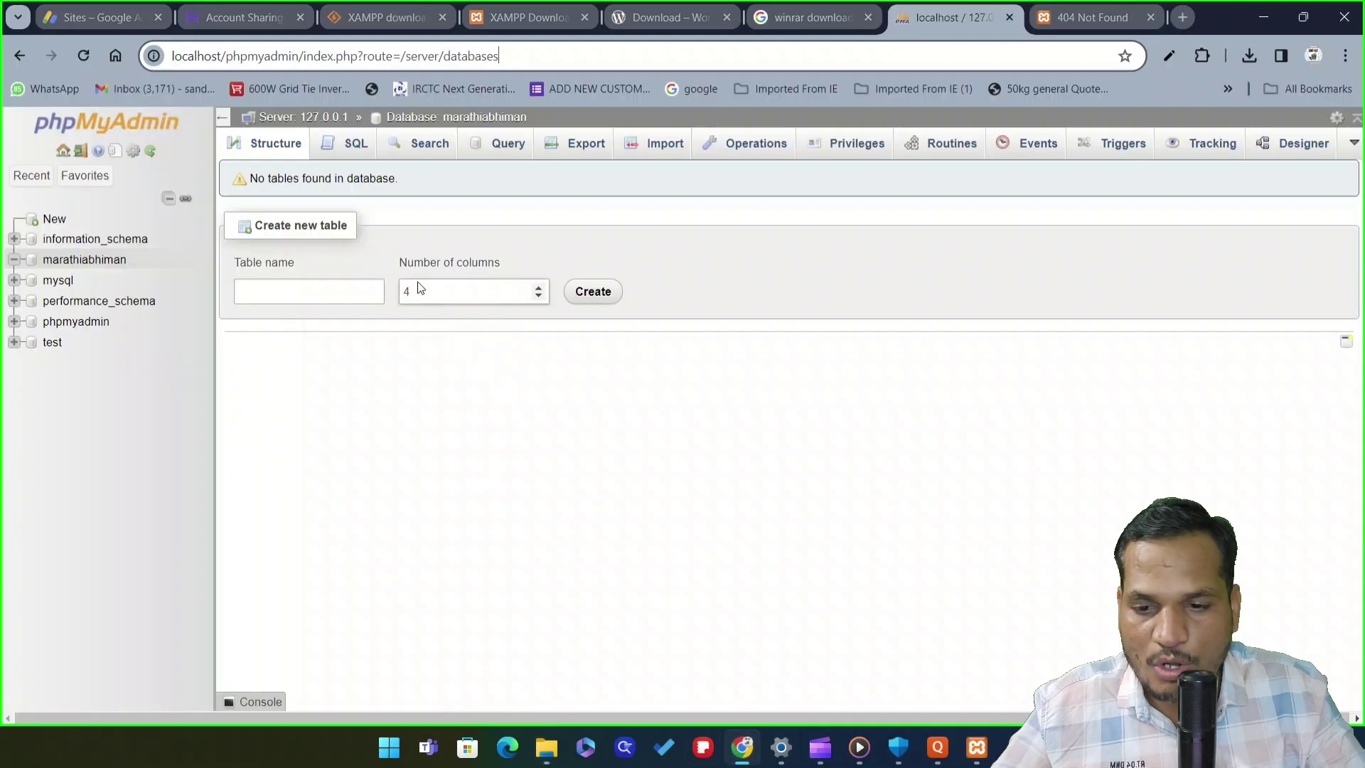
pyautogui.click(1074, 16)
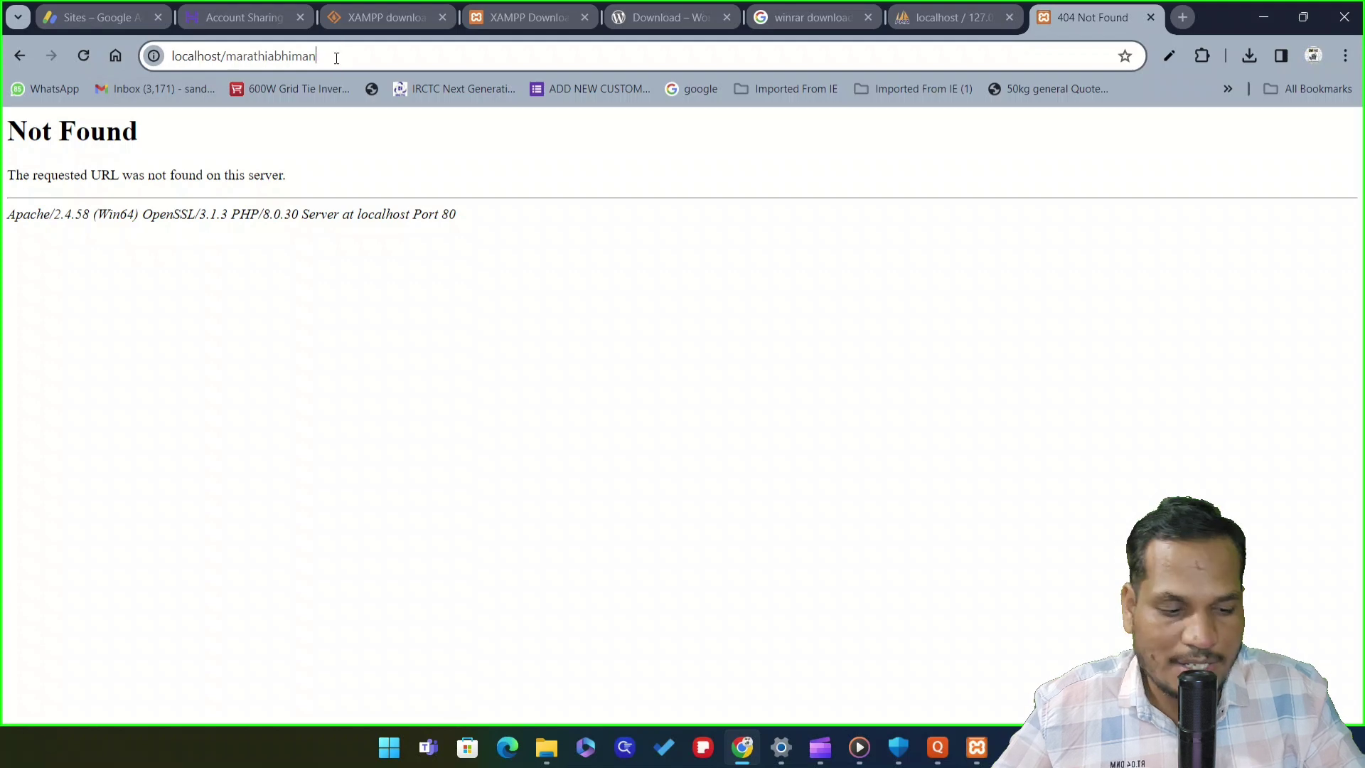
pyautogui.press('Return')
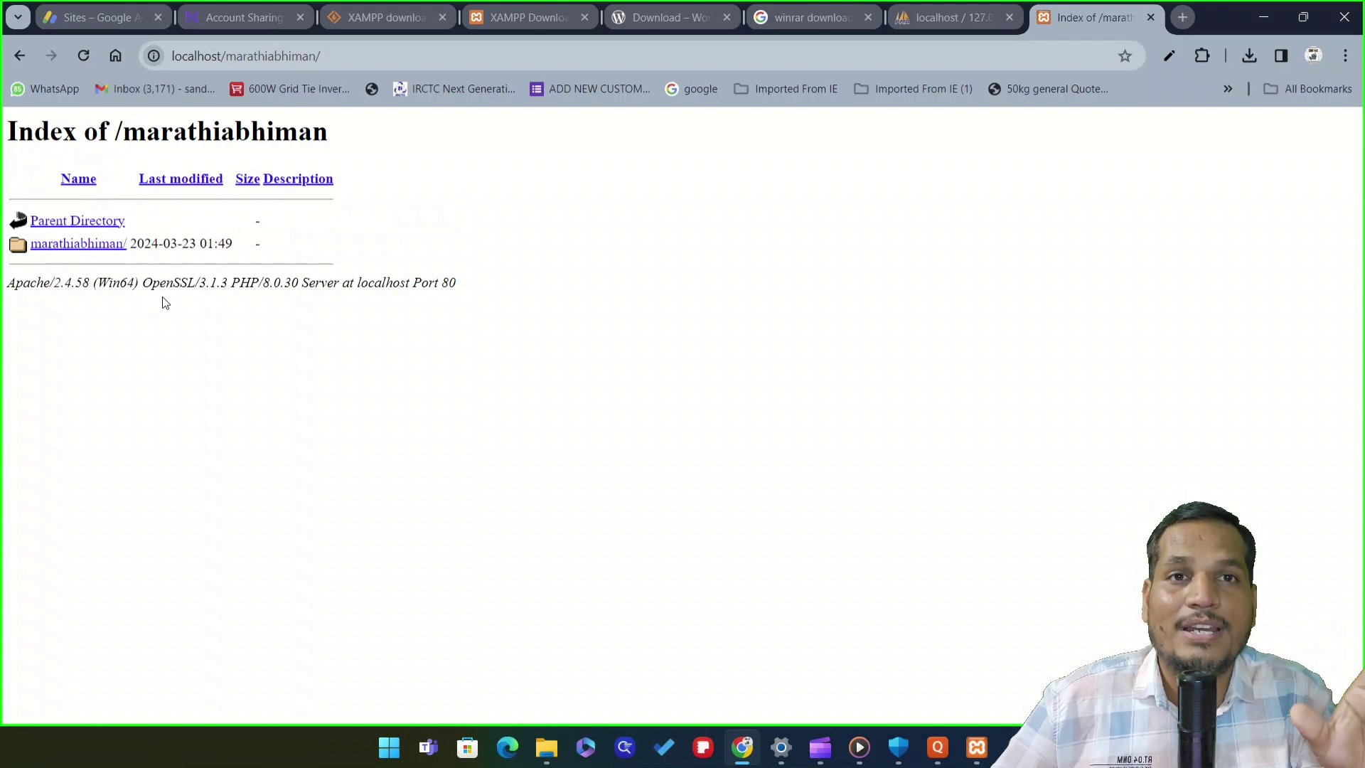
pyautogui.click(86, 245)
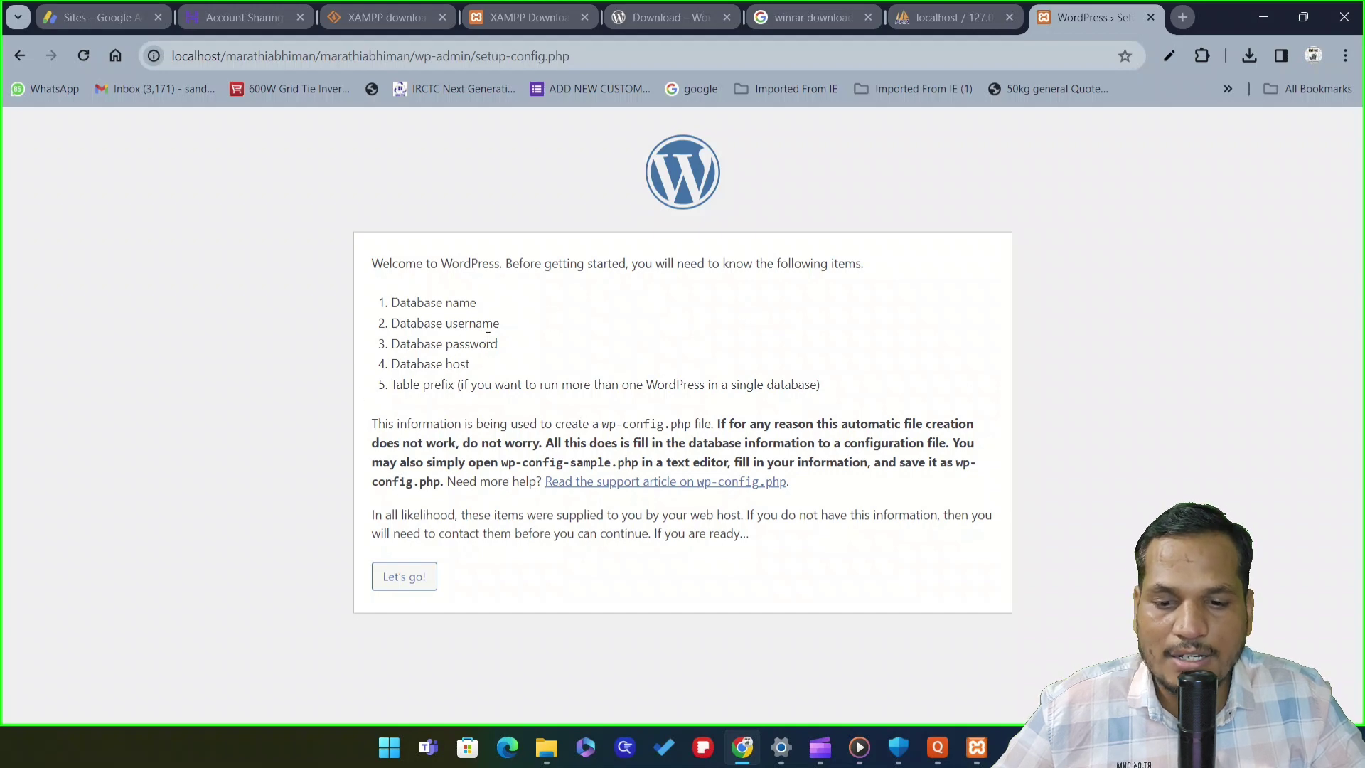
# Submit database name marathiabhiman, username root and an empty password, then run the installation
pyautogui.click(392, 594)
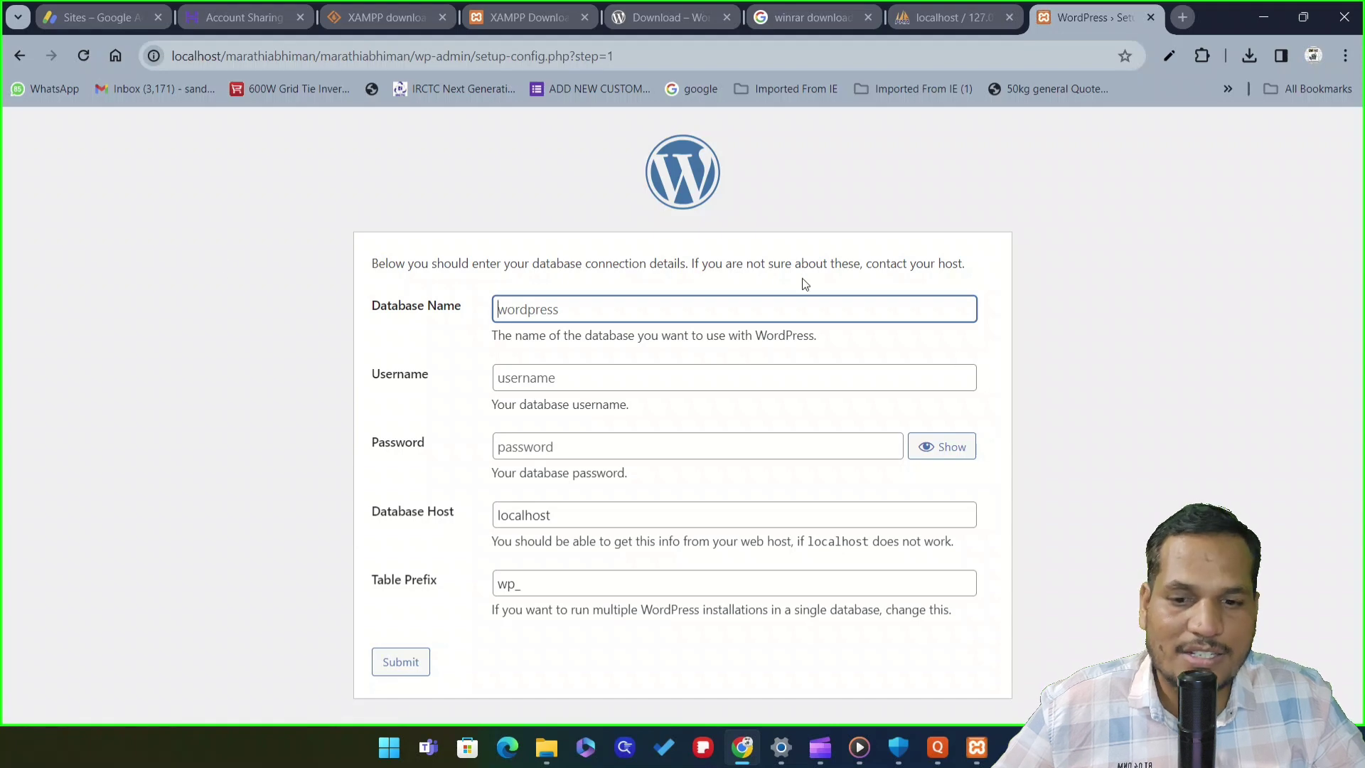
pyautogui.click(588, 308)
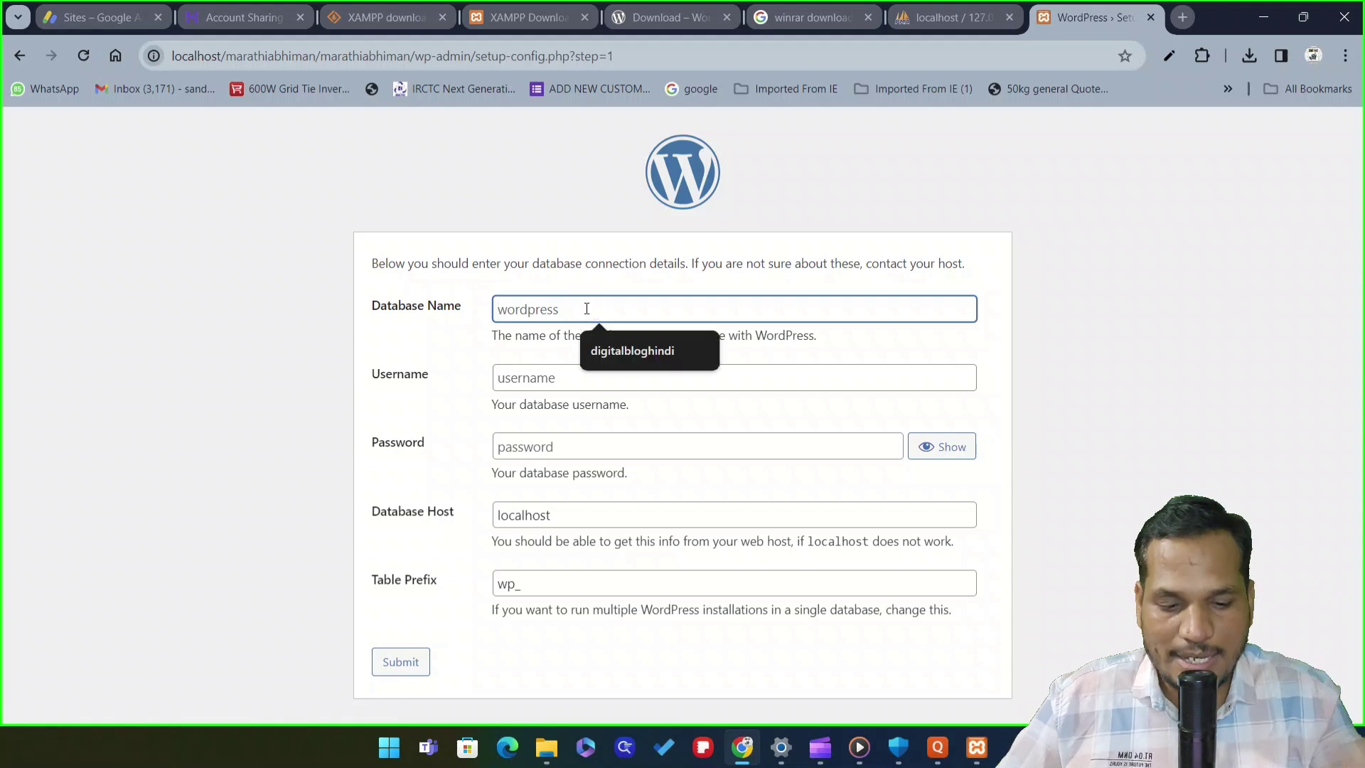
pyautogui.write('marat')
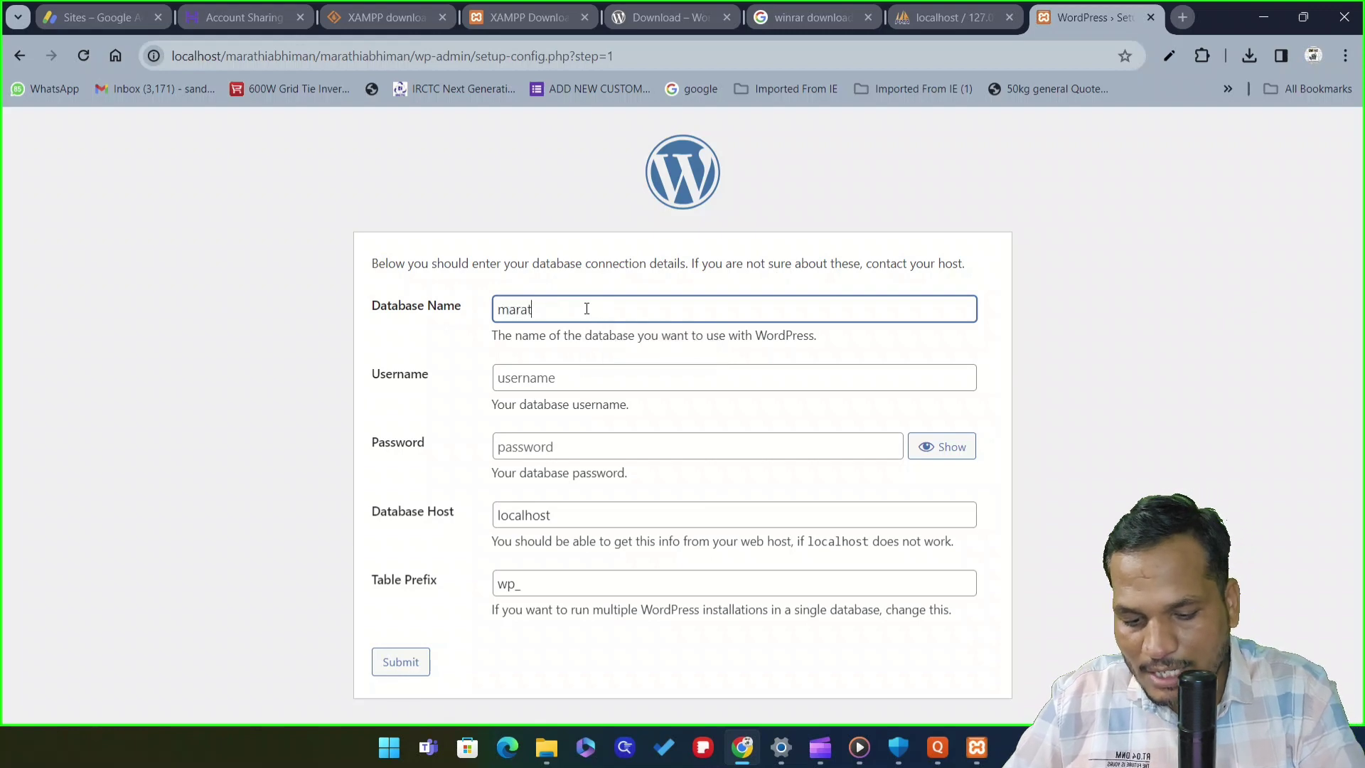
pyautogui.write('hiabhiman')
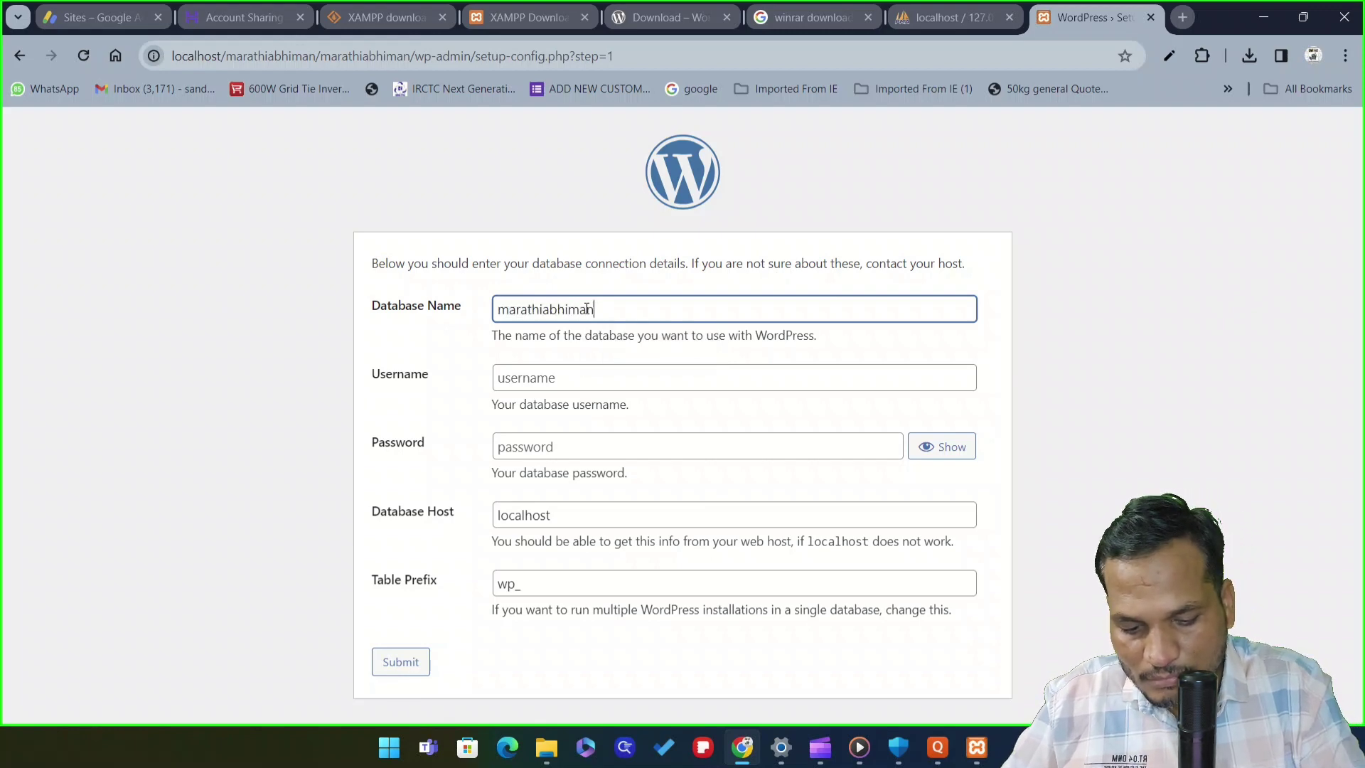
pyautogui.click(573, 378)
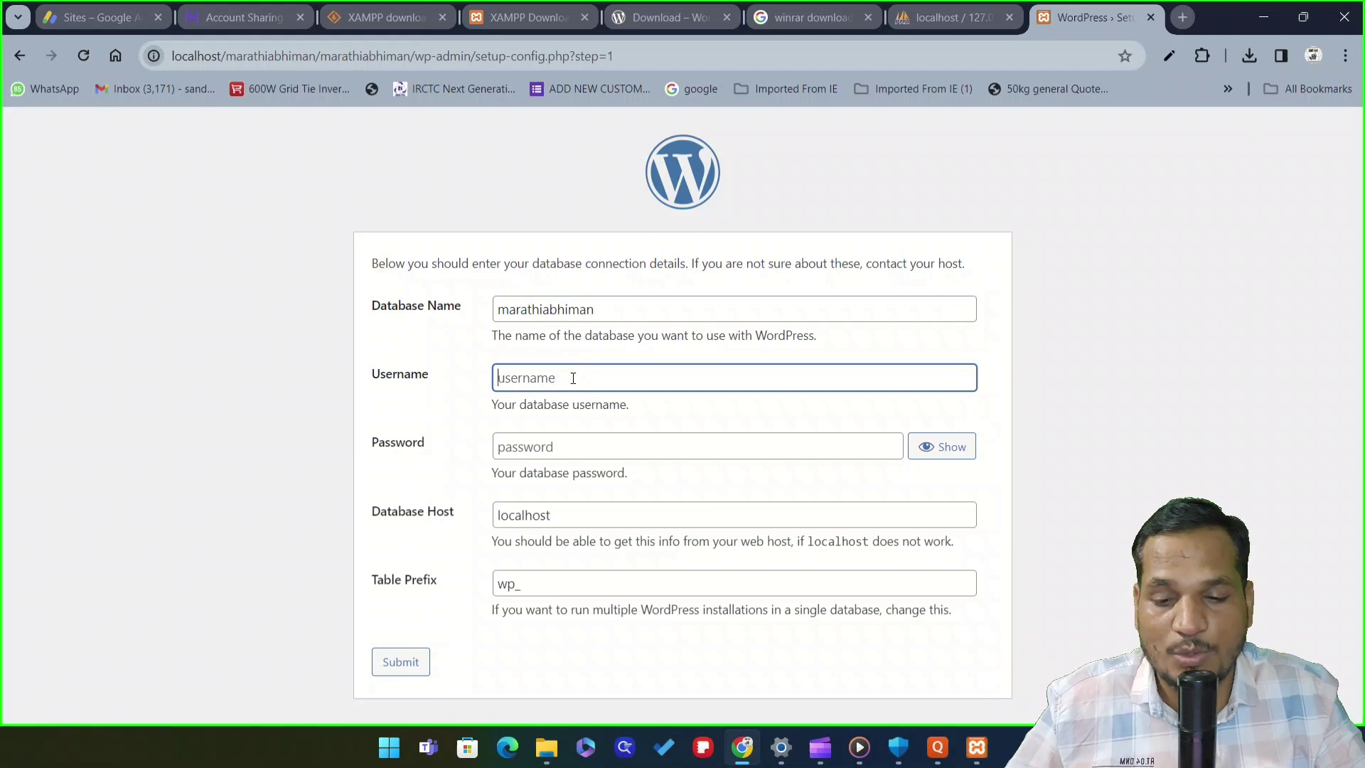
pyautogui.write('root')
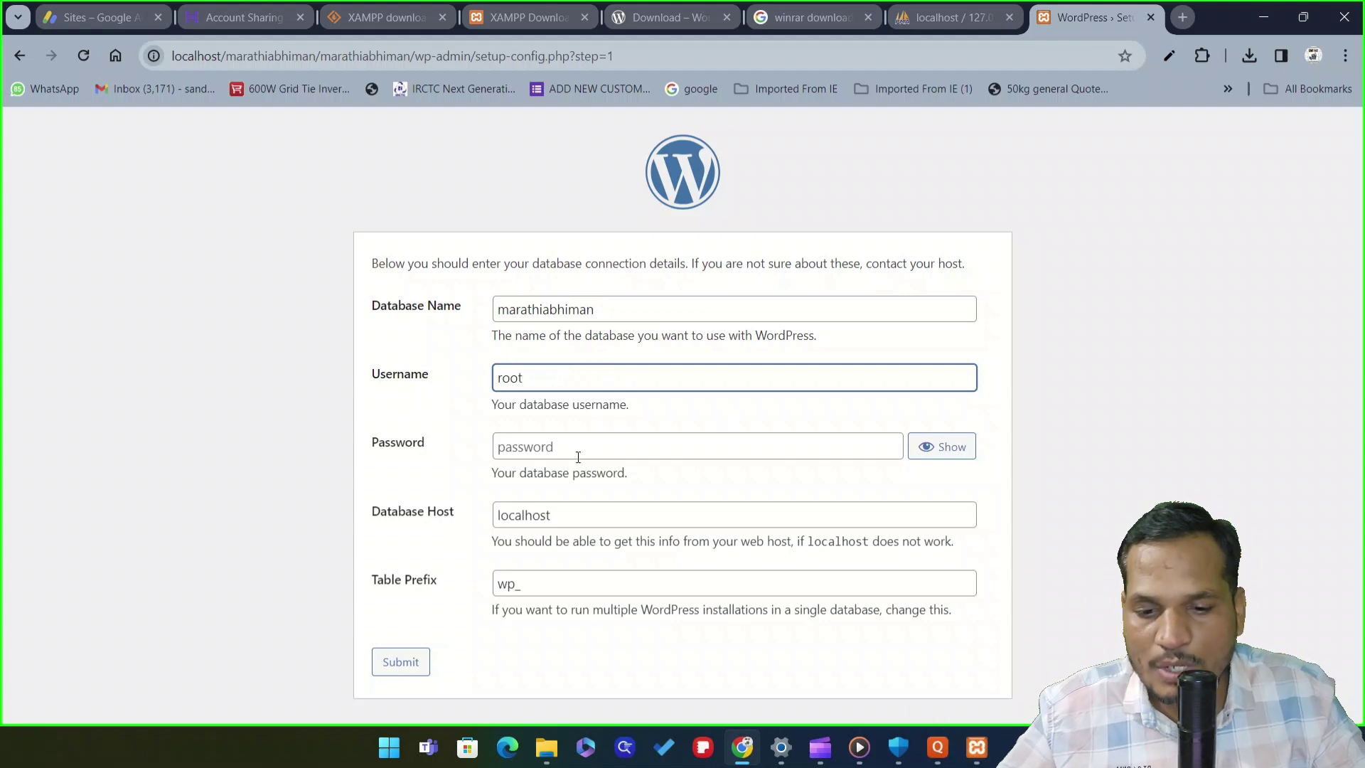
pyautogui.click(553, 445)
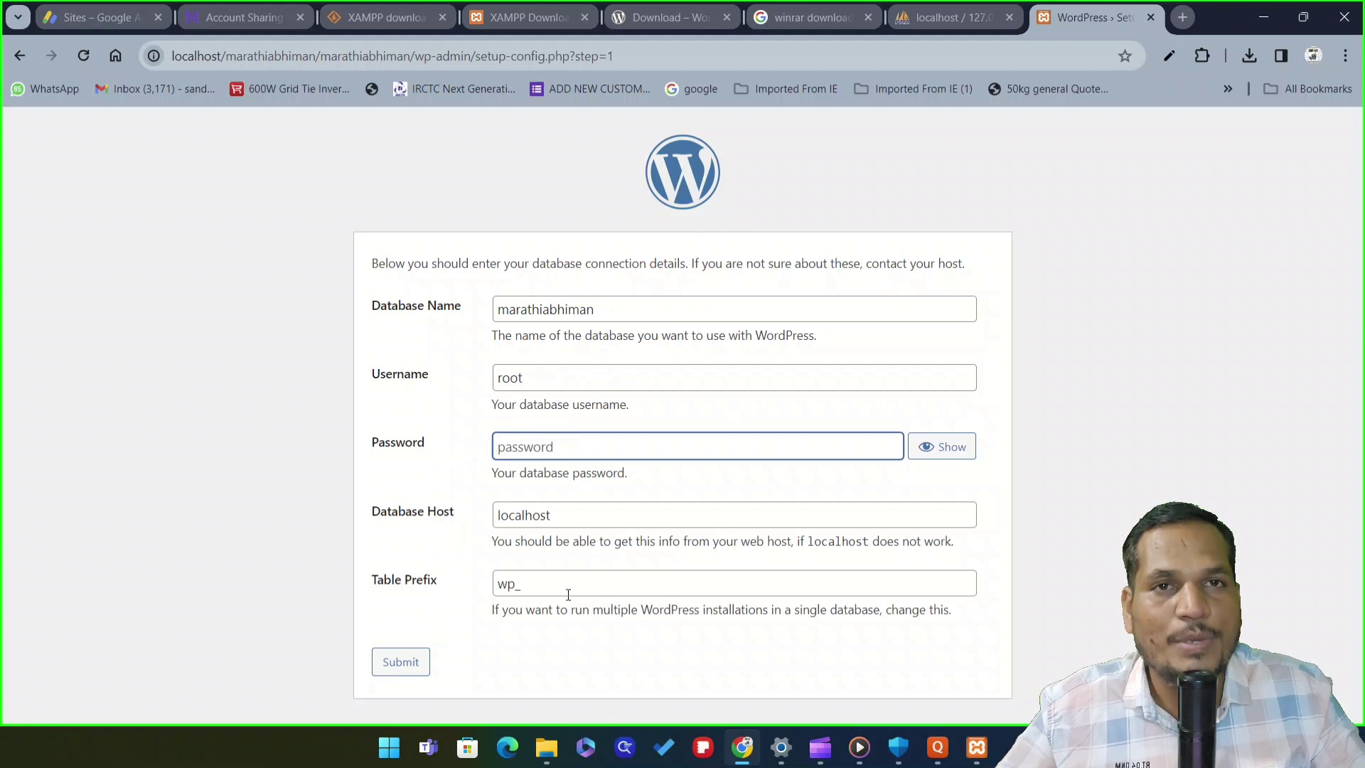
pyautogui.click(401, 664)
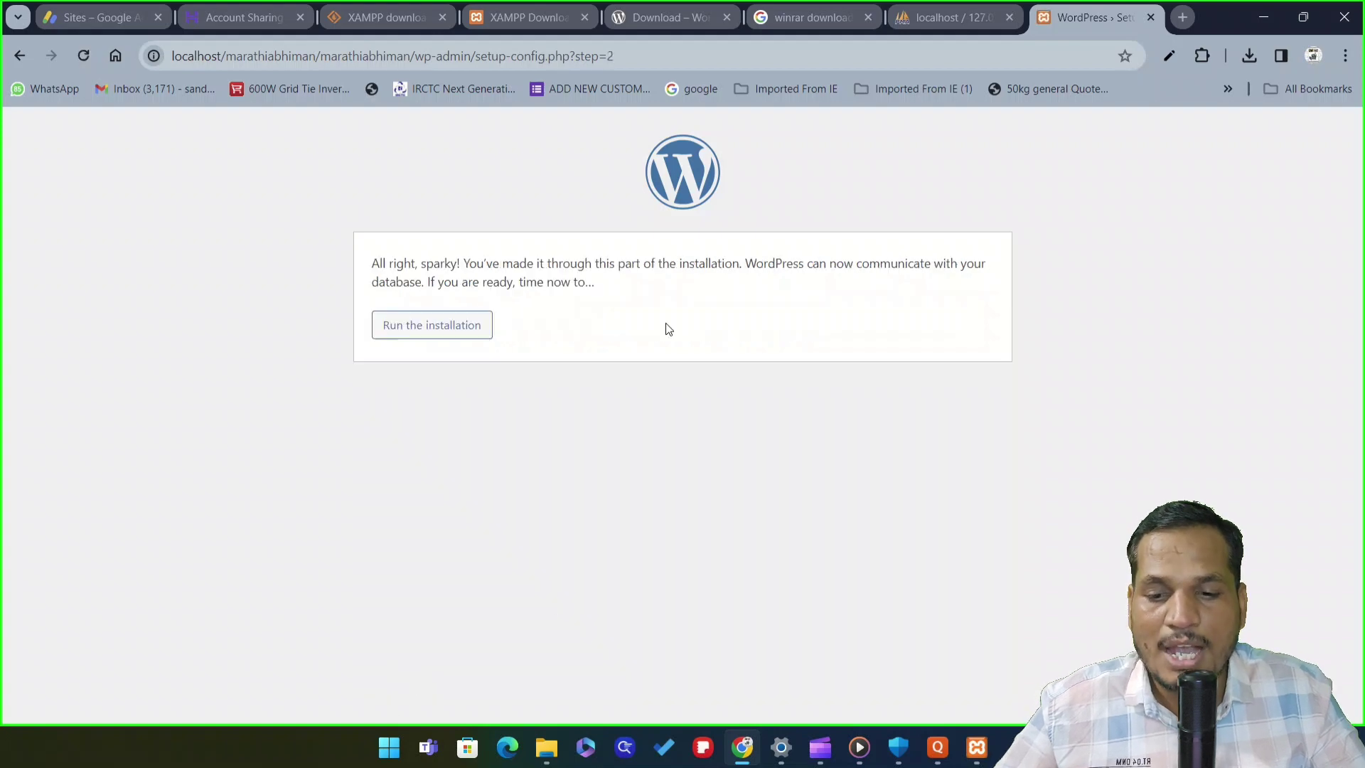
pyautogui.click(453, 332)
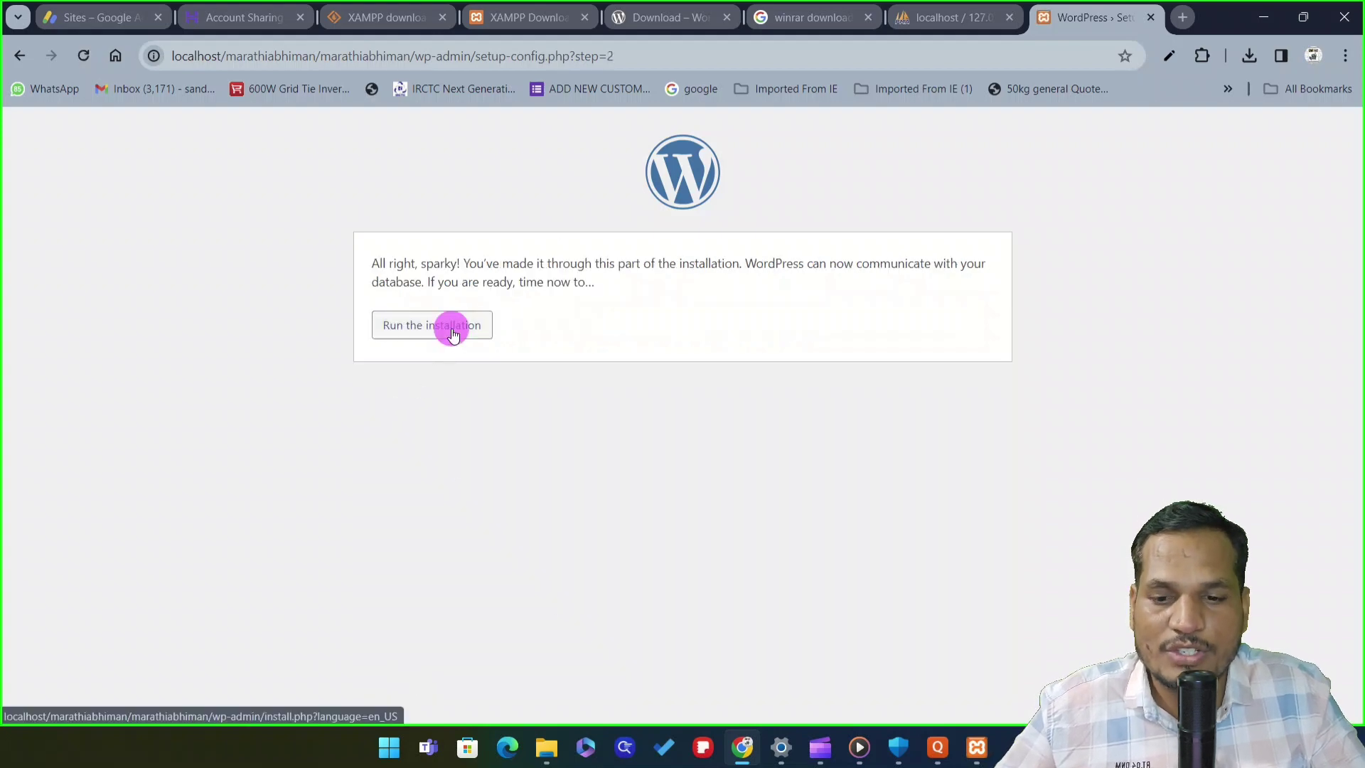
# Enter the site title 'marathi abhiman' and the admin username
pyautogui.scroll(-2, 537, 313)
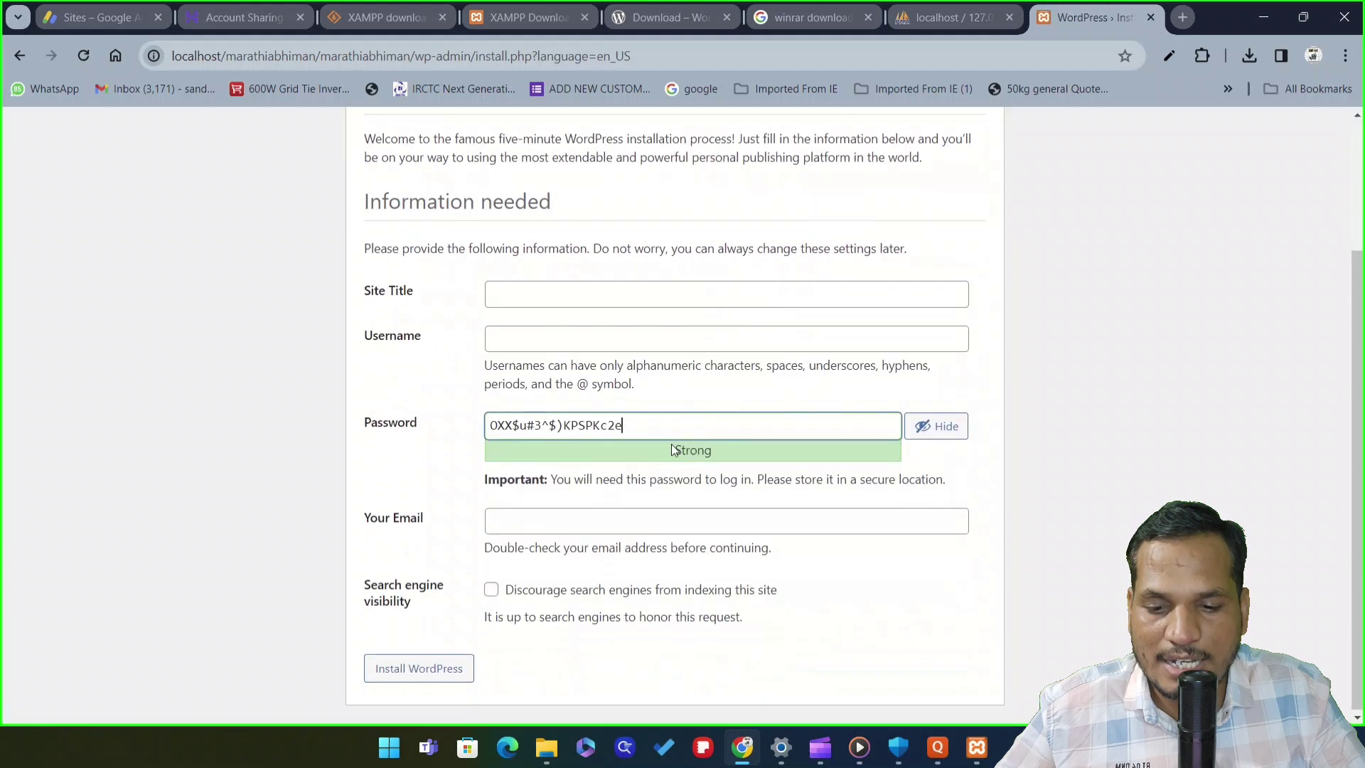
pyautogui.click(539, 291)
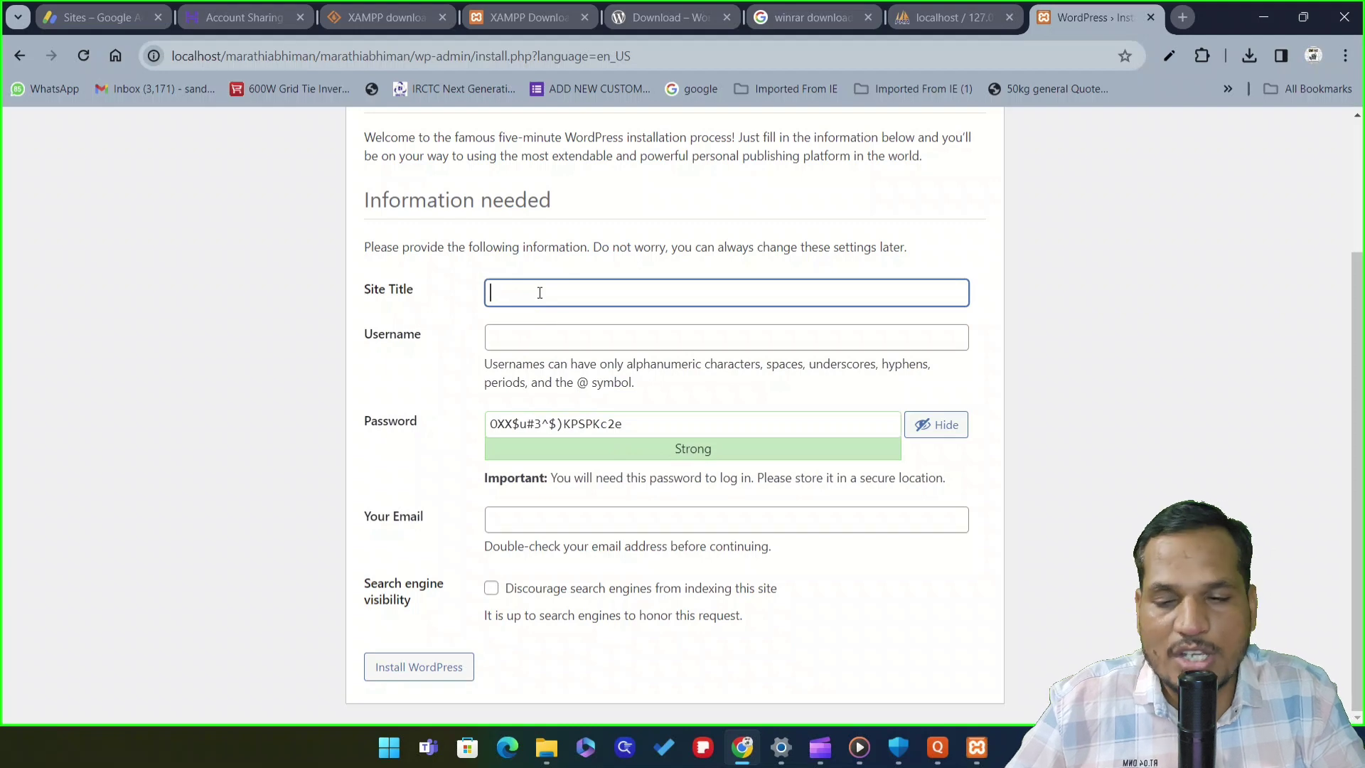
pyautogui.write('mara')
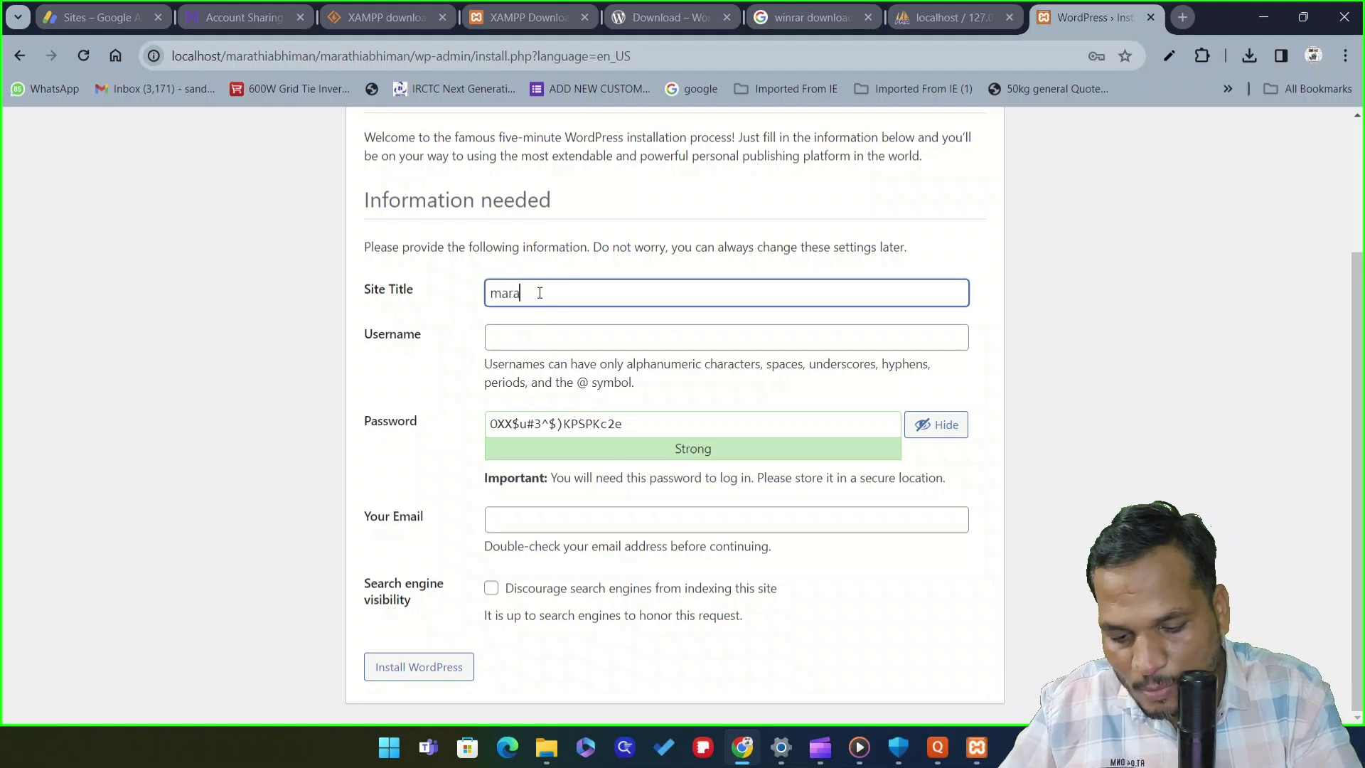
pyautogui.write('thi a')
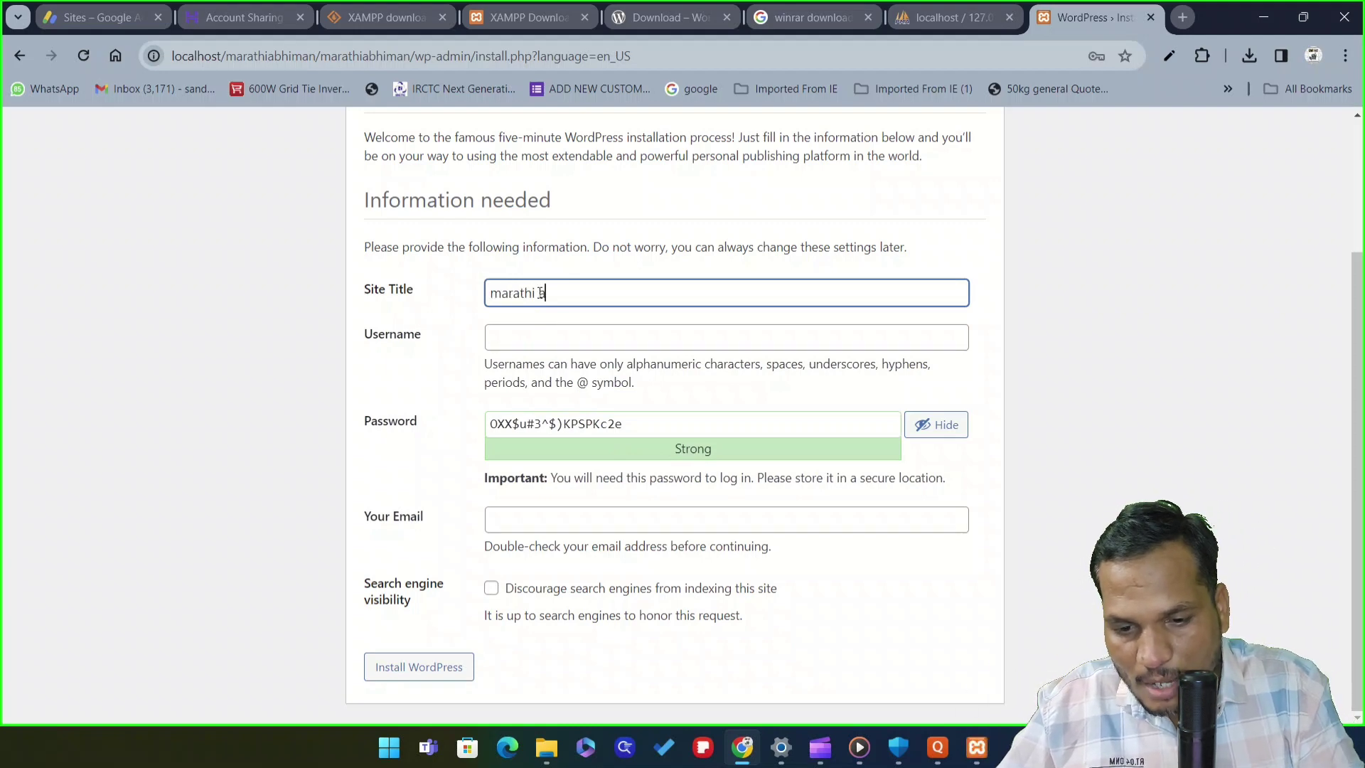
pyautogui.write('bhiman')
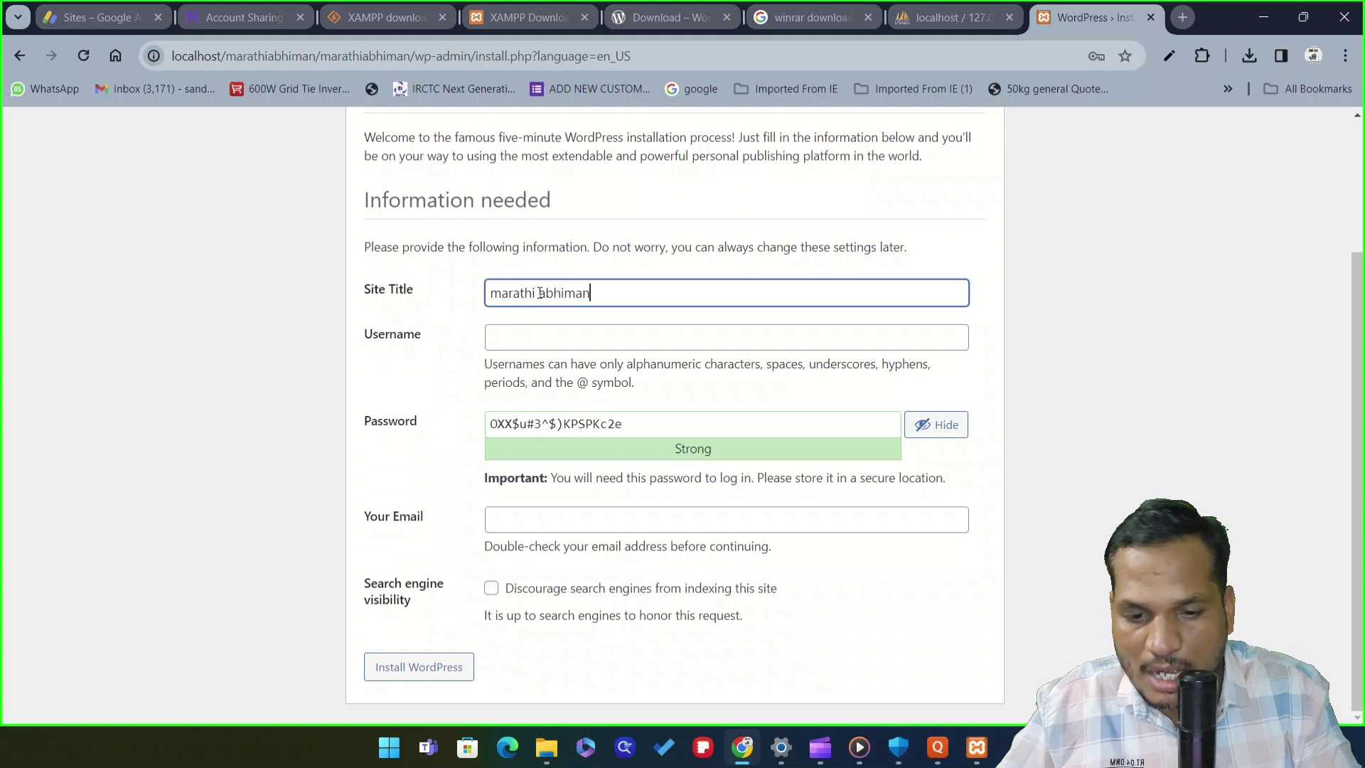
pyautogui.click(538, 337)
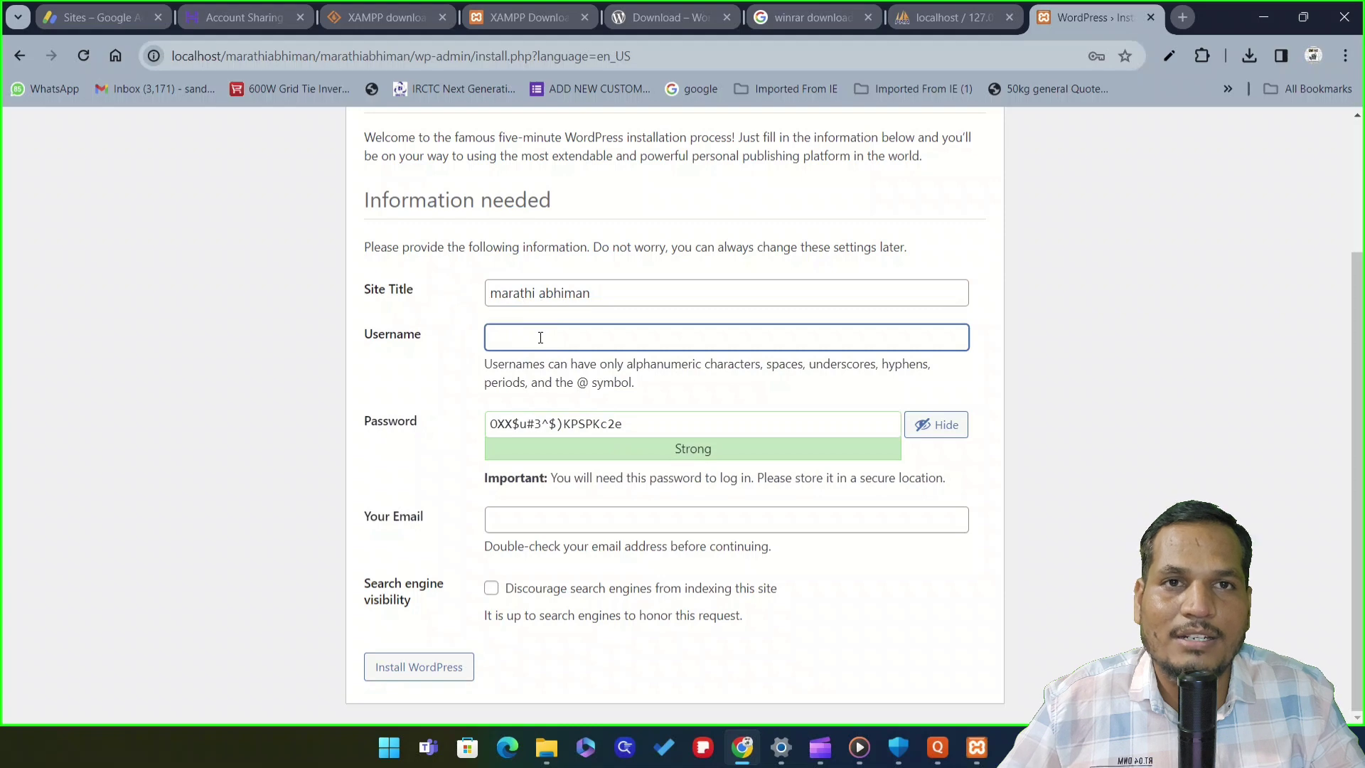
pyautogui.write('admin')
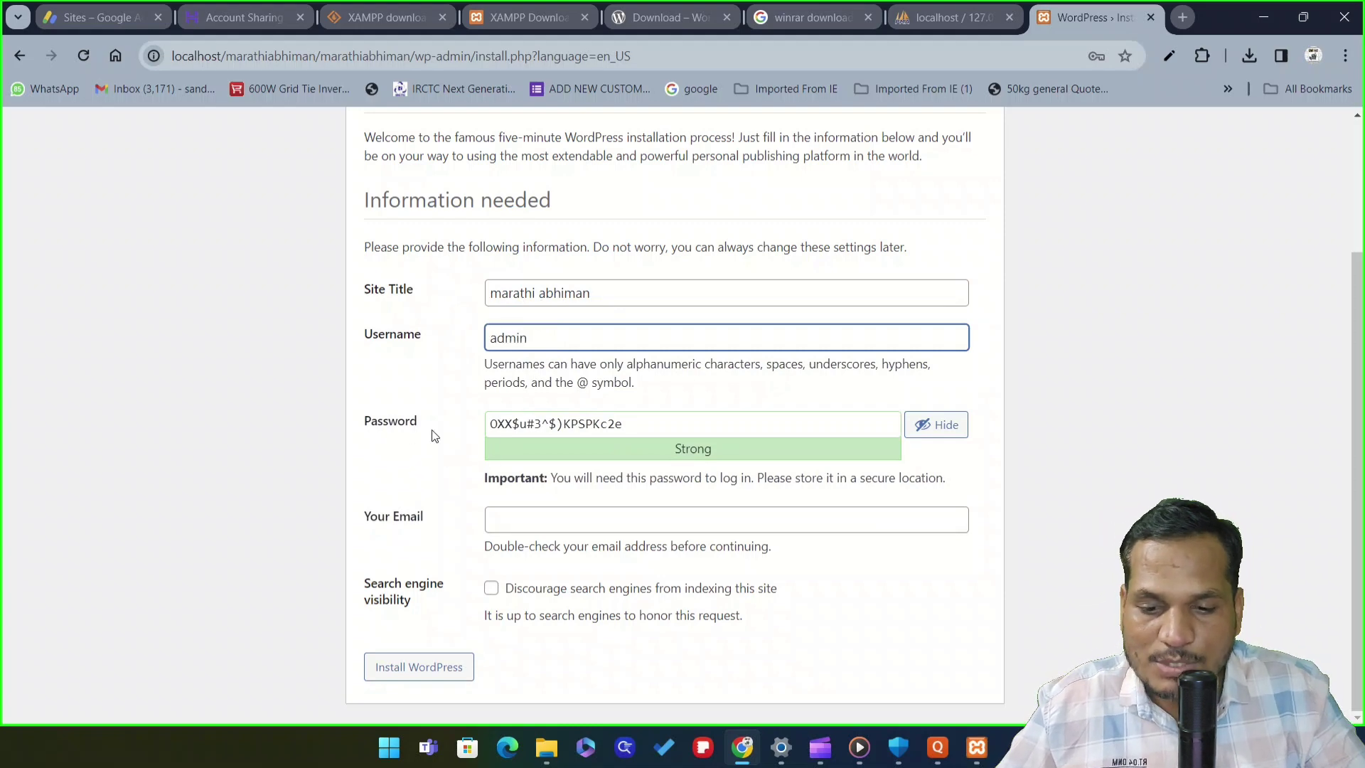
# Set a confirmed weak admin password, add the admin e-mail, and install WordPress
pyautogui.click(640, 423)
pyautogui.moveTo(639, 423); pyautogui.dragTo(483, 419)
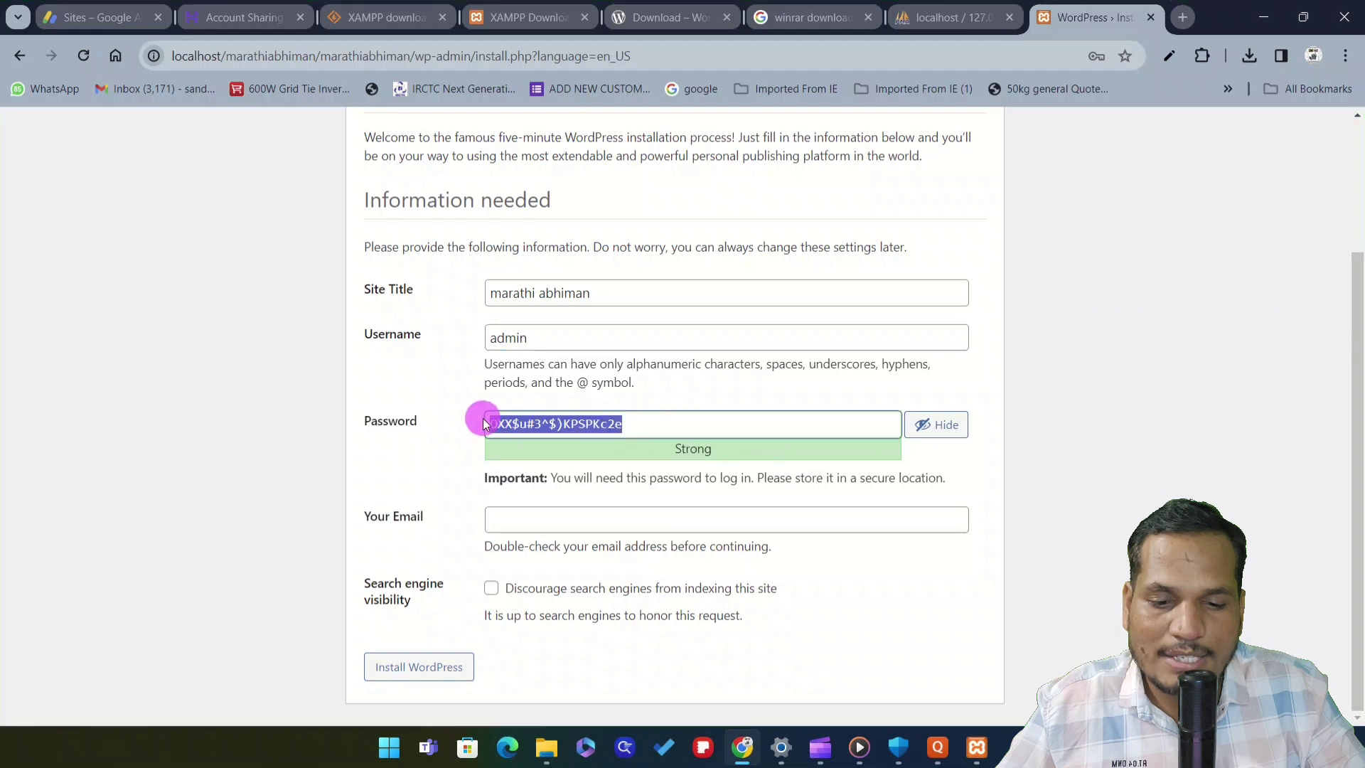
pyautogui.press('BackSpace')
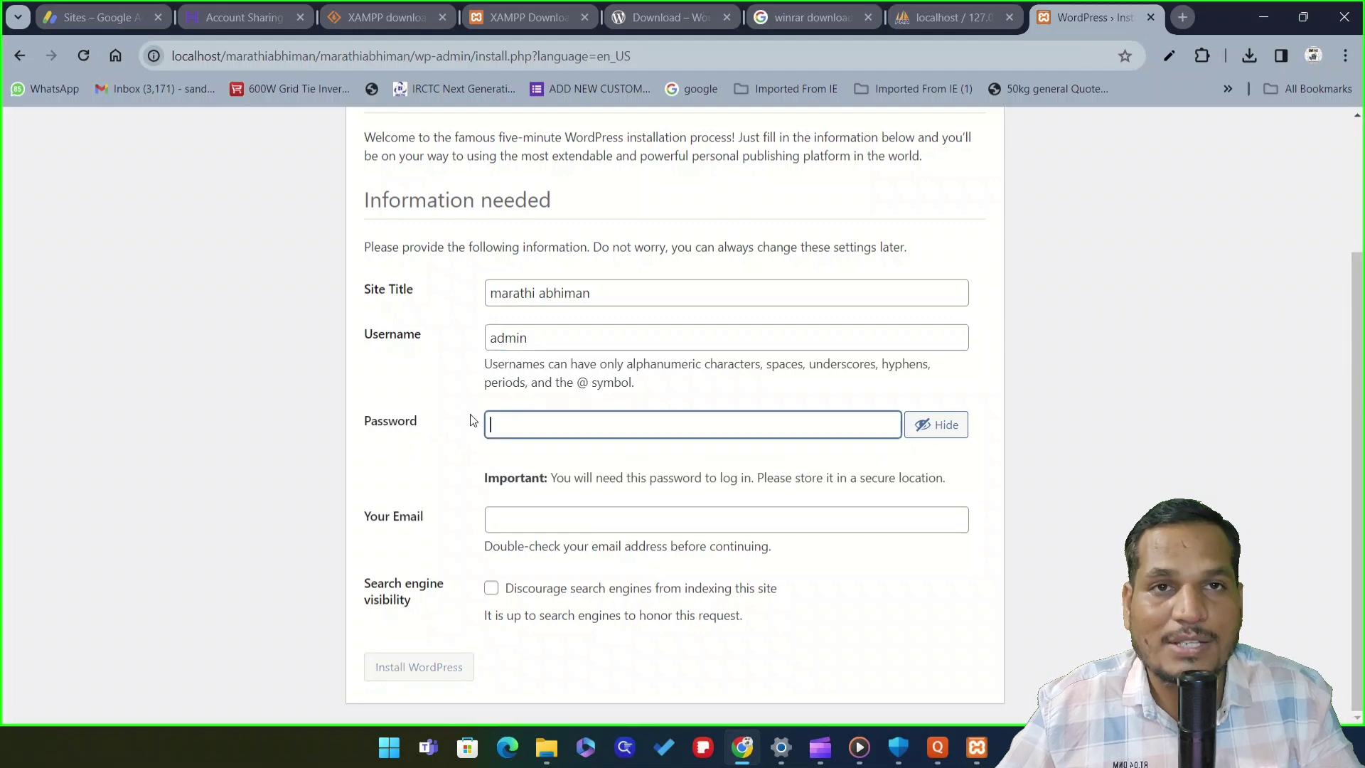
pyautogui.write('admin')
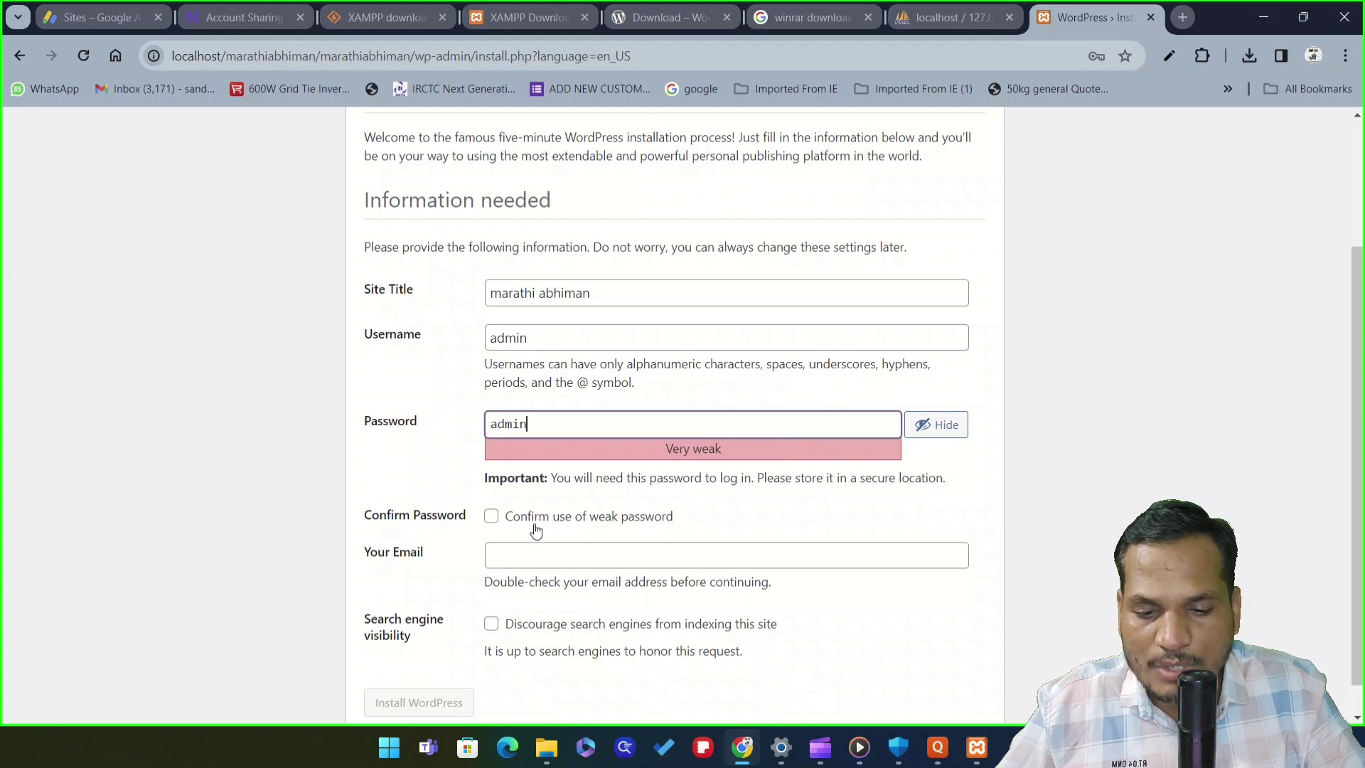
pyautogui.click(491, 516)
pyautogui.scroll(-1, 737, 480)
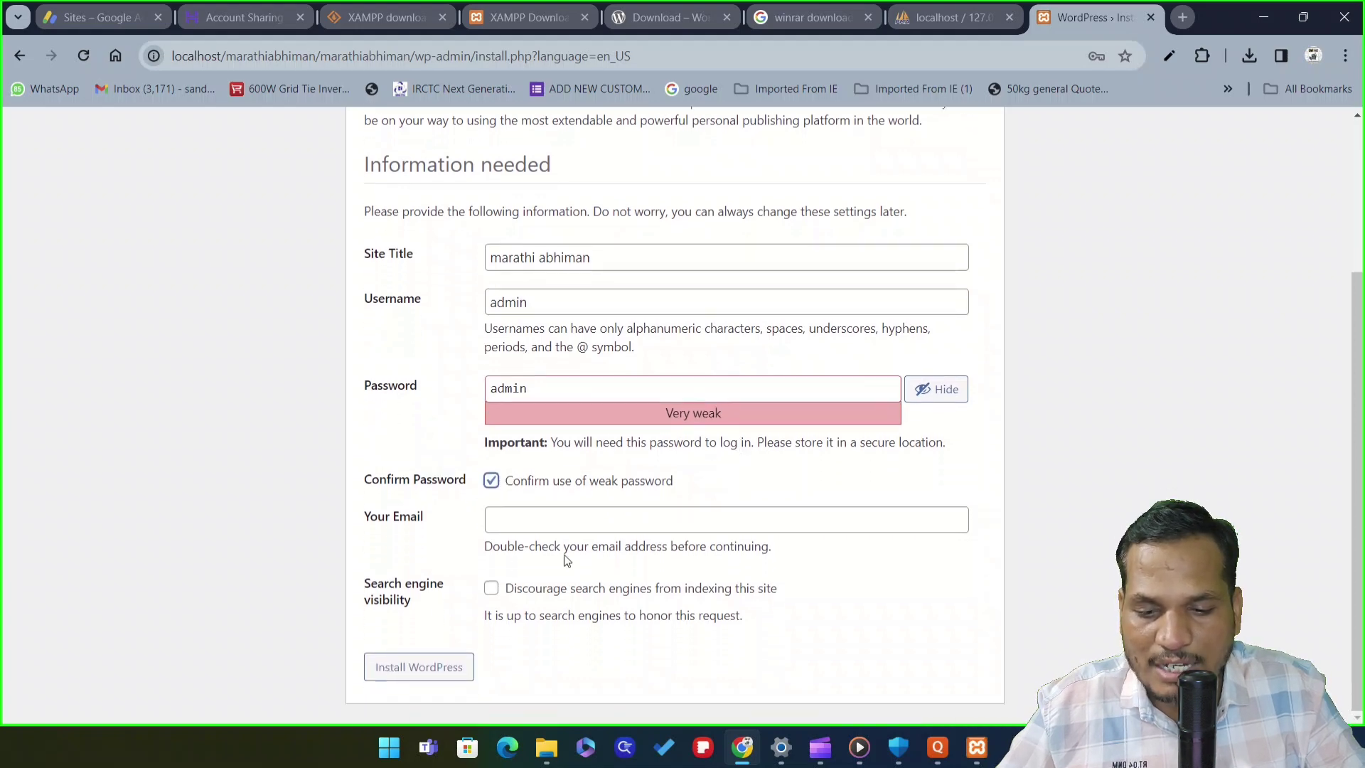
pyautogui.click(553, 517)
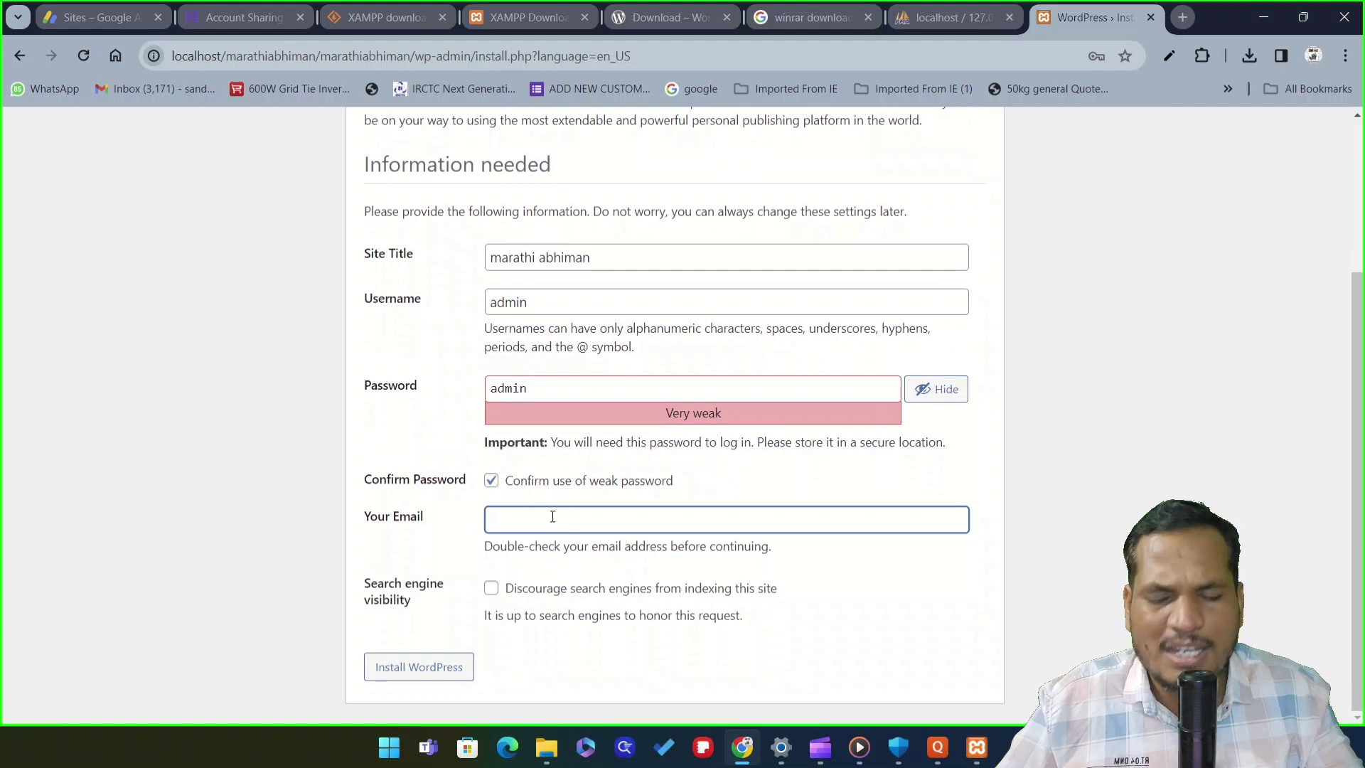
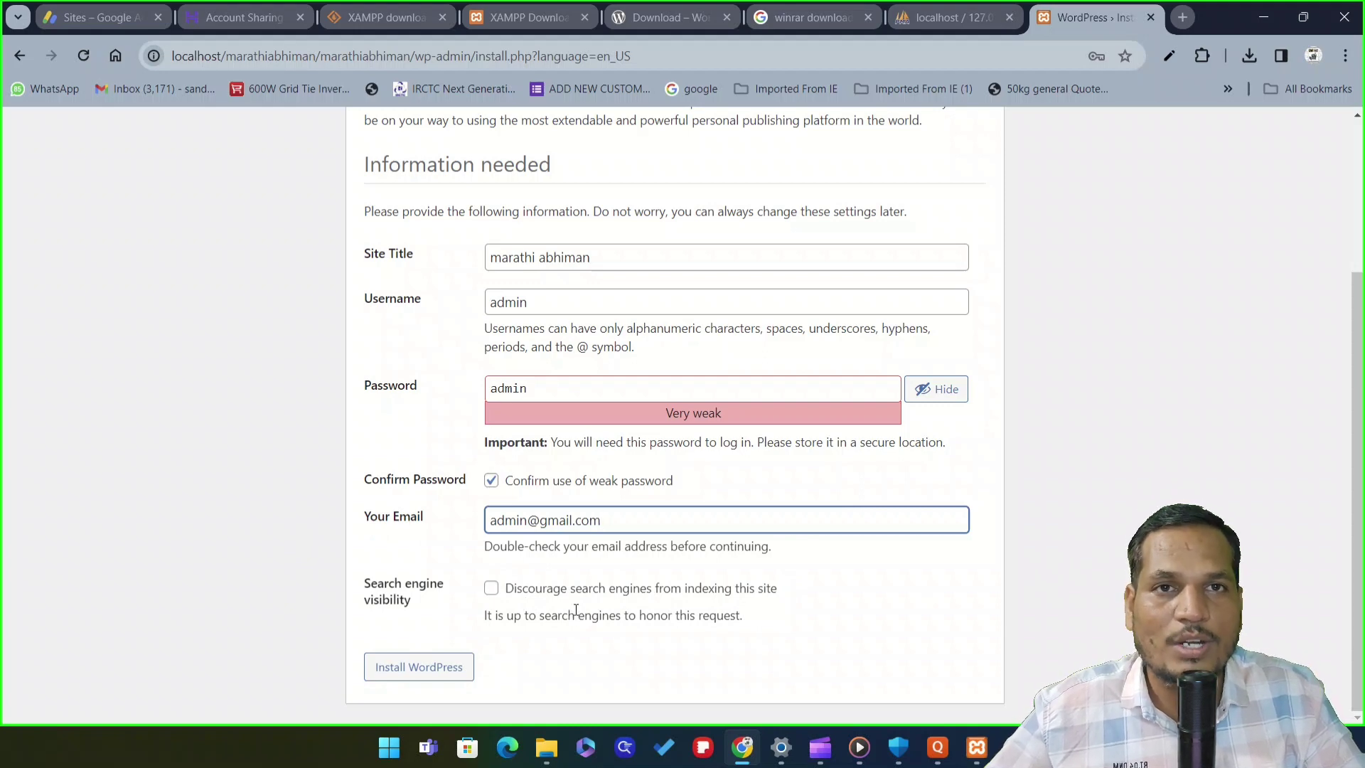
pyautogui.click(415, 674)
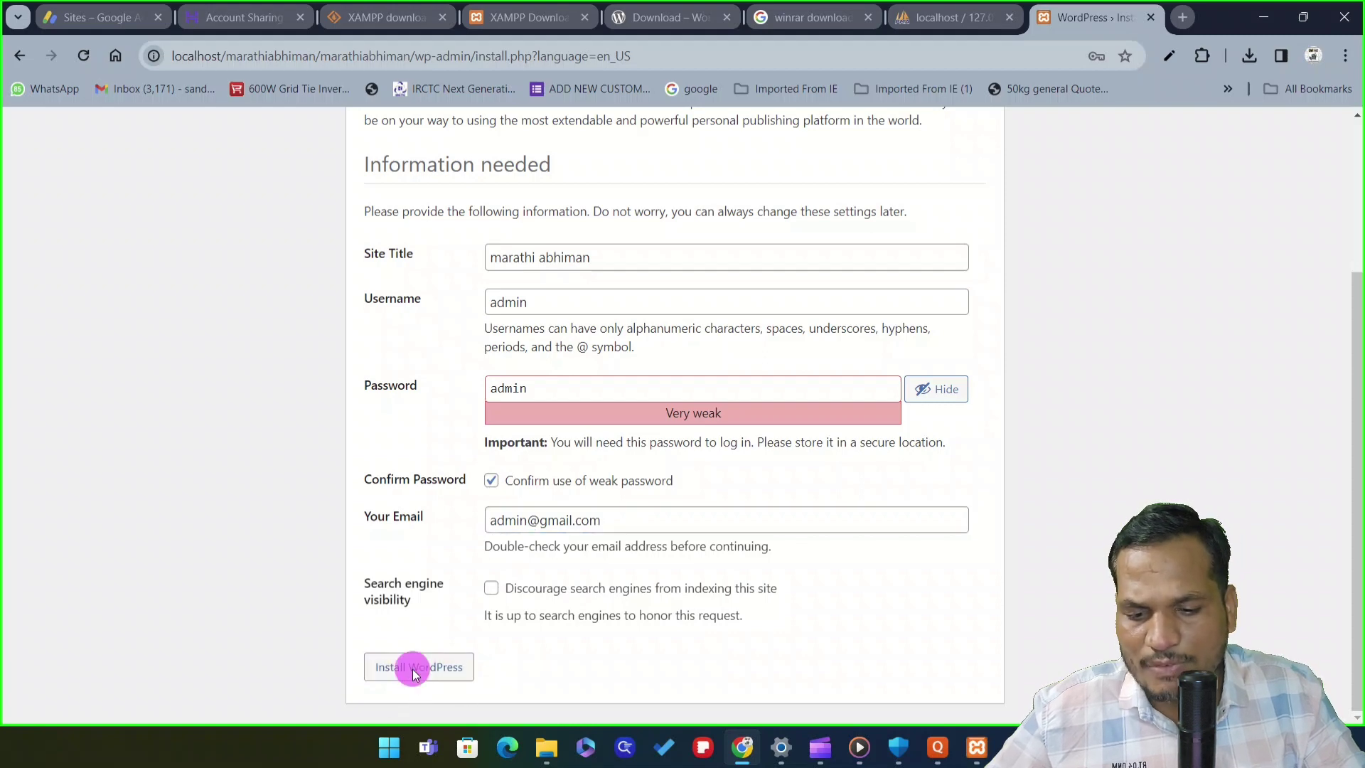
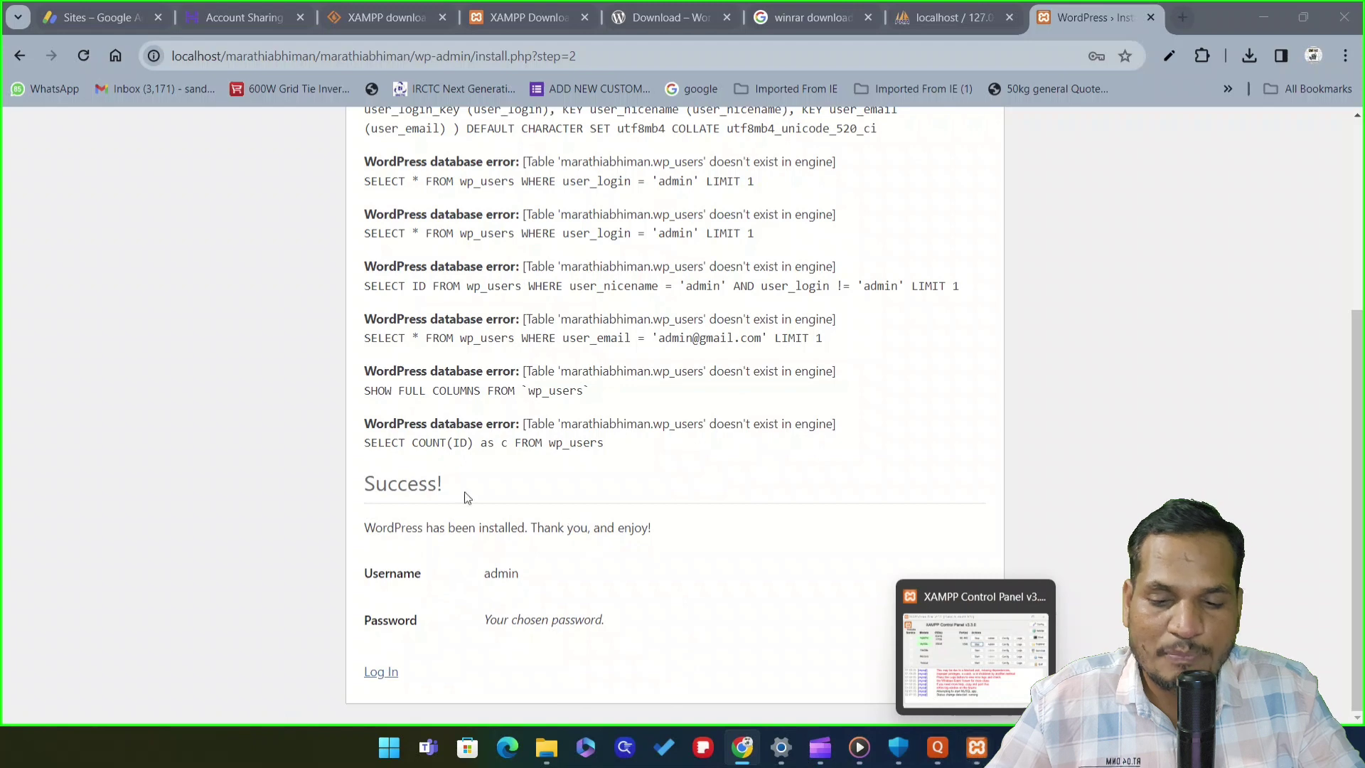
# Scroll the install results to the Success message and go to the site's login page
pyautogui.scroll(4, 467, 497)
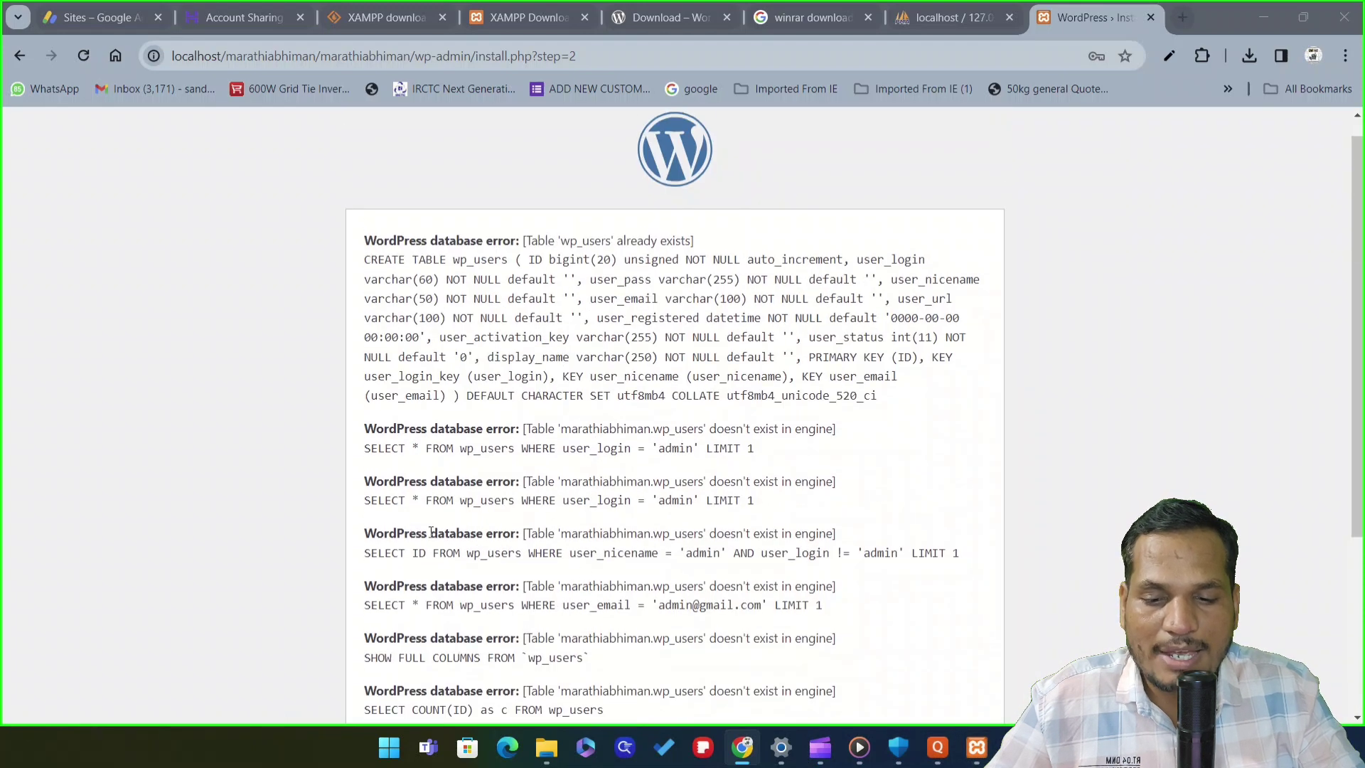
pyautogui.scroll(-1, 455, 523)
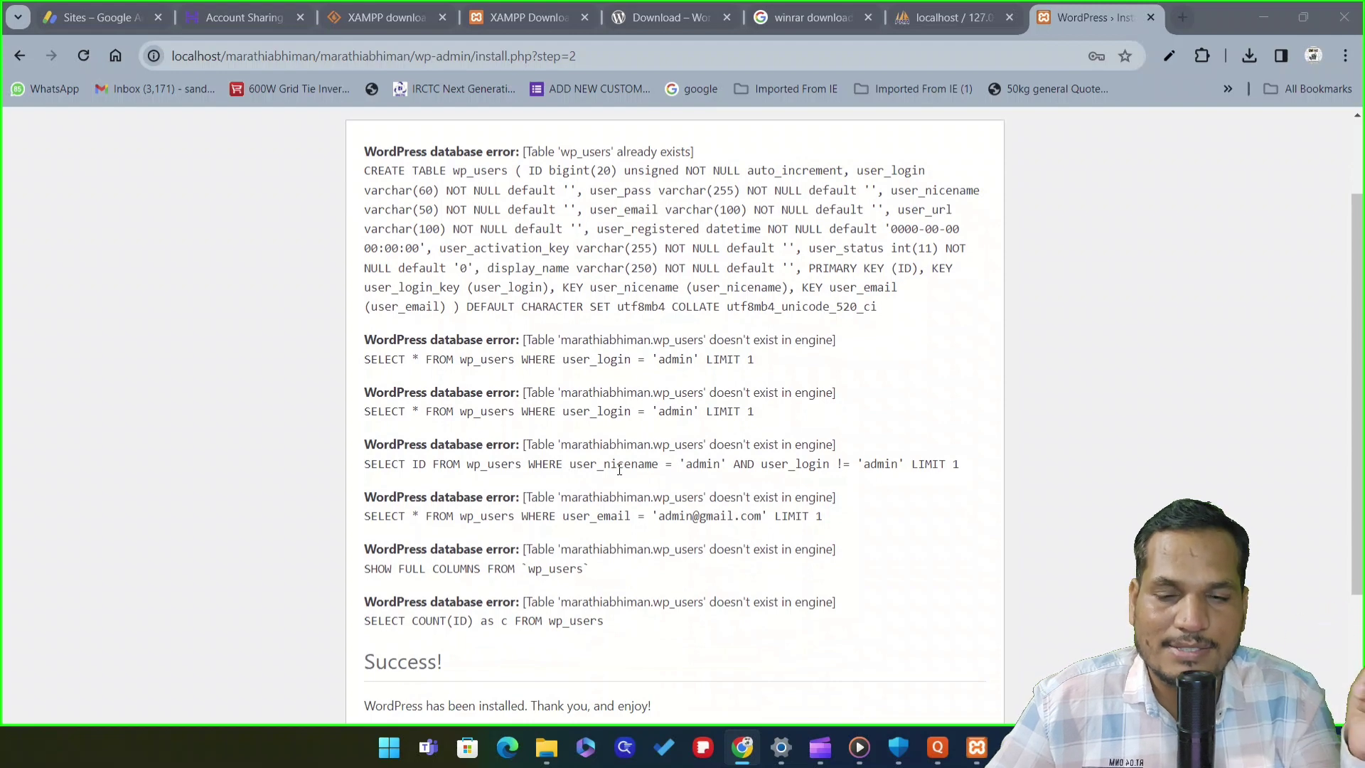
pyautogui.scroll(-3, 599, 445)
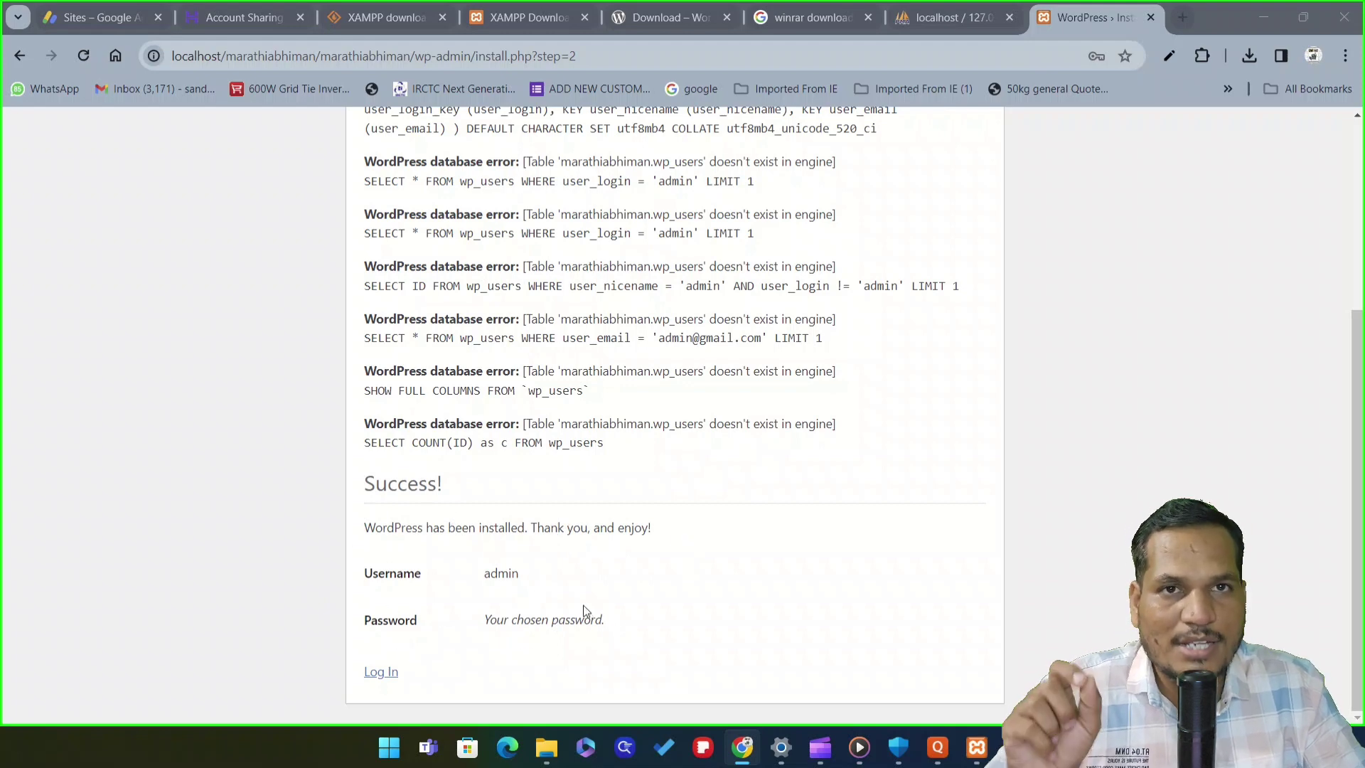
pyautogui.scroll(6, 718, 576)
pyautogui.scroll(-6, 489, 456)
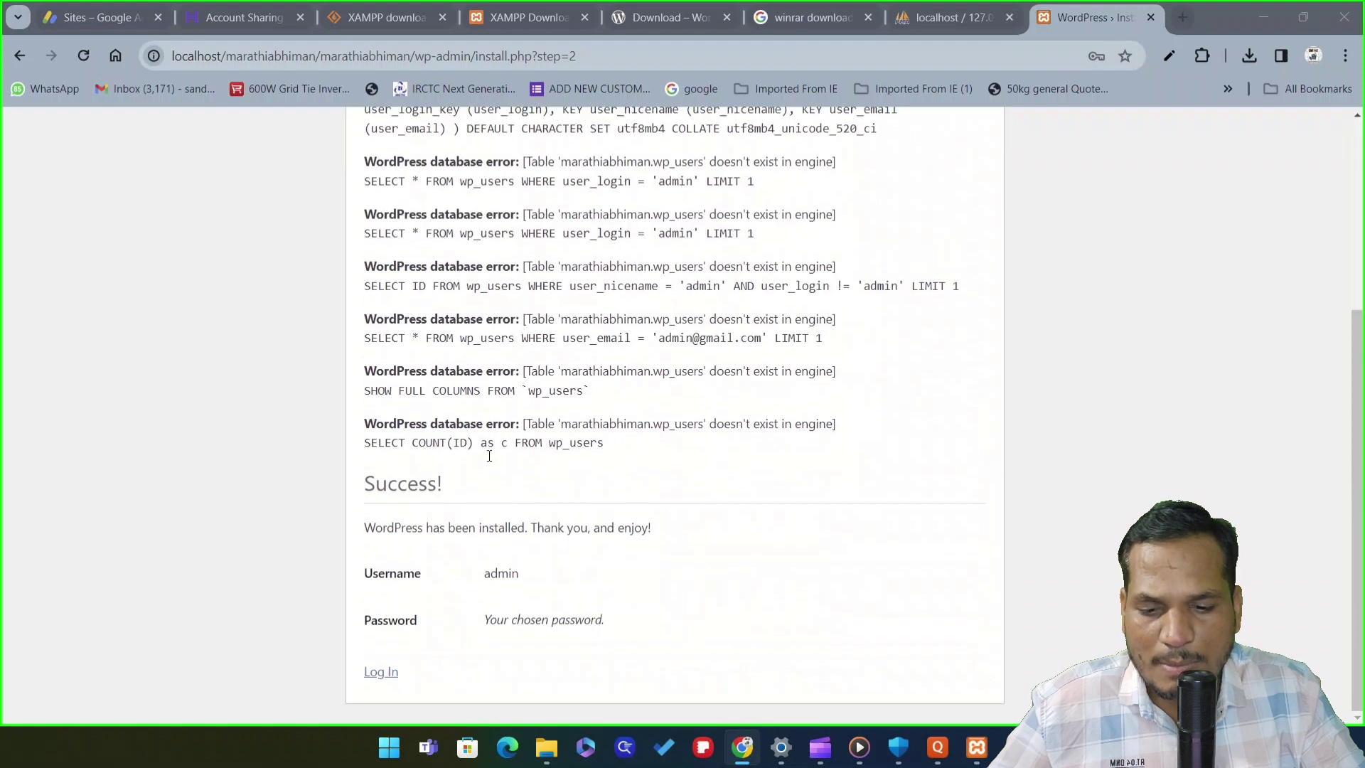
pyautogui.click(377, 672)
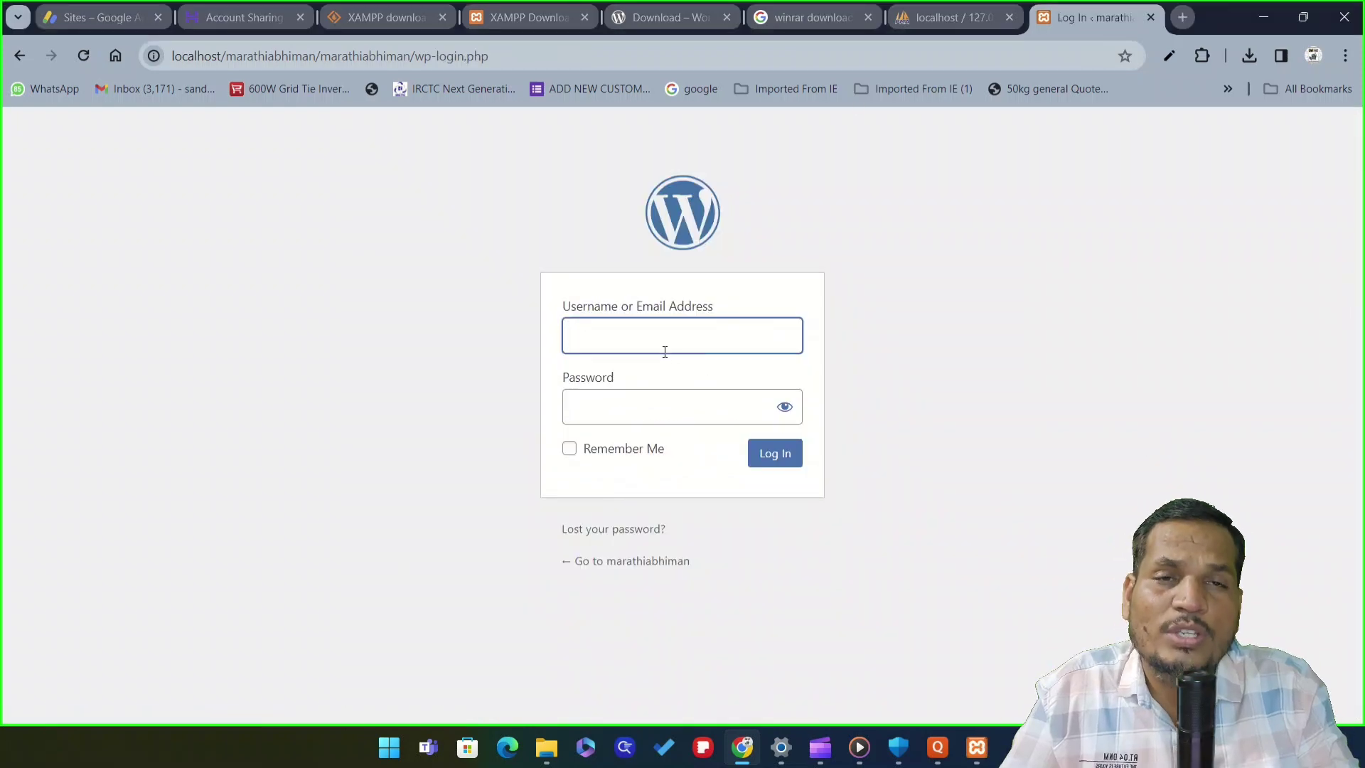
# Attempt to sign in with username admin and the site password
pyautogui.click(644, 332)
pyautogui.write('a')
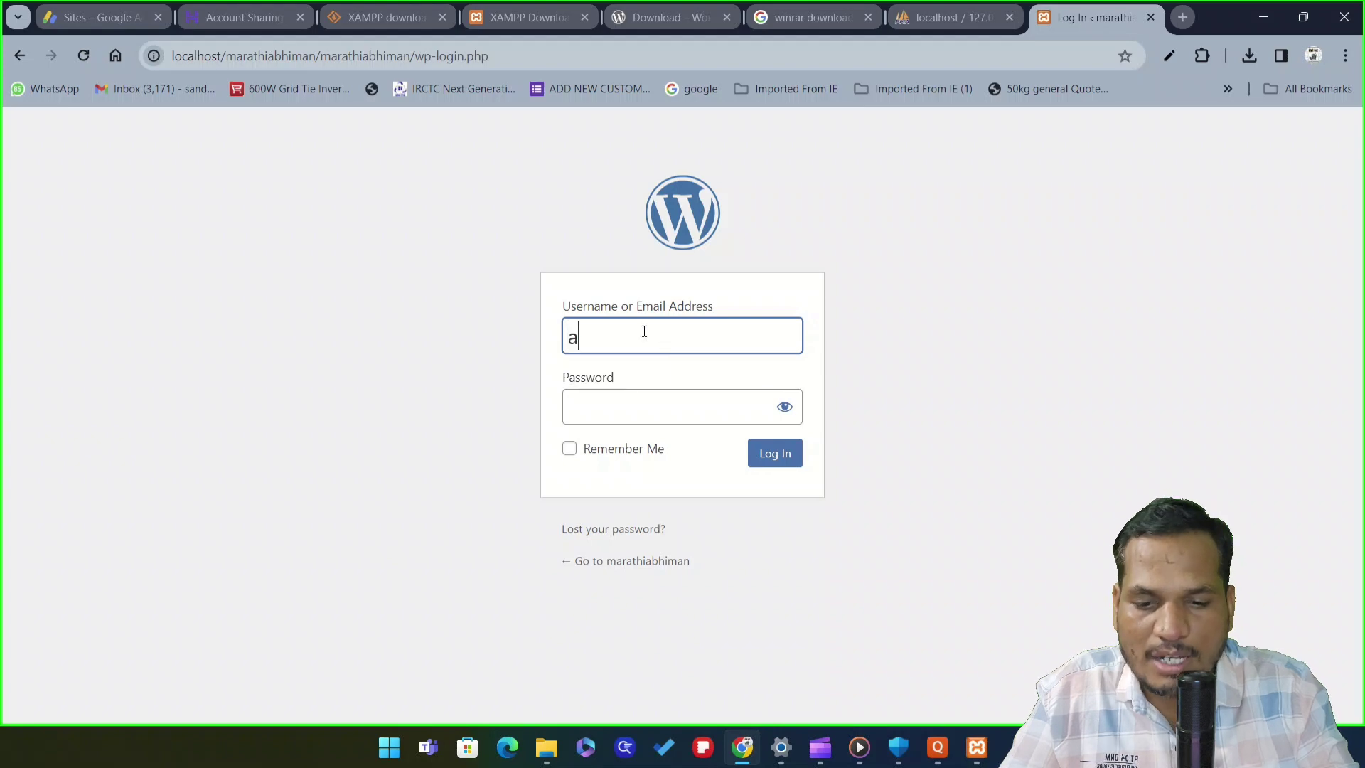
pyautogui.write('dmin')
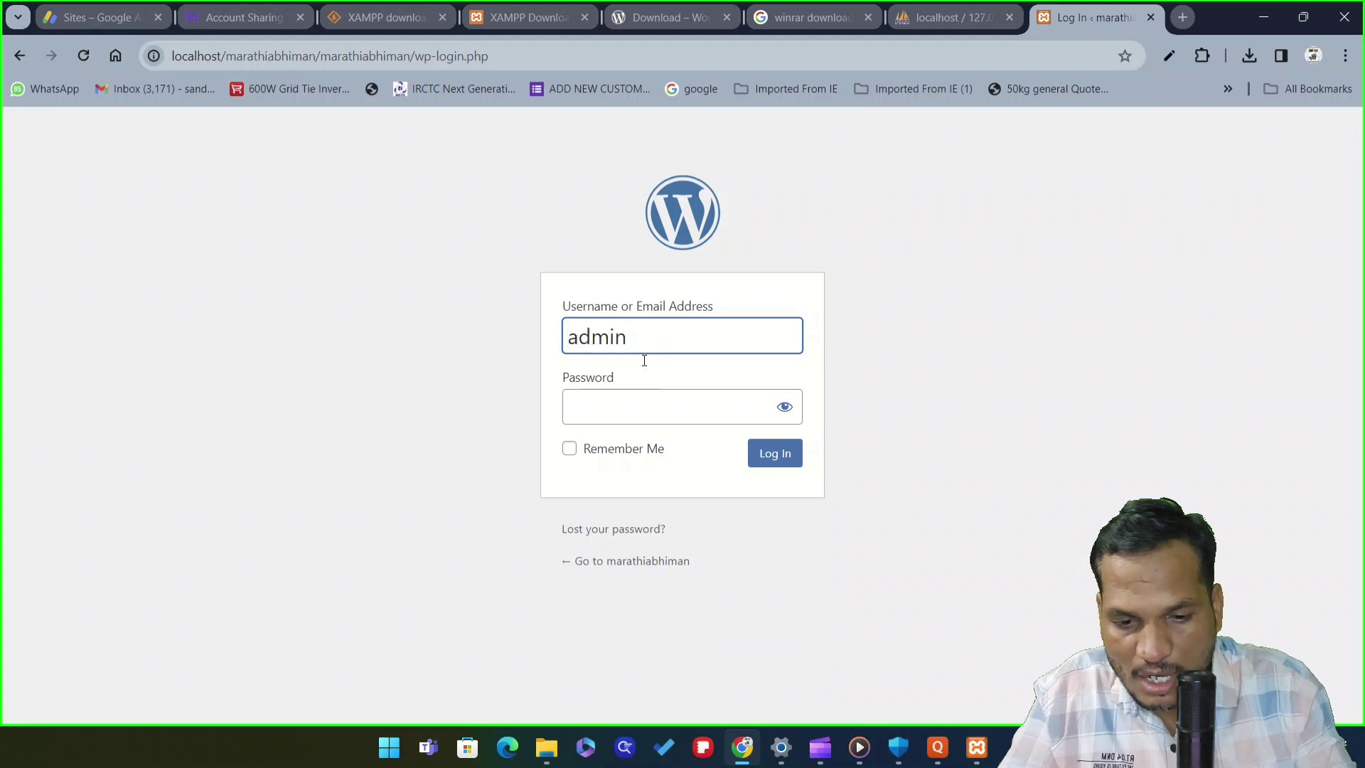
pyautogui.click(652, 411)
pyautogui.write('admin')
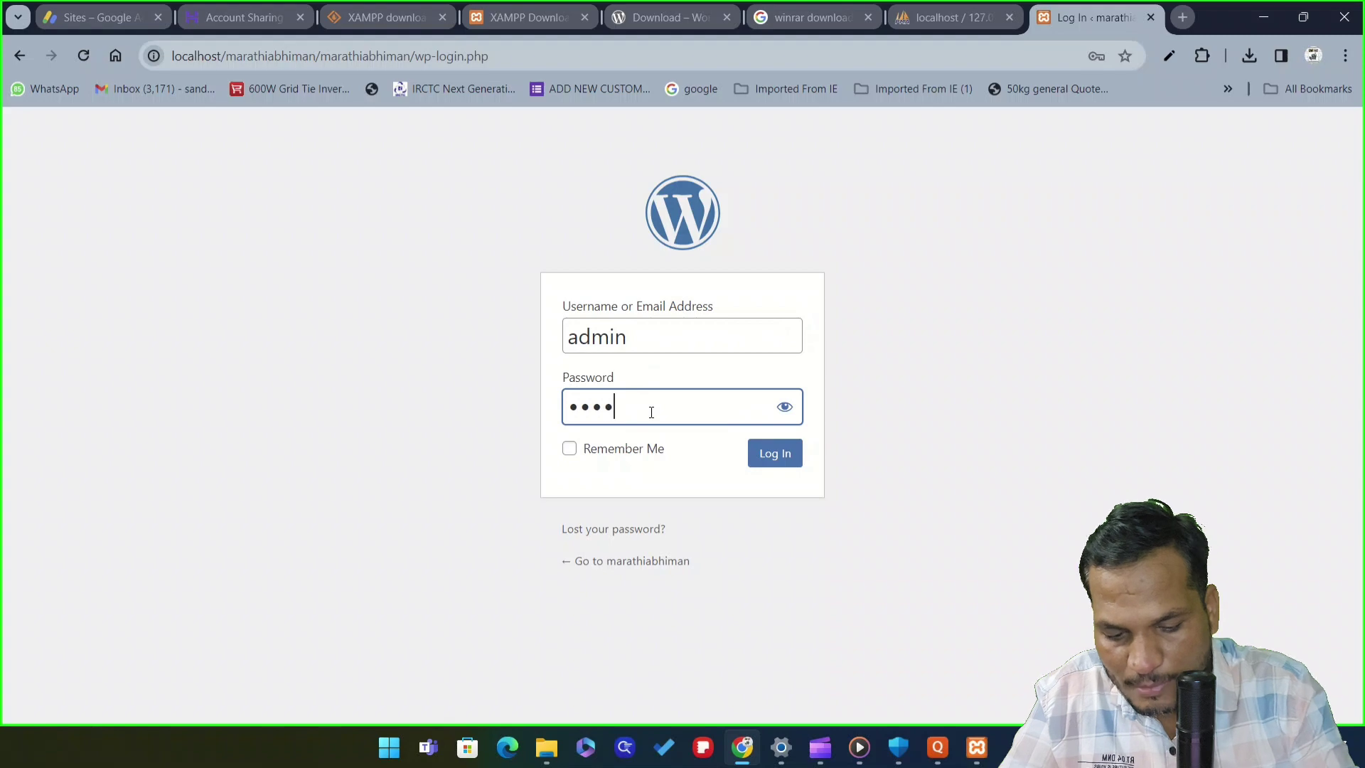
pyautogui.click(773, 456)
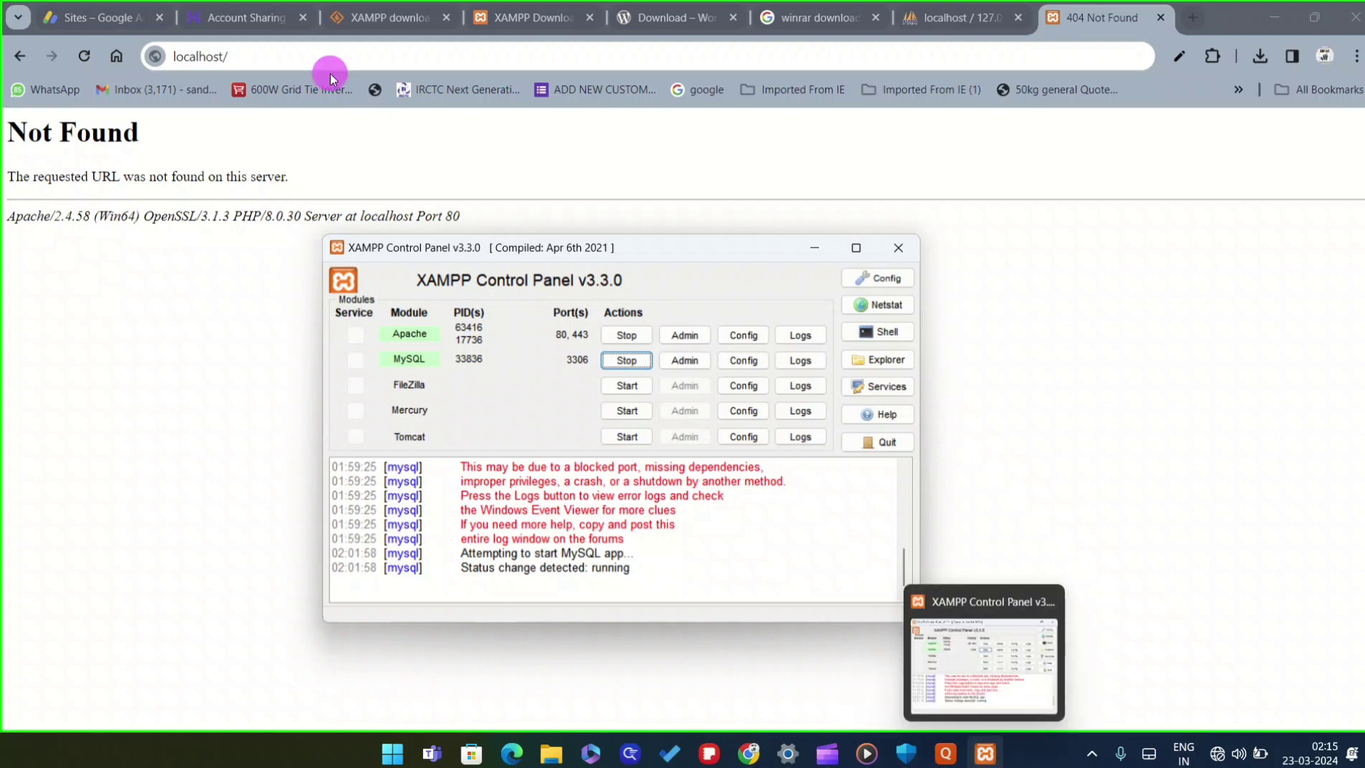
# Load localhost/phpmyadmin in the browser
pyautogui.click(331, 52)
pyautogui.click(331, 52)
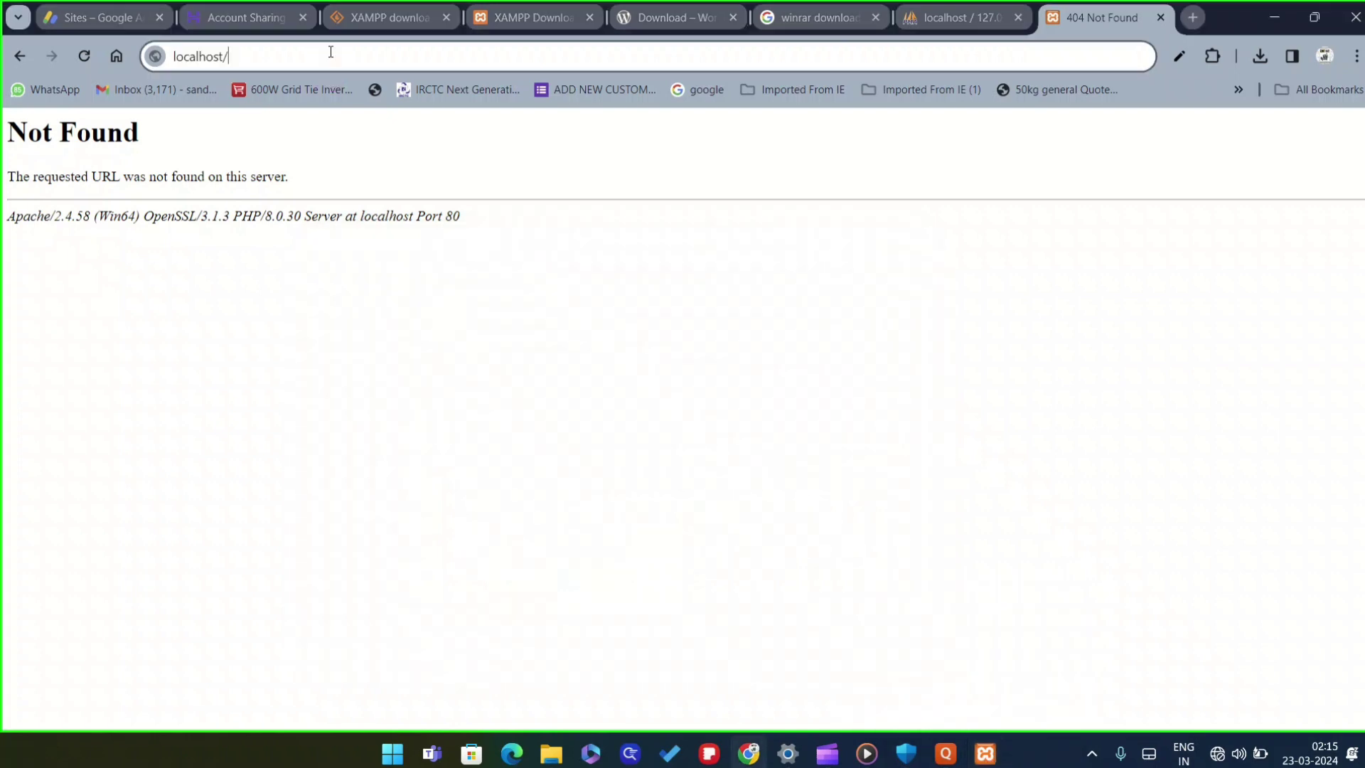
pyautogui.write('php')
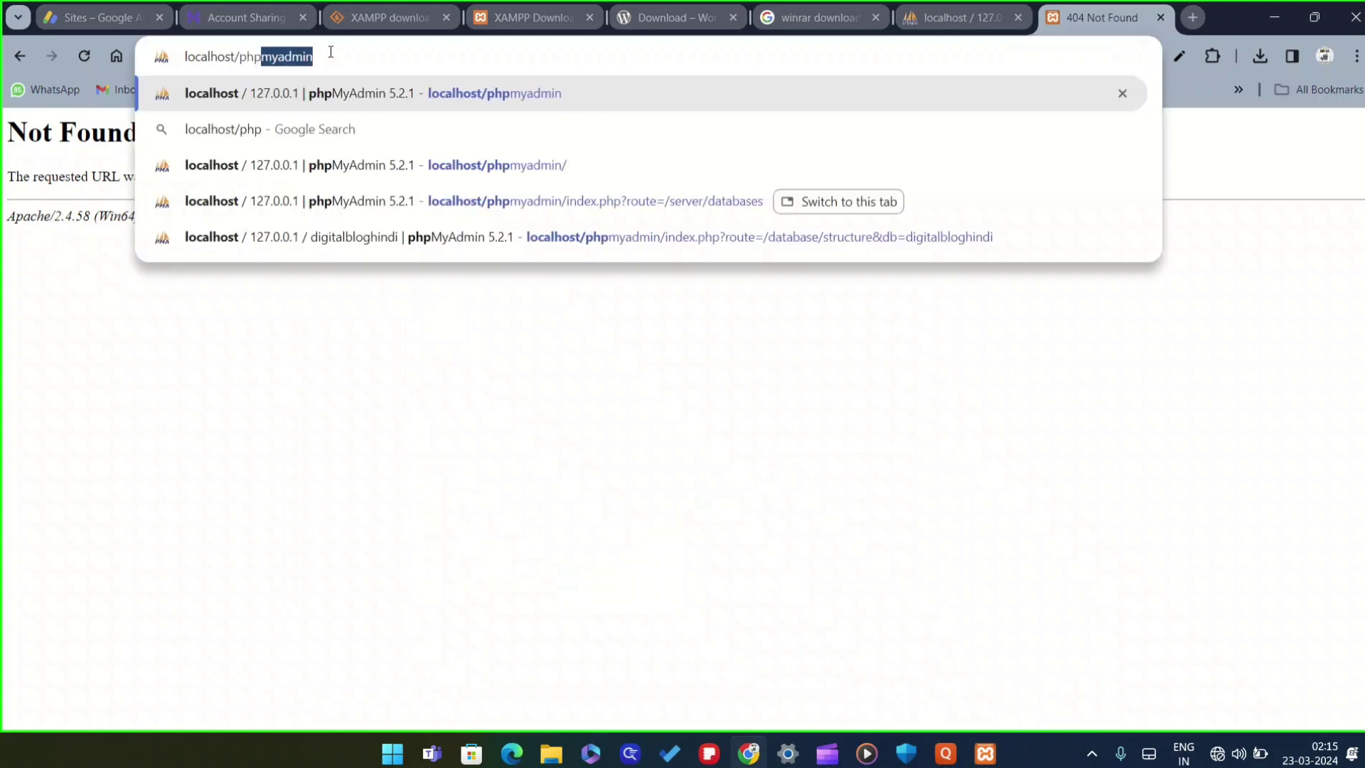
pyautogui.write('myadmin')
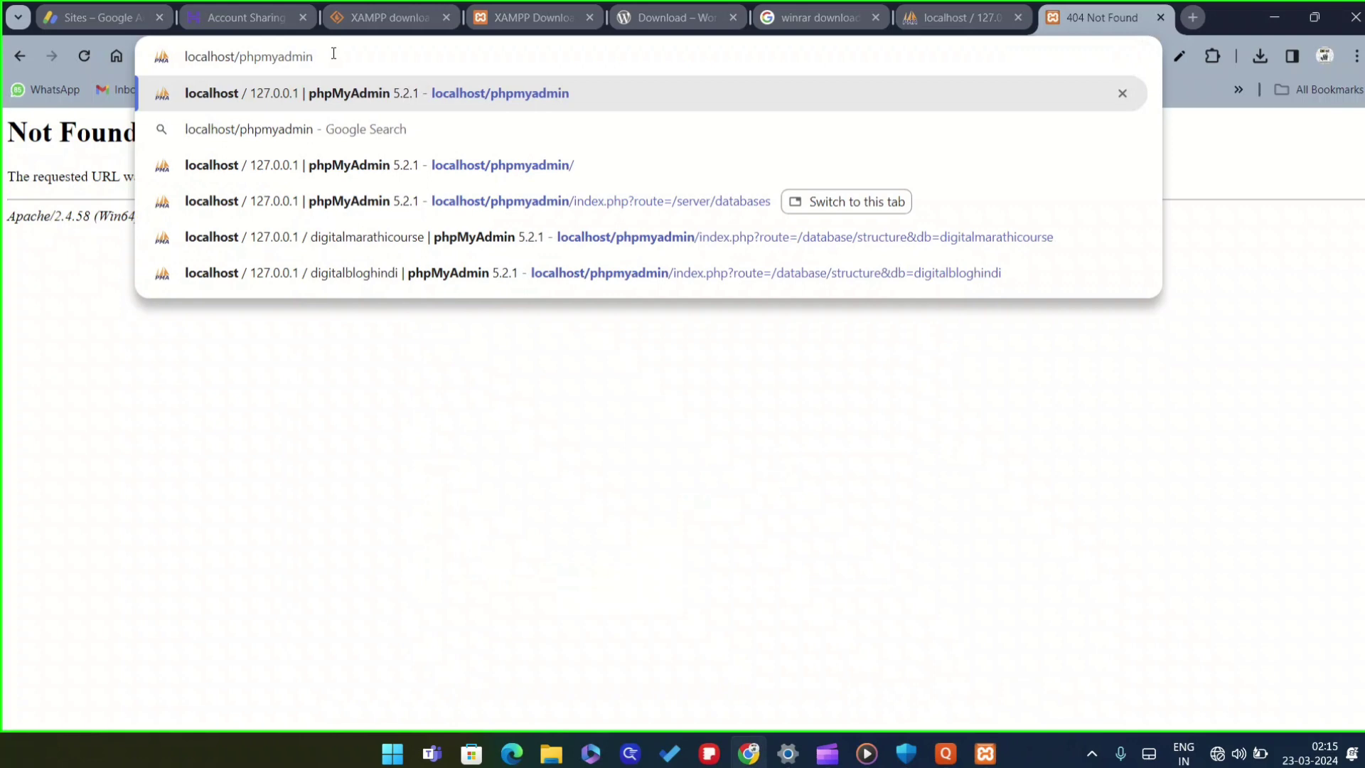
pyautogui.press('Return')
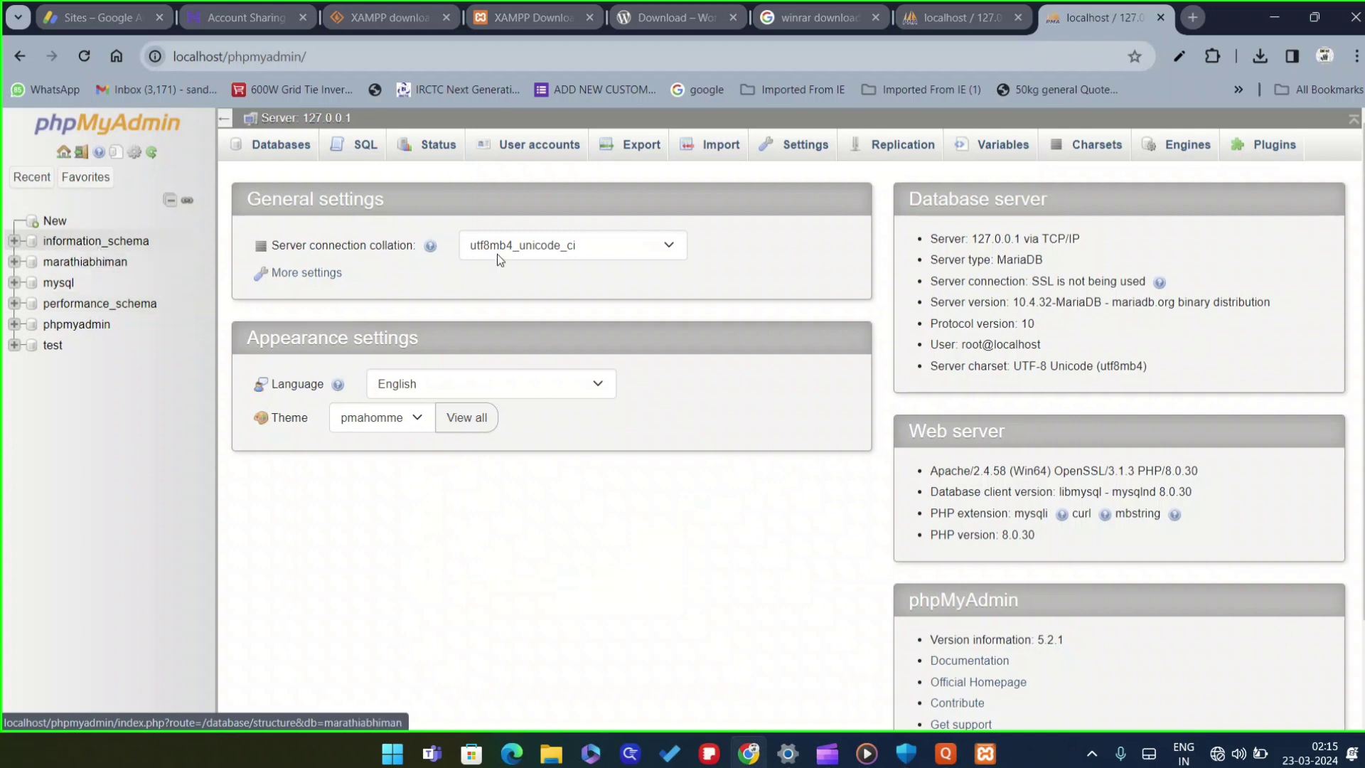
# Create an empty database named digitalblog from the Databases tab, then return to File Explorer
pyautogui.click(297, 155)
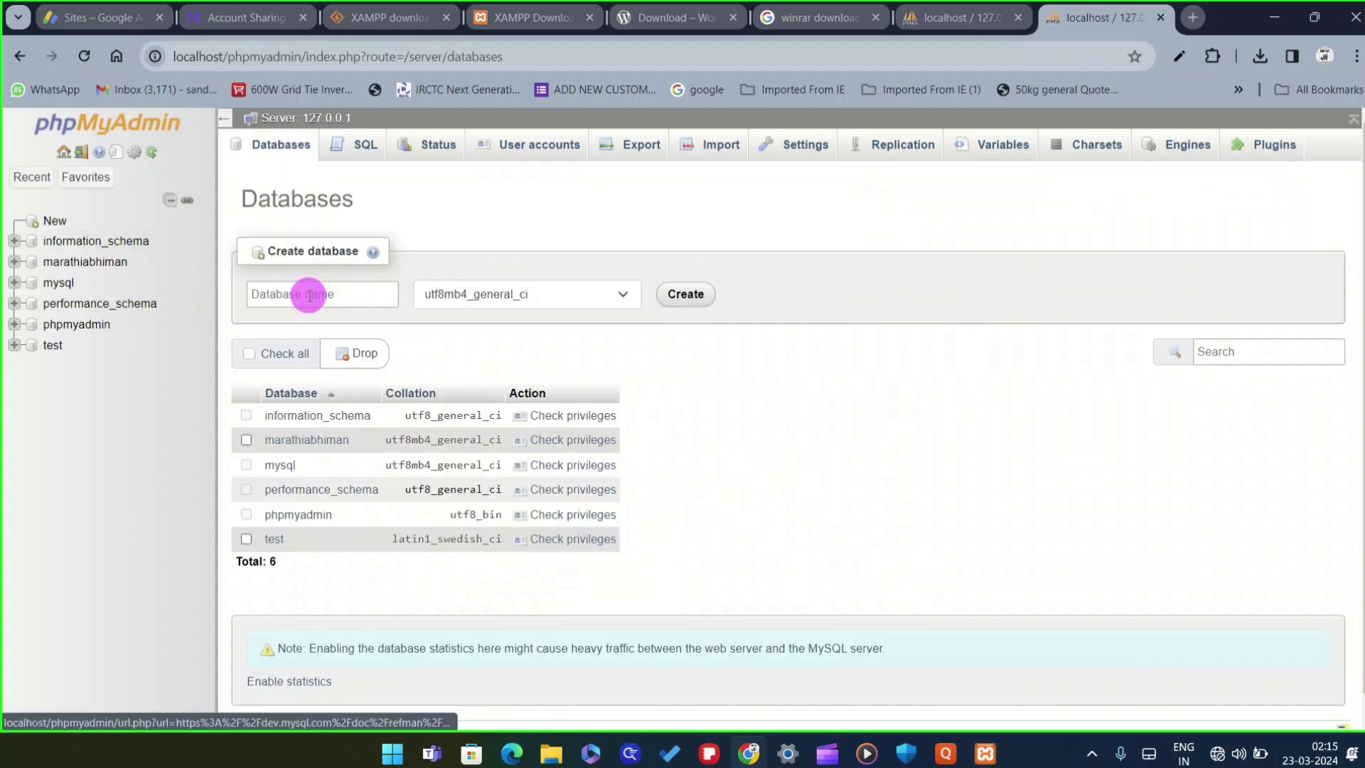
pyautogui.click(310, 295)
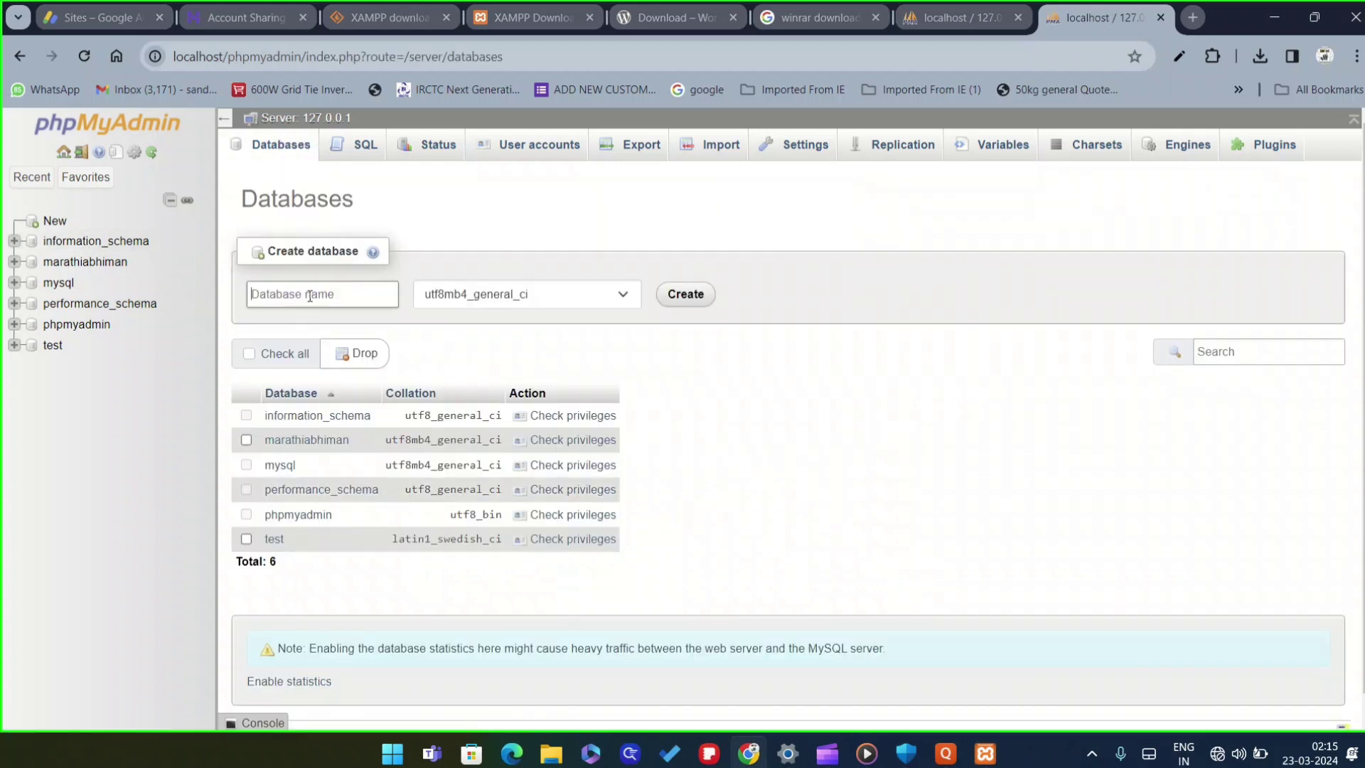
pyautogui.write('digitalblog')
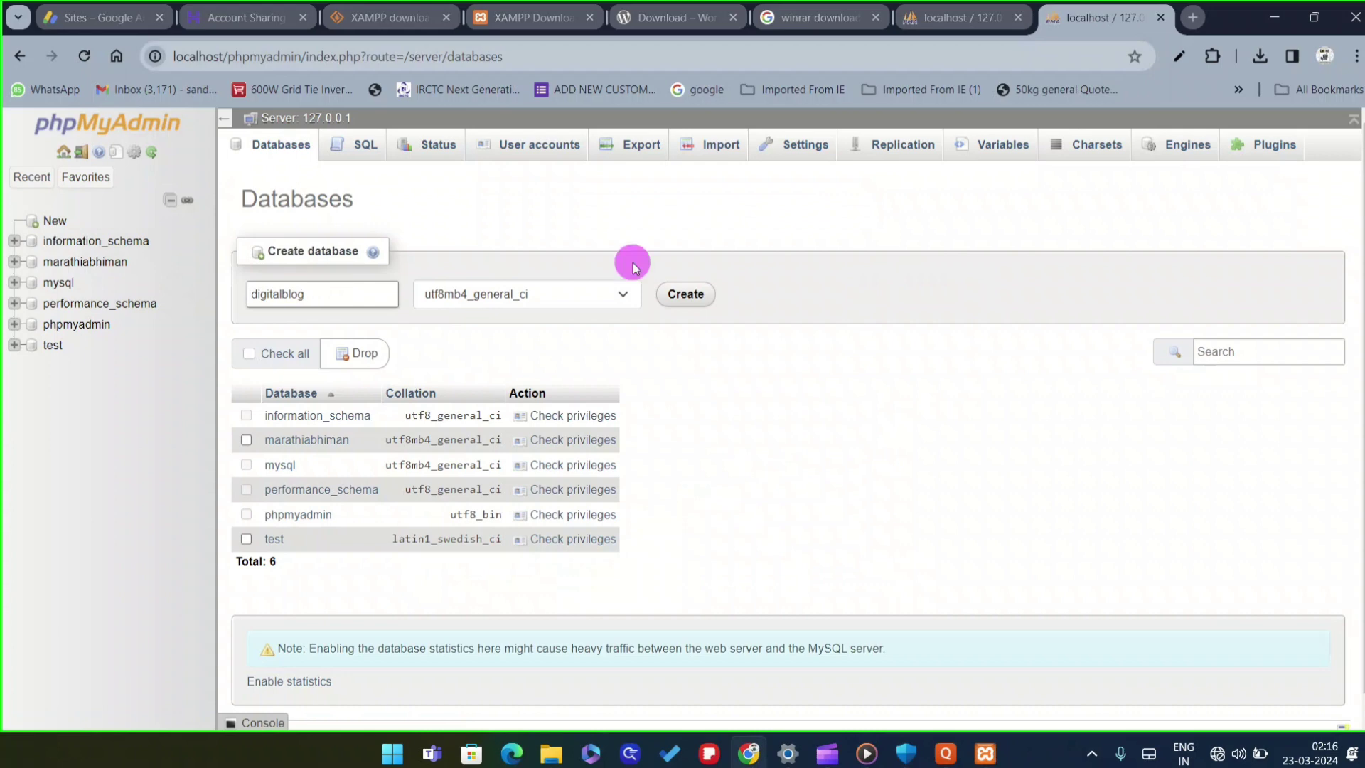
pyautogui.click(687, 294)
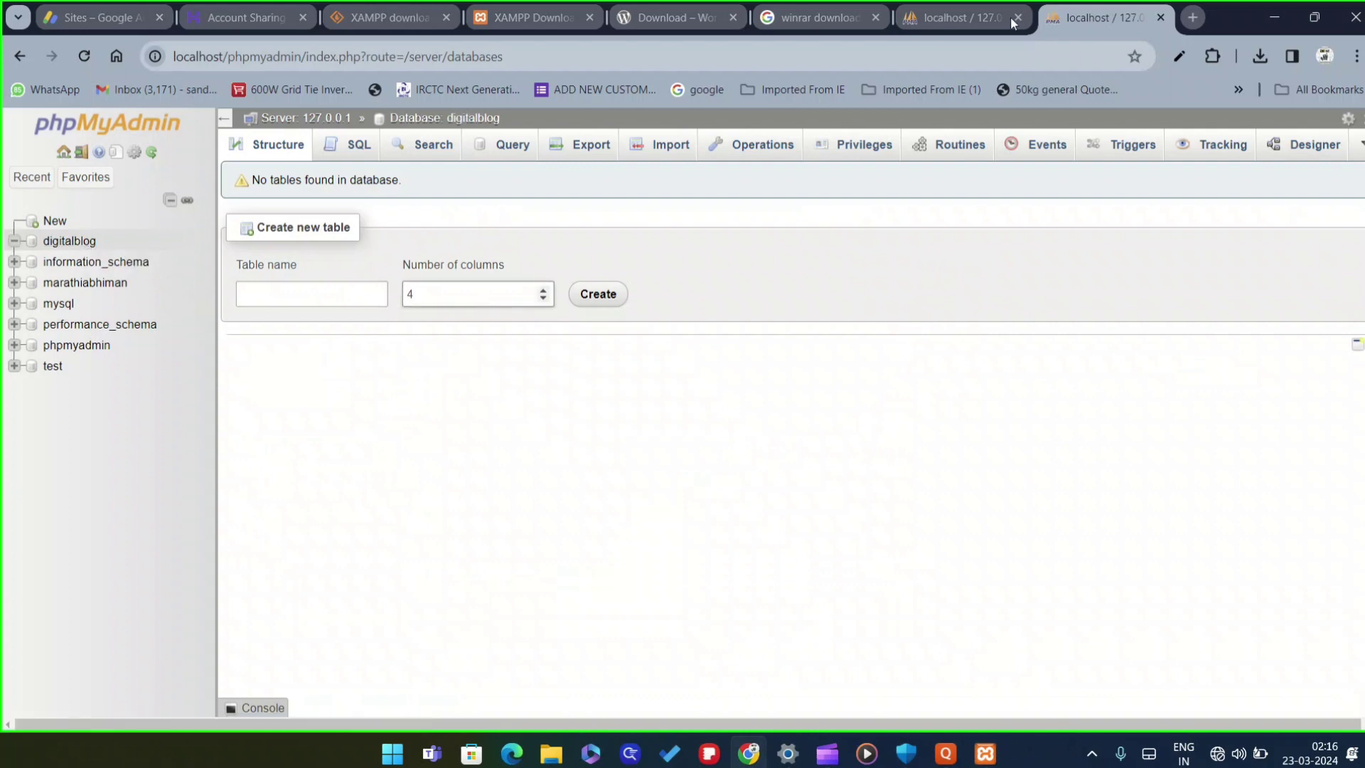
pyautogui.click(548, 751)
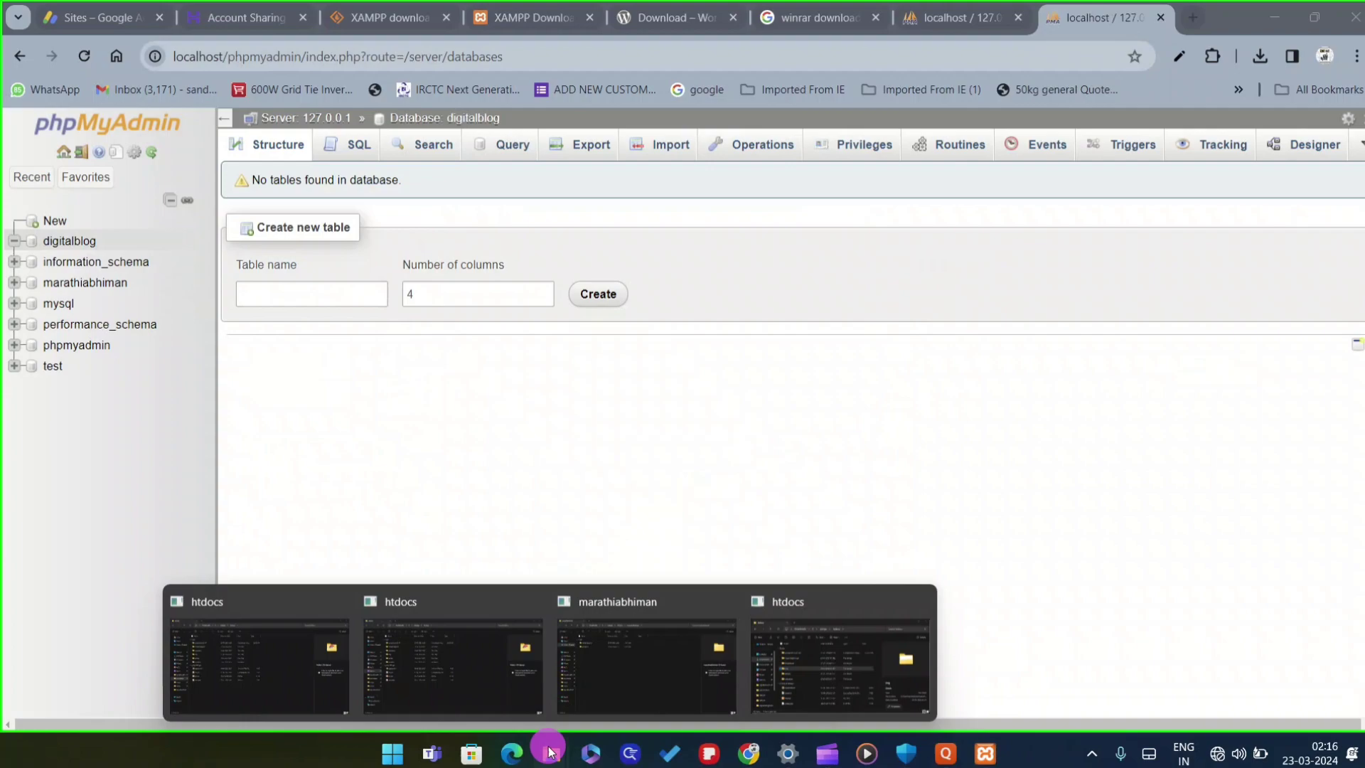
pyautogui.click(463, 682)
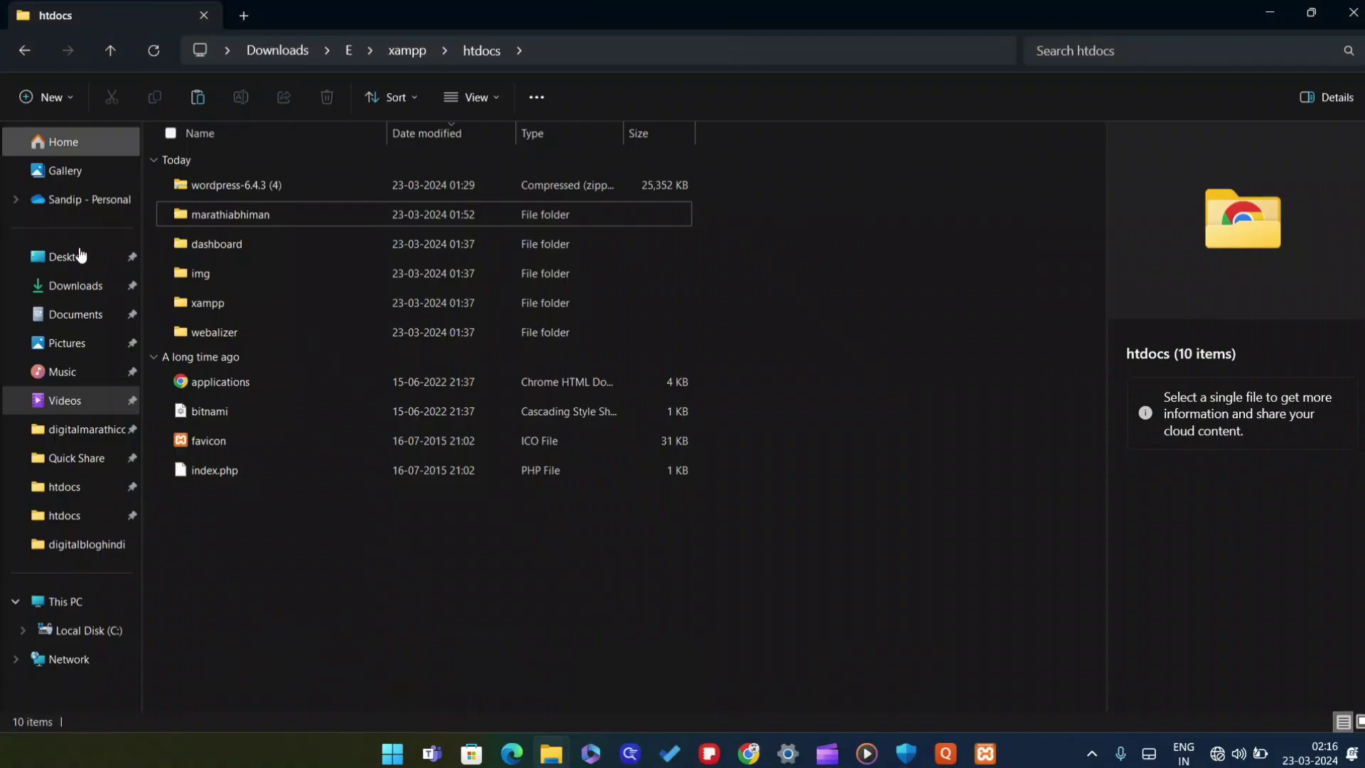
# Navigate in File Explorer to the xampp htdocs folder on drive E
pyautogui.click(81, 286)
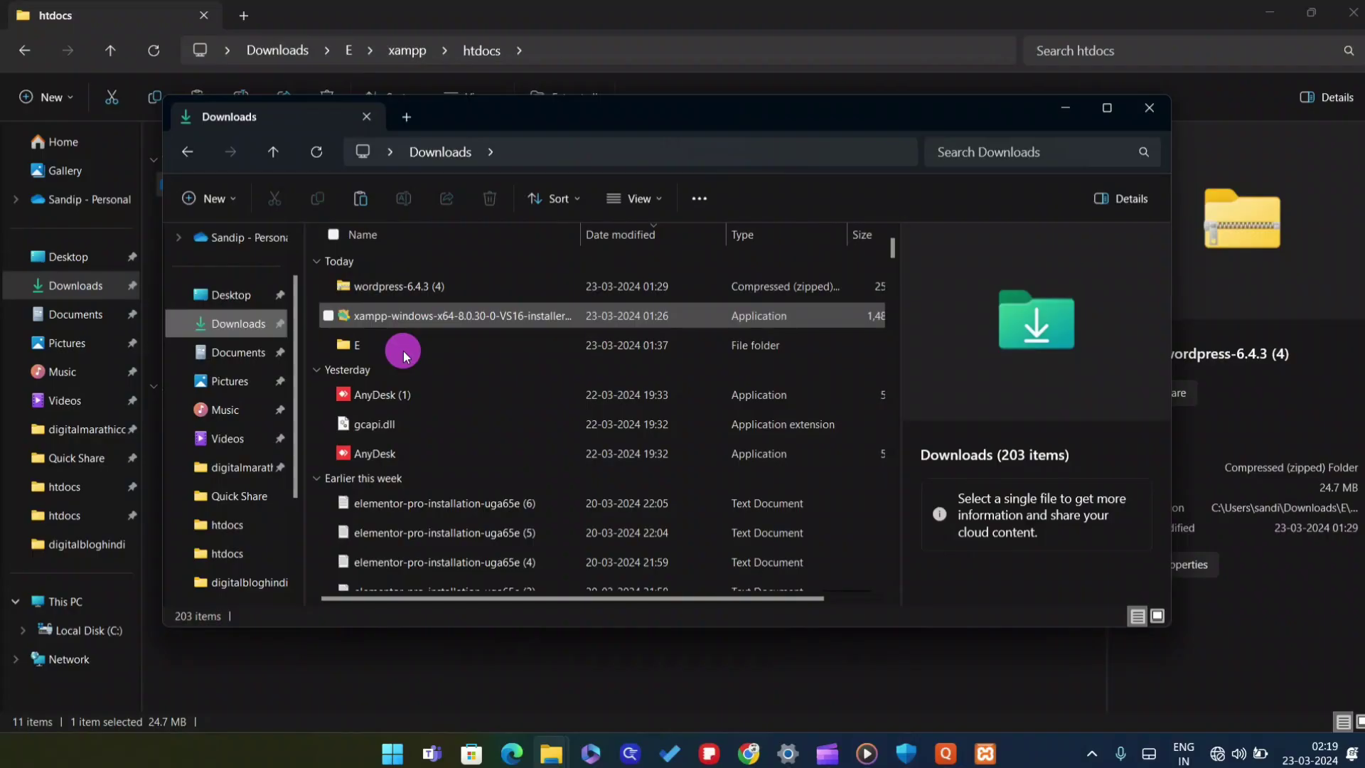
pyautogui.doubleClick(403, 351)
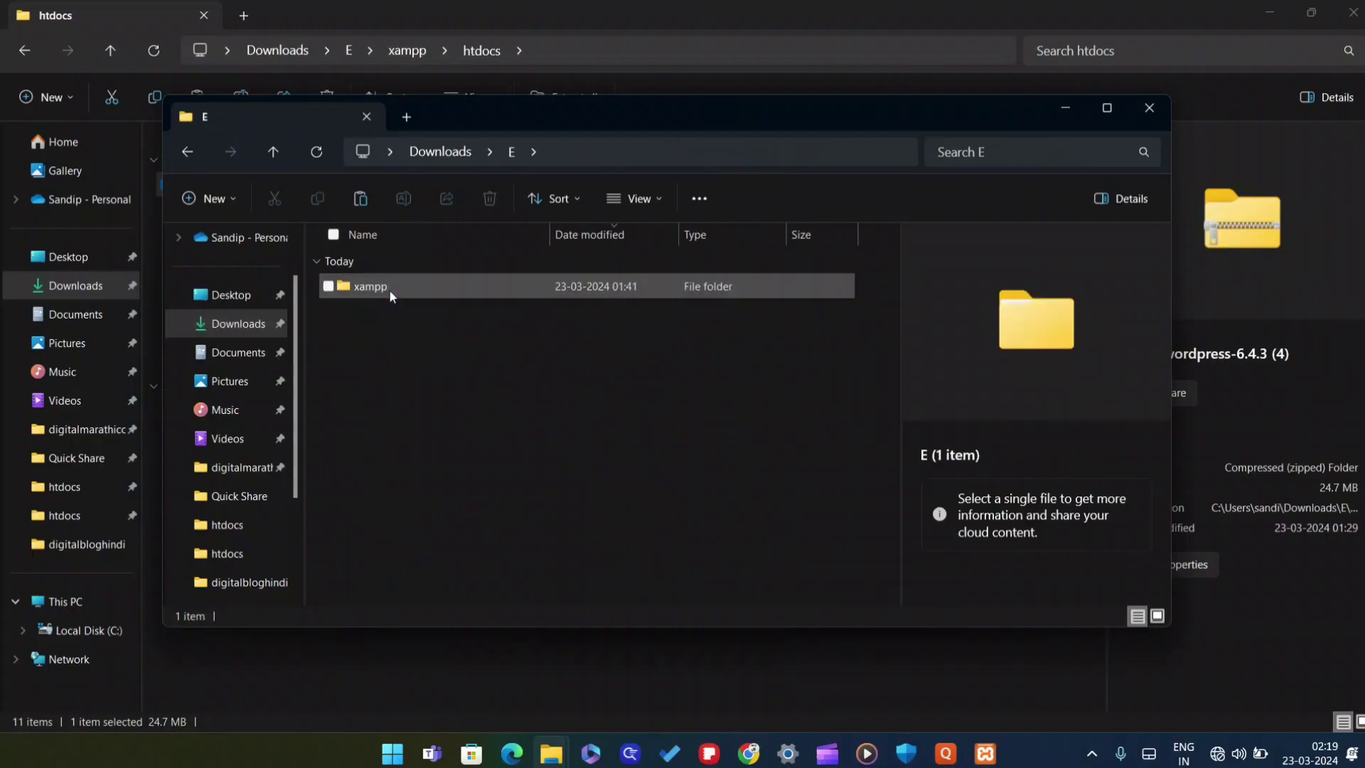
pyautogui.doubleClick(370, 286)
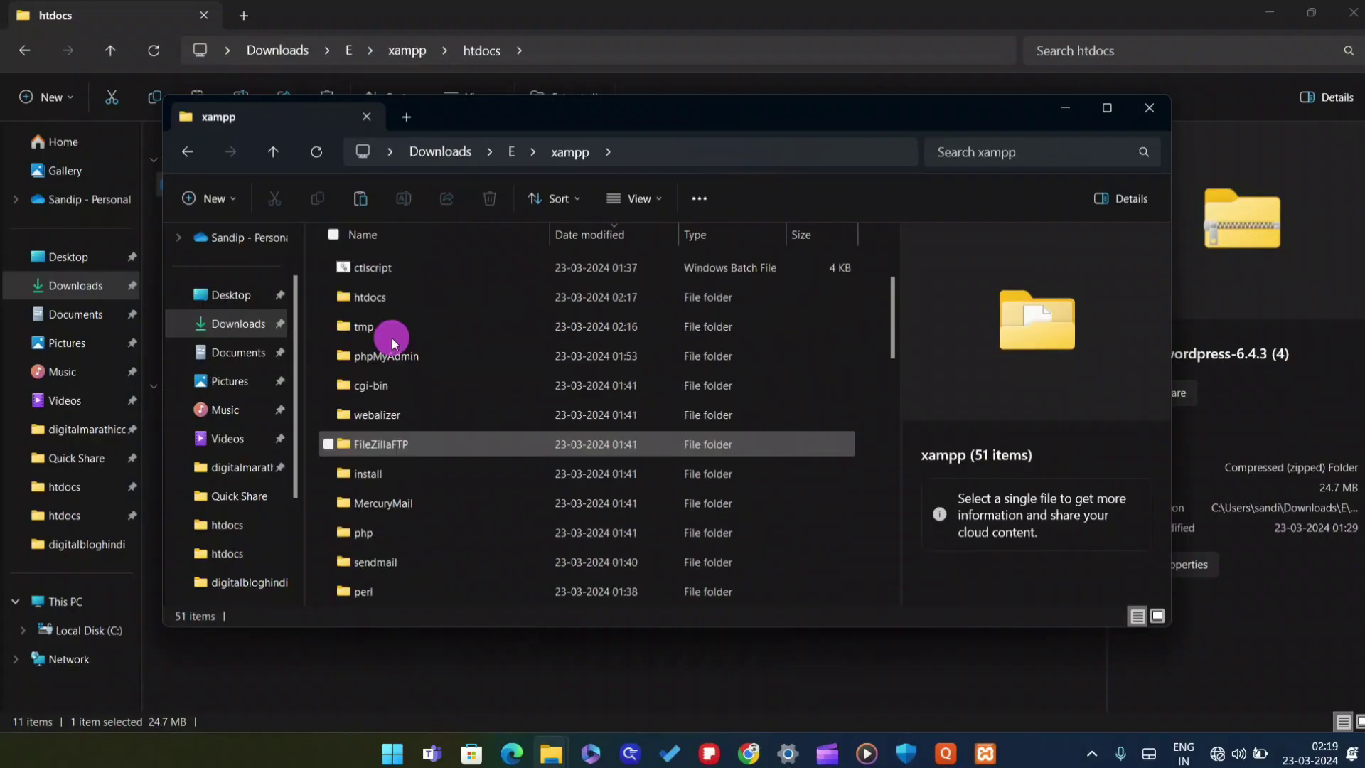
pyautogui.doubleClick(398, 297)
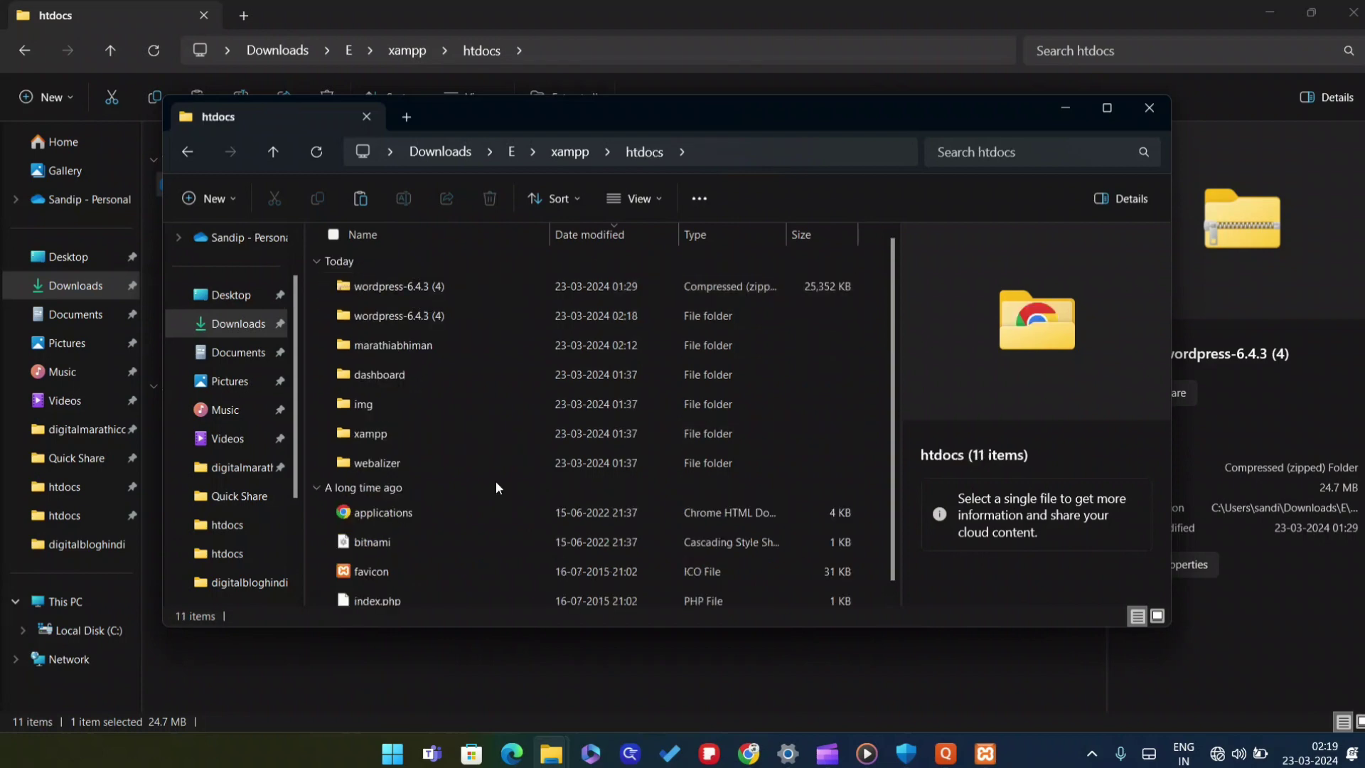
pyautogui.scroll(-1, 436, 353)
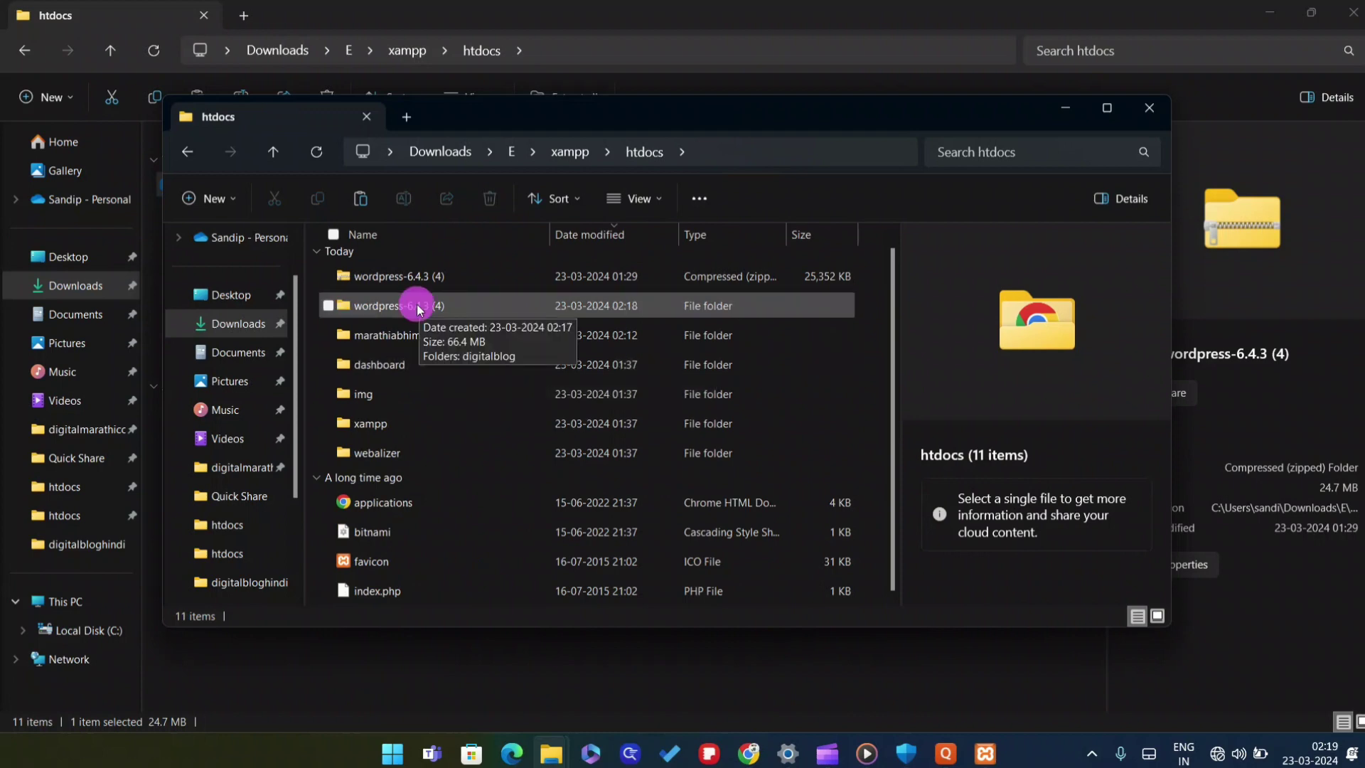
# Rename the wordpress-6.4.3 (4) folder to digitalblog
pyautogui.click(419, 307)
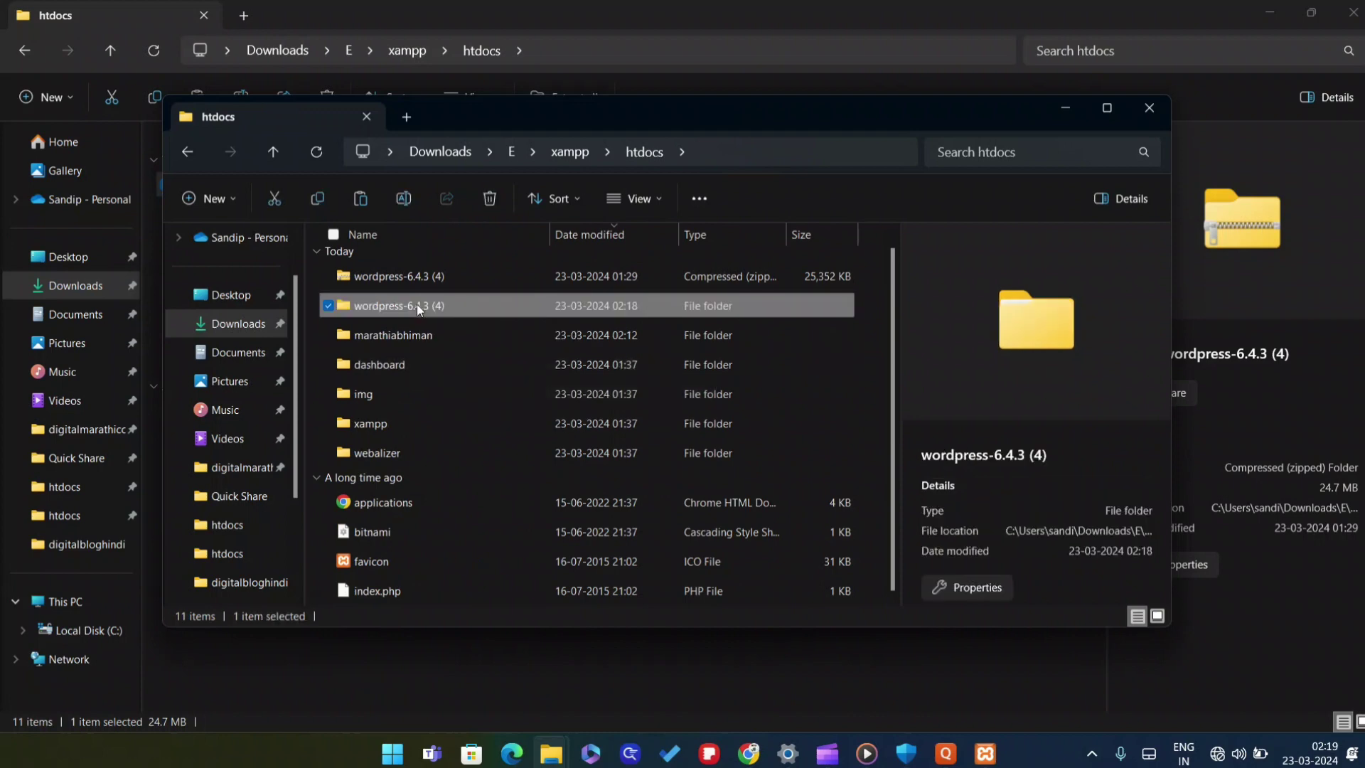
pyautogui.rightClick(417, 305)
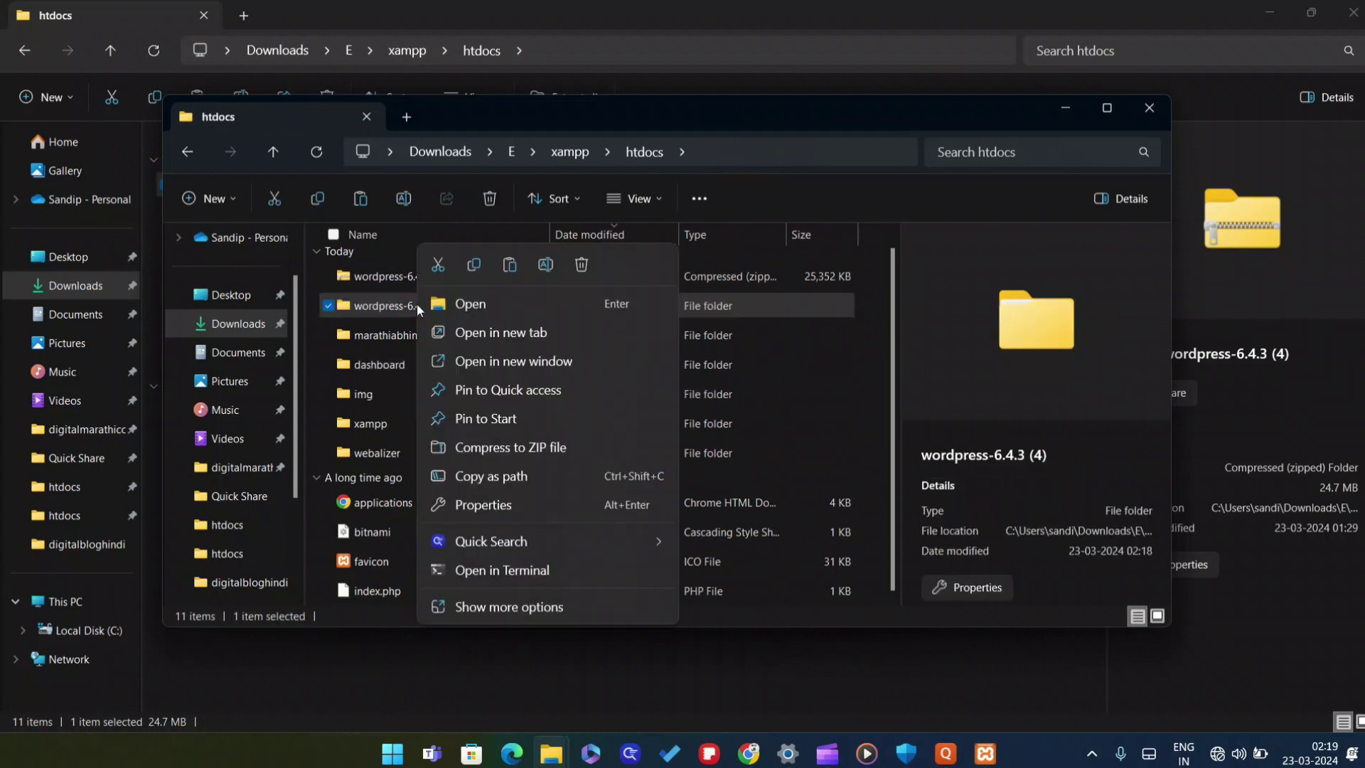
pyautogui.click(543, 267)
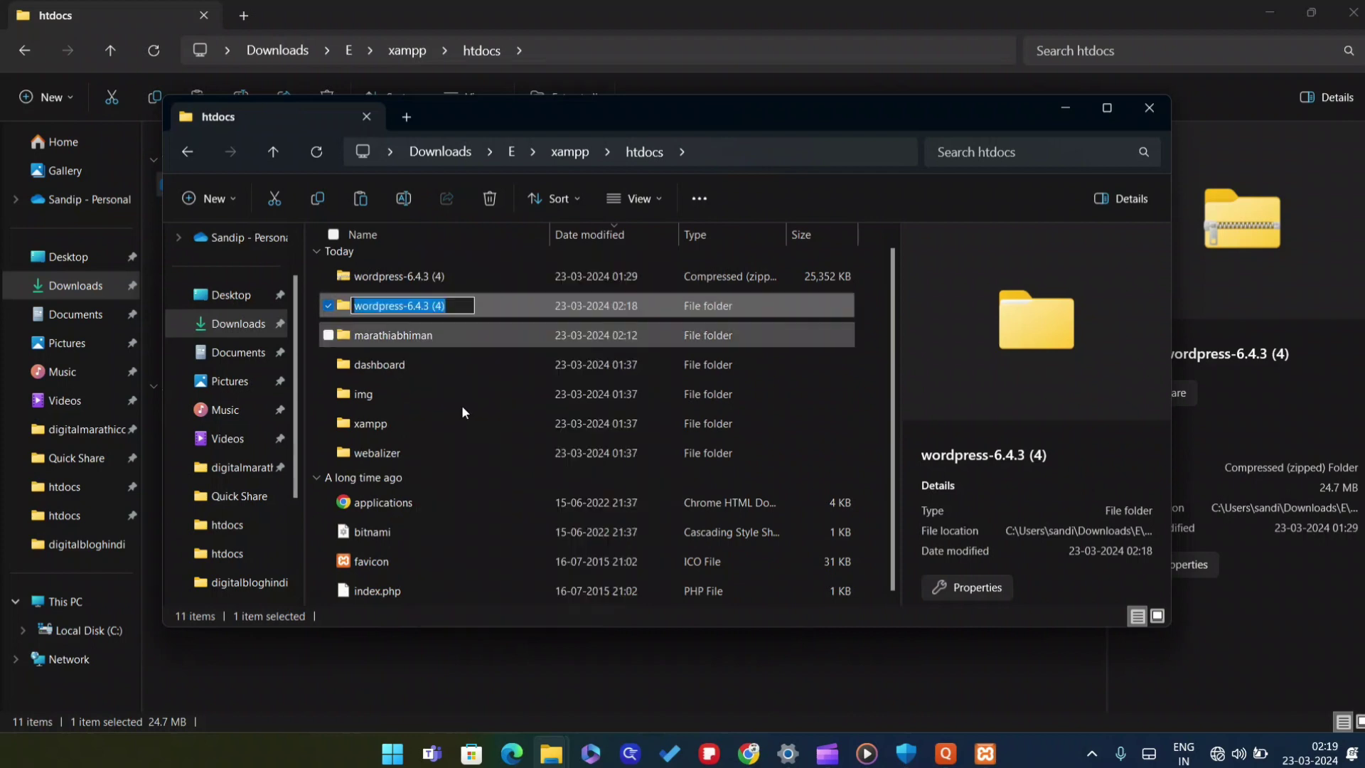
pyautogui.write('digita')
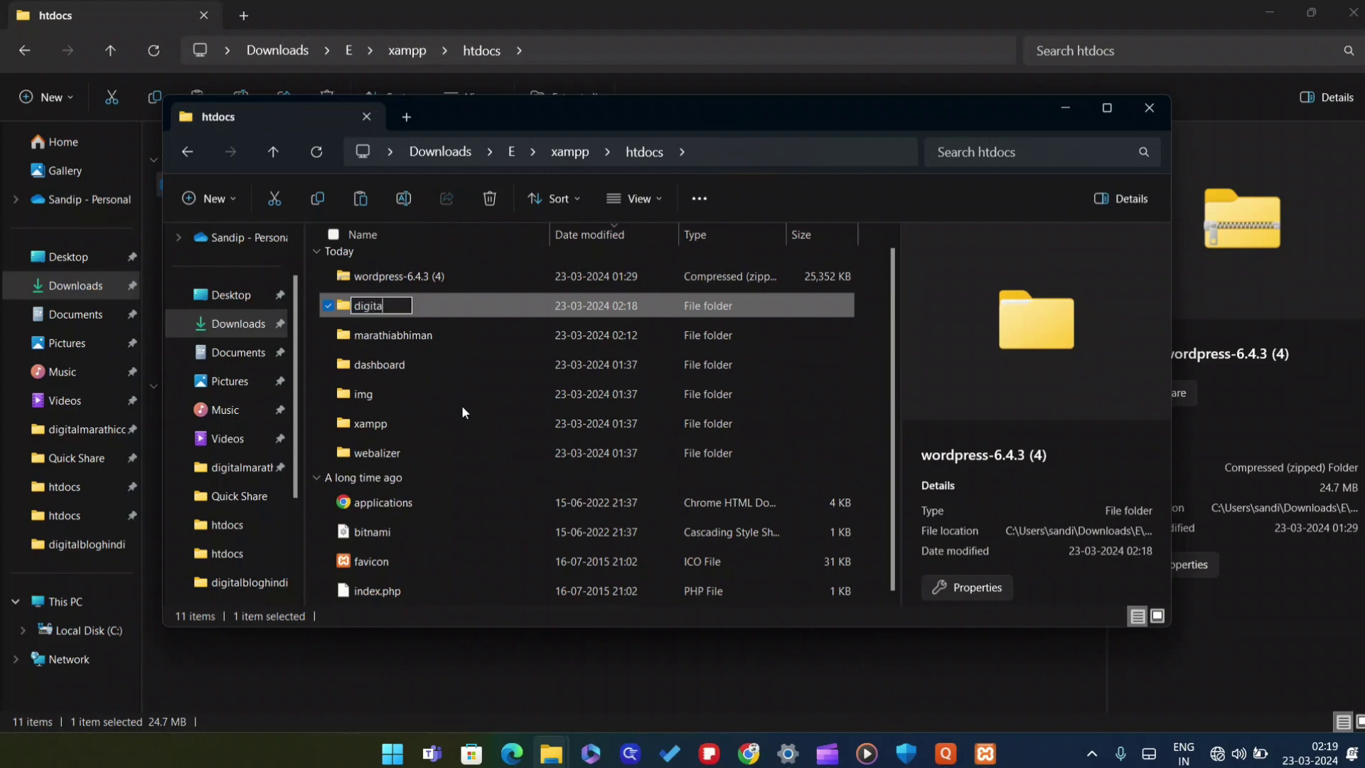
pyautogui.write('lblog')
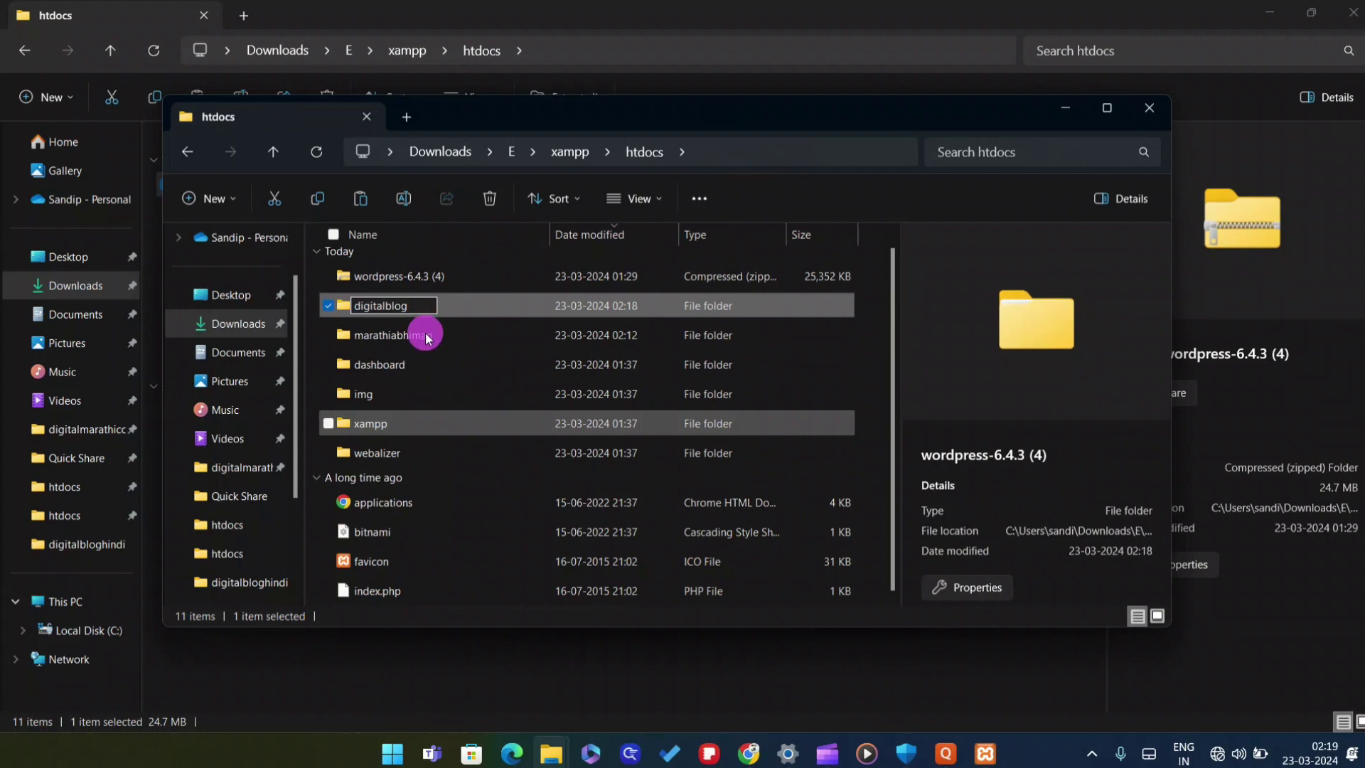
pyautogui.moveTo(429, 362); pyautogui.dragTo(440, 313)
pyautogui.click(440, 308)
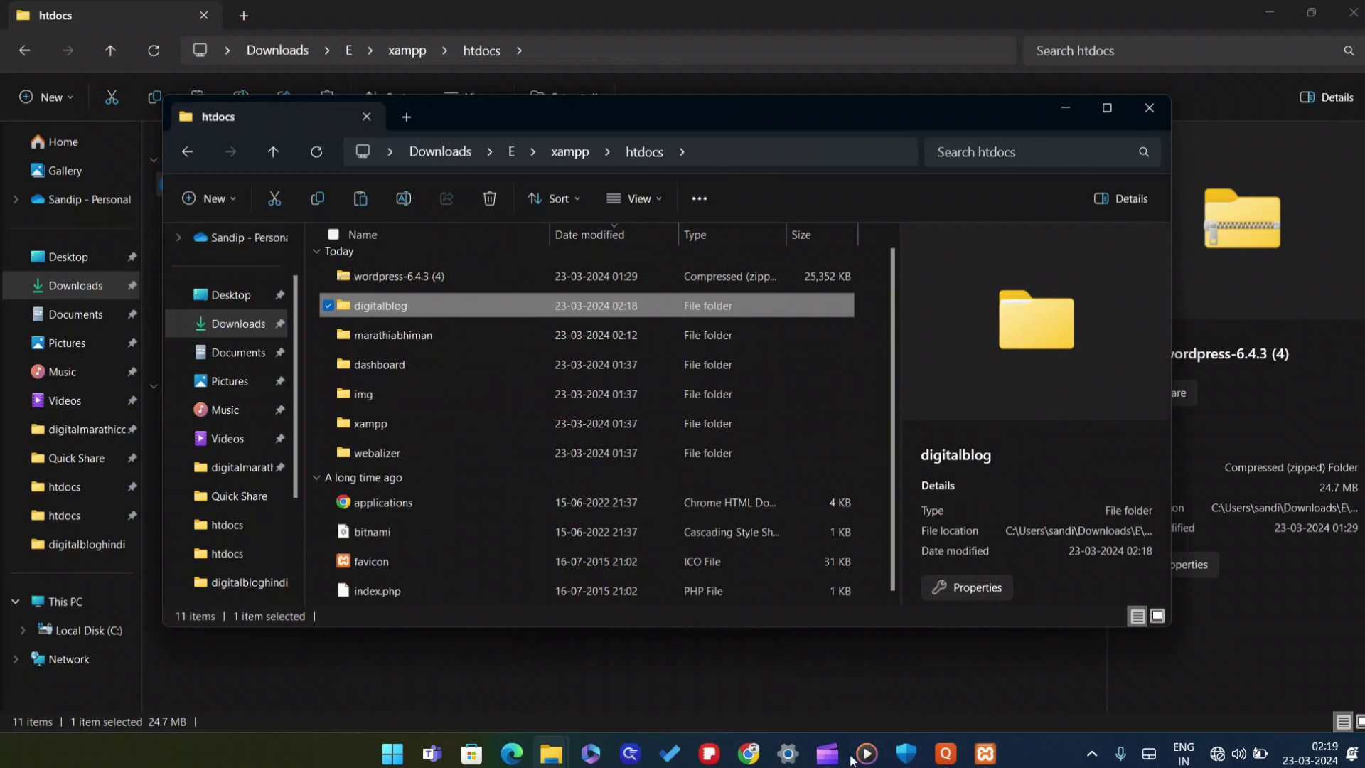
# In Chrome, change the address ending to digitalblog and load it
pyautogui.click(747, 757)
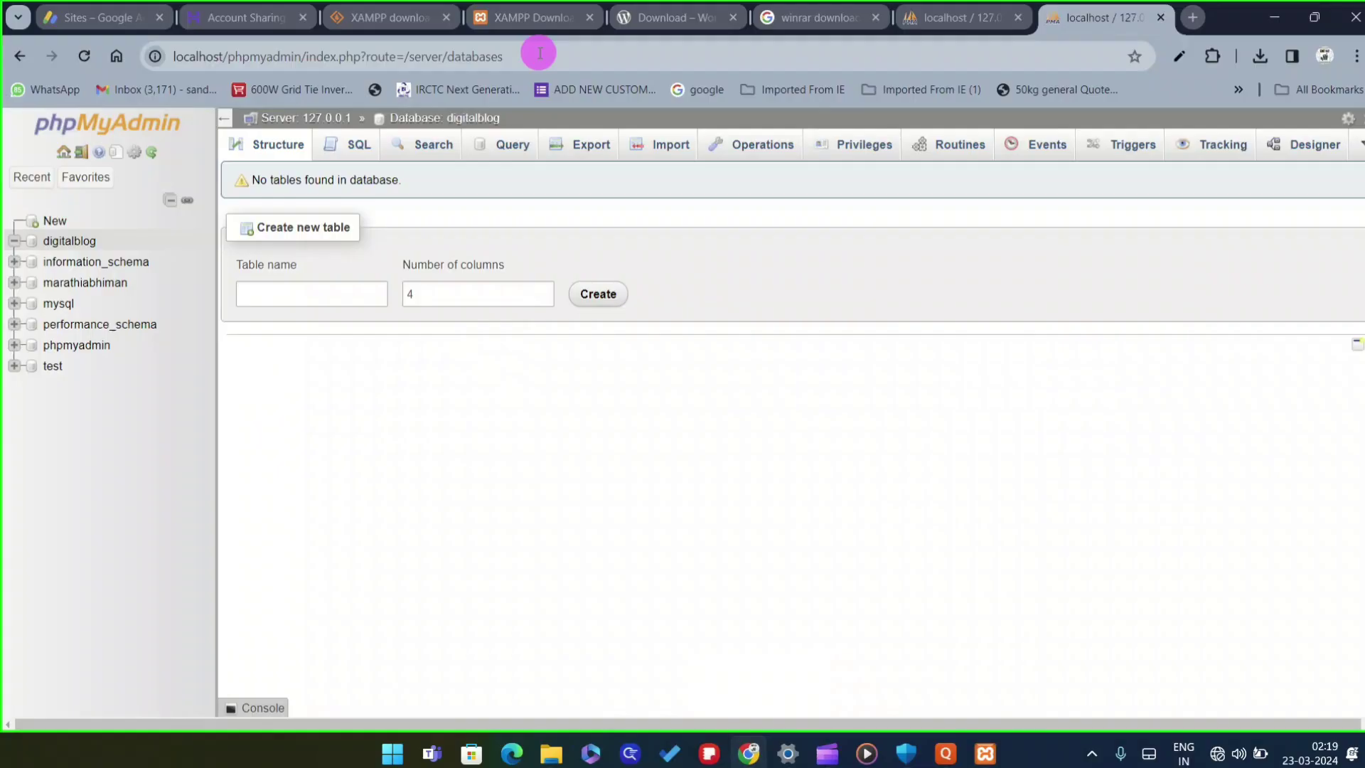
pyautogui.click(249, 56)
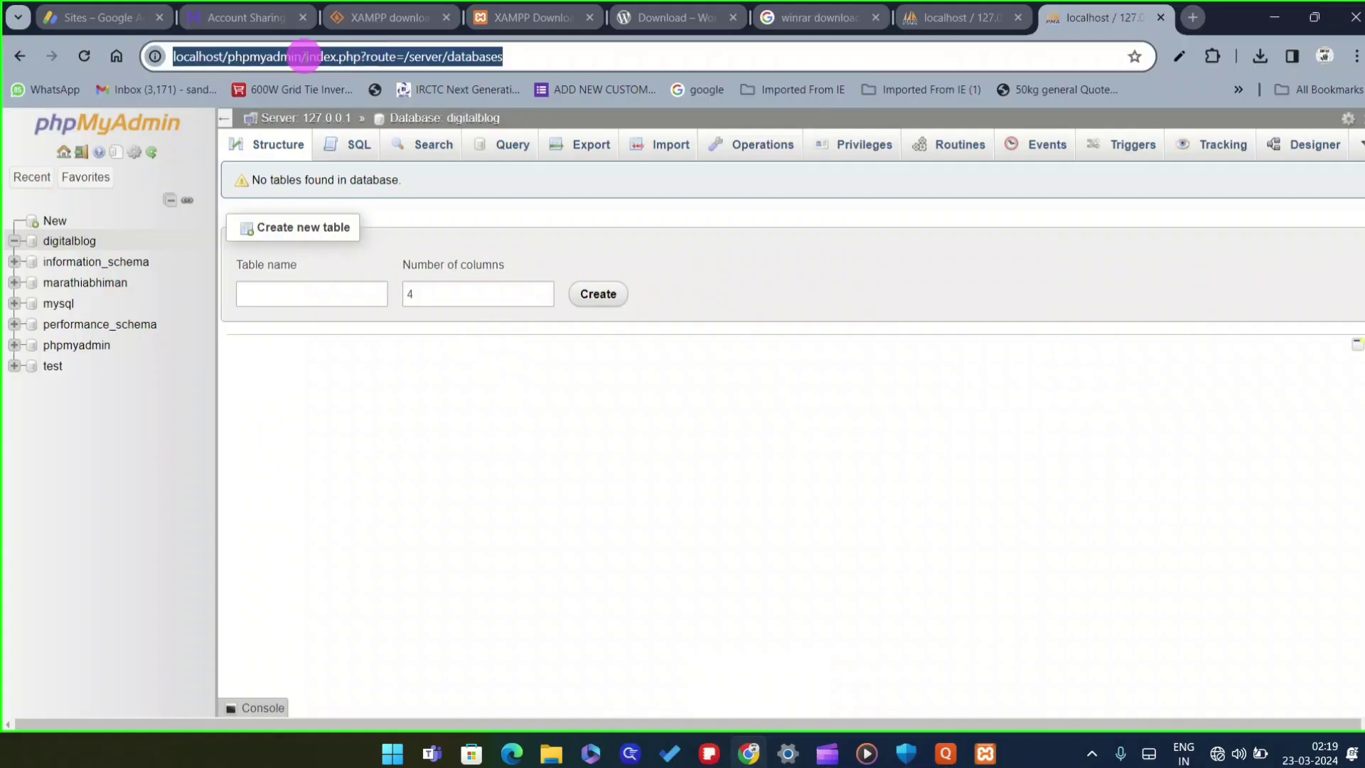
pyautogui.moveTo(304, 56); pyautogui.dragTo(528, 50)
pyautogui.press('BackSpace')
pyautogui.press('BackSpace')
pyautogui.press('BackSpace')
pyautogui.press('BackSpace')
pyautogui.press('BackSpace')
pyautogui.press('BackSpace')
pyautogui.press('BackSpace')
pyautogui.press('BackSpace')
pyautogui.press('BackSpace')
pyautogui.press('BackSpace')
pyautogui.press('BackSpace')
pyautogui.press('BackSpace')
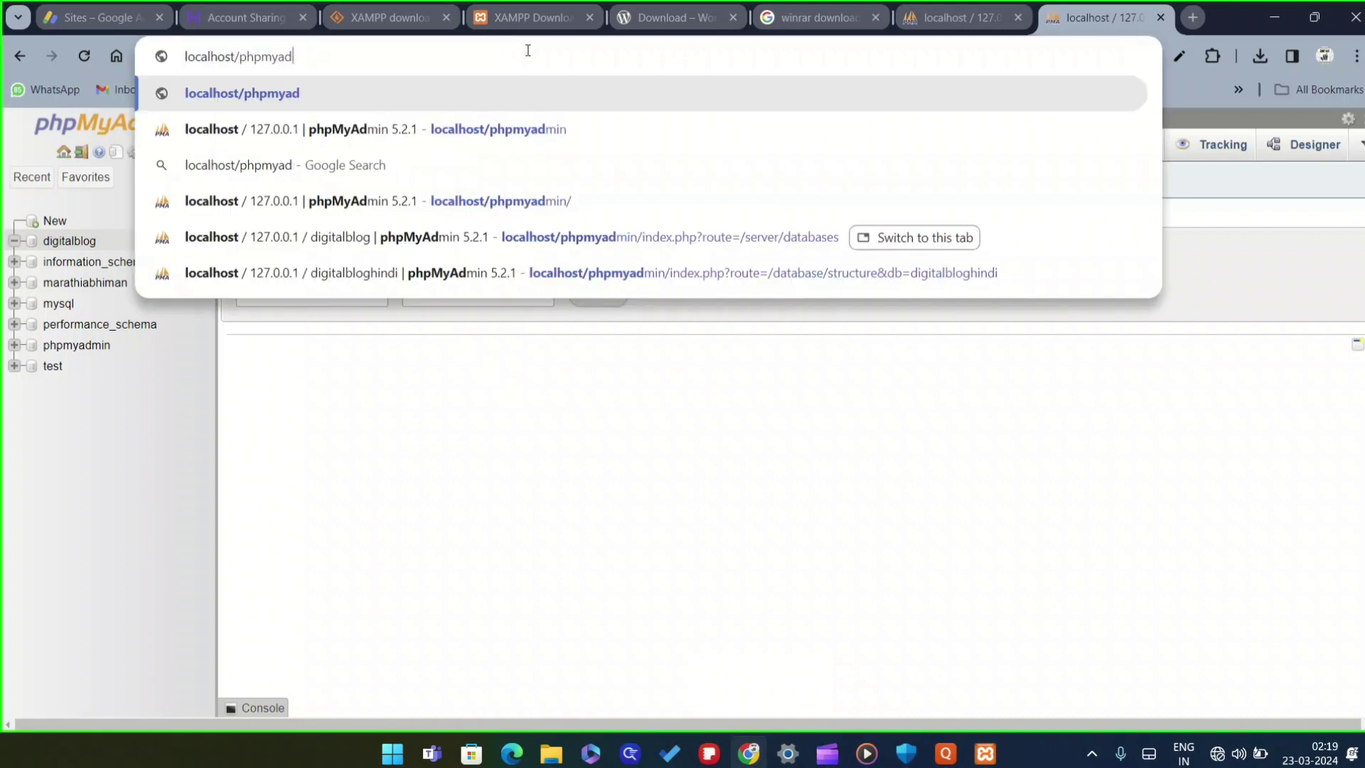
pyautogui.write('digit')
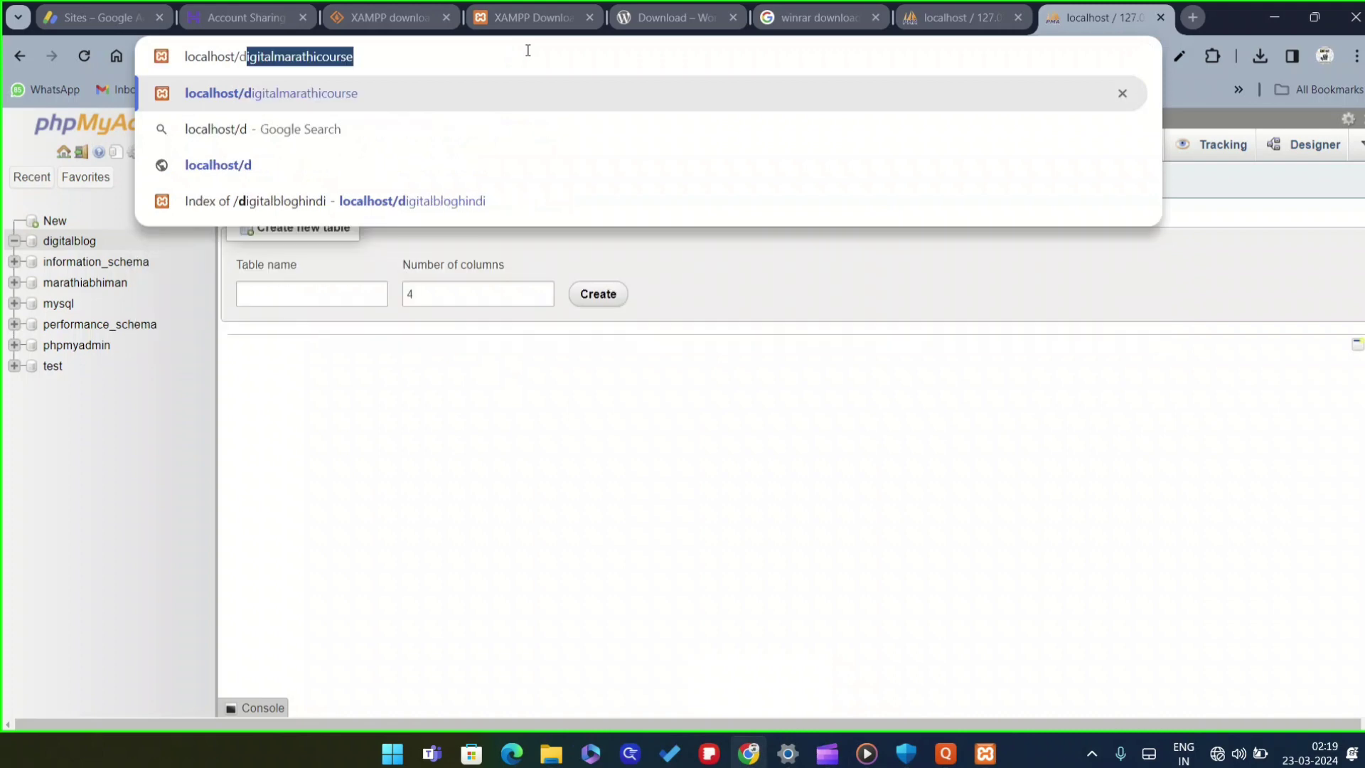
pyautogui.write('a')
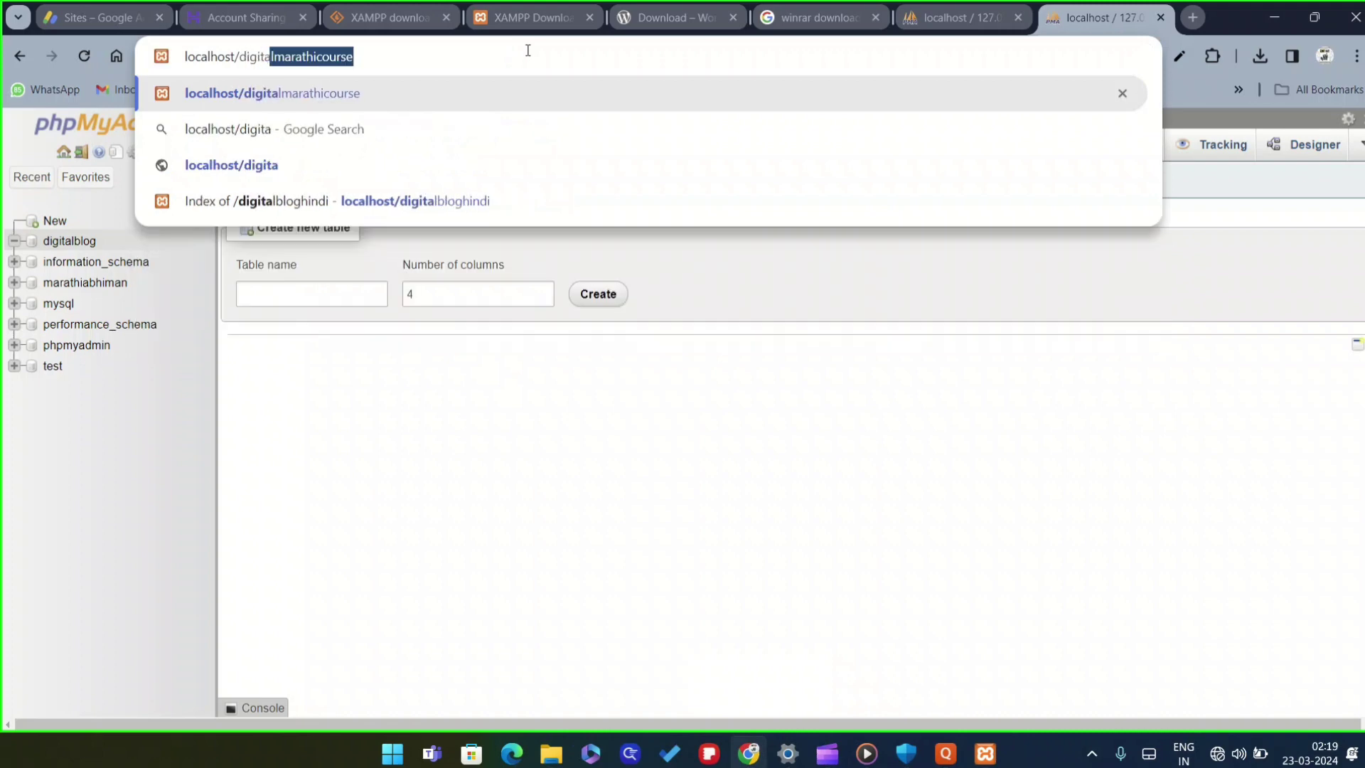
pyautogui.write('lb')
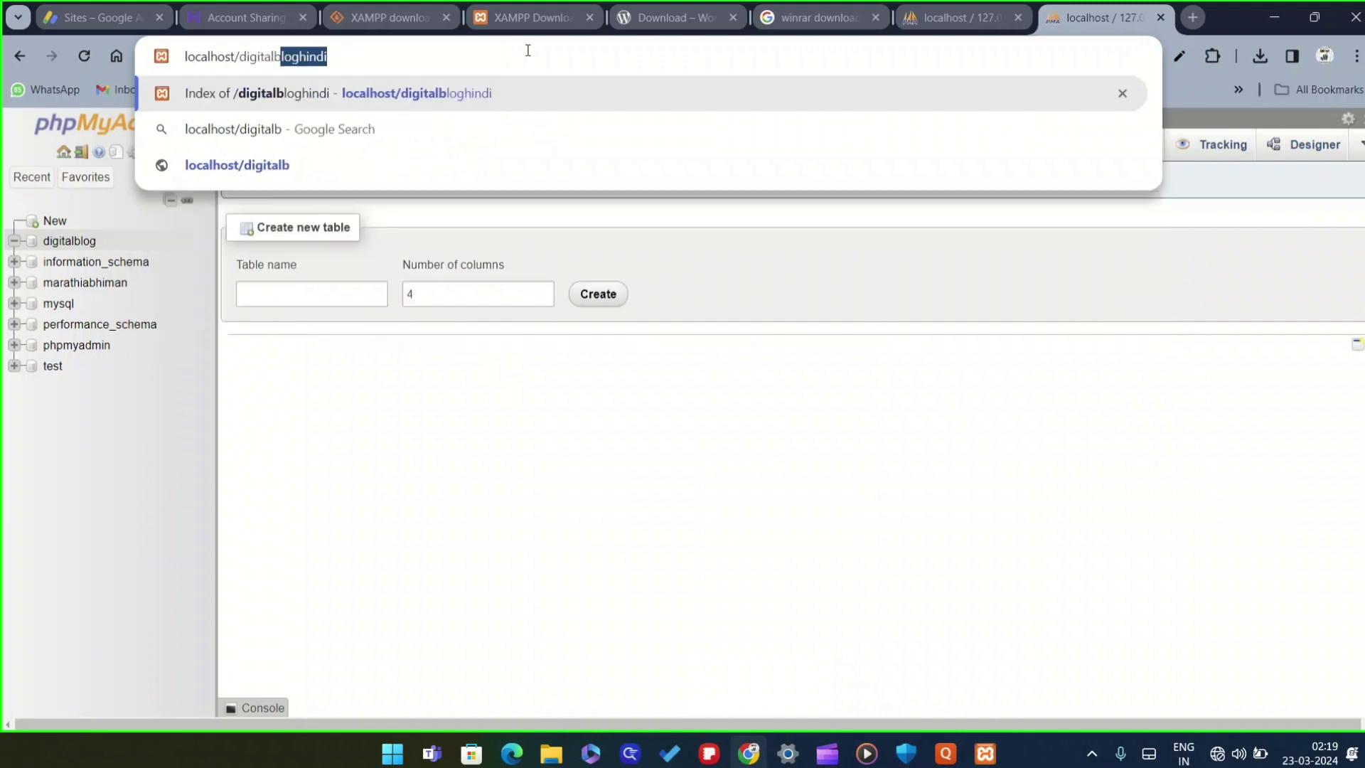
pyautogui.write('log')
pyautogui.press('Return')
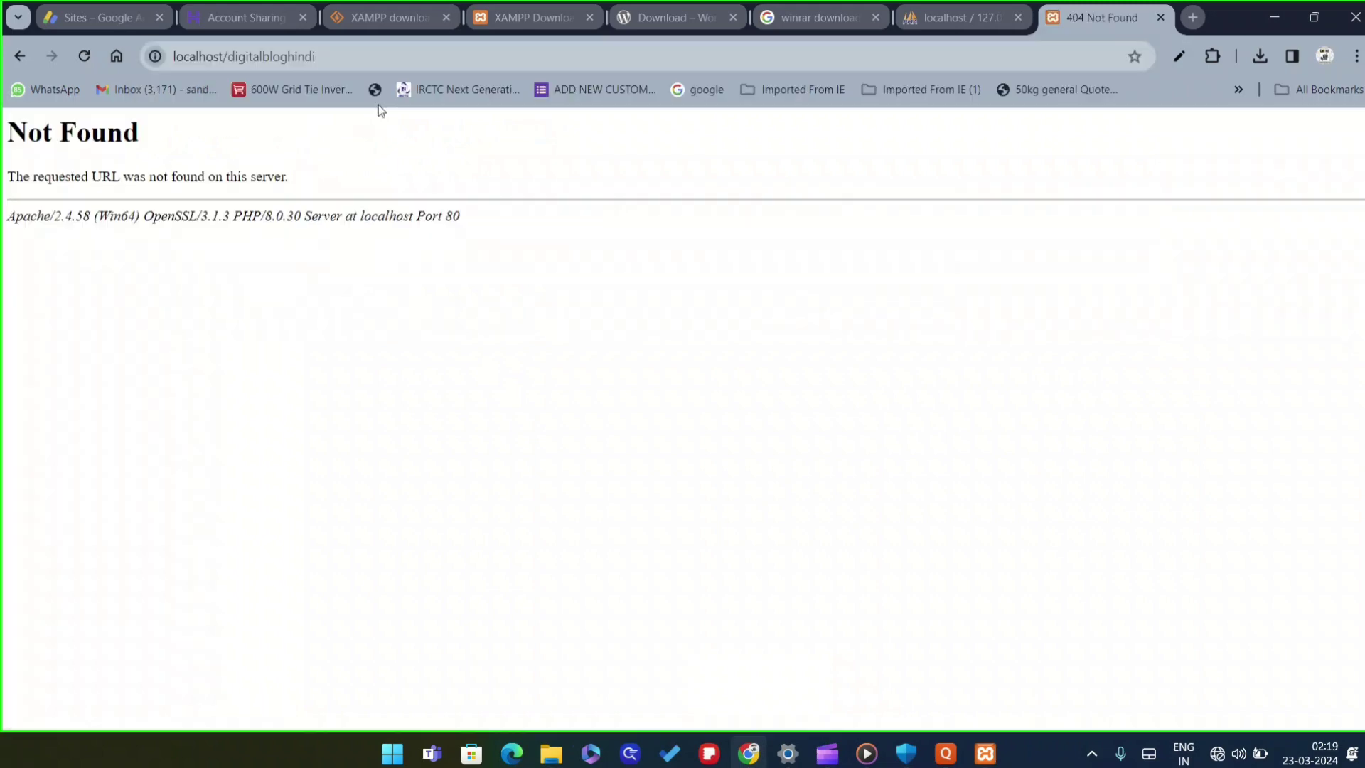
# Check the Apache and MySQL server status in the XAMPP Control Panel
pyautogui.click(342, 62)
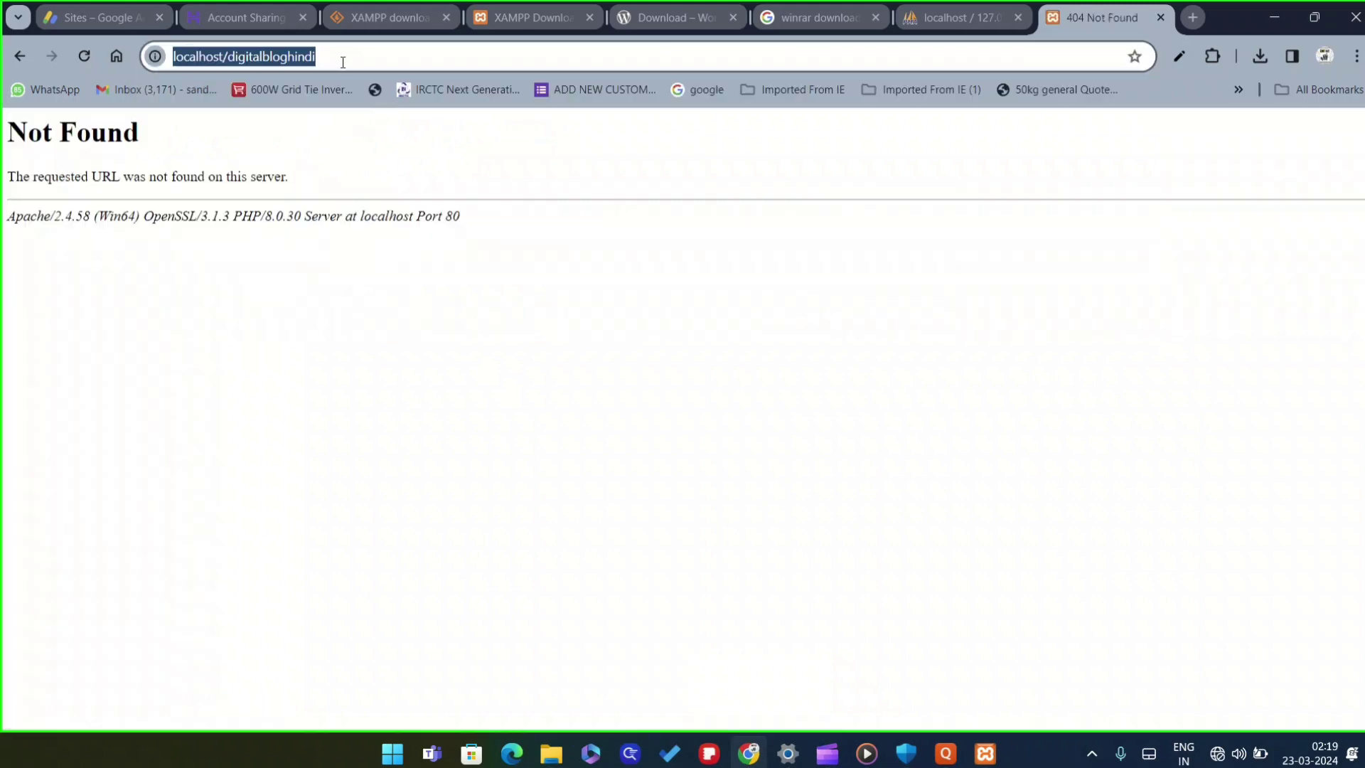
pyautogui.click(336, 56)
pyautogui.hotkey('ctrl', 'a')
pyautogui.click(970, 759)
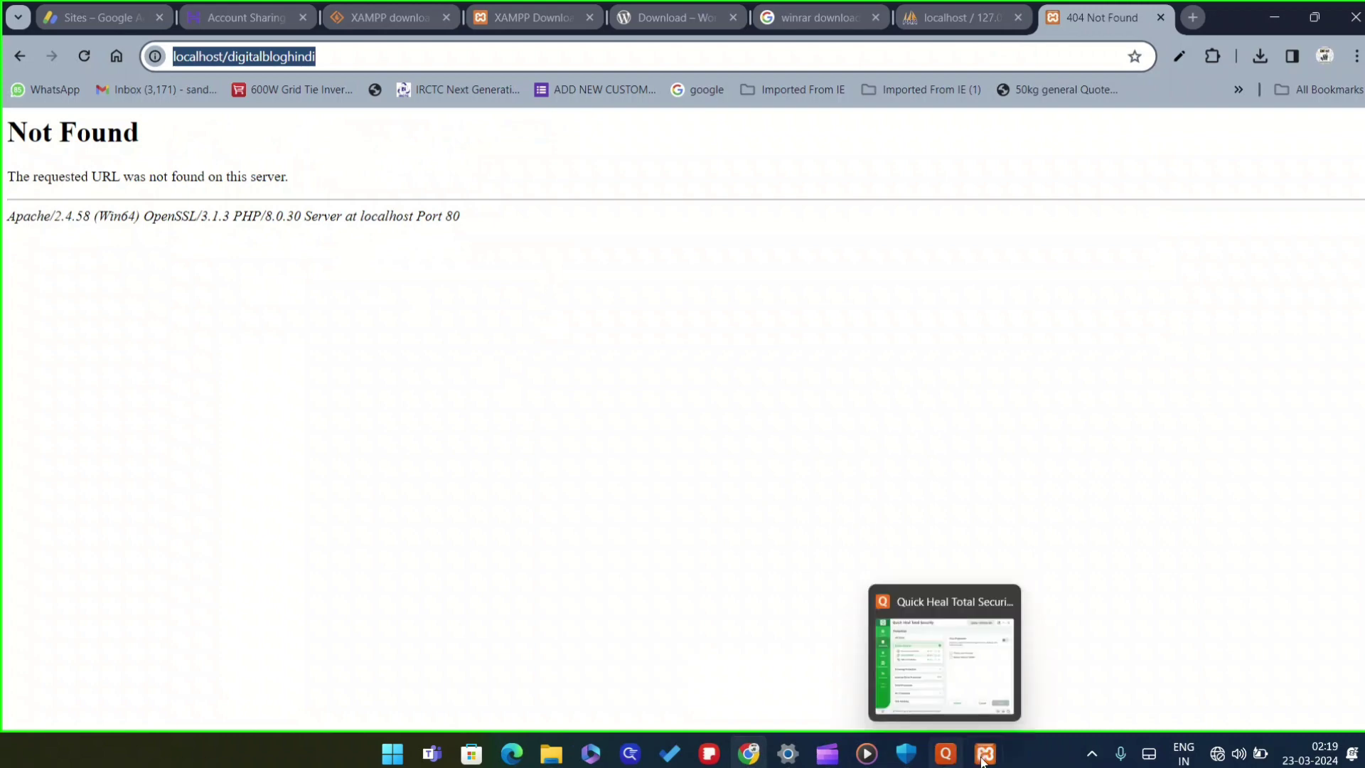
pyautogui.click(769, 522)
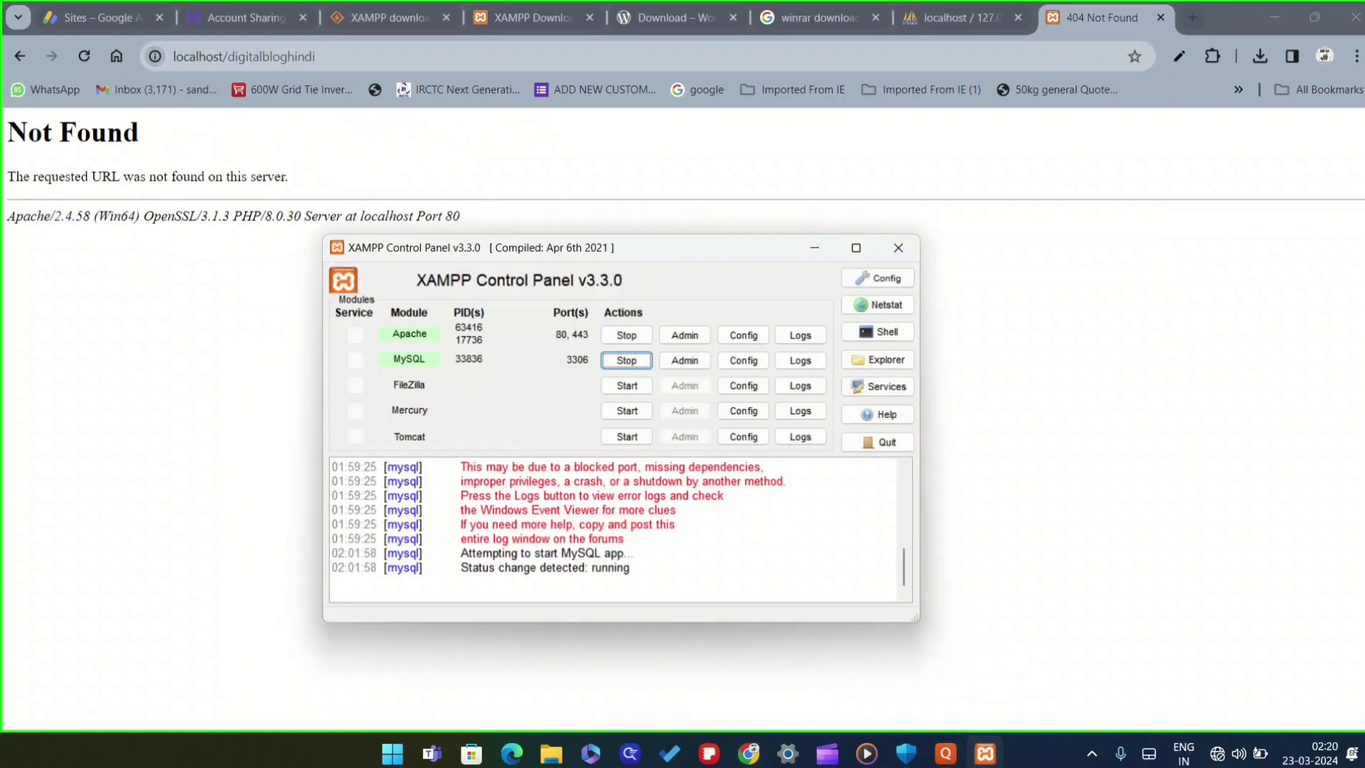
pyautogui.click(979, 757)
# Remove the hindi suffix so the address loads localhost/digitalblog
pyautogui.click(226, 284)
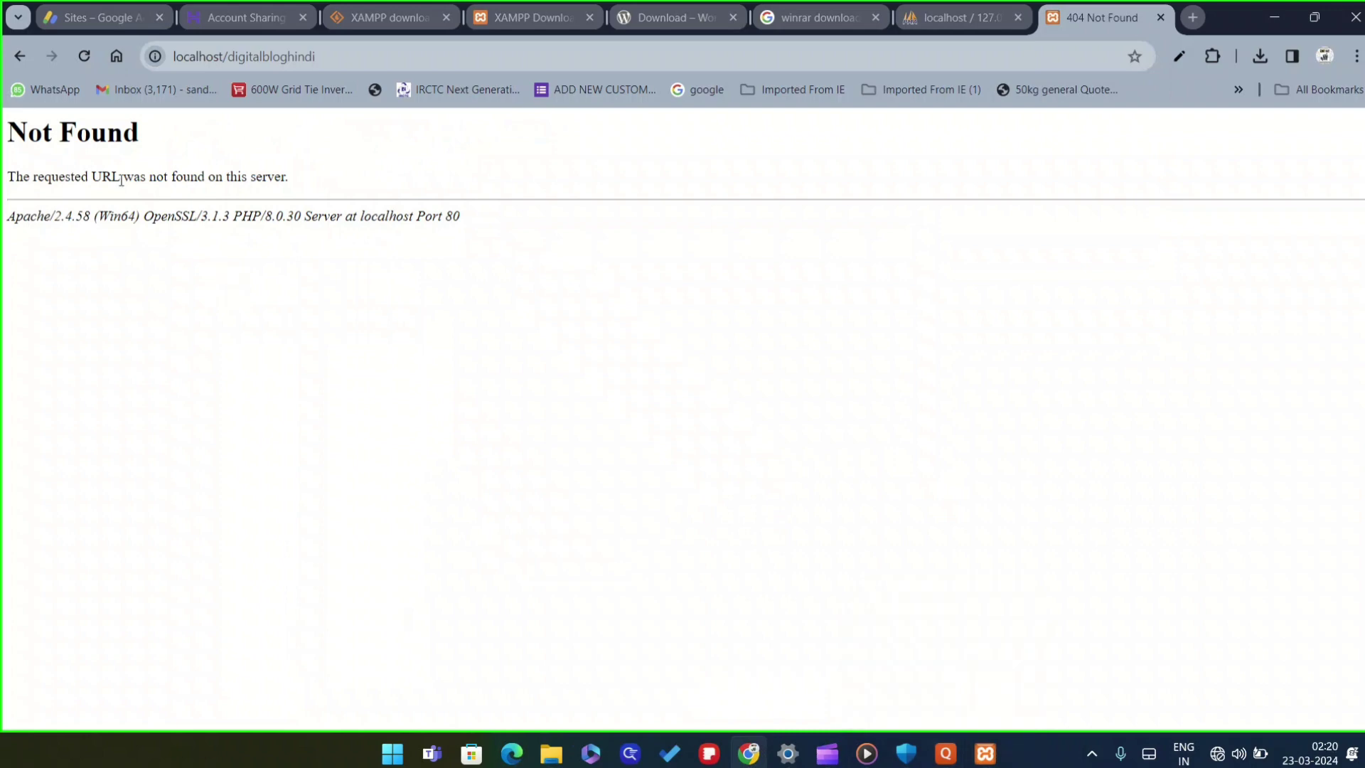
pyautogui.moveTo(315, 56); pyautogui.dragTo(236, 53)
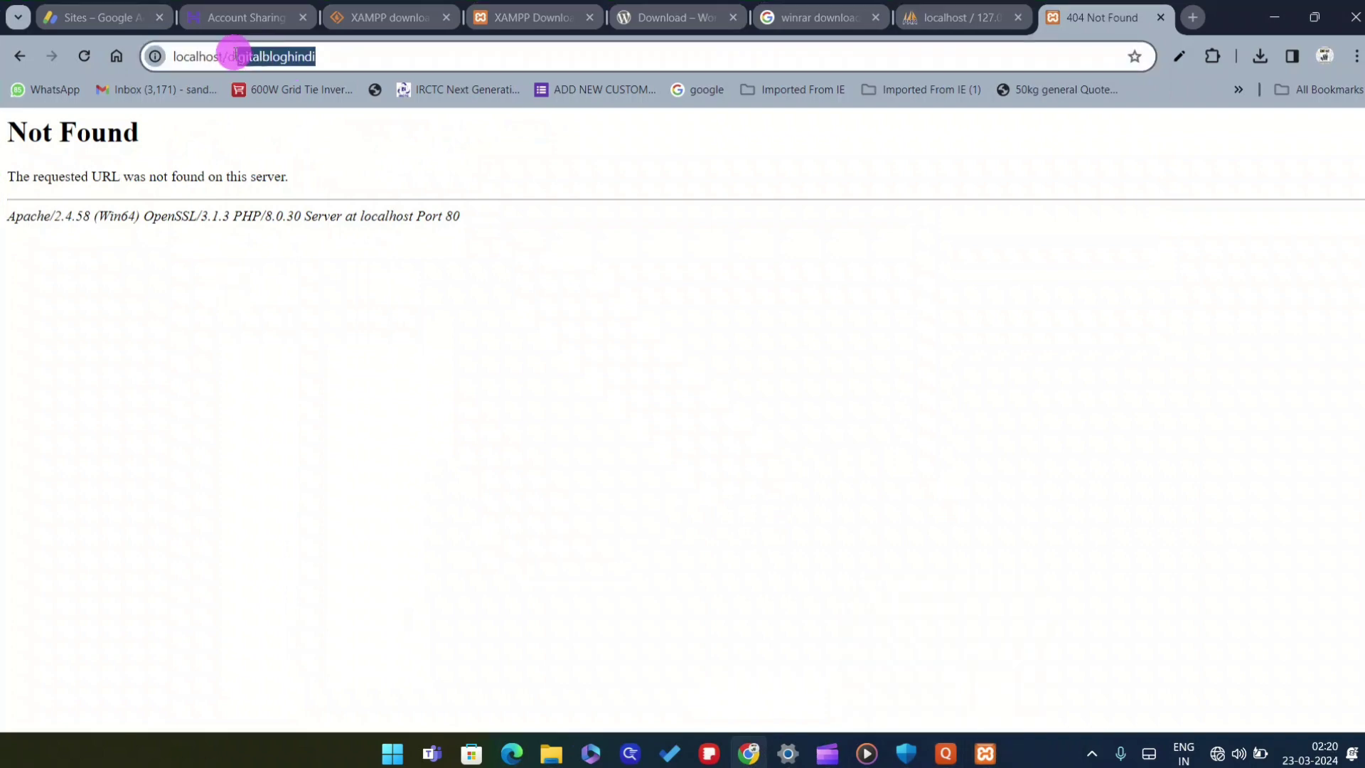
pyautogui.click(337, 52)
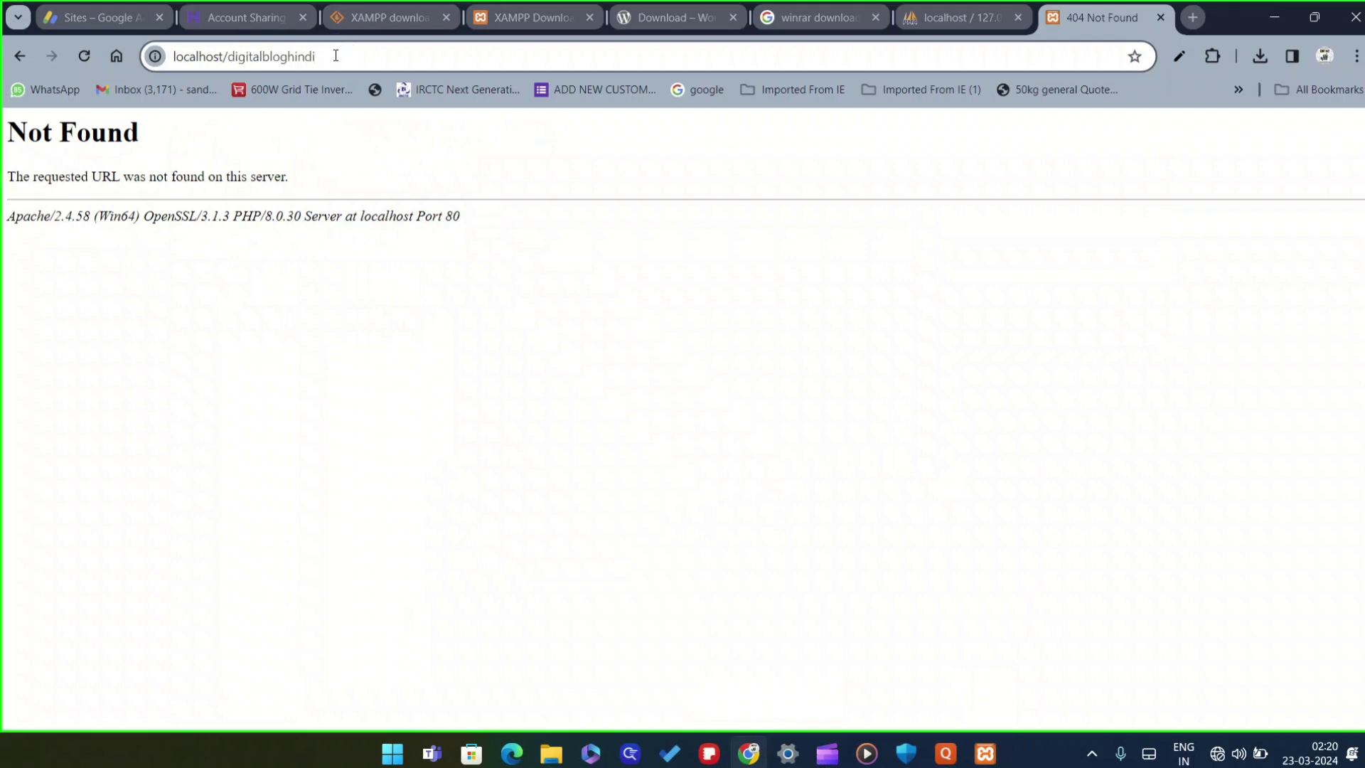
pyautogui.press('BackSpace')
pyautogui.press('BackSpace')
pyautogui.press('BackSpace')
pyautogui.press('BackSpace')
pyautogui.press('BackSpace')
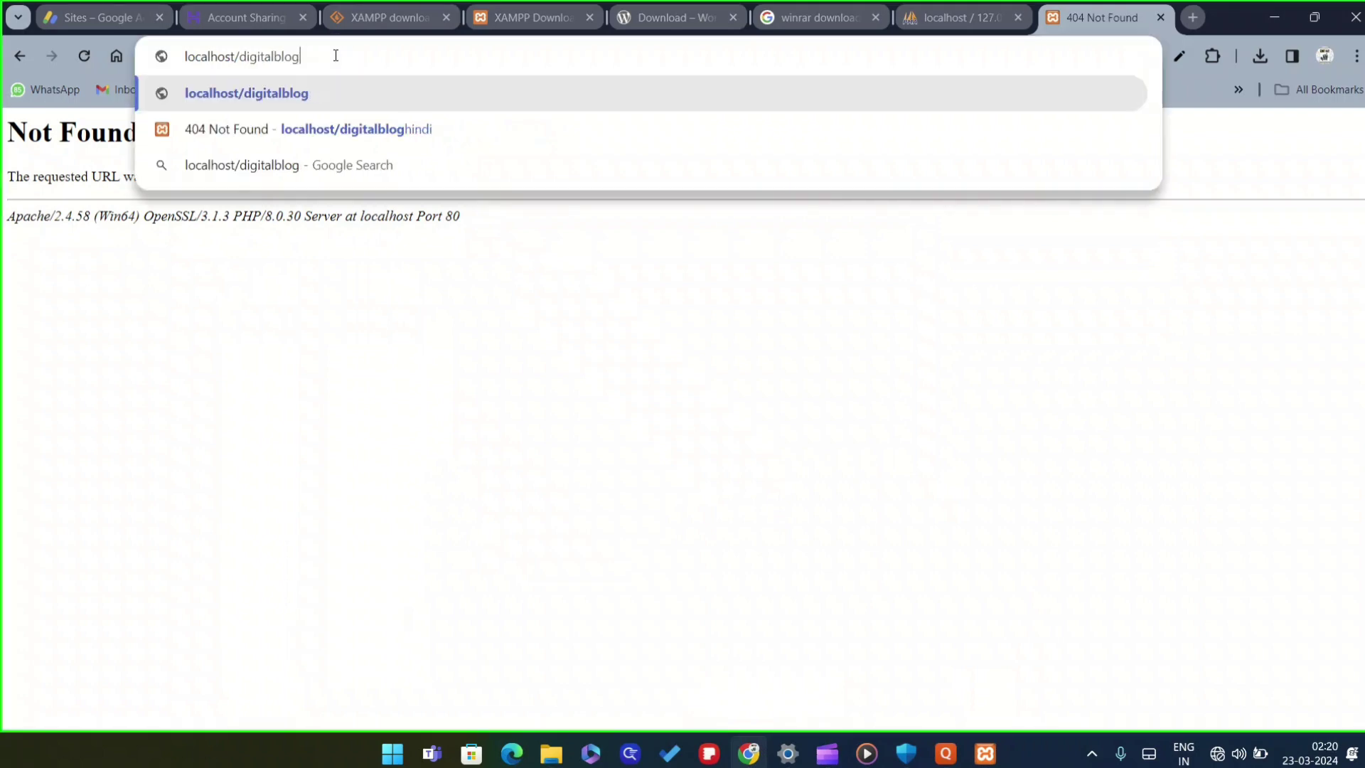
pyautogui.press('Return')
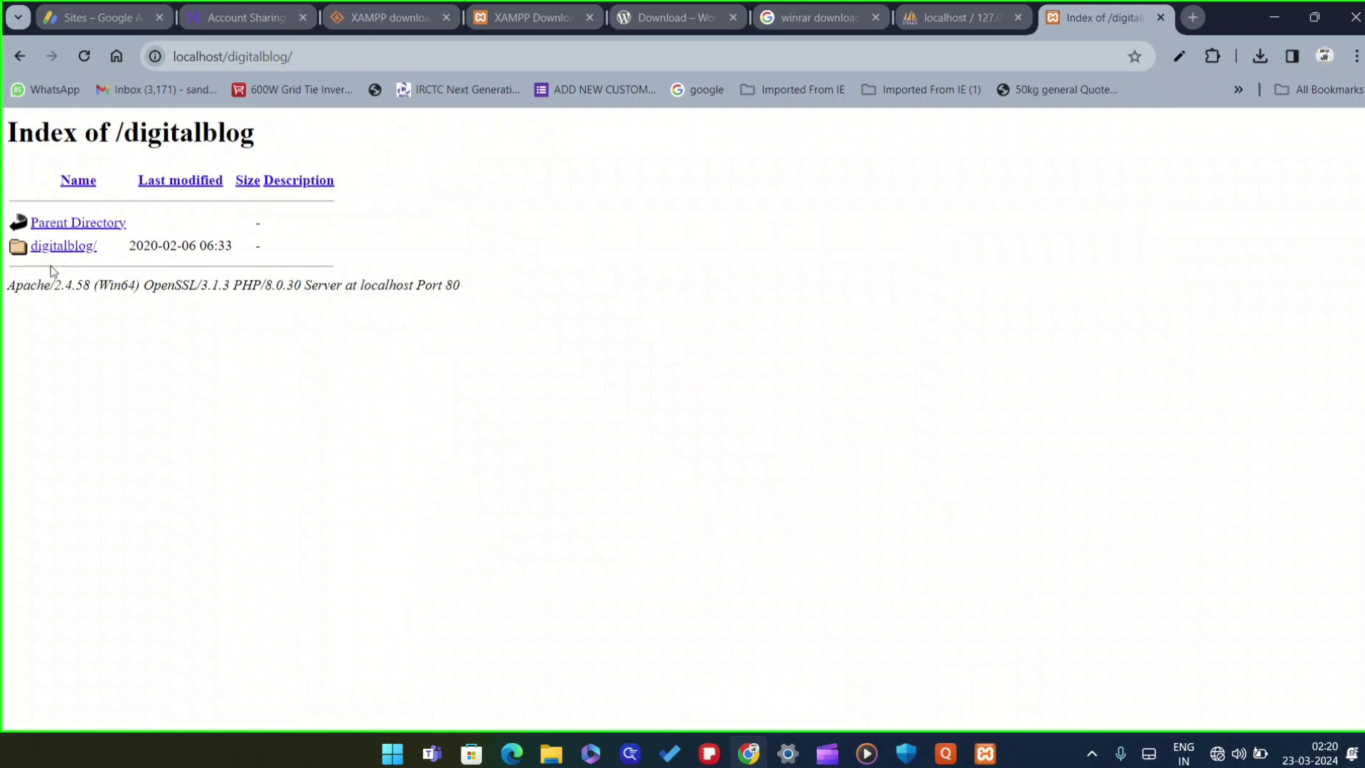
# Open the digitalblog/ folder, submit database digitalblog with user root, and run the installation
pyautogui.click(73, 249)
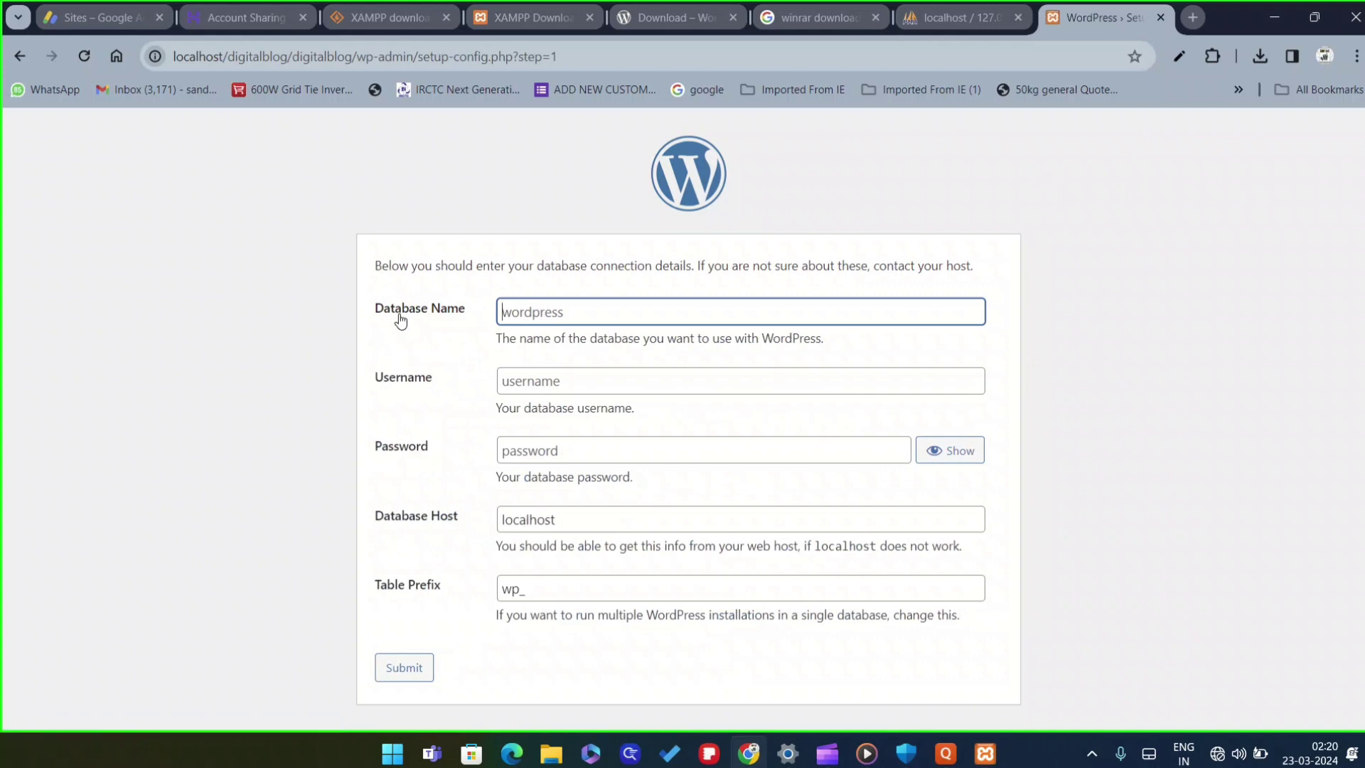
pyautogui.click(544, 313)
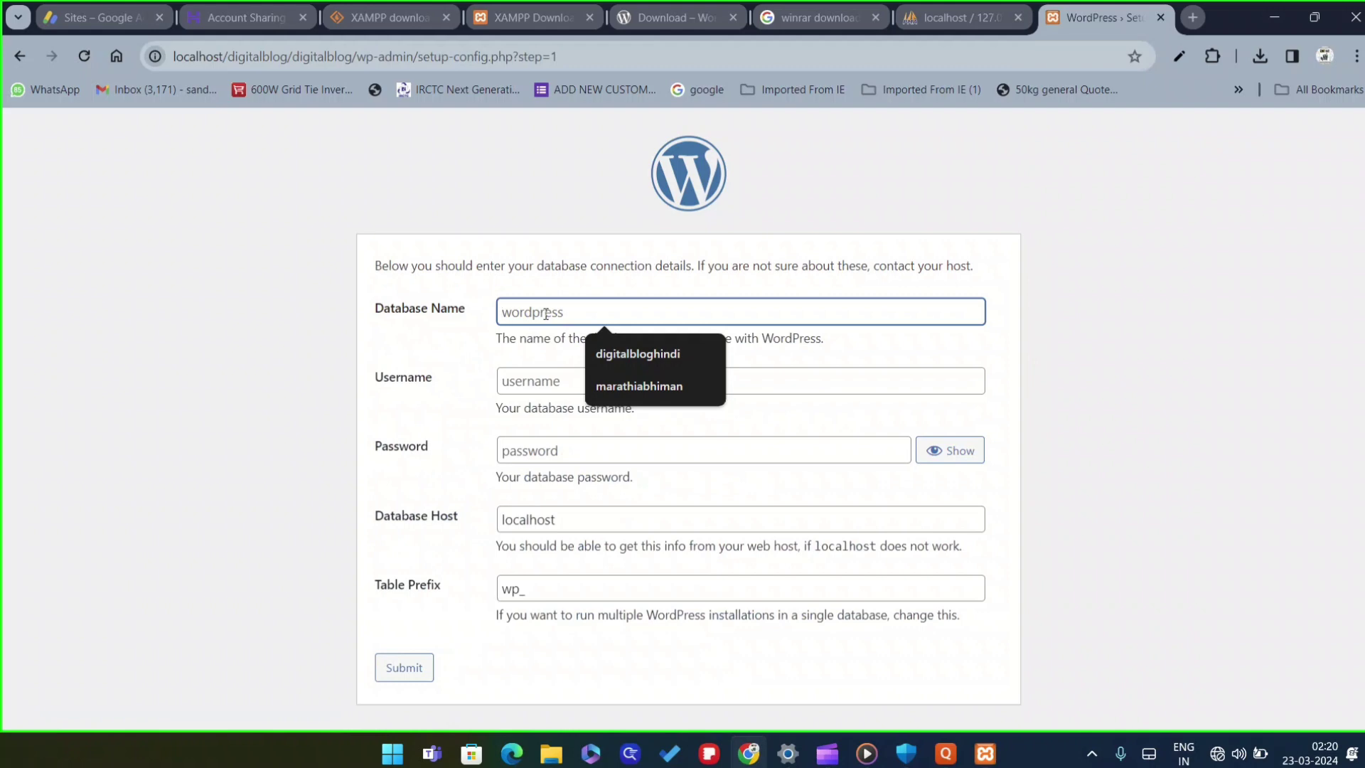
pyautogui.write('dit')
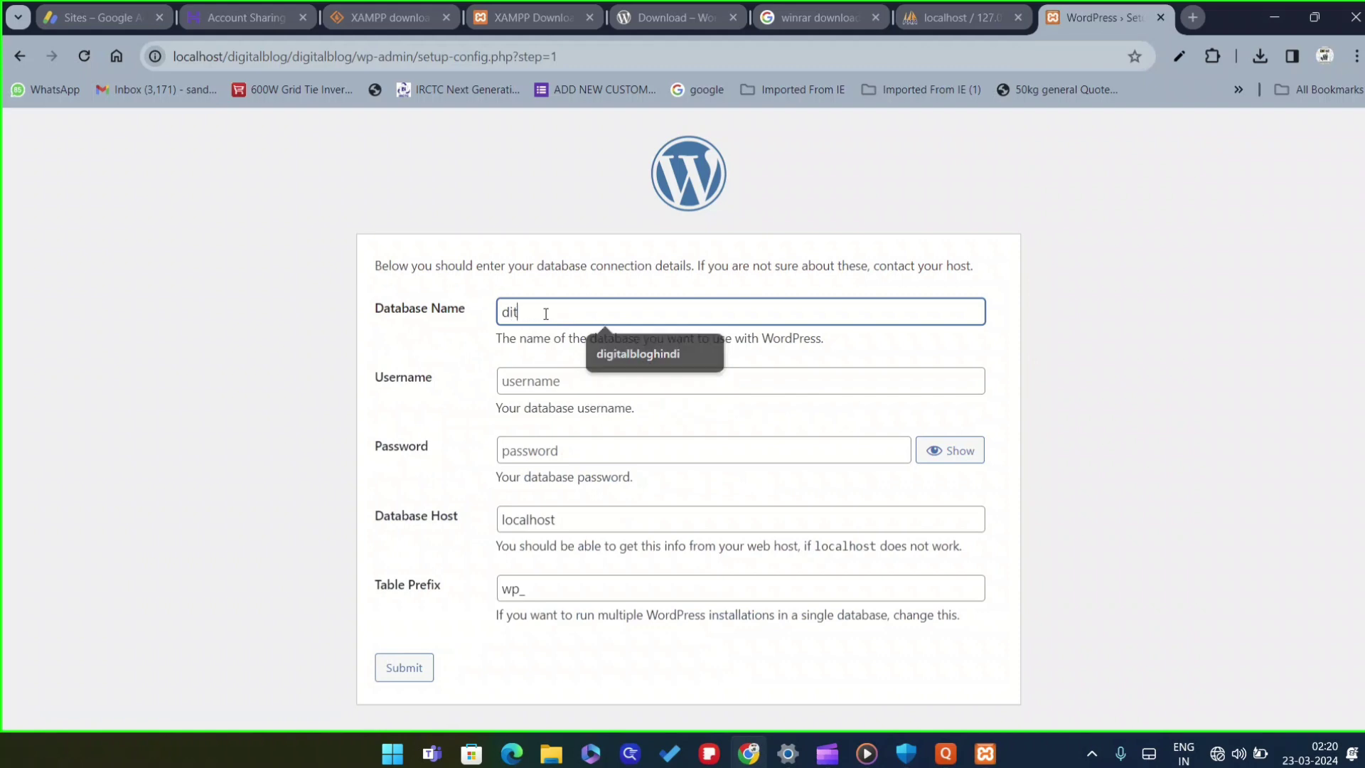
pyautogui.write('gitalb')
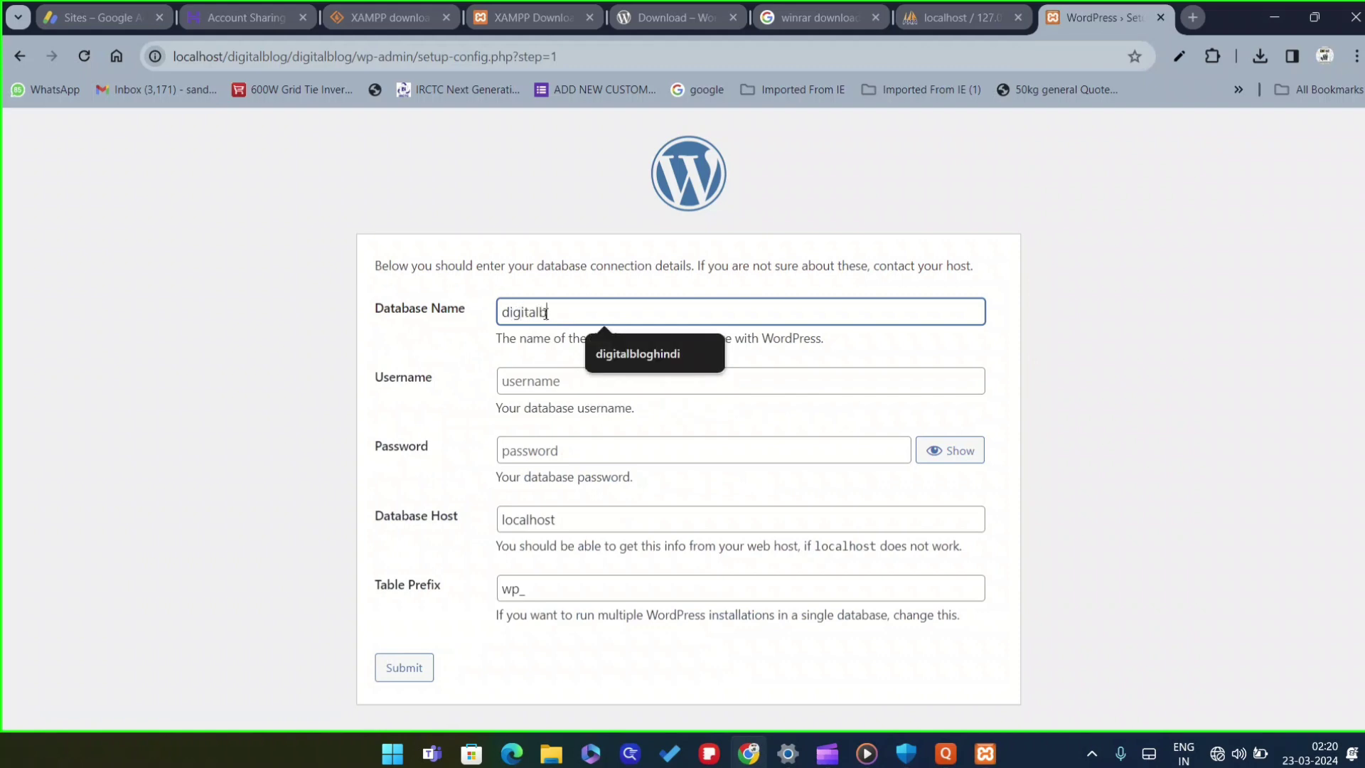
pyautogui.write('log')
pyautogui.click(549, 377)
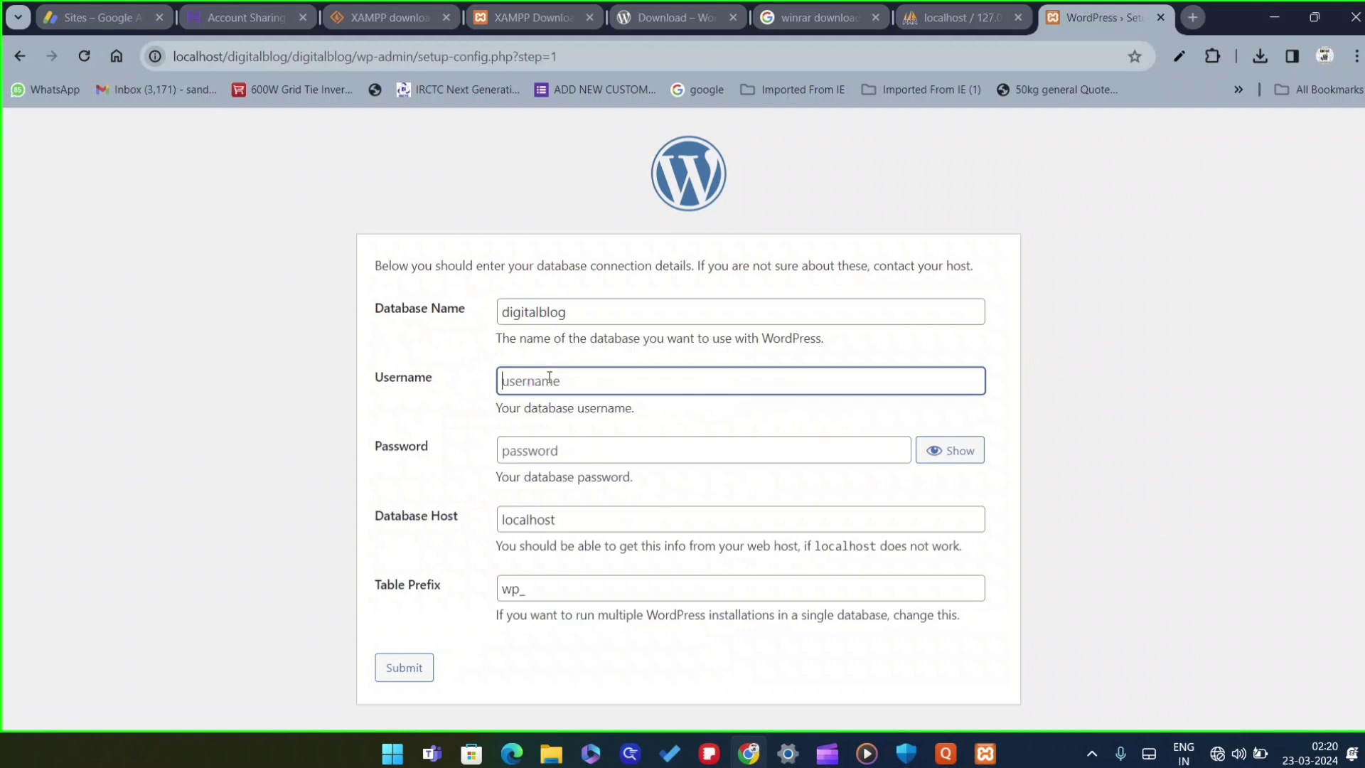
pyautogui.write('root')
pyautogui.click(400, 669)
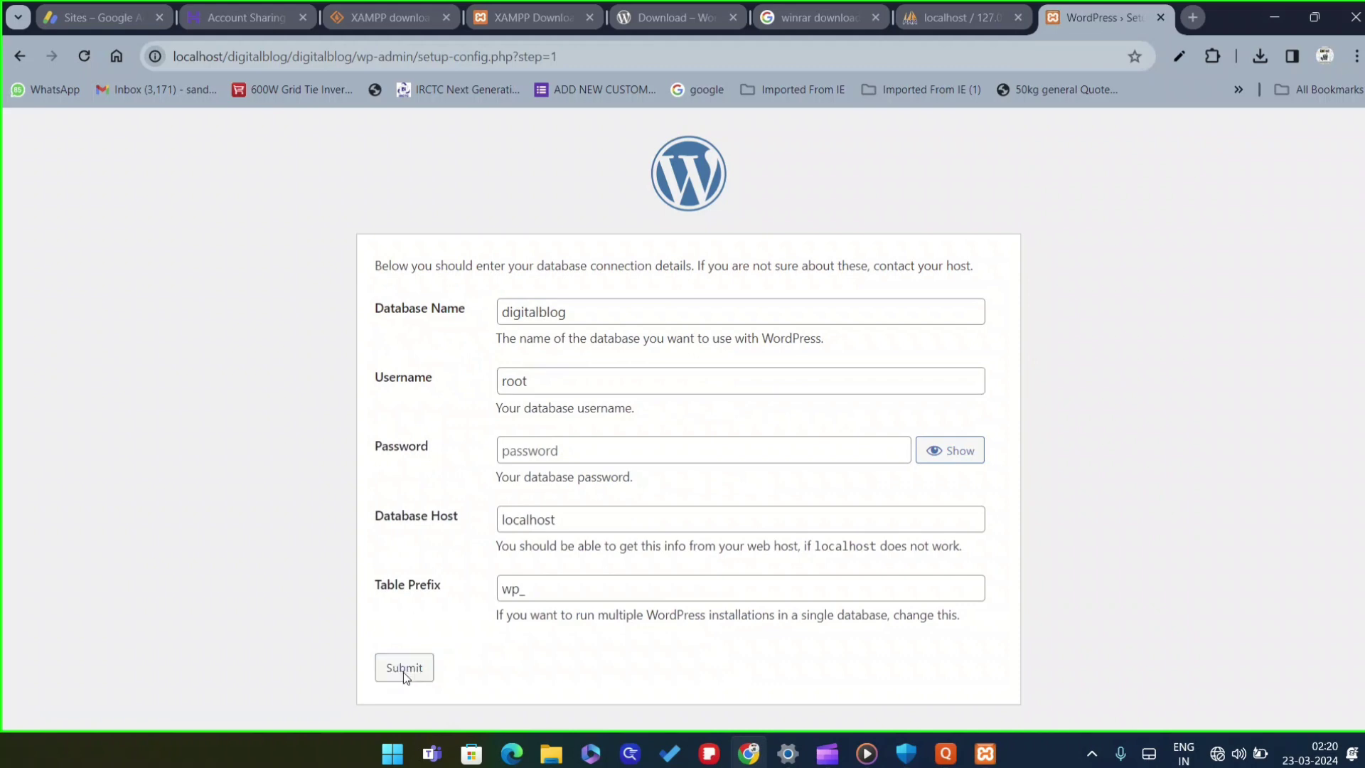
pyautogui.click(452, 326)
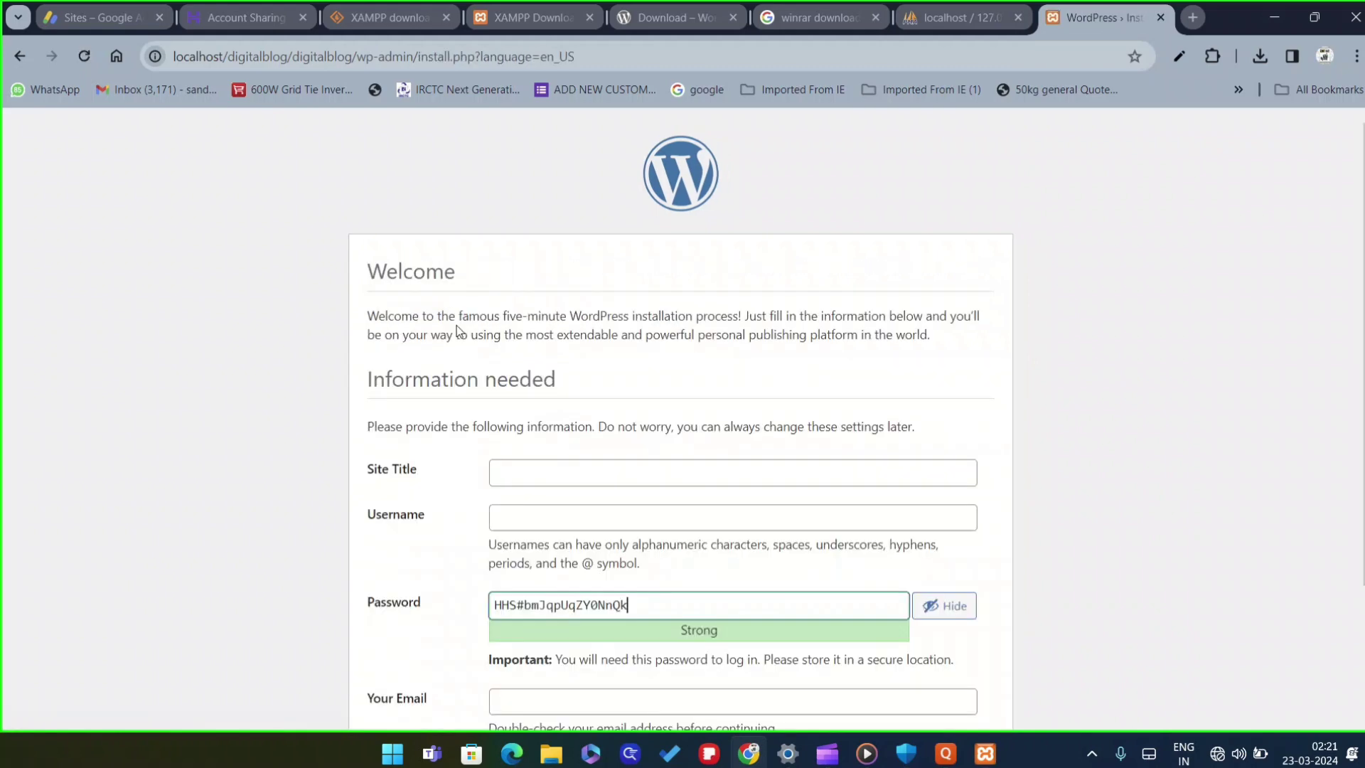
# Enter site title 'digitalblog' and username admin, and start replacing the generated password
pyautogui.scroll(-3, 469, 290)
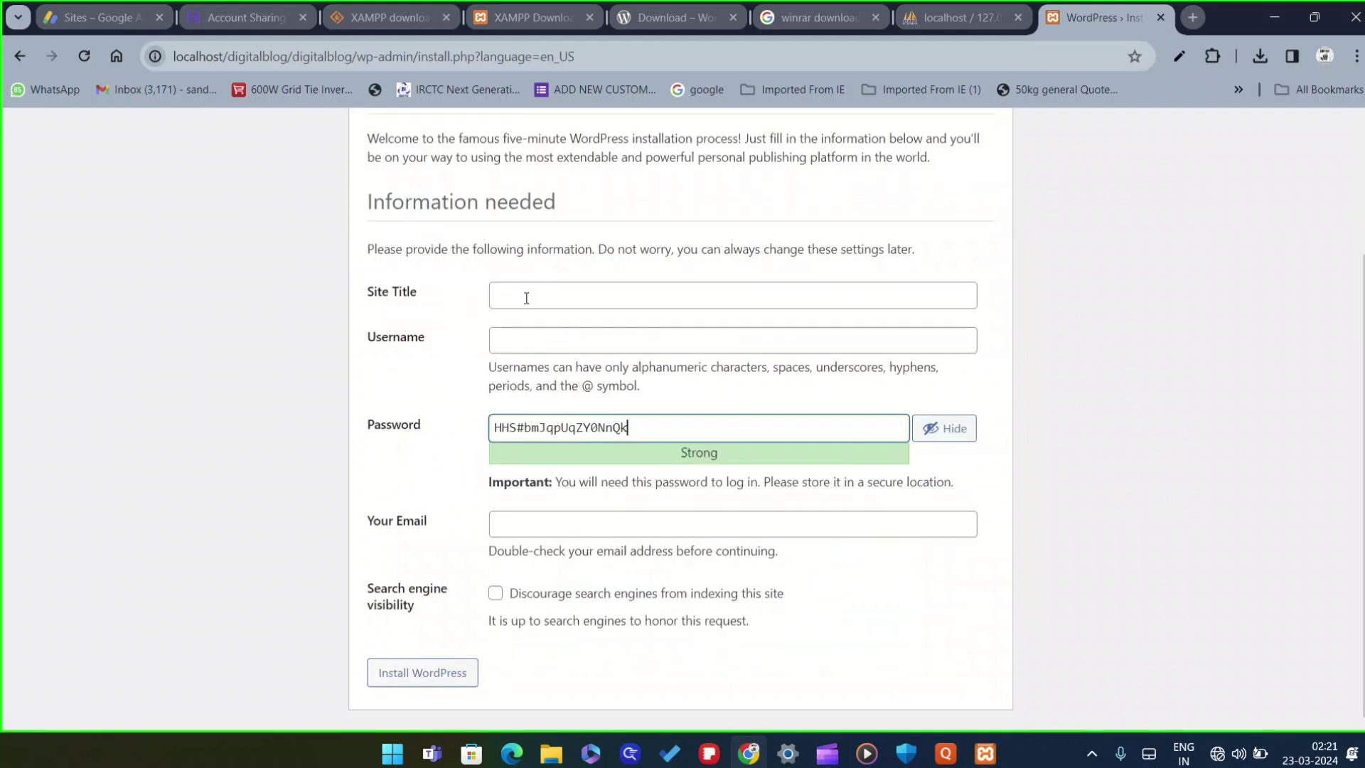
pyautogui.click(526, 298)
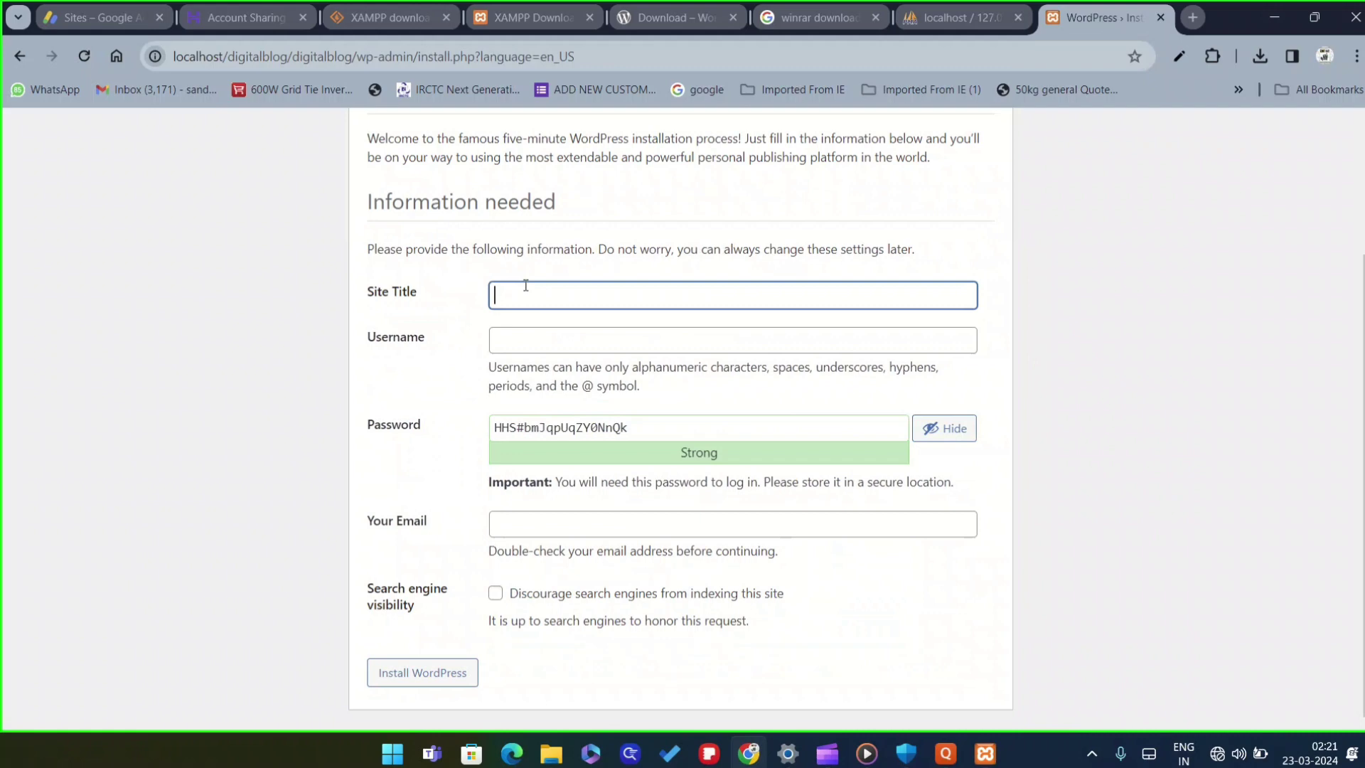
pyautogui.write('digitalblog')
pyautogui.click(537, 334)
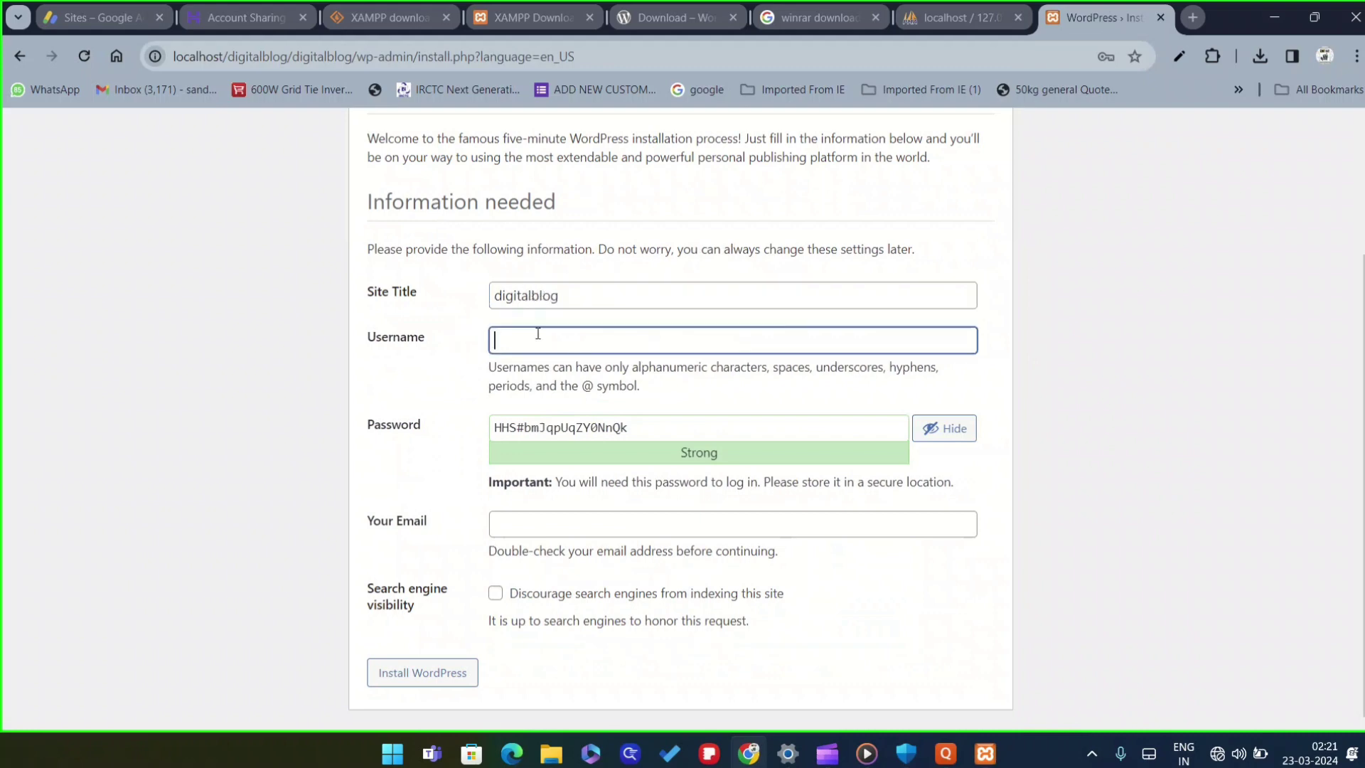
pyautogui.write('admin')
pyautogui.click(1020, 339)
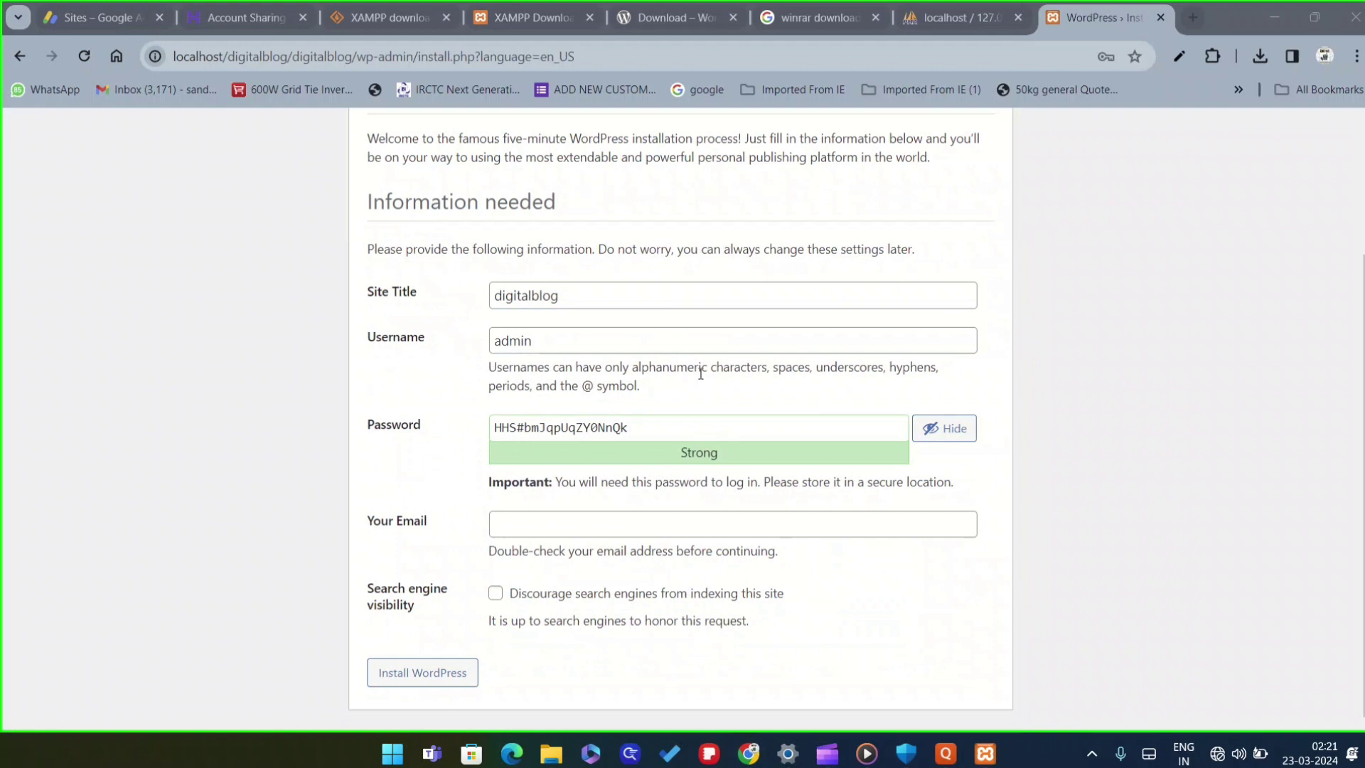
pyautogui.click(643, 431)
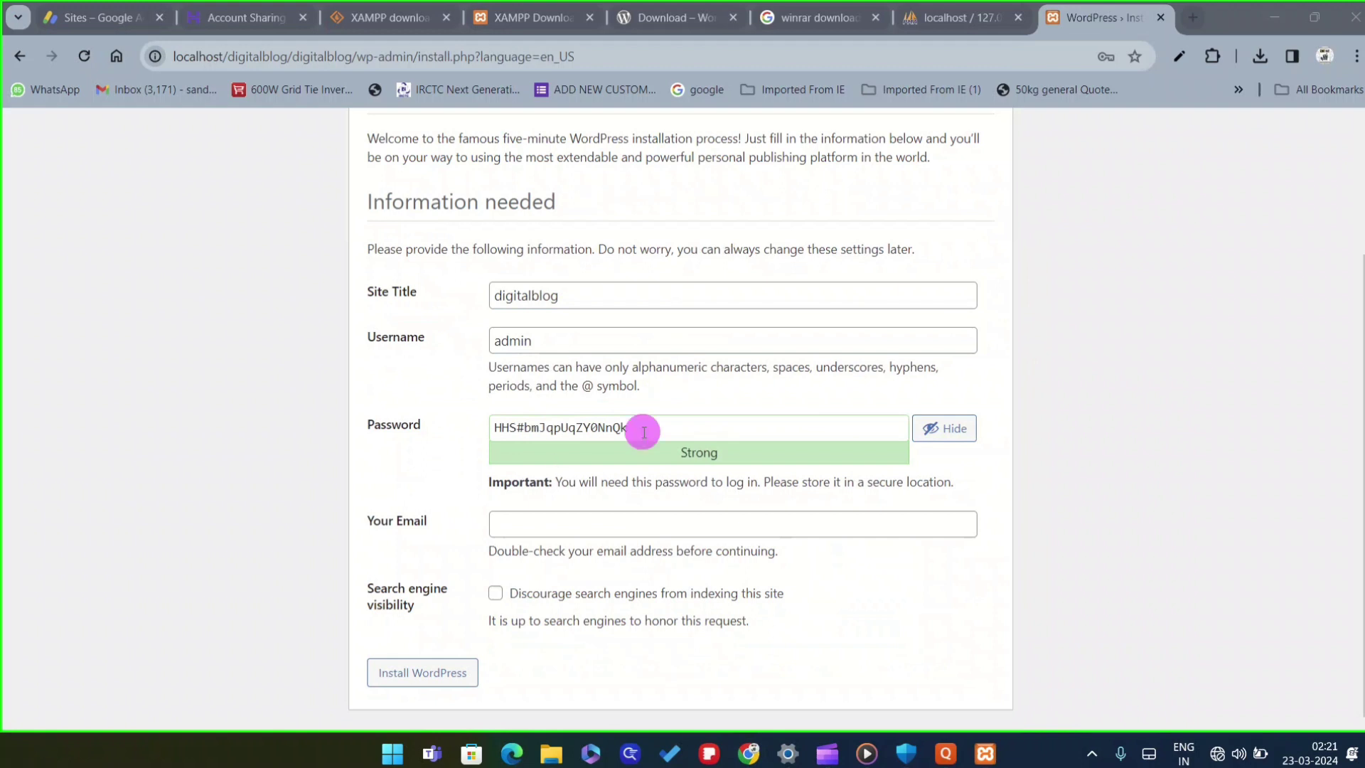
pyautogui.moveTo(643, 431); pyautogui.dragTo(491, 438)
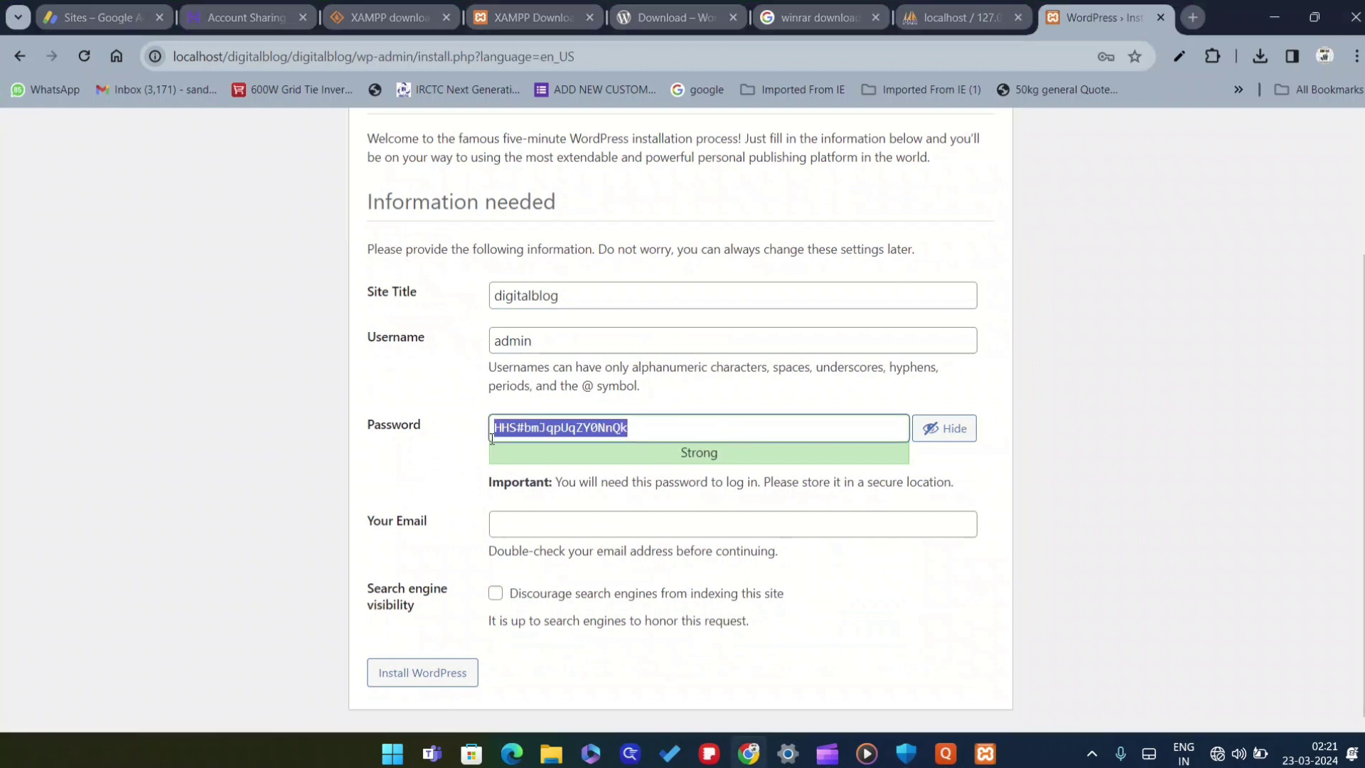
pyautogui.write('admin')
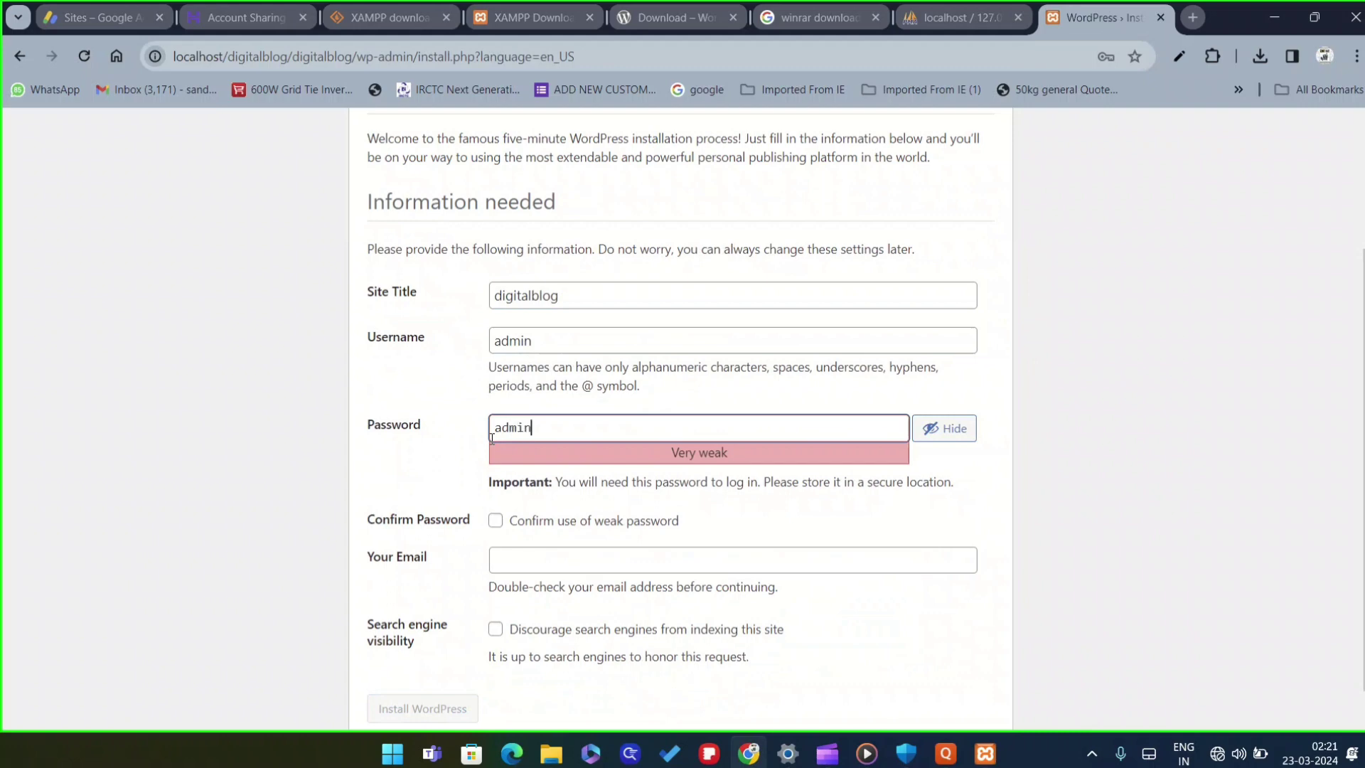
pyautogui.press('BackSpace')
pyautogui.press('BackSpace')
pyautogui.press('BackSpace')
pyautogui.press('BackSpace')
pyautogui.press('BackSpace')
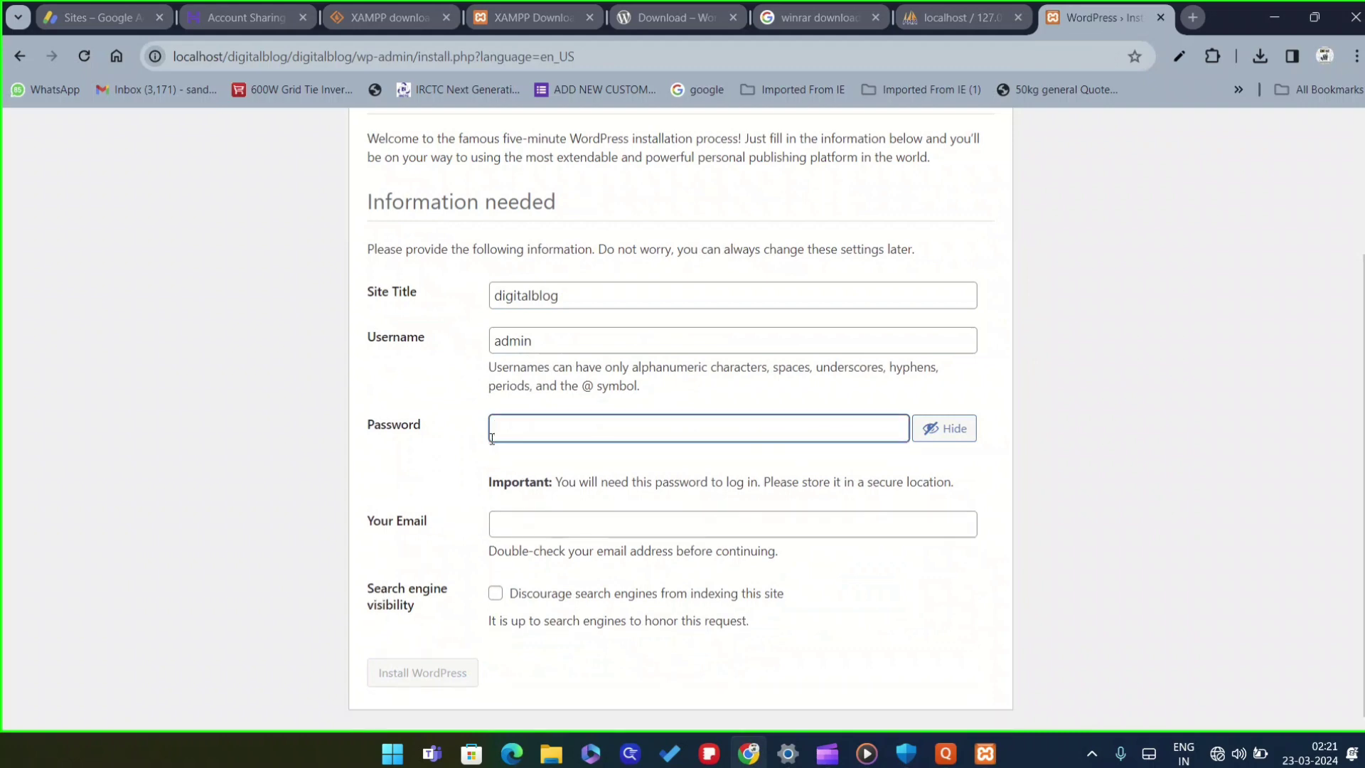
# Retry different username and password entries, settling the username back on admin
pyautogui.doubleClick(513, 333)
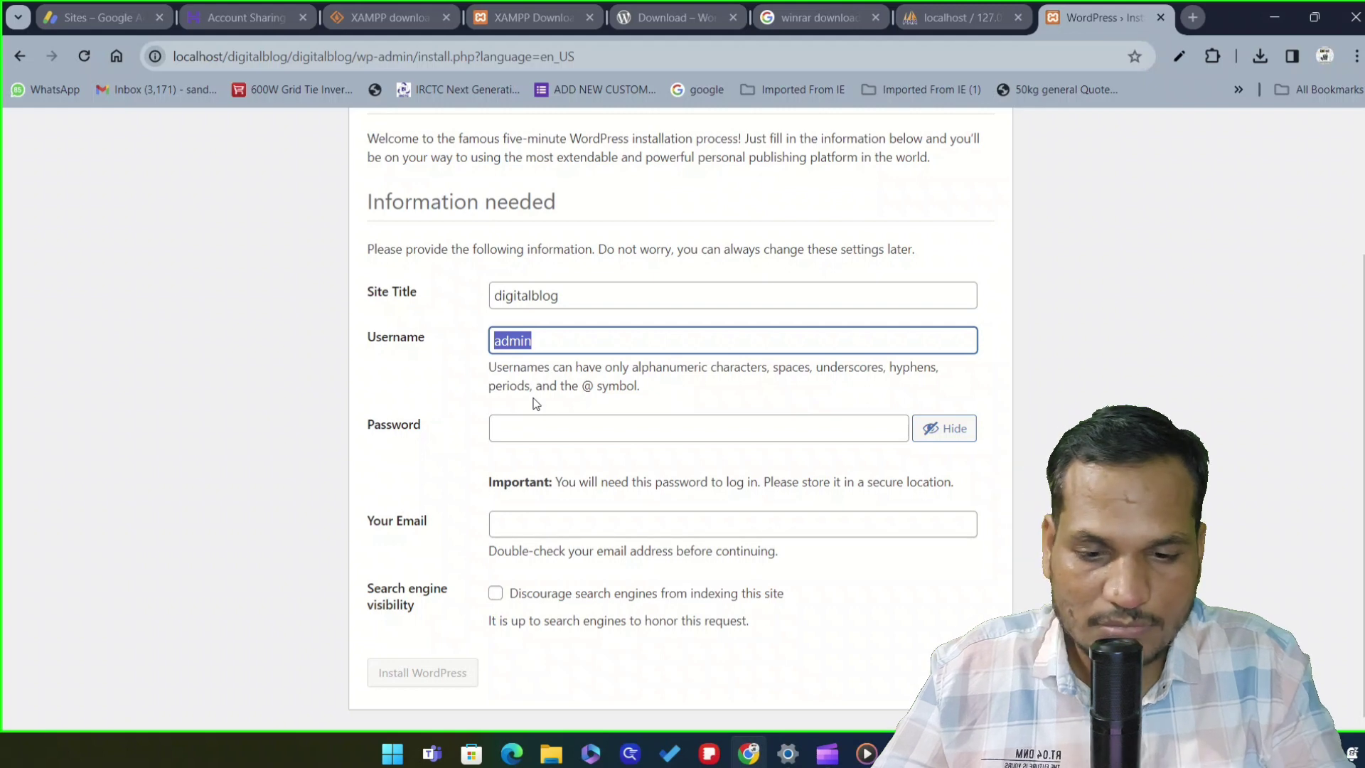
pyautogui.write('di')
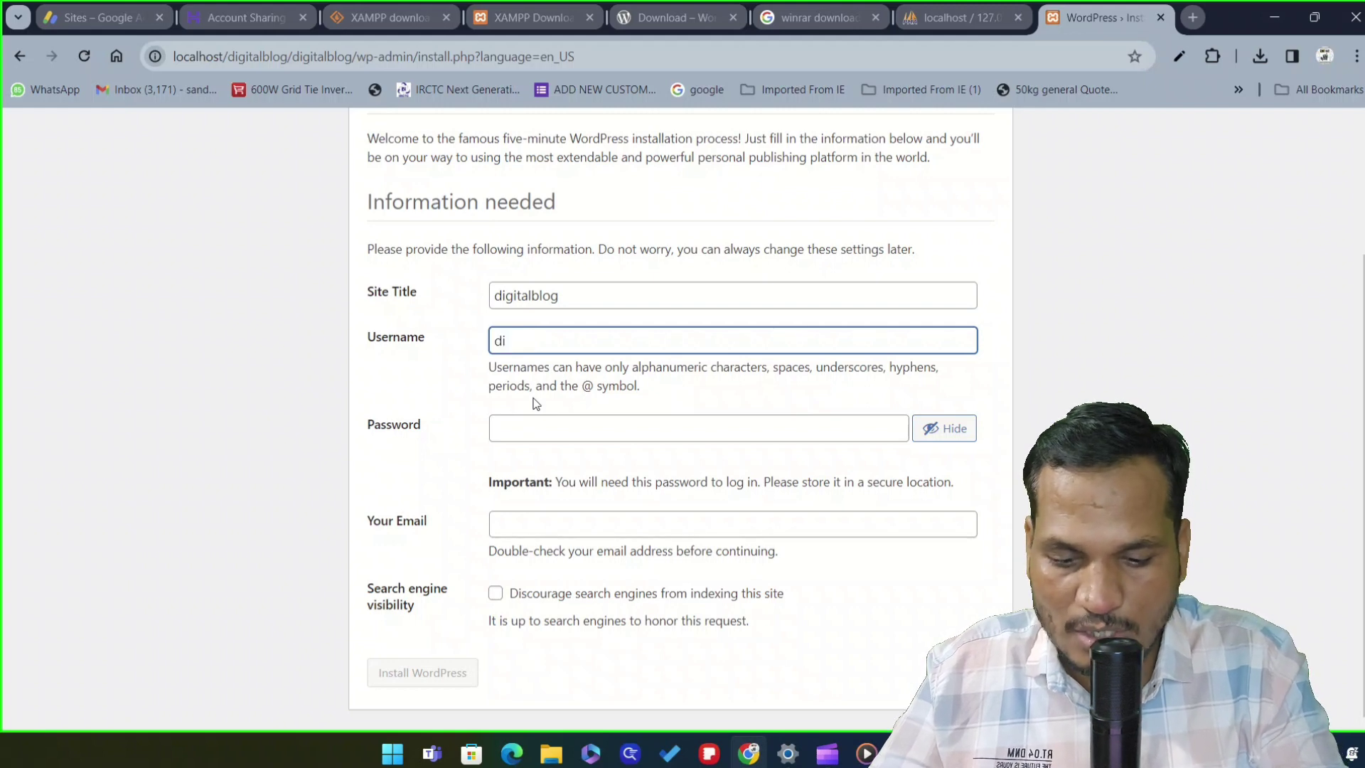
pyautogui.write('gital')
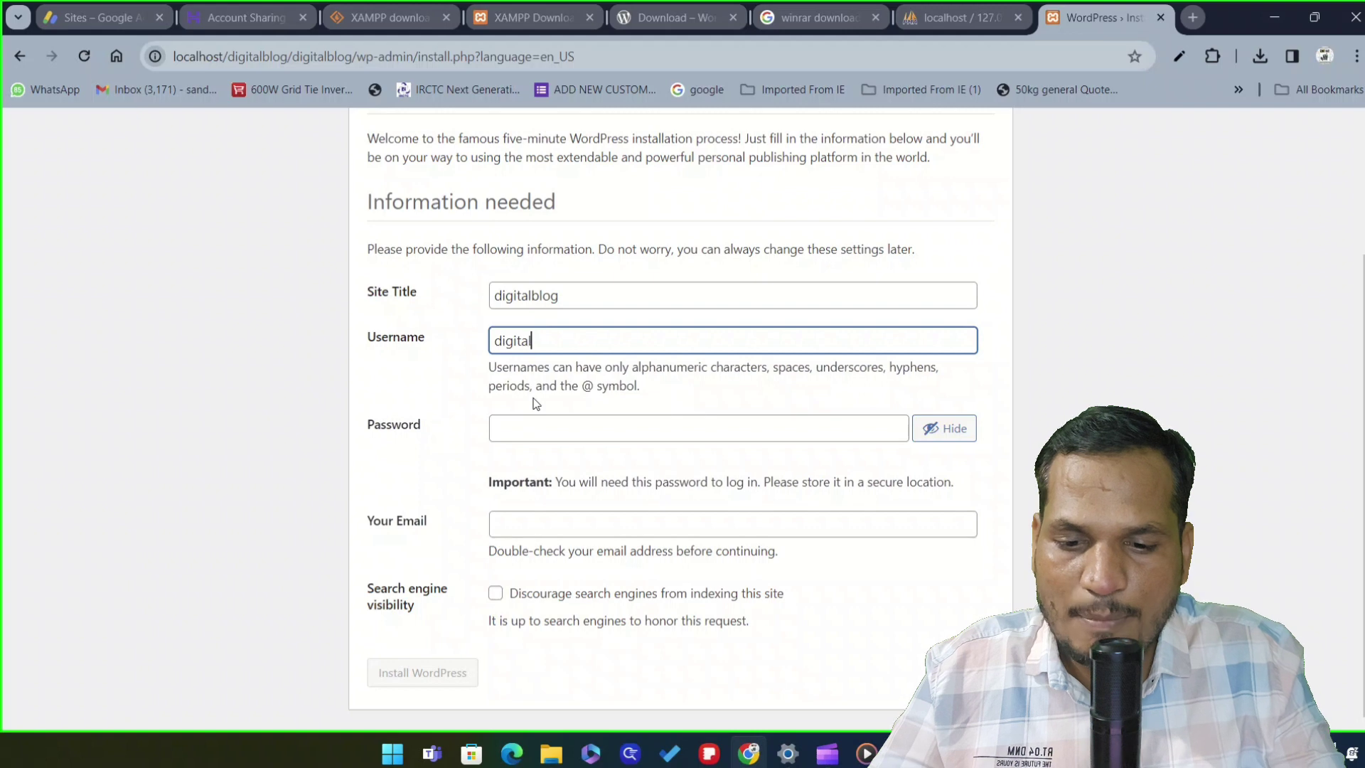
pyautogui.click(535, 434)
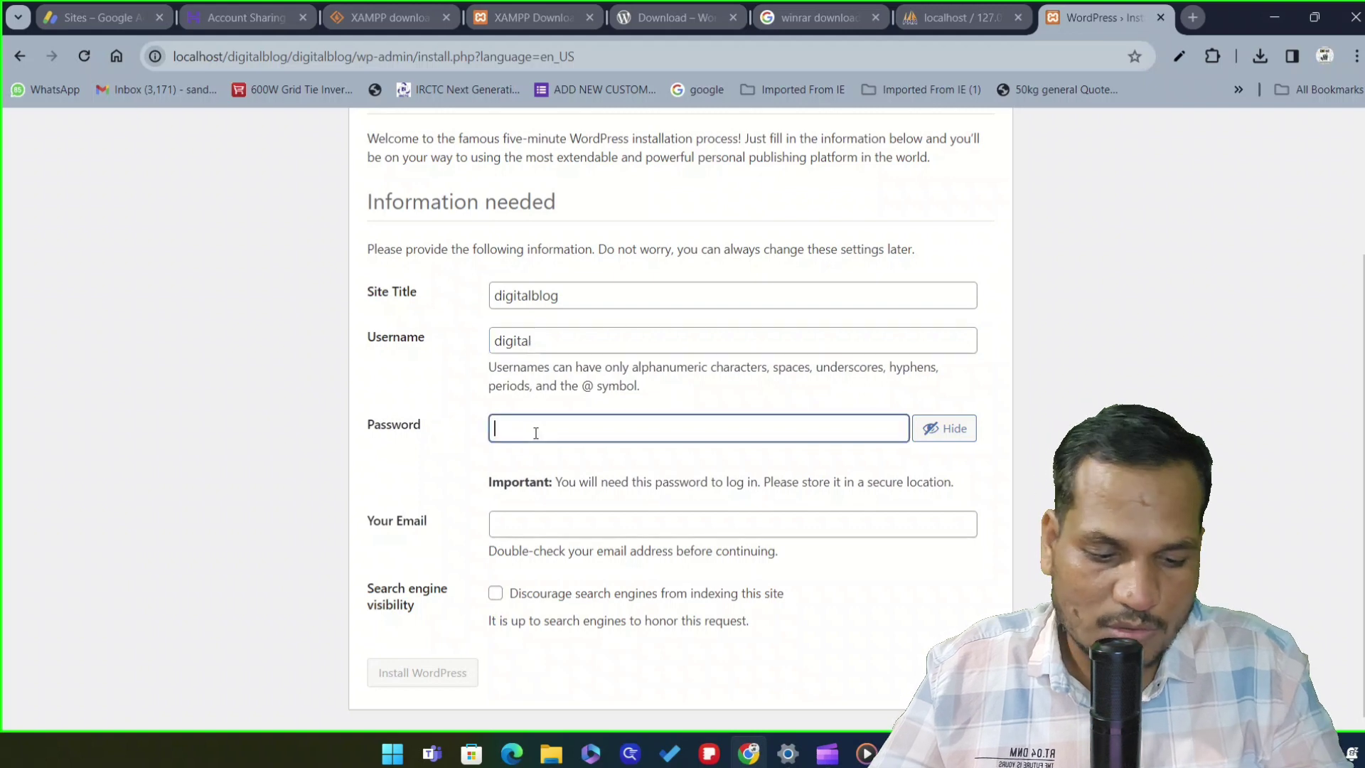
pyautogui.write('blog')
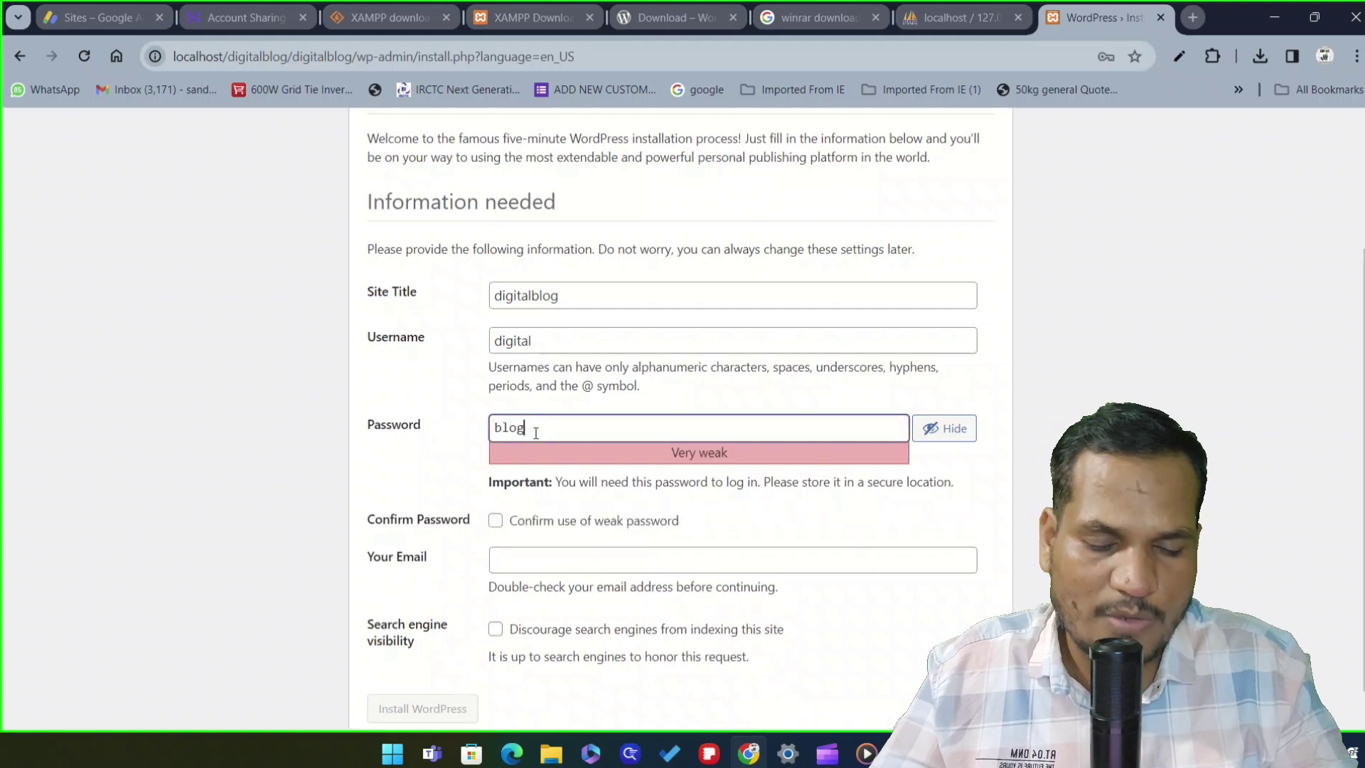
pyautogui.press('BackSpace')
pyautogui.press('BackSpace')
pyautogui.press('BackSpace')
pyautogui.press('BackSpace')
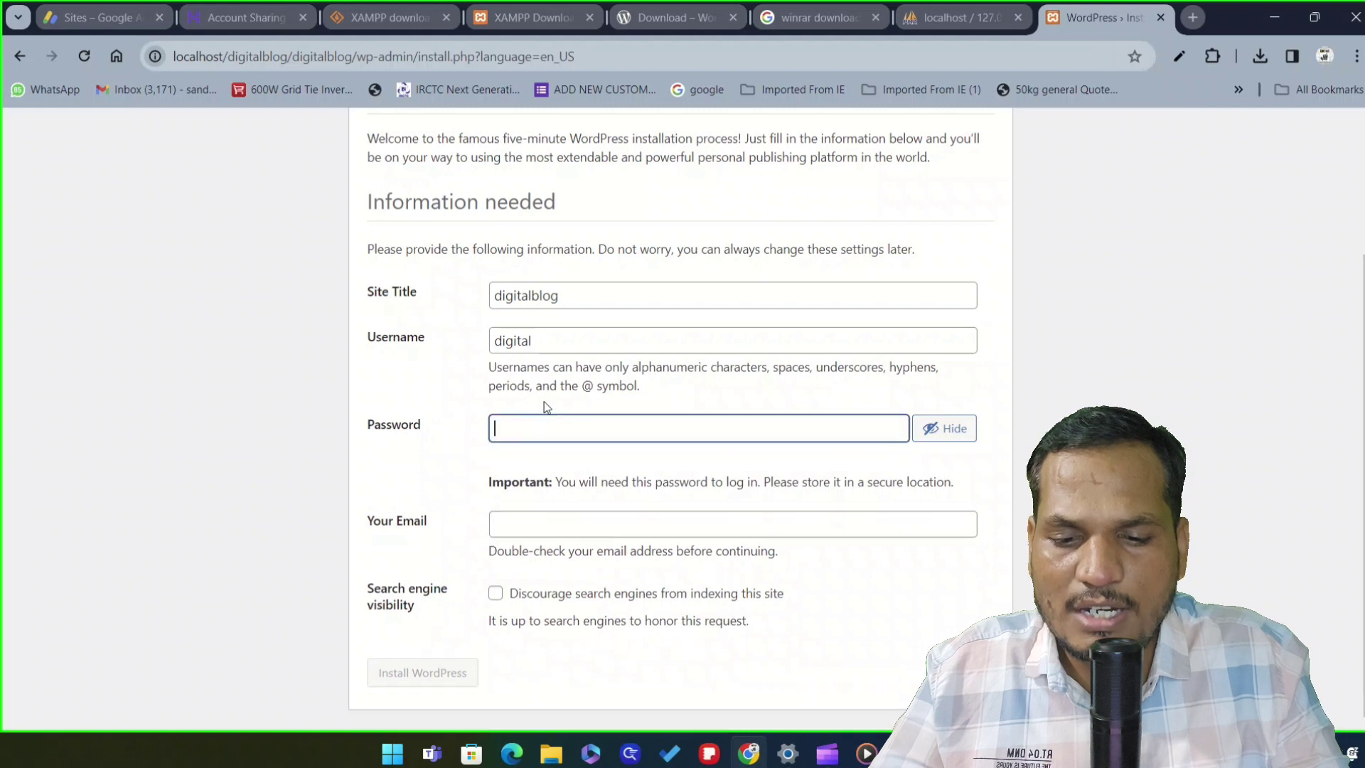
pyautogui.scroll(1, 542, 426)
pyautogui.click(548, 430)
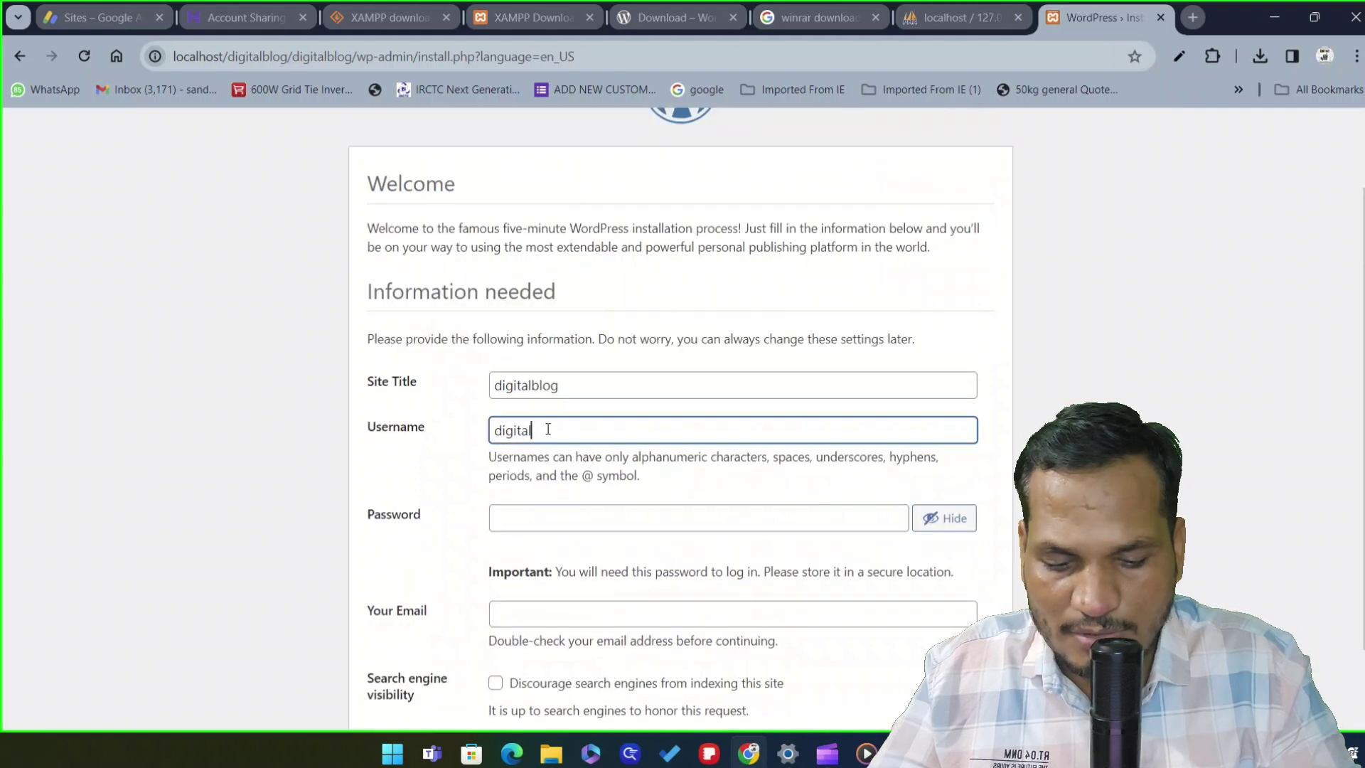
pyautogui.write('hin')
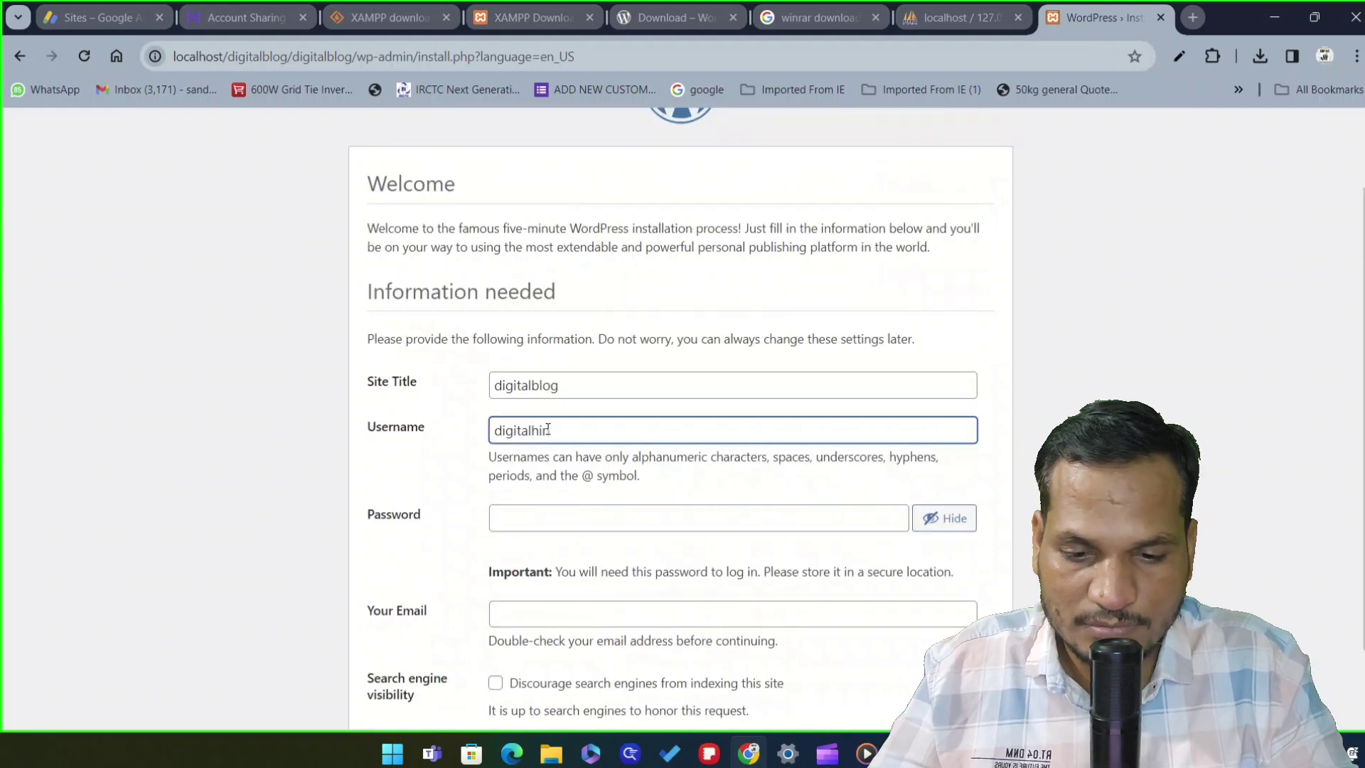
pyautogui.write('d')
pyautogui.press('BackSpace')
pyautogui.press('BackSpace')
pyautogui.press('BackSpace')
pyautogui.press('BackSpace')
pyautogui.press('BackSpace')
pyautogui.press('BackSpace')
pyautogui.press('BackSpace')
pyautogui.press('BackSpace')
pyautogui.press('BackSpace')
pyautogui.press('BackSpace')
pyautogui.press('BackSpace')
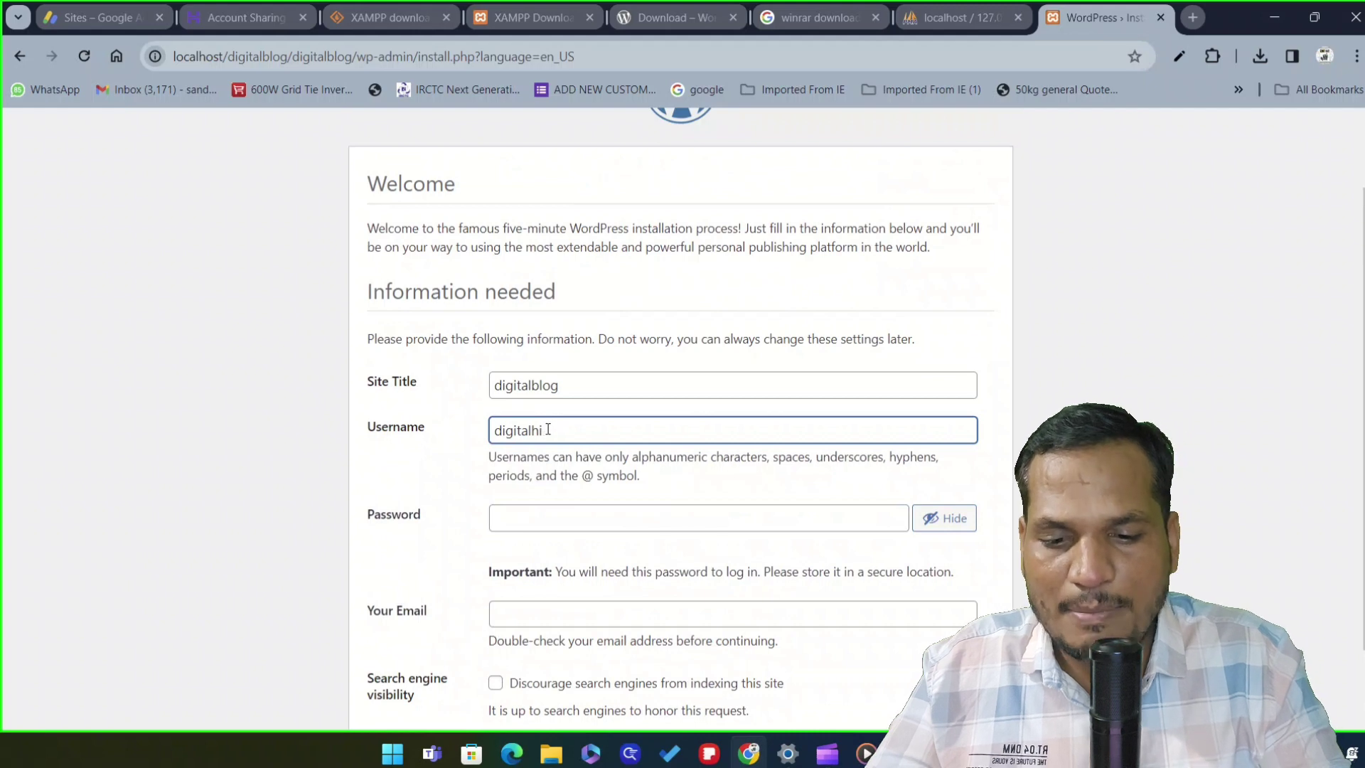
pyautogui.write('admin')
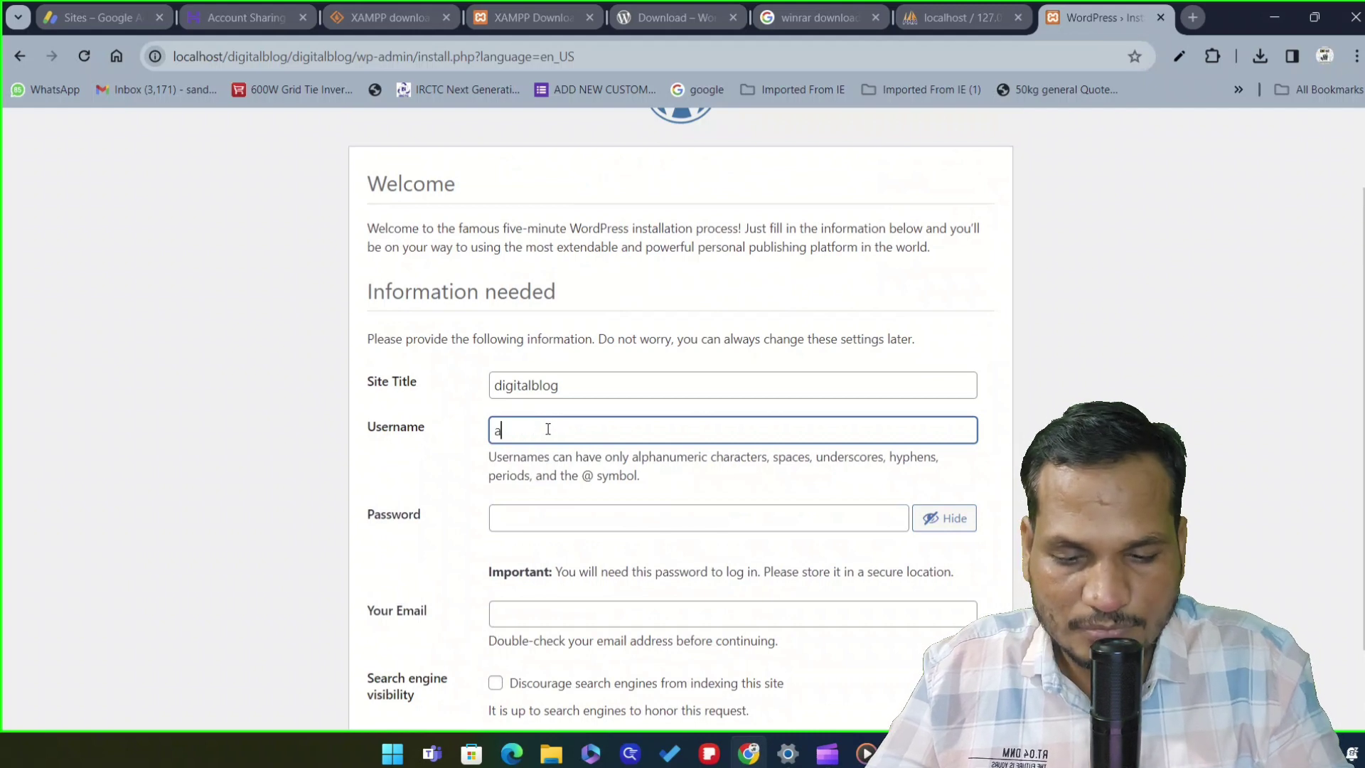
# Set a weak admin password and confirm its use
pyautogui.click(521, 519)
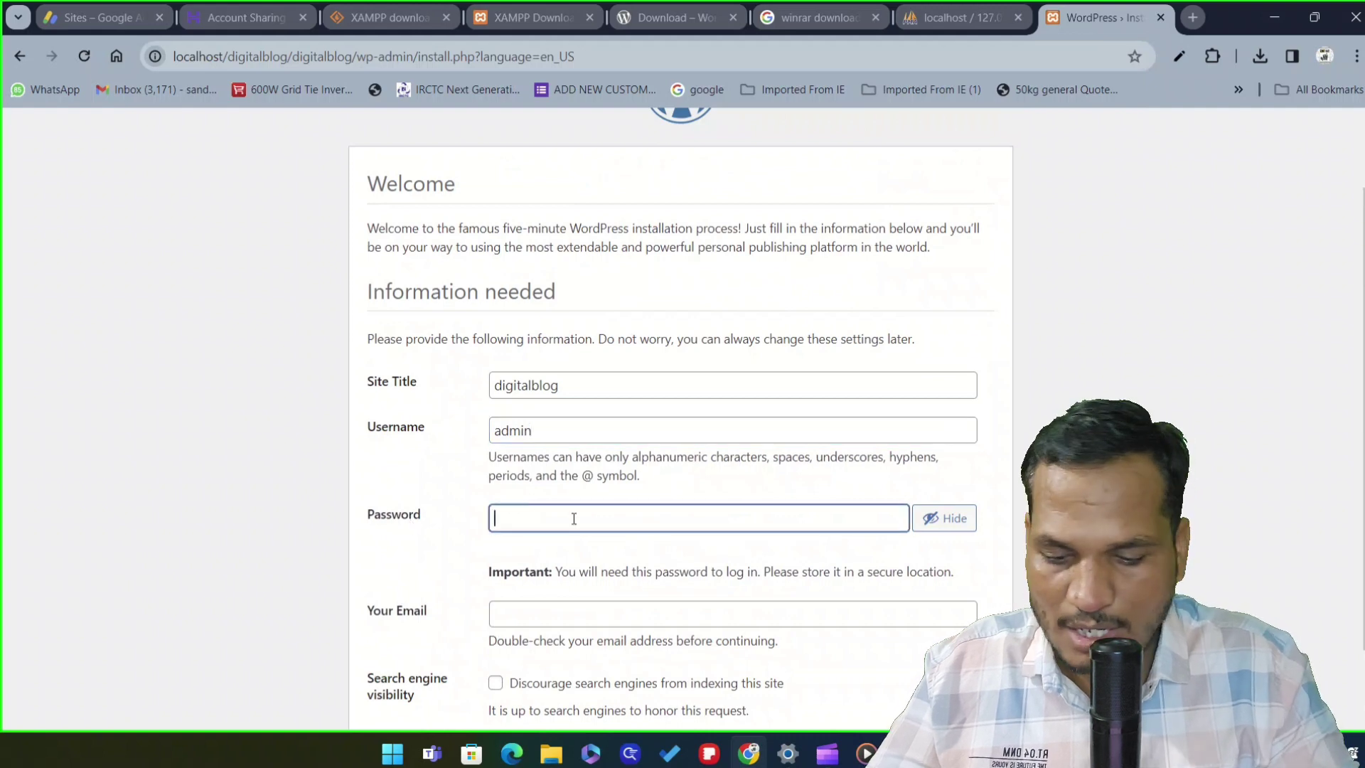
pyautogui.write('Pass')
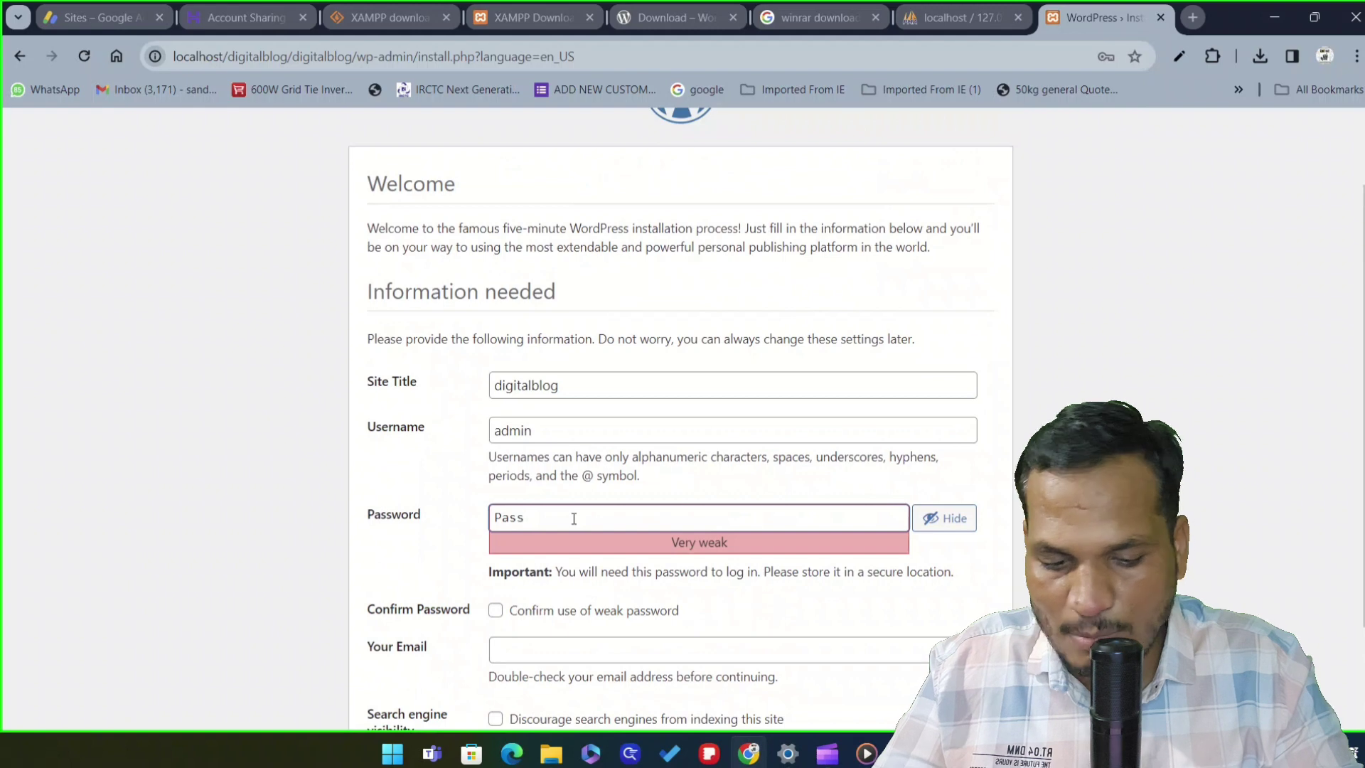
pyautogui.write('word')
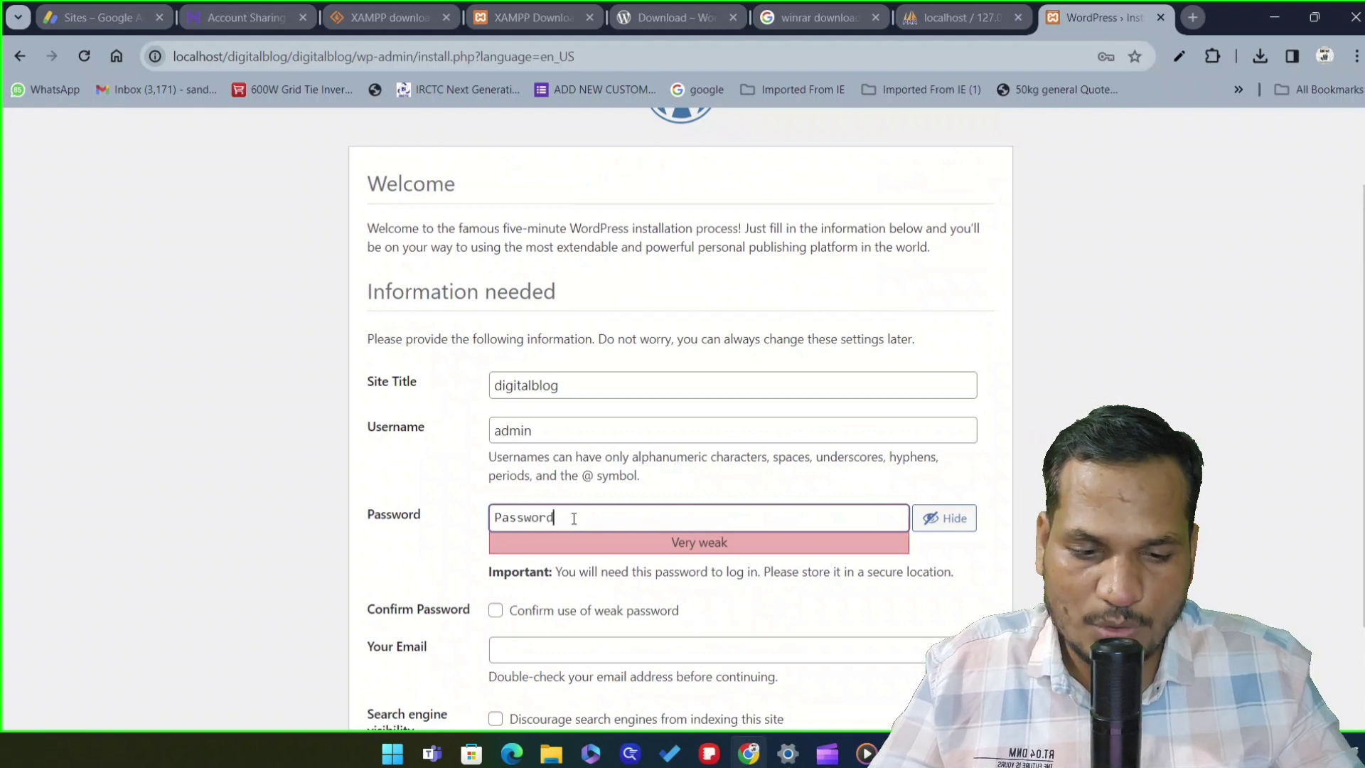
pyautogui.click(497, 608)
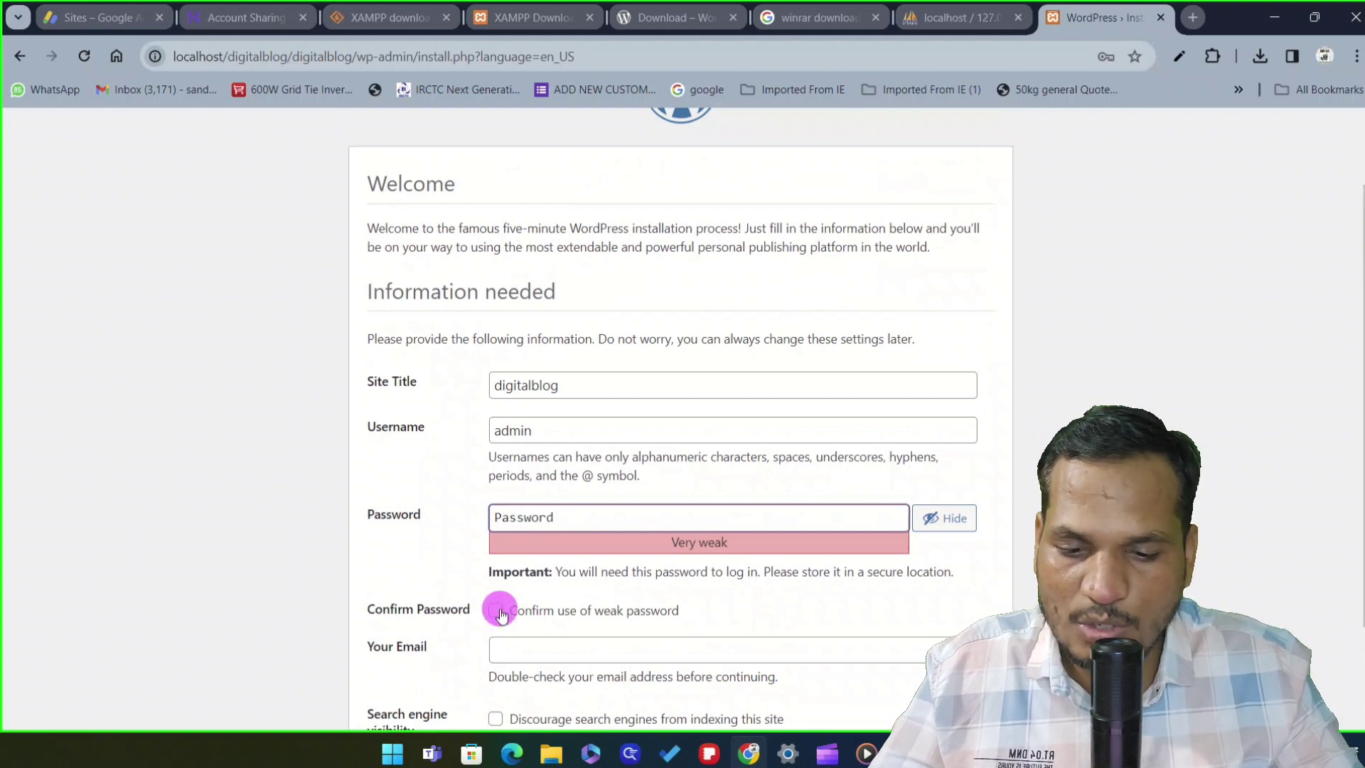
pyautogui.scroll(-2, 640, 498)
pyautogui.click(564, 397)
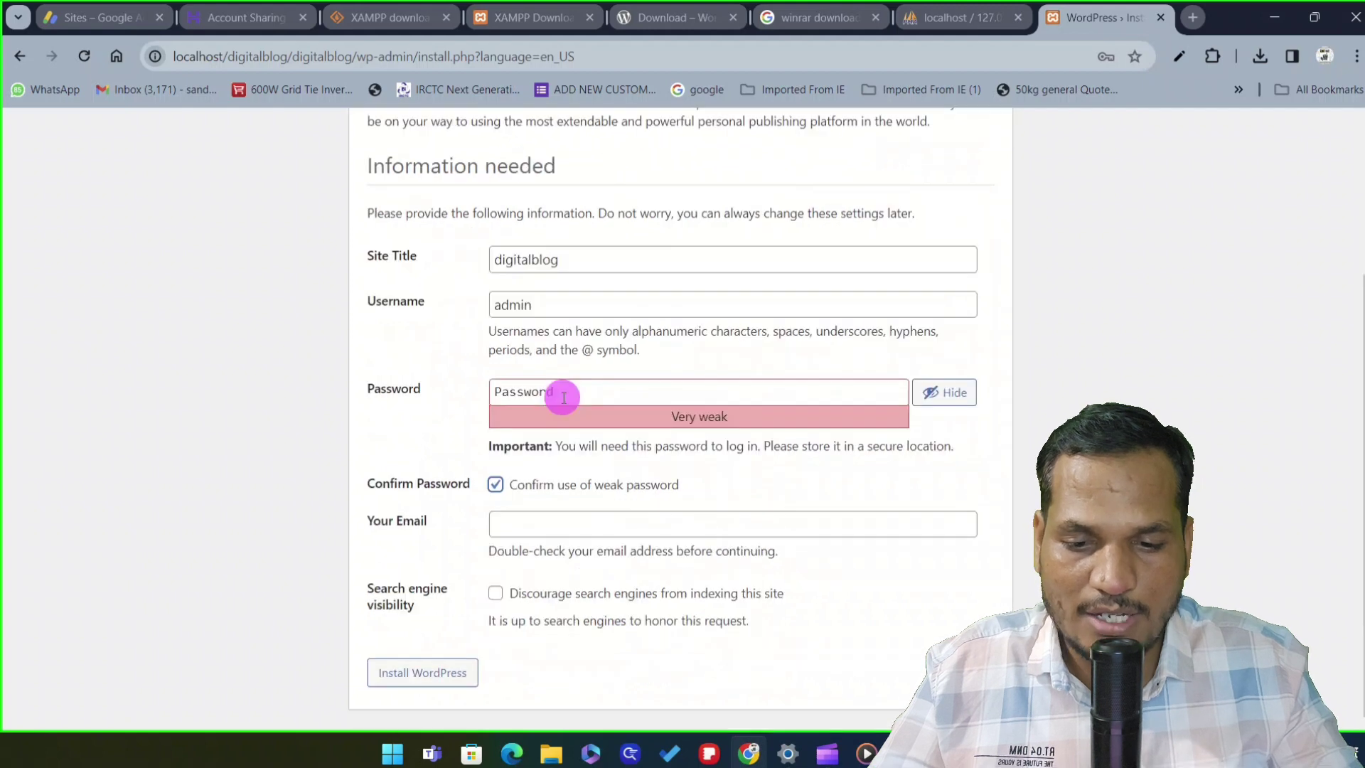
pyautogui.doubleClick(497, 392)
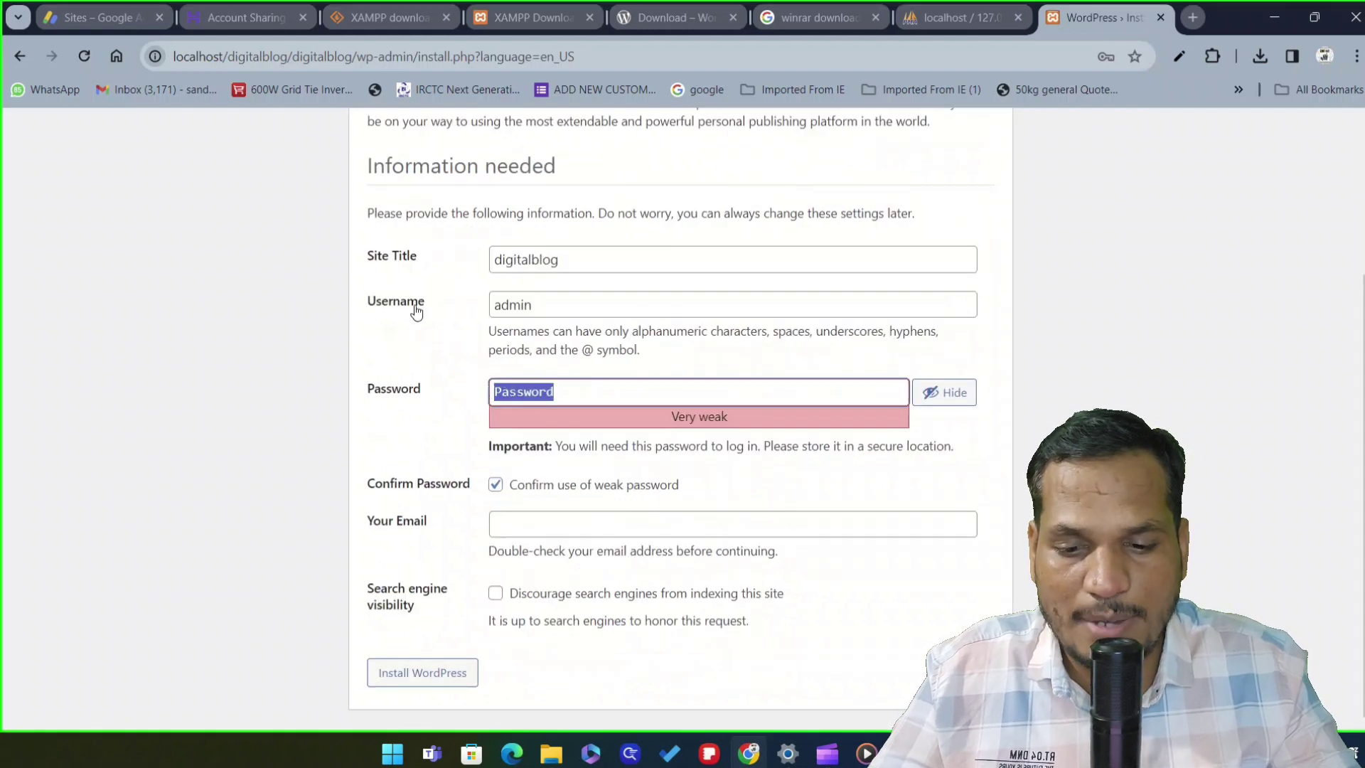
# Enter the admin e-mail address and install WordPress
pyautogui.click(511, 532)
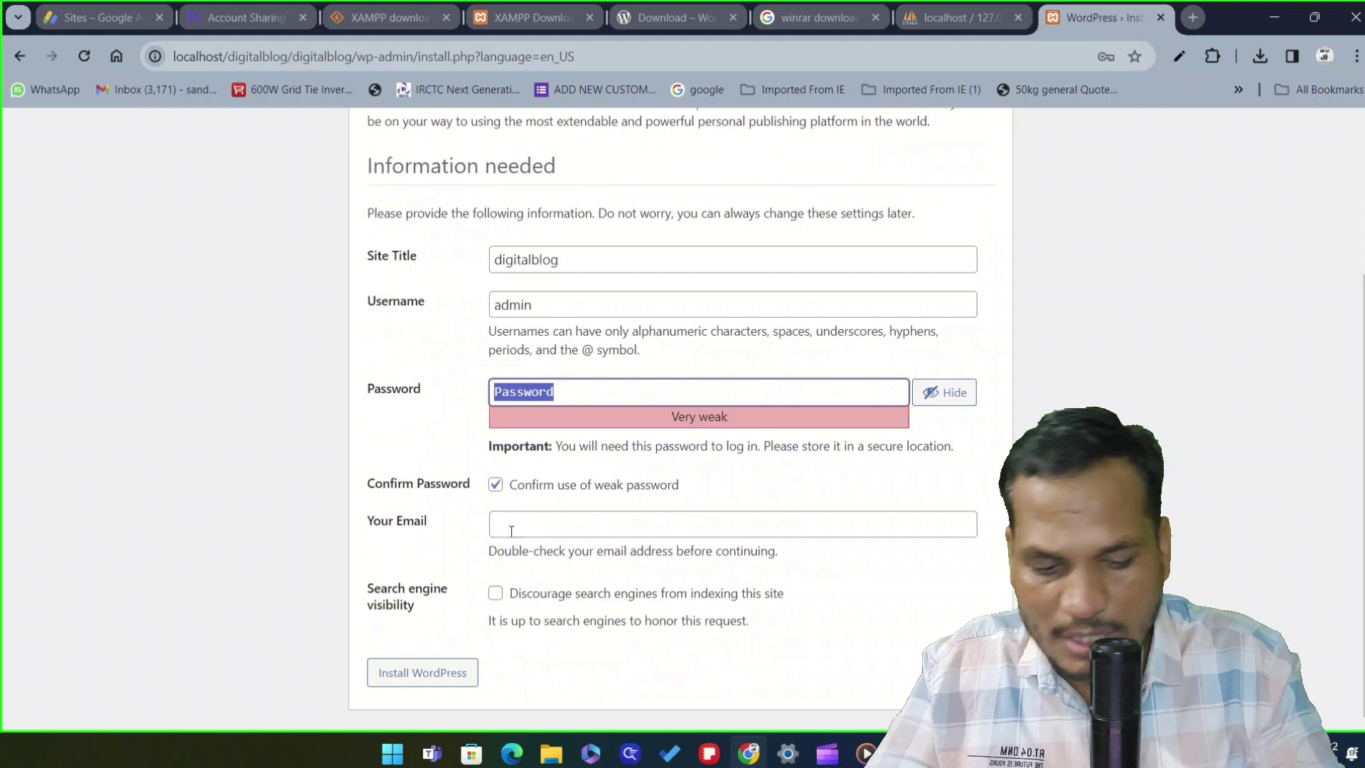
pyautogui.click(511, 532)
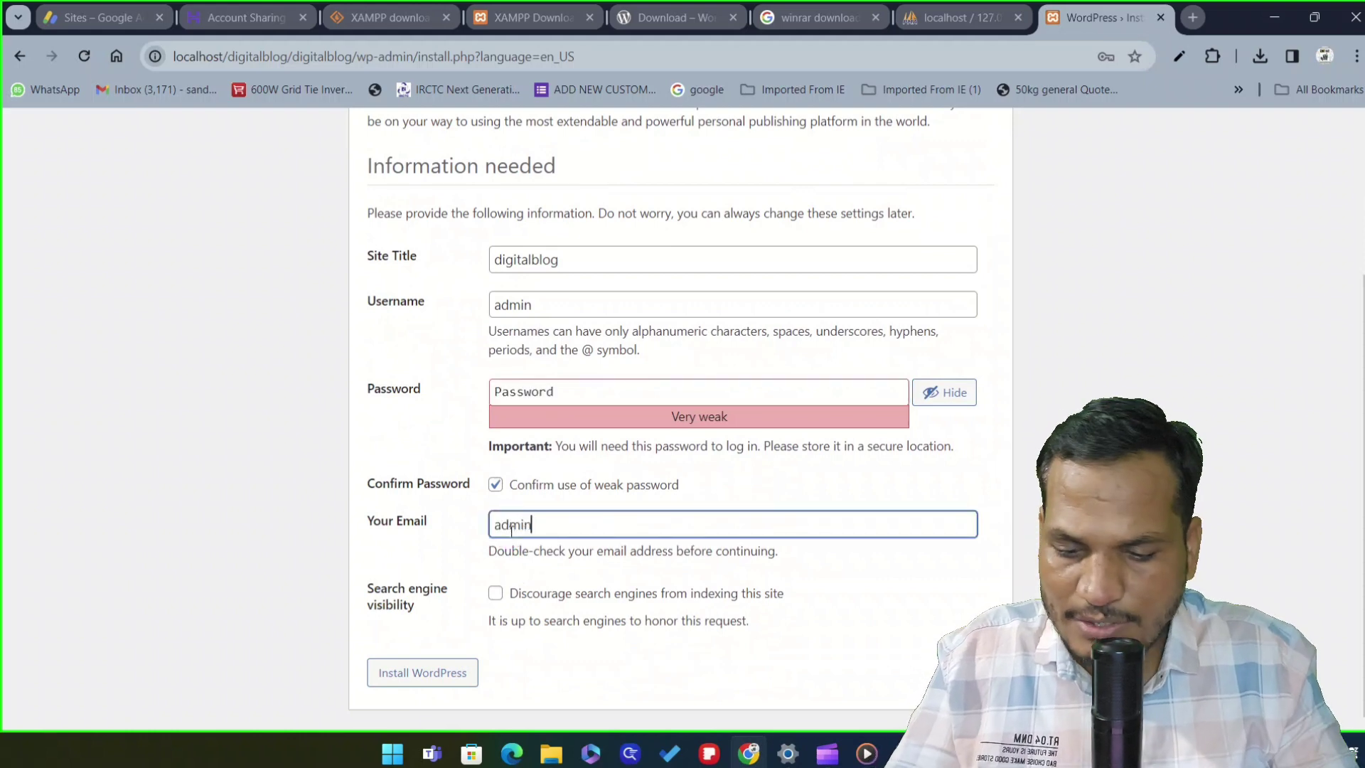
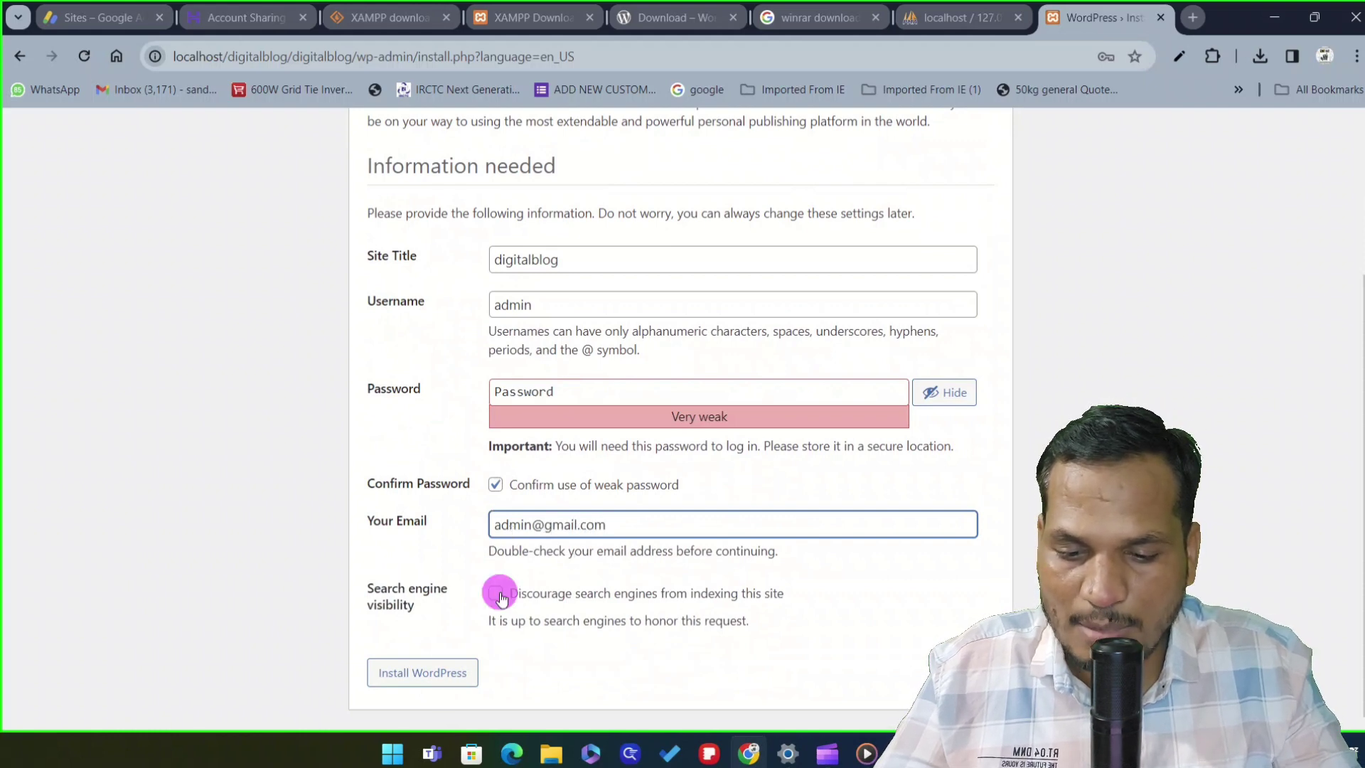
pyautogui.click(441, 675)
pyautogui.click(441, 675)
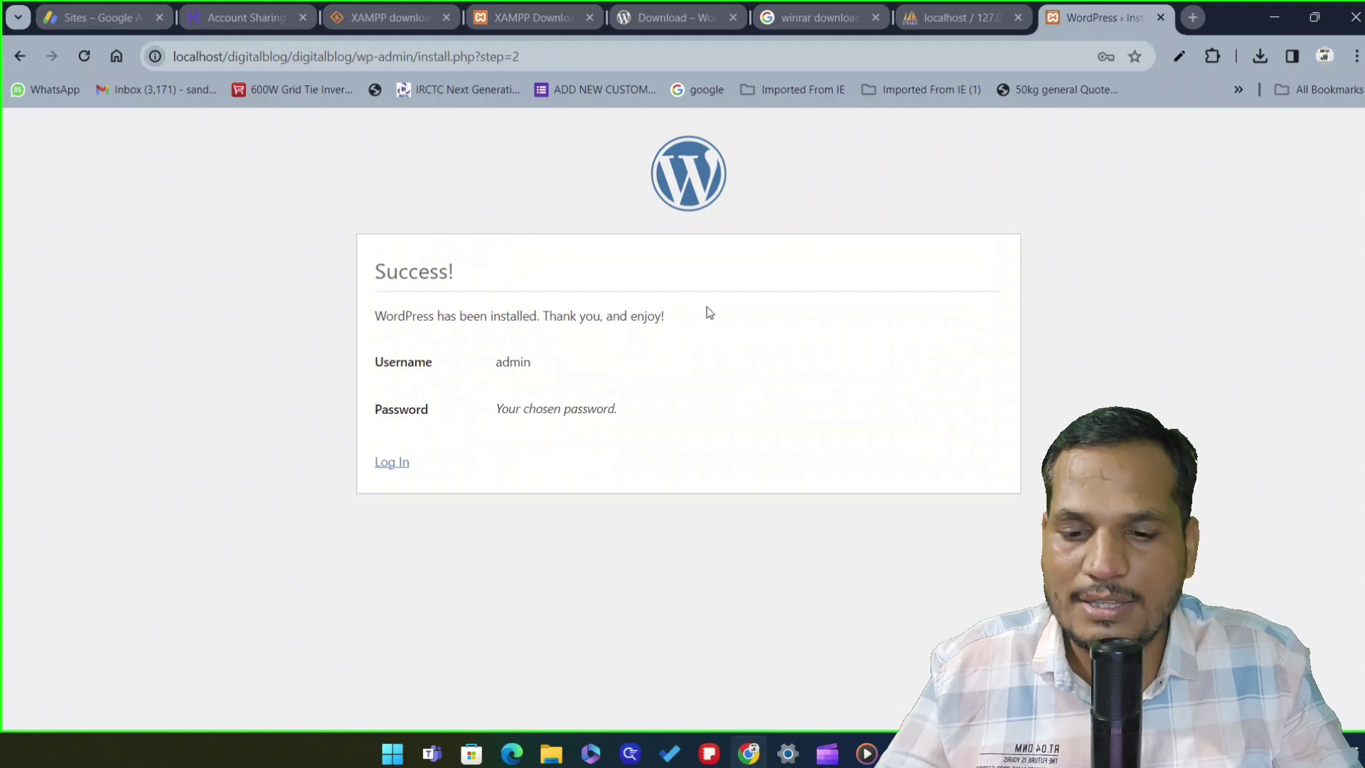
# On the login page, enter username admin and a password
pyautogui.click(392, 466)
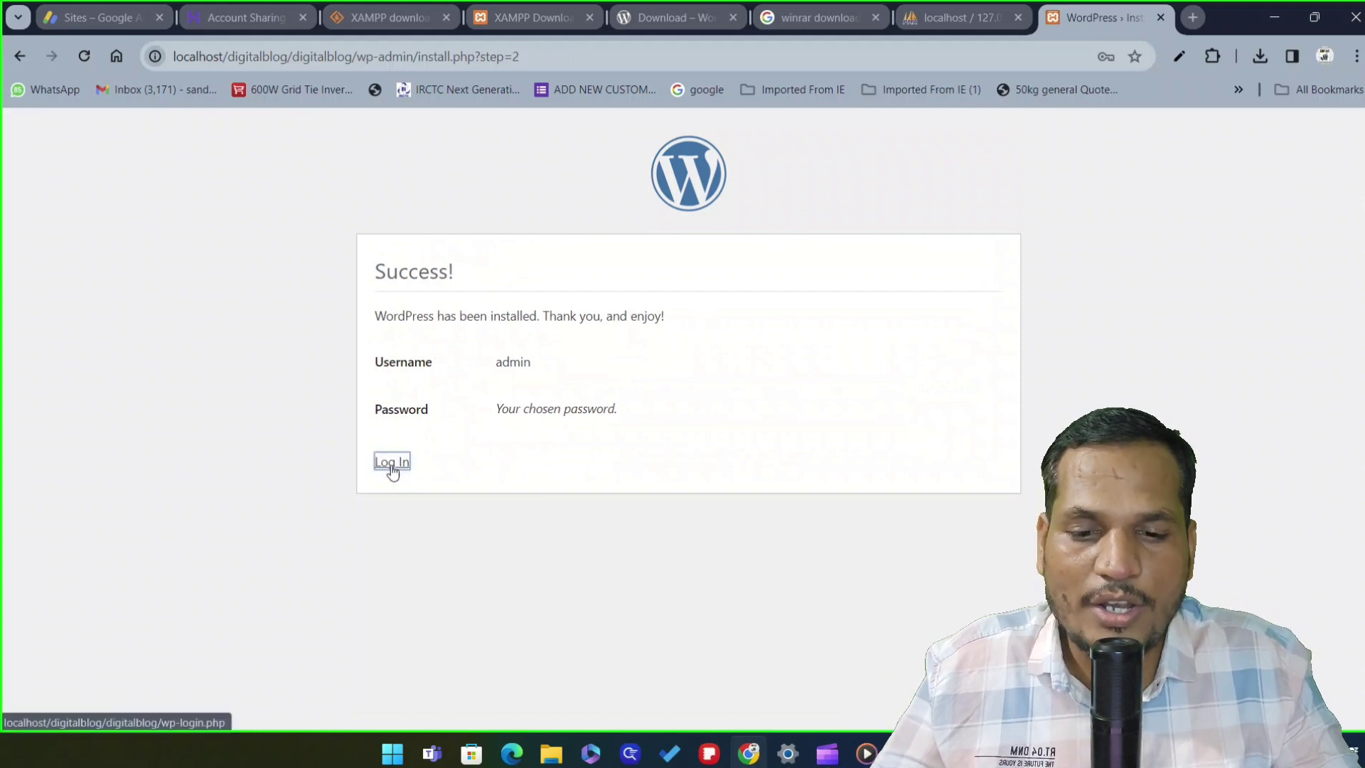
pyautogui.click(677, 341)
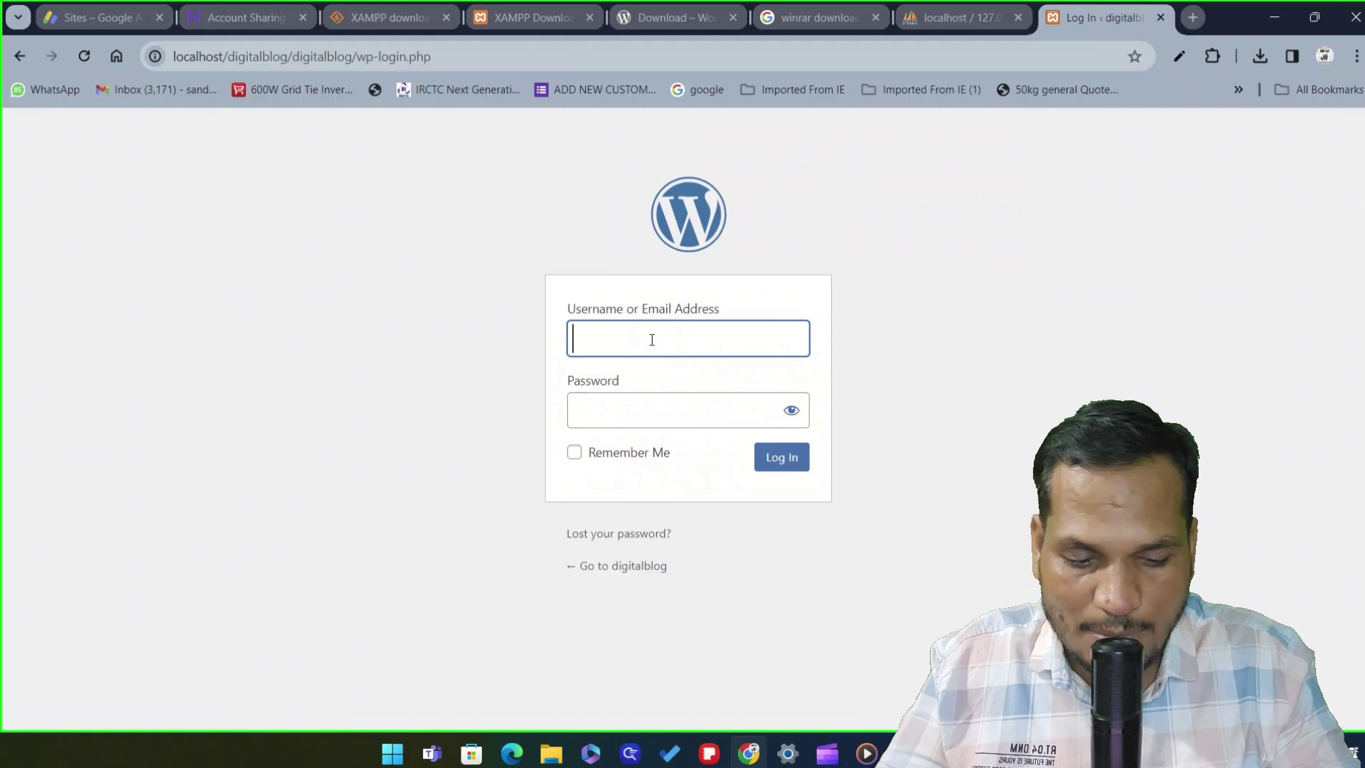
pyautogui.write('admin')
pyautogui.click(707, 400)
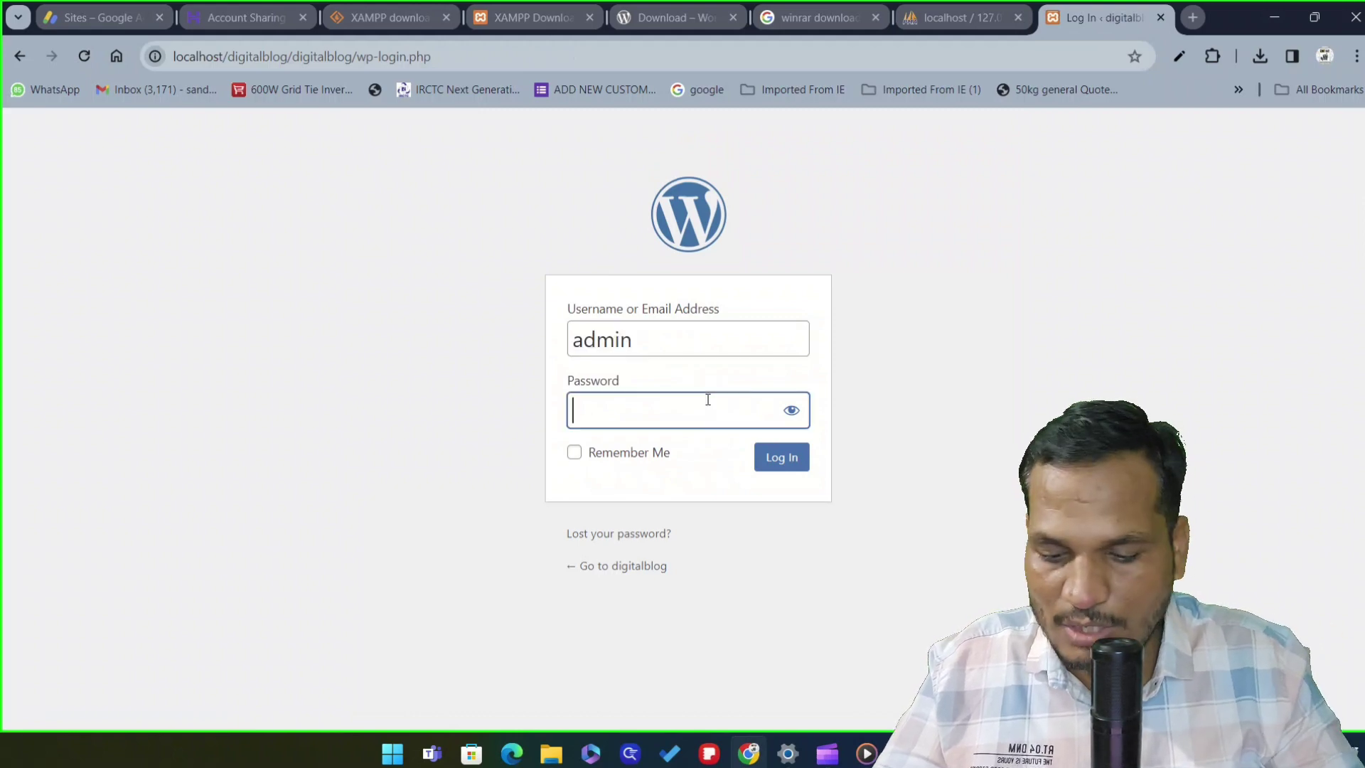
pyautogui.write('ad')
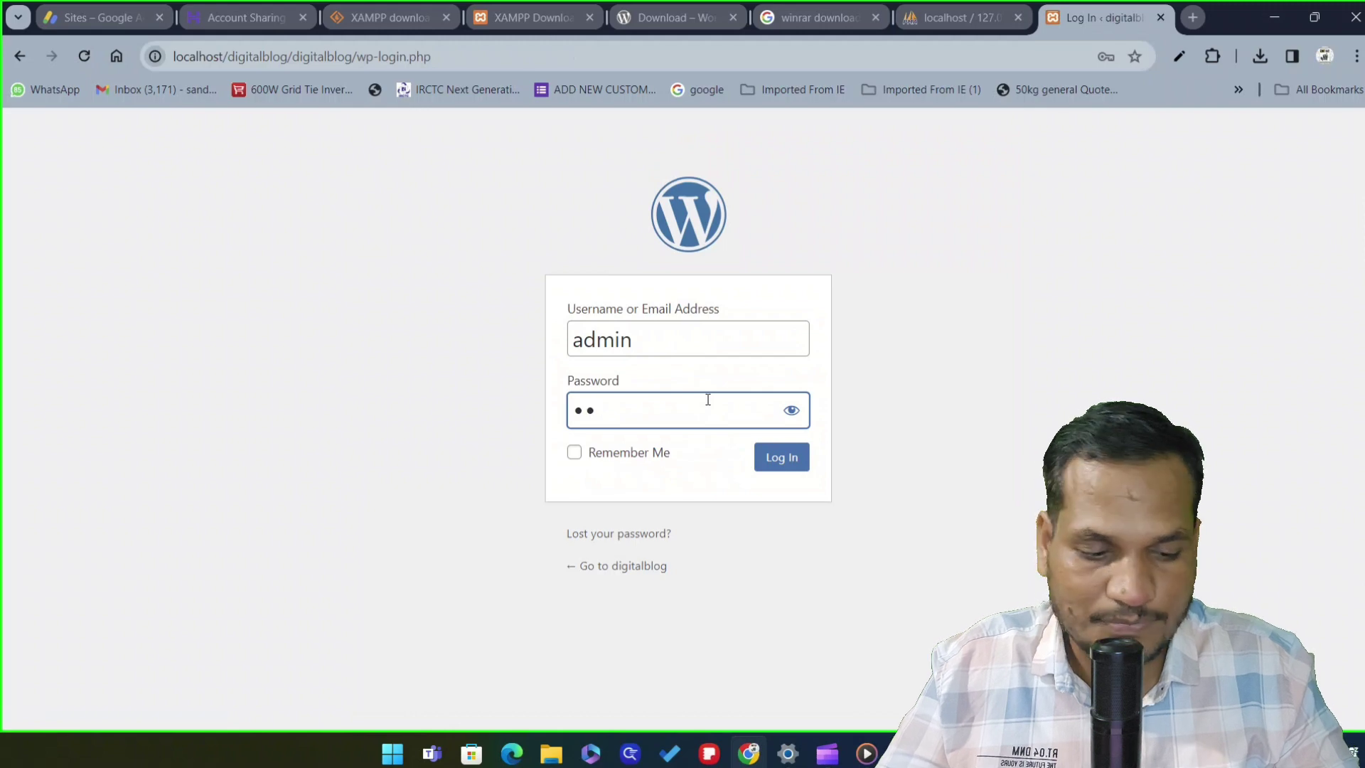
pyautogui.write('m')
pyautogui.press('BackSpace')
pyautogui.press('BackSpace')
pyautogui.press('BackSpace')
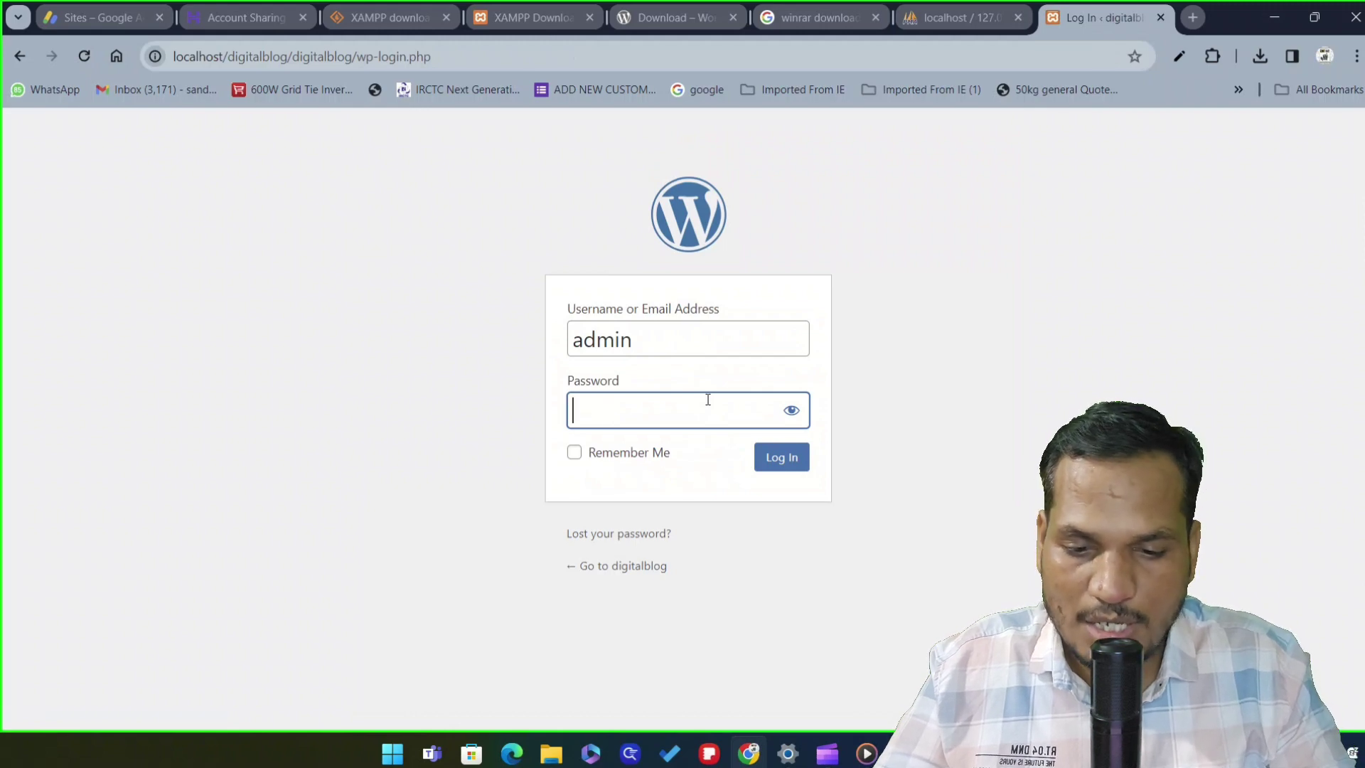
pyautogui.write('a')
pyautogui.press('BackSpace')
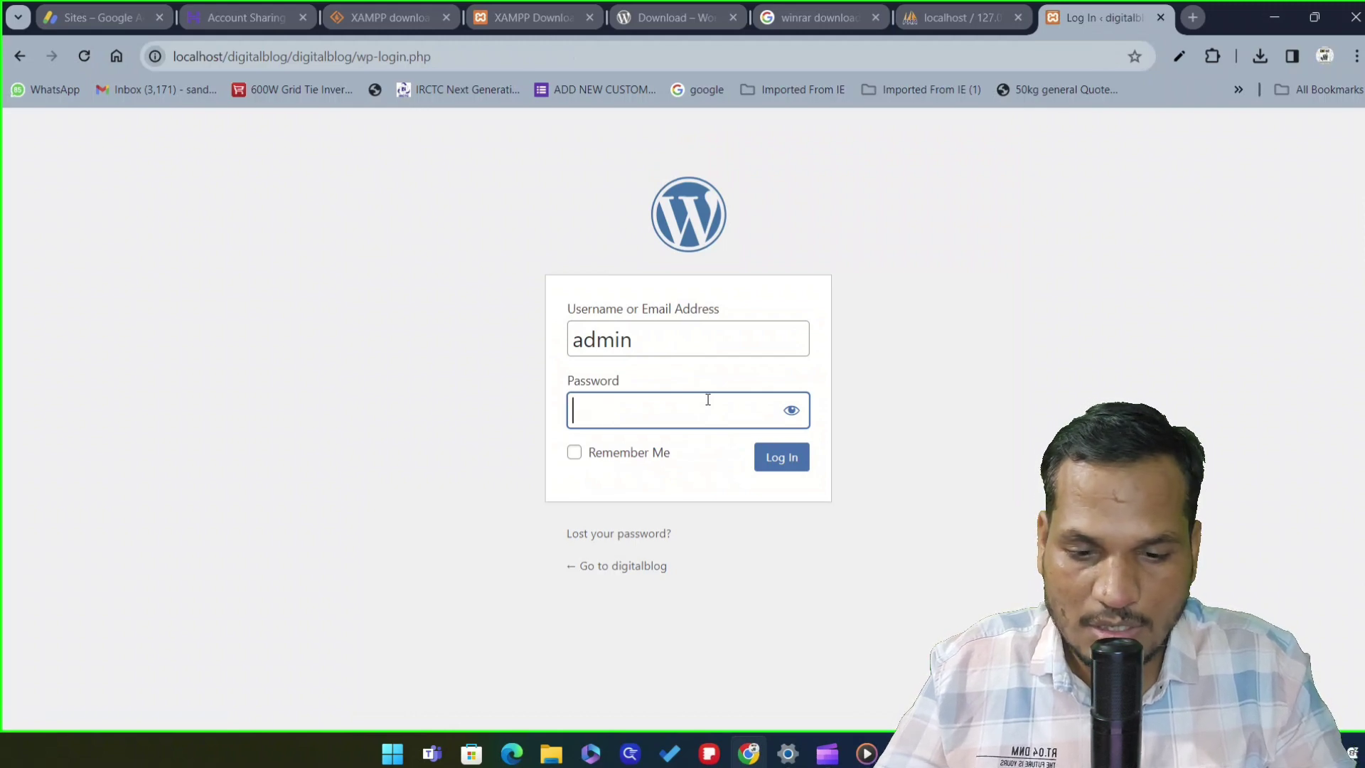
pyautogui.write('admin')
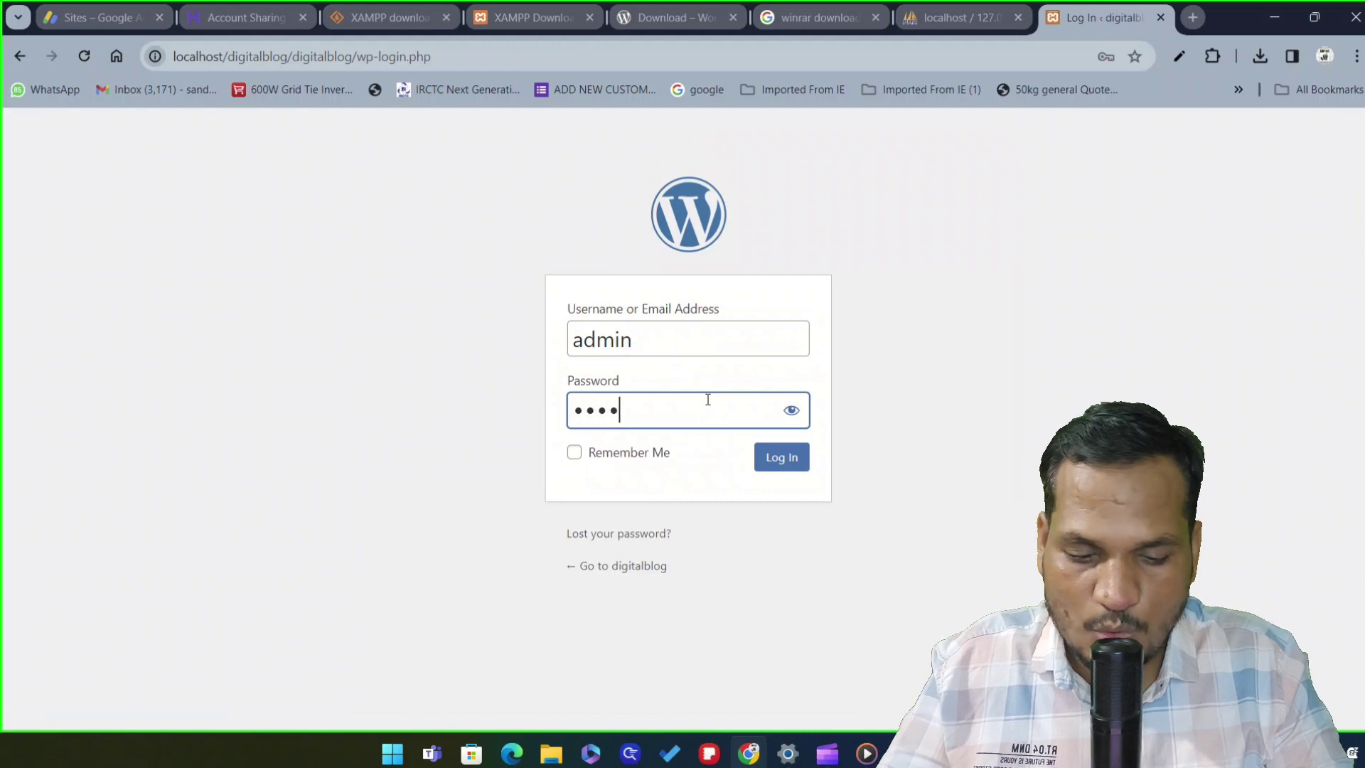
pyautogui.write('1')
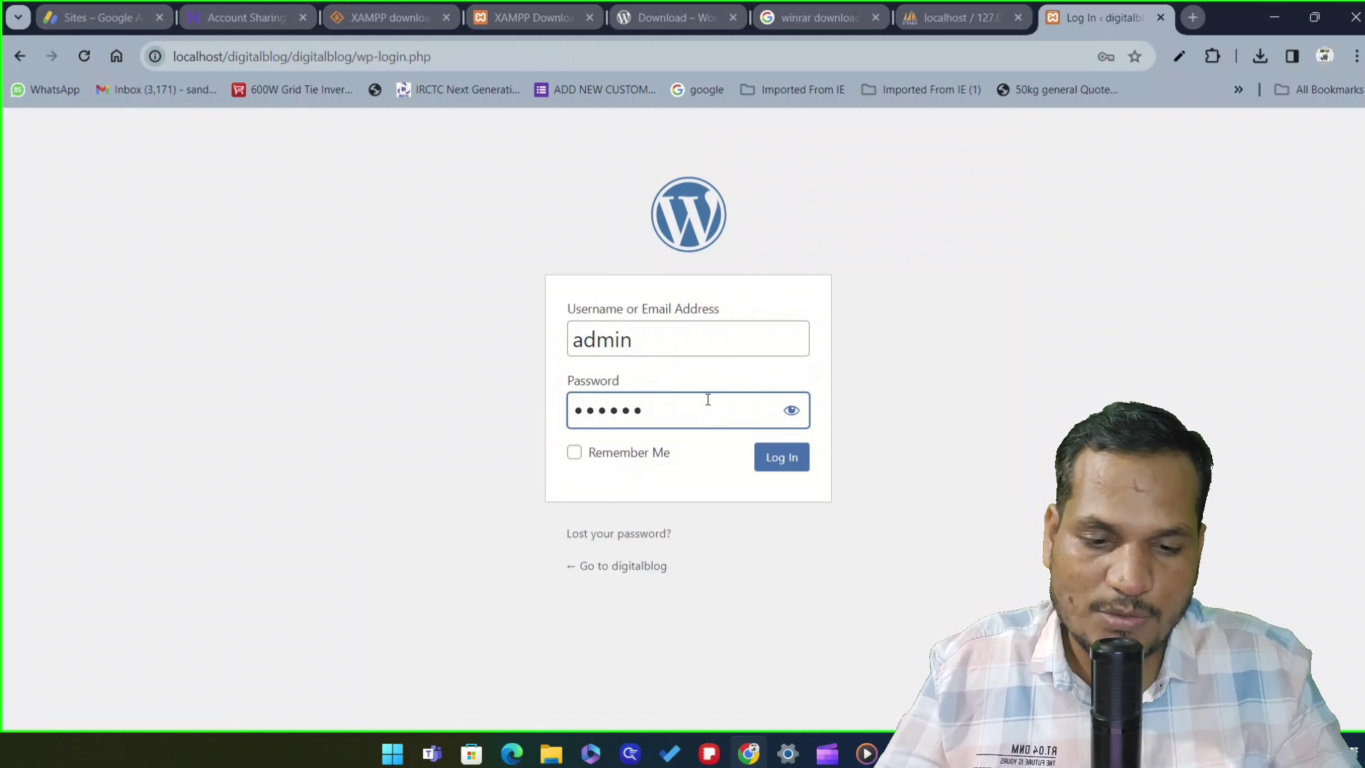
pyautogui.write('23')
# Reveal and correct the password, retype it after the rejection, and sign in again
pyautogui.click(794, 413)
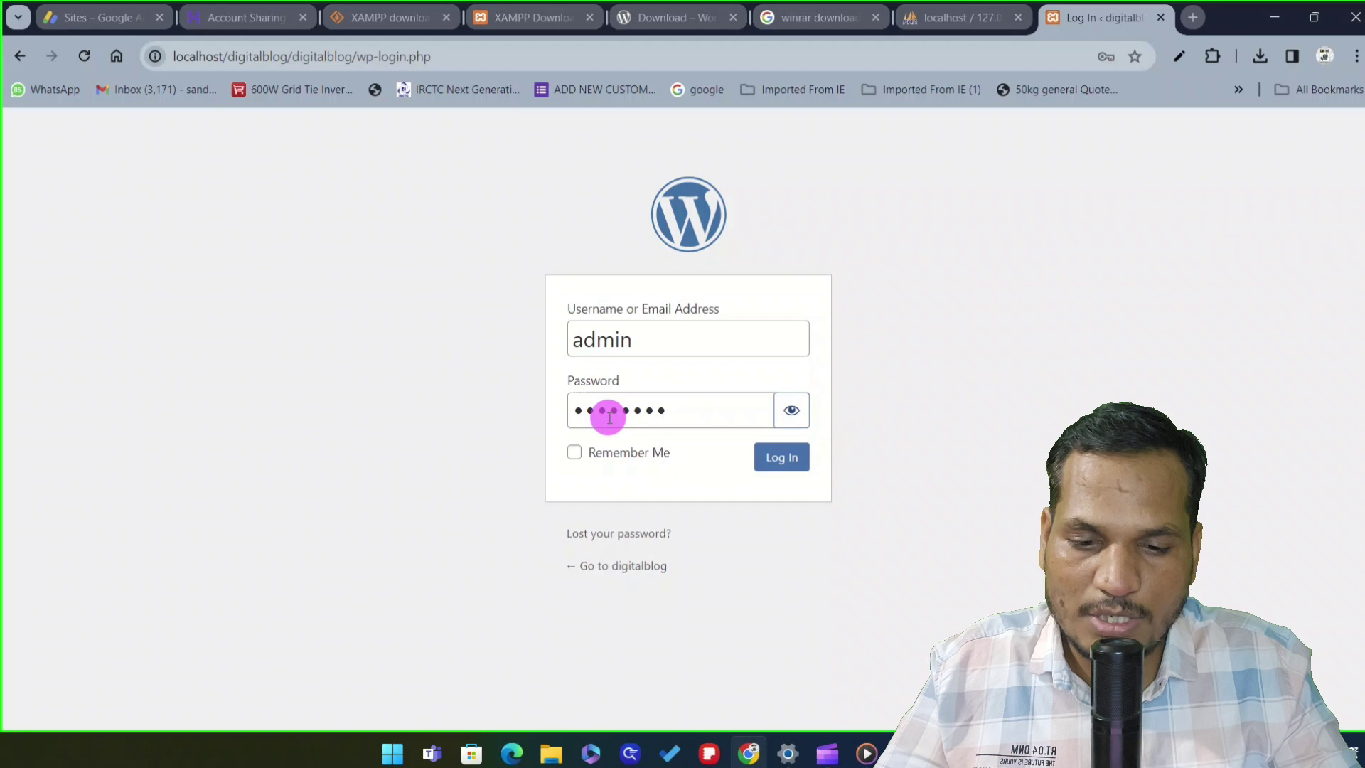
pyautogui.click(586, 413)
pyautogui.press('BackSpace')
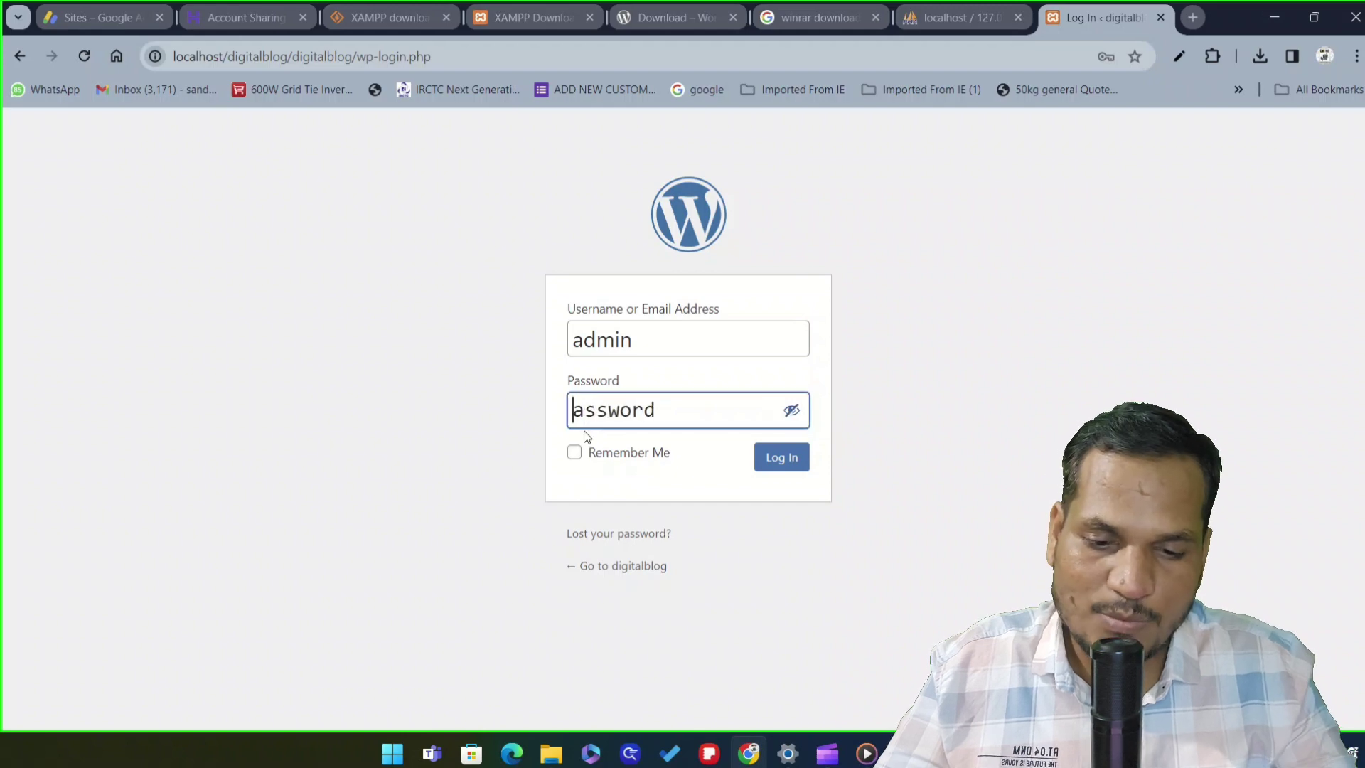
pyautogui.write('p')
pyautogui.click(793, 460)
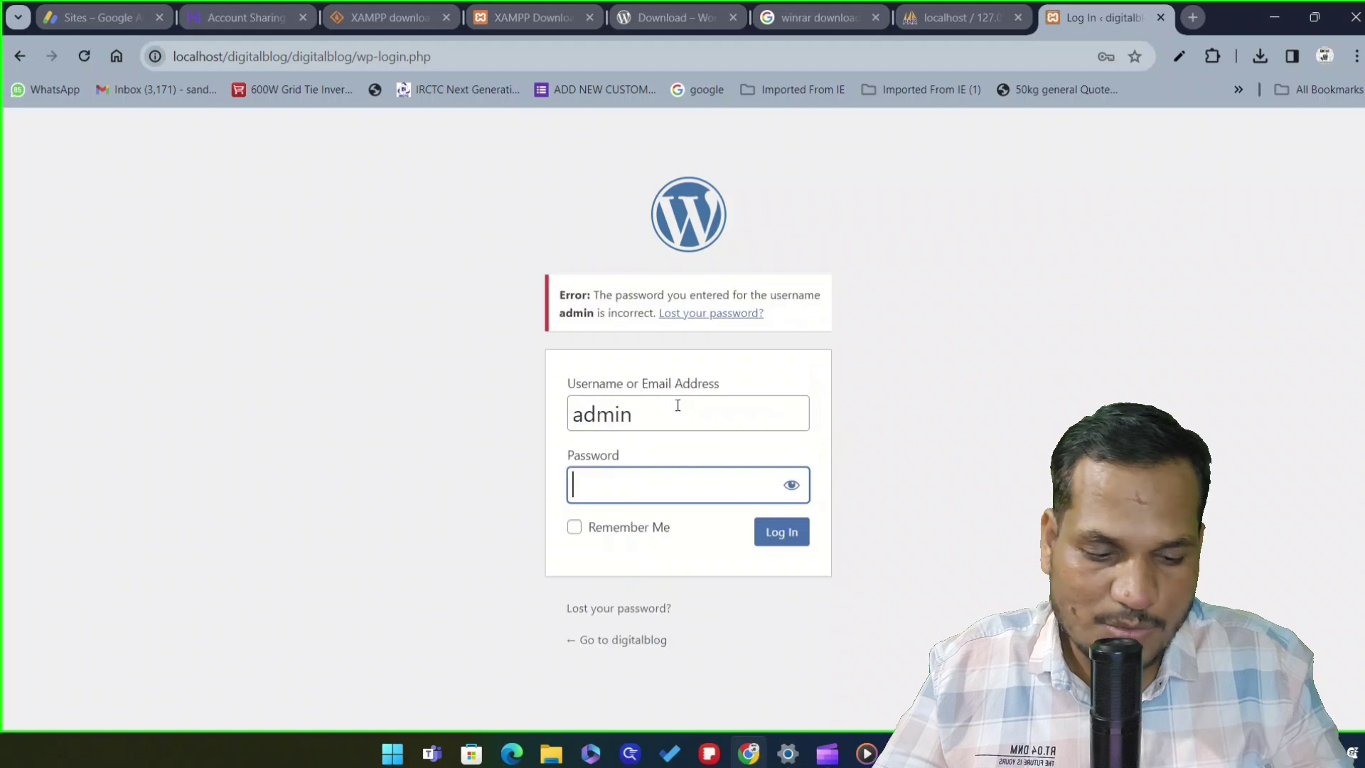
pyautogui.write('••••')
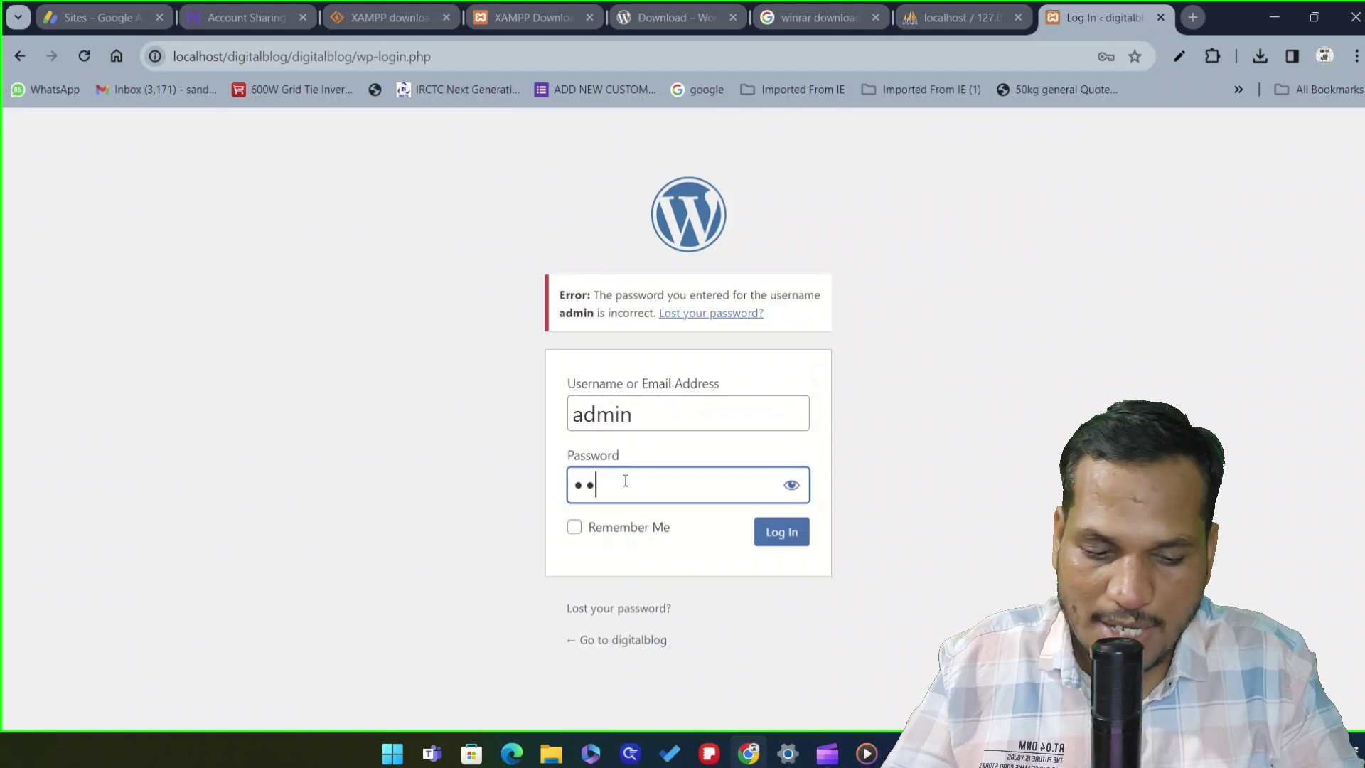
pyautogui.write('••')
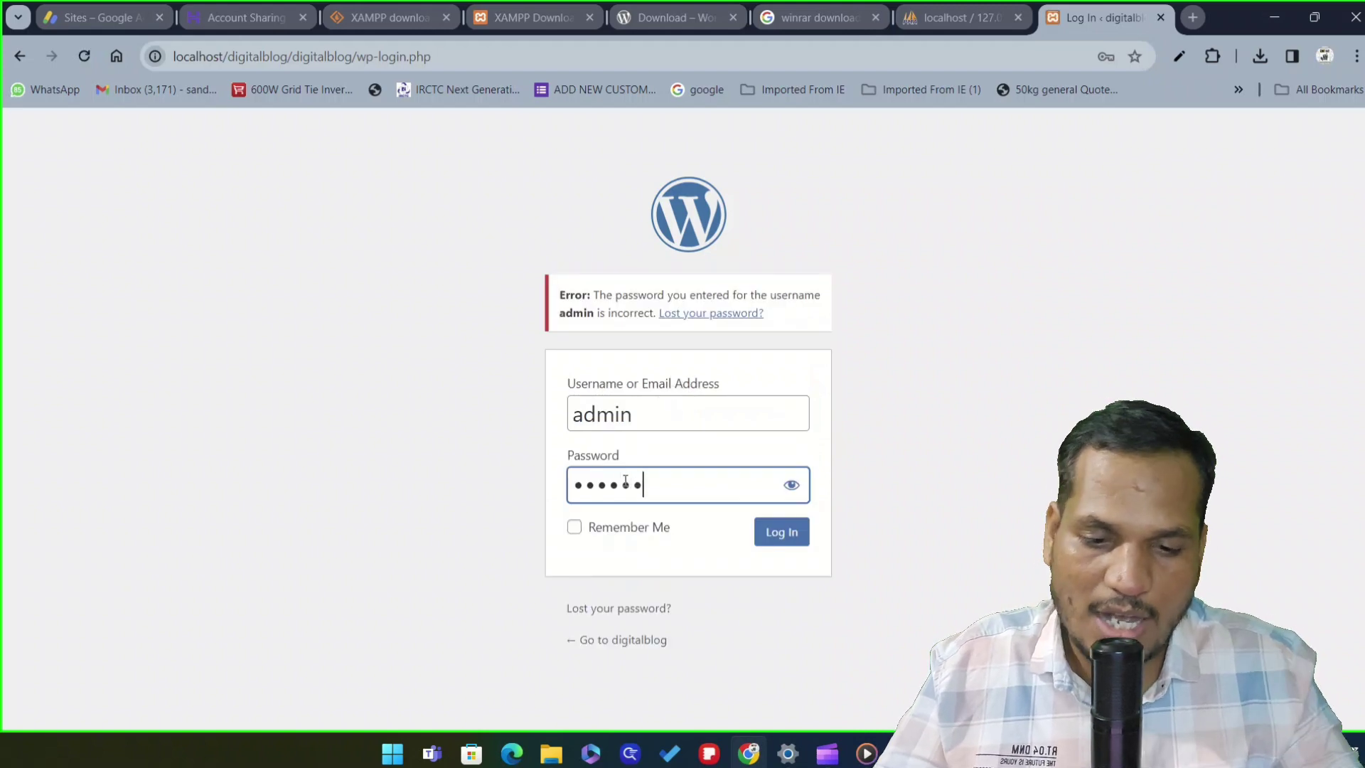
pyautogui.write('rd')
pyautogui.click(790, 484)
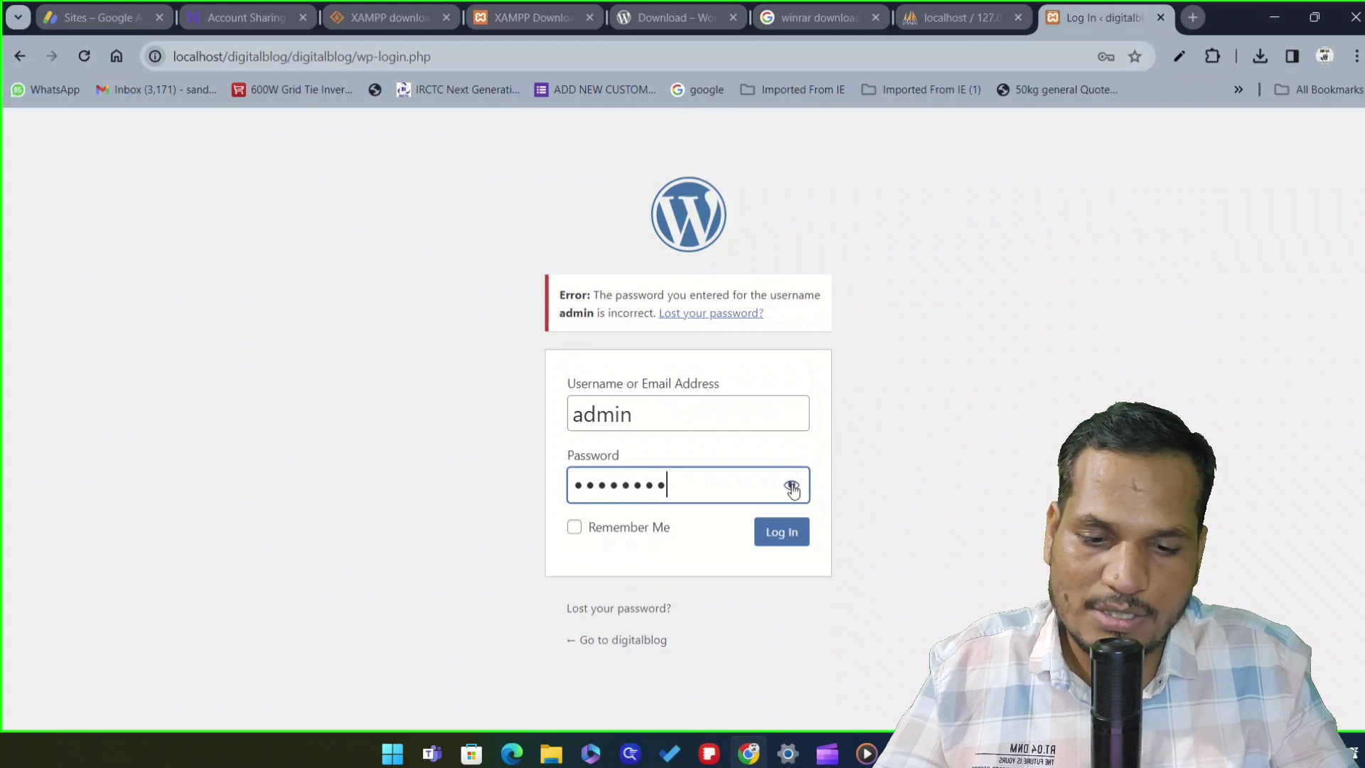
pyautogui.click(782, 532)
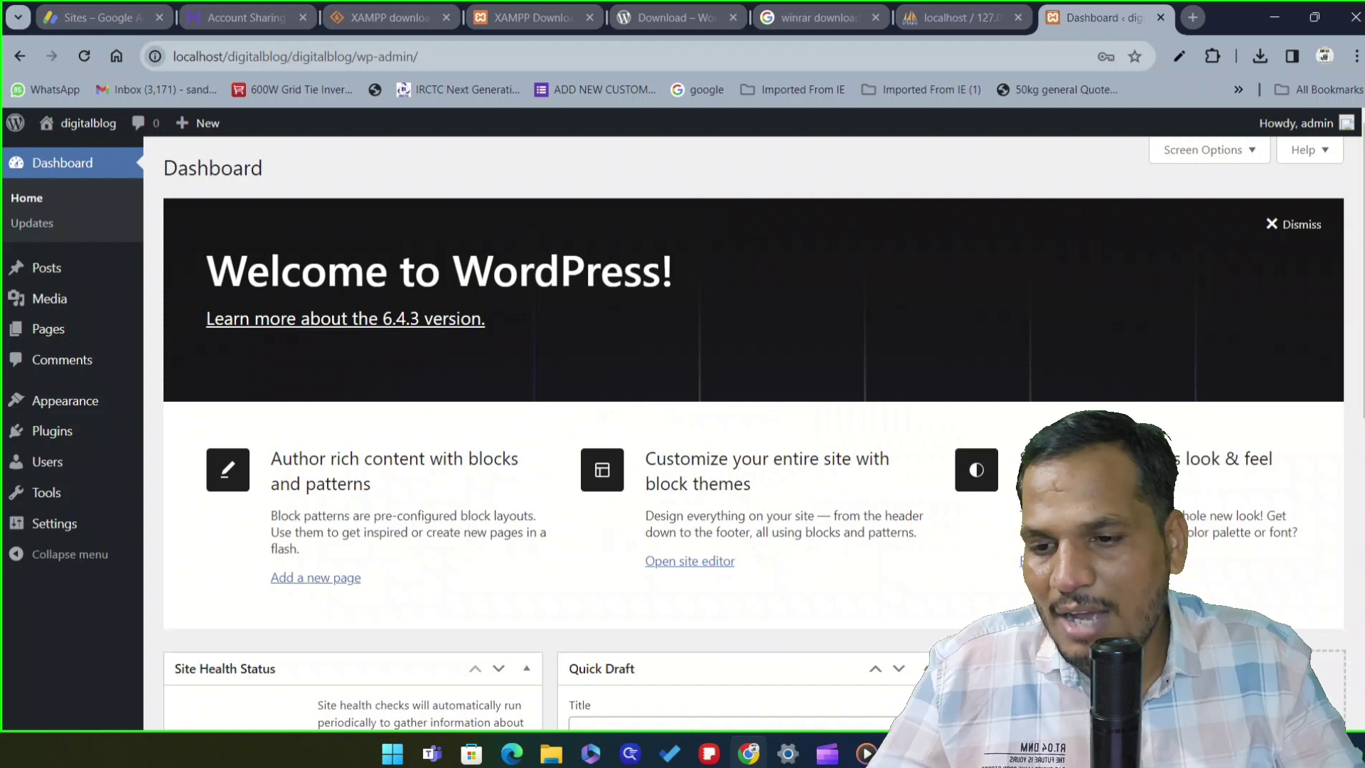
# Scroll through the digitalblog Dashboard and its Welcome to WordPress panel
pyautogui.scroll(-1, 617, 332)
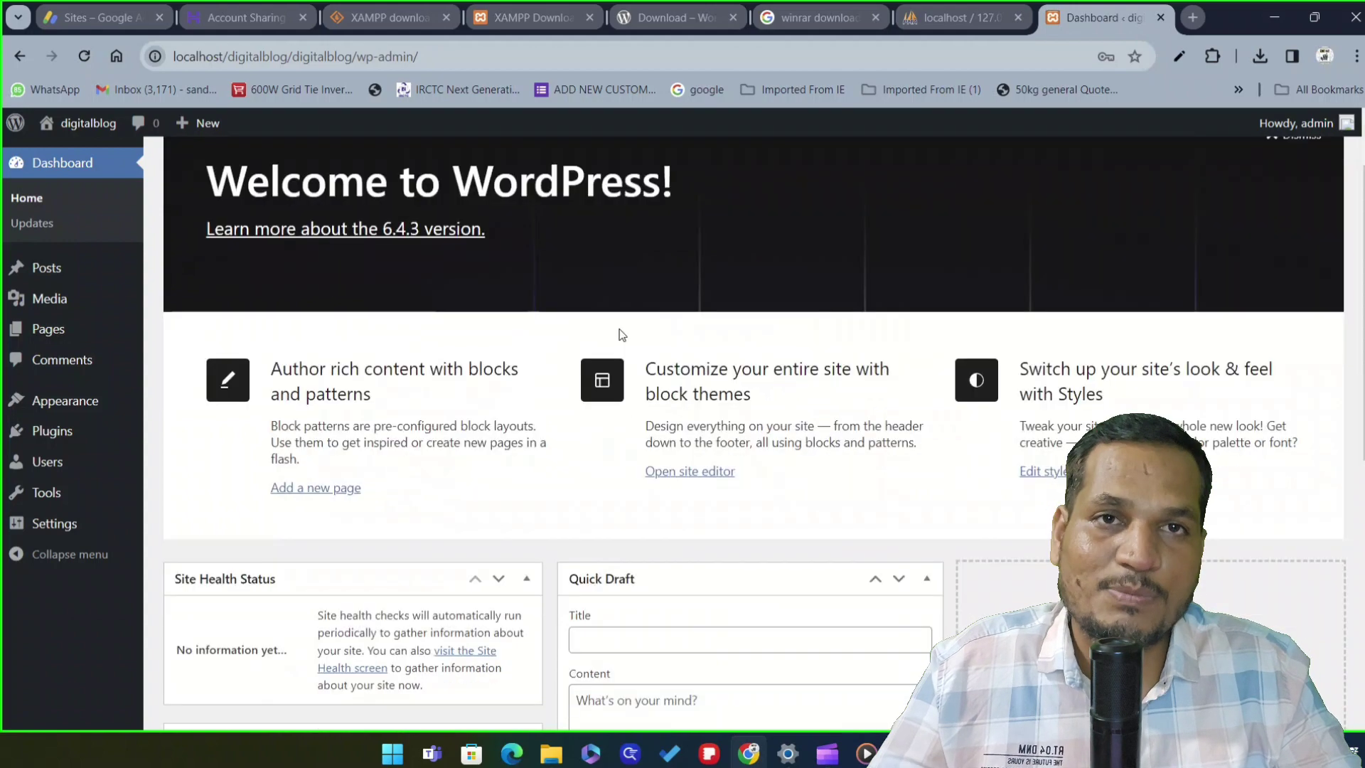
pyautogui.scroll(1, 620, 332)
pyautogui.scroll(-1, 620, 335)
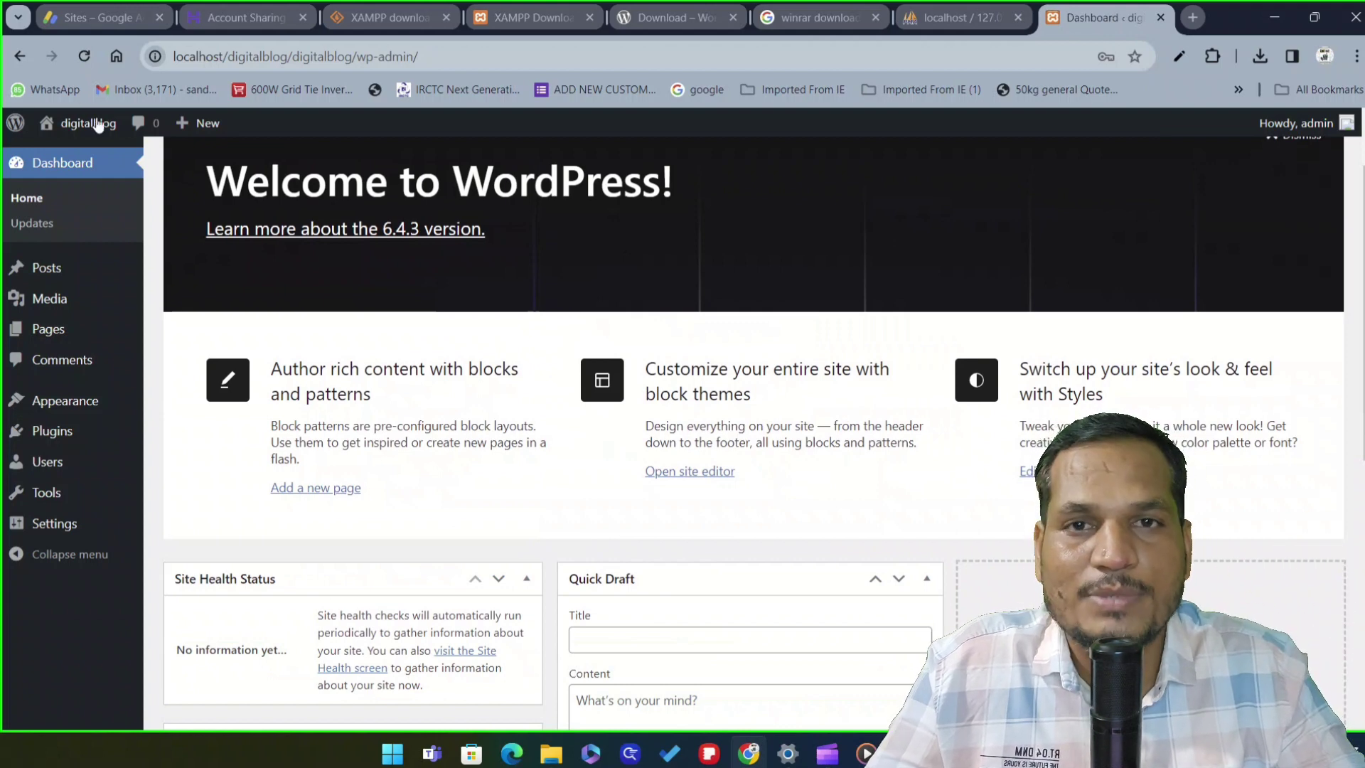
pyautogui.moveTo(89, 124)
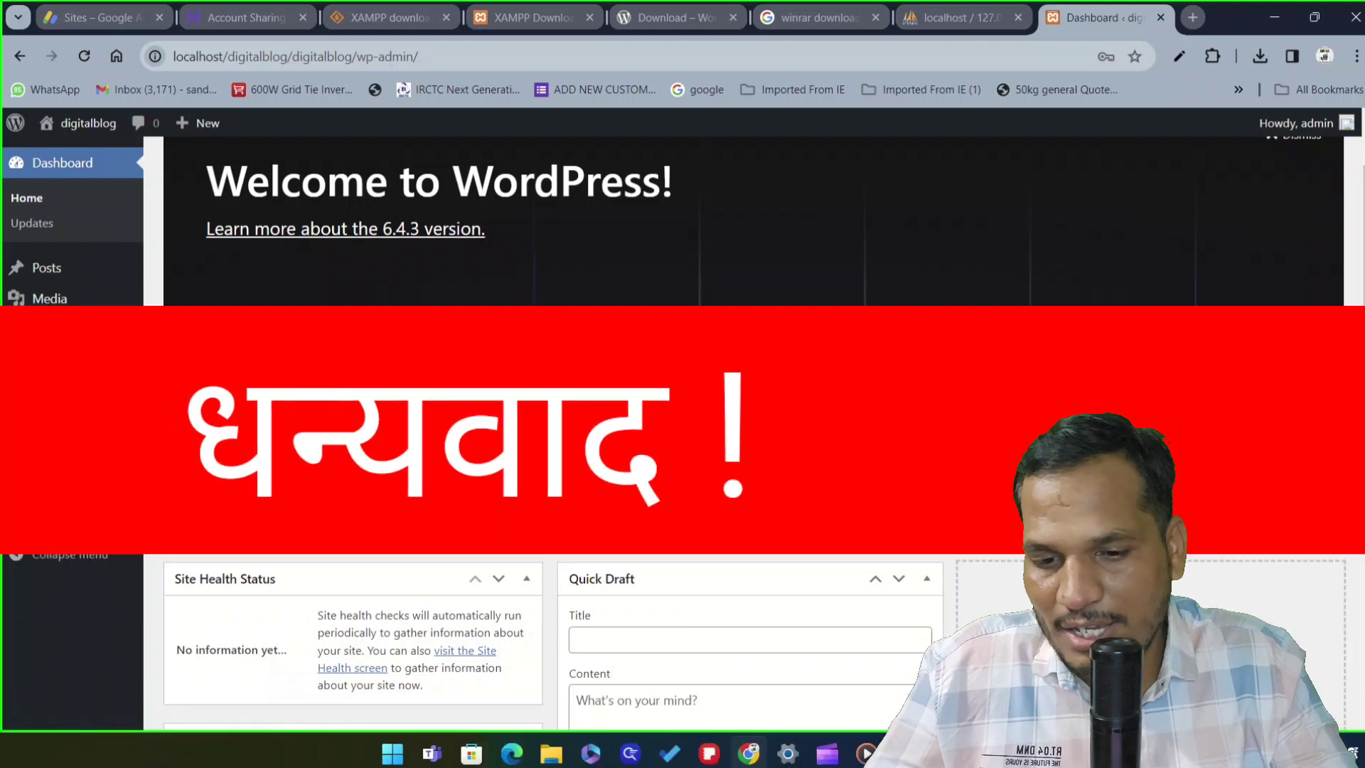
pyautogui.scroll(-5, 754, 433)
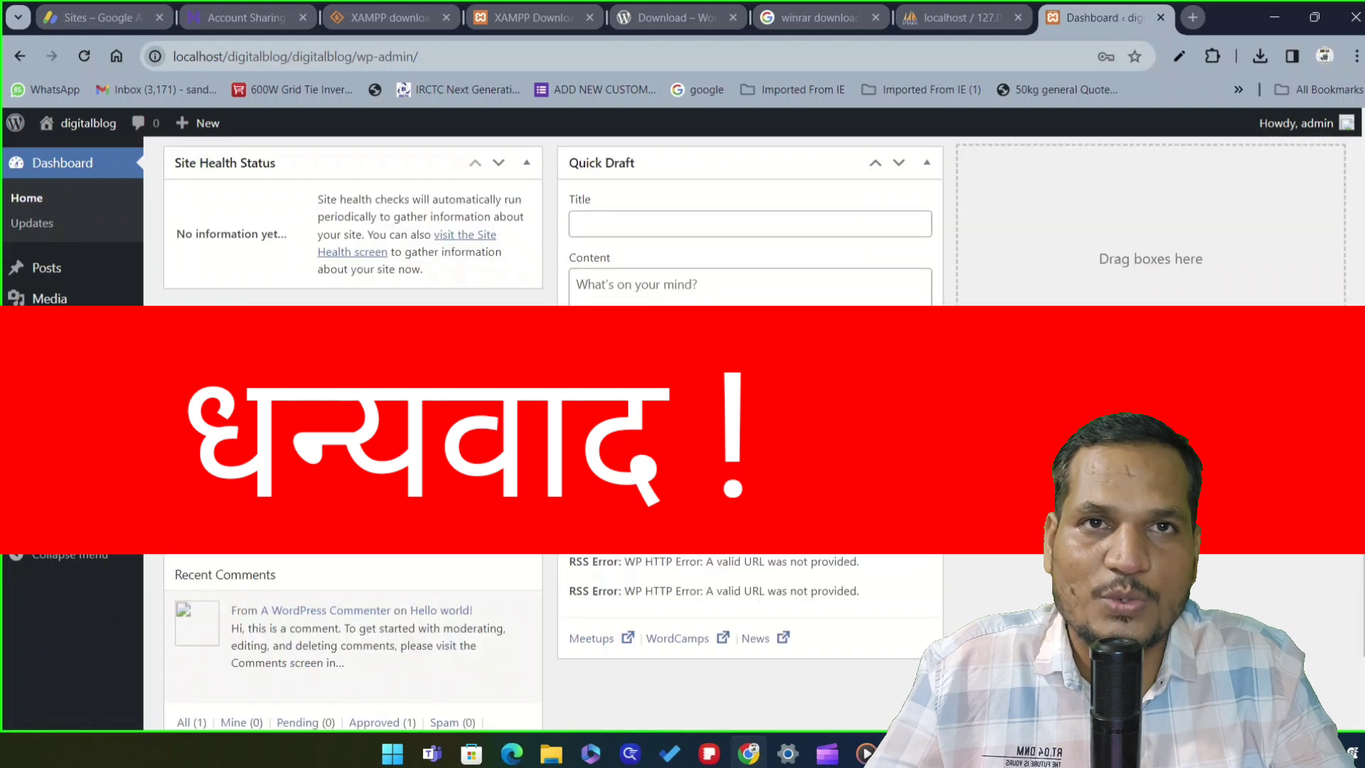
pyautogui.scroll(6, 754, 434)
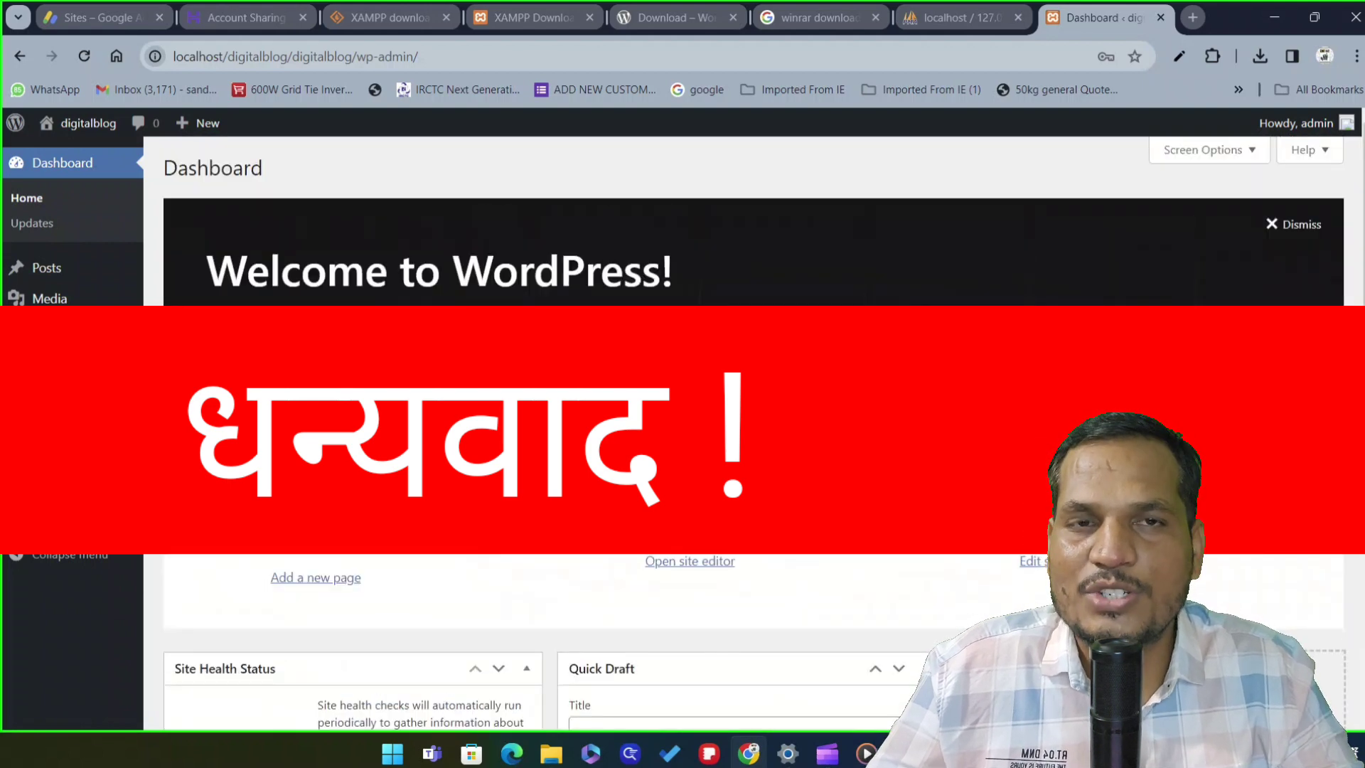